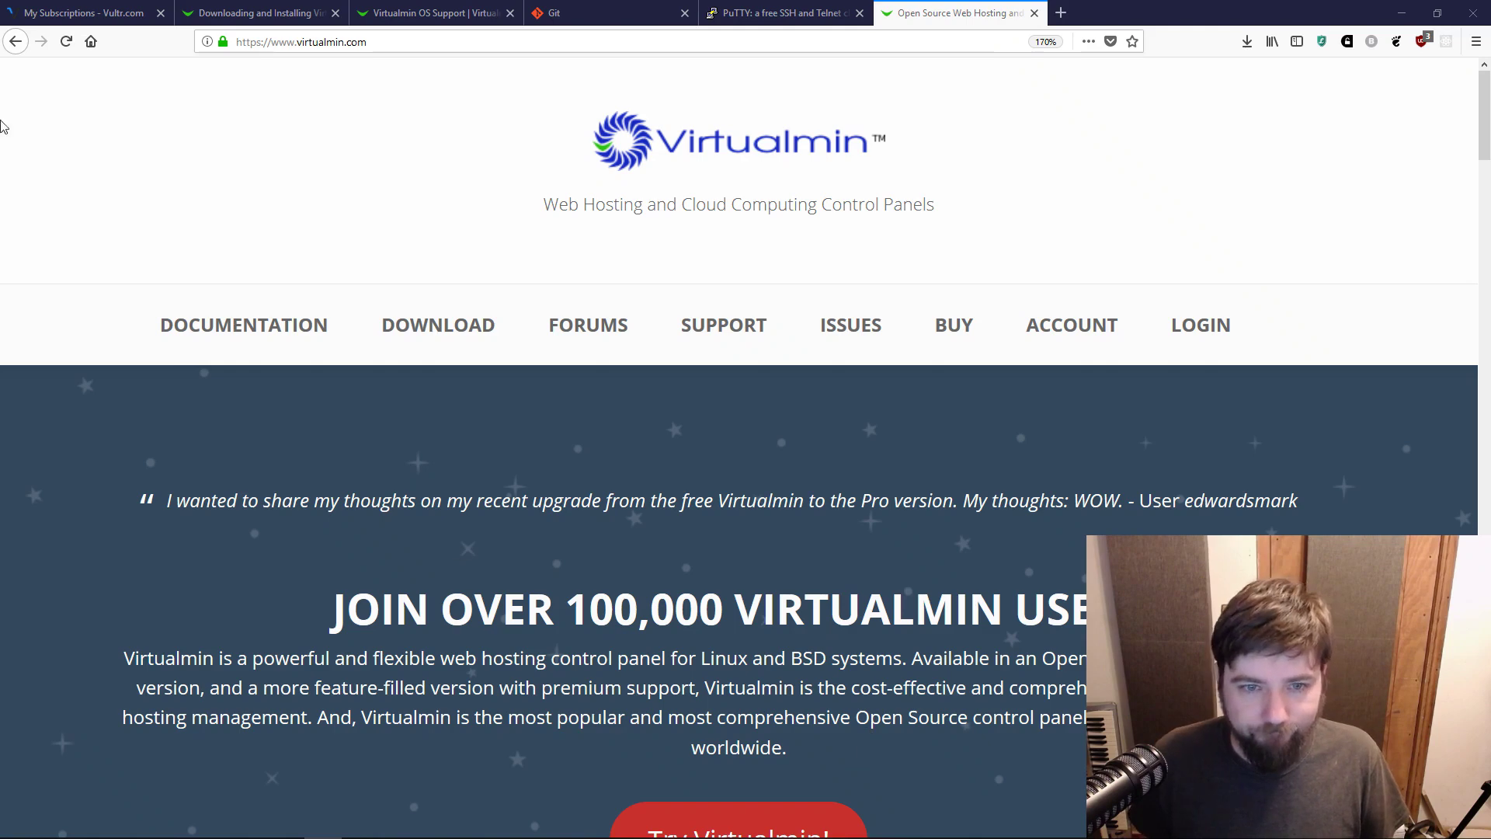
Step: Switch to the Vultr control panel, start deploying a new server and choose Dallas as its location
left_click(66, 14)
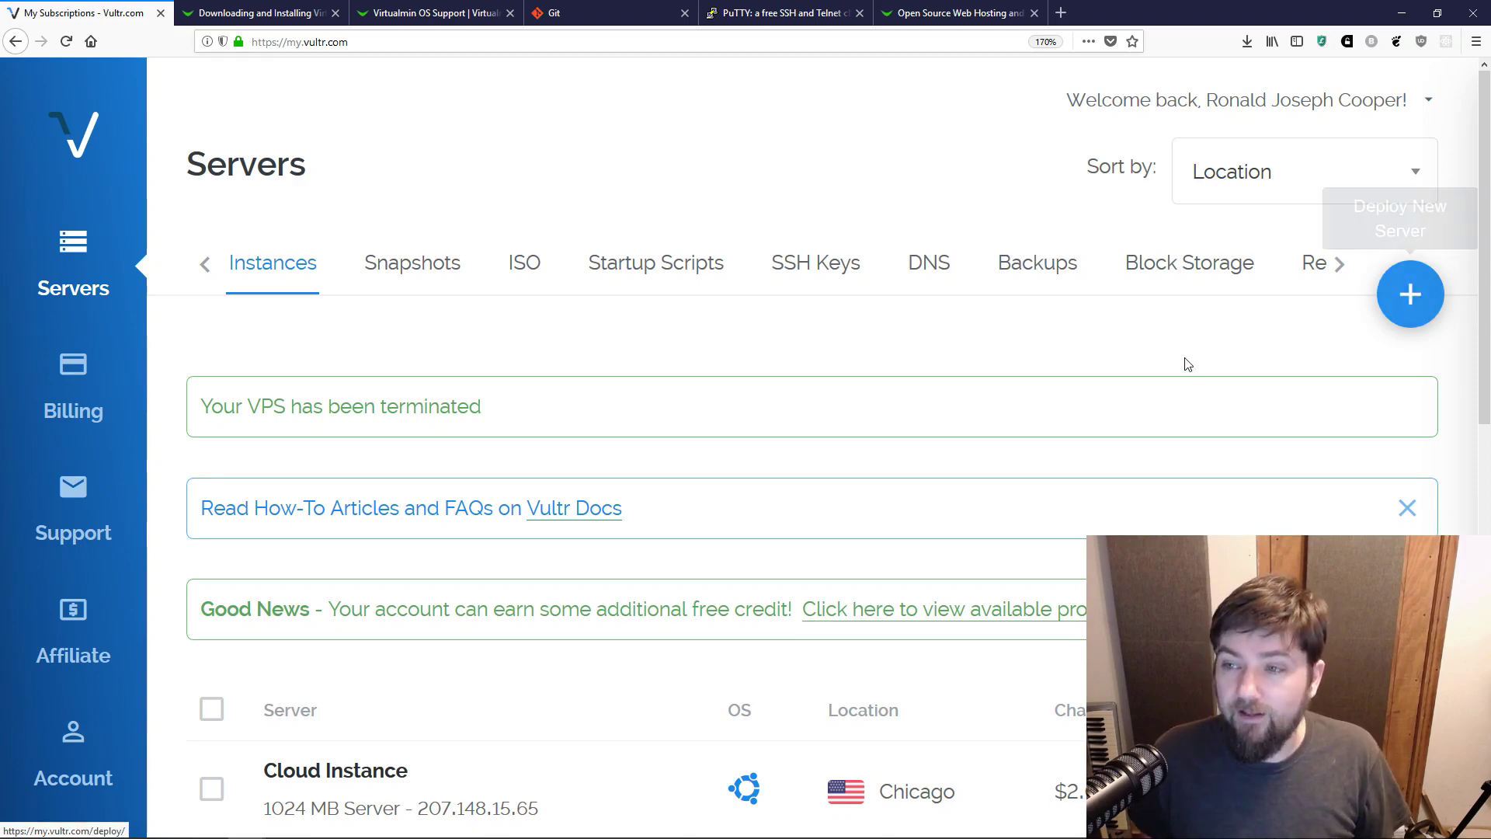
left_click(1411, 297)
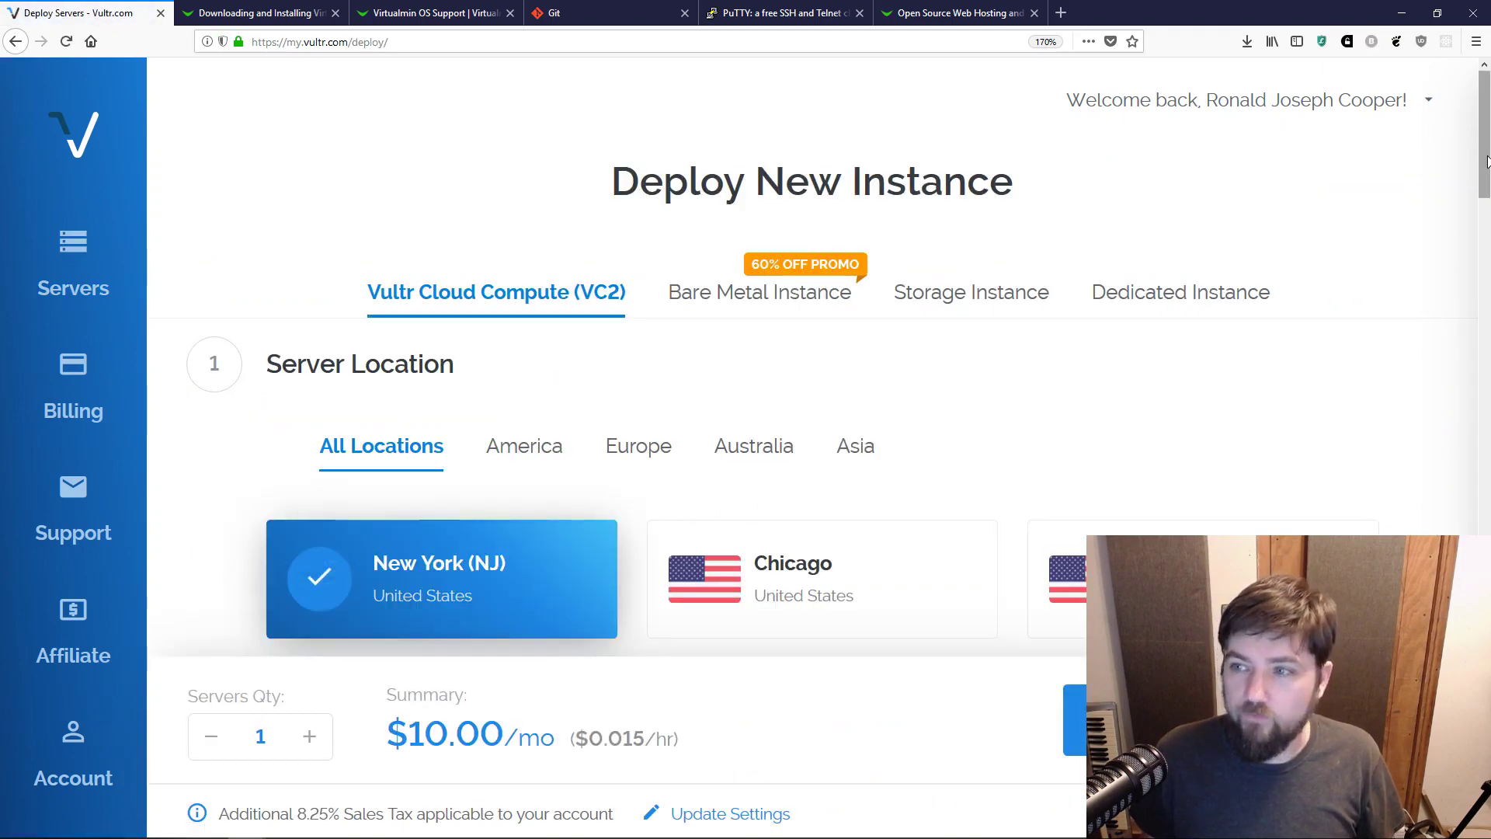
scroll(1467, 241, "down", 5)
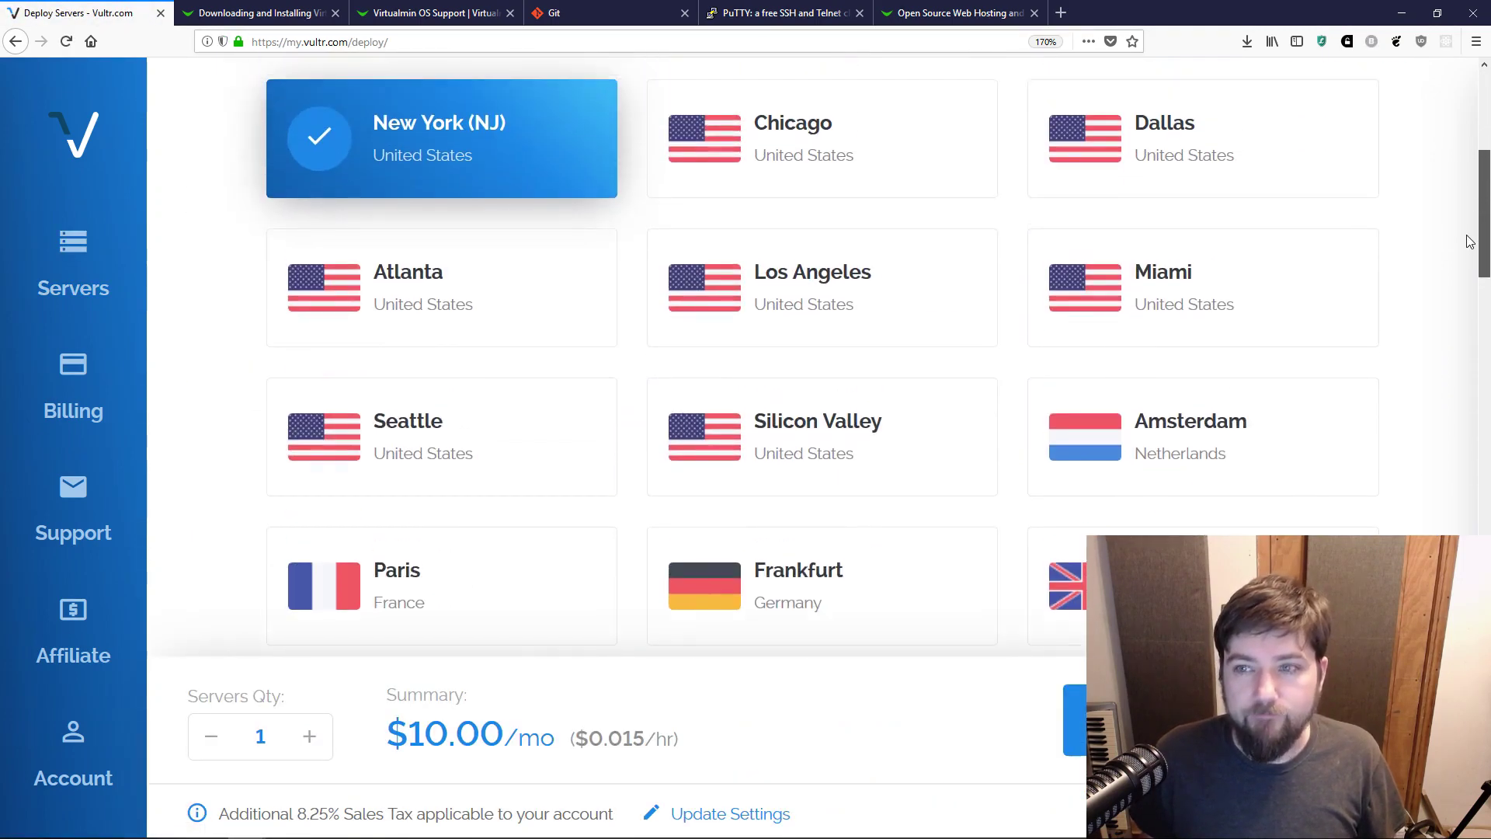
left_click(1174, 151)
Step: Keep CentOS 7 x64 as the server type and choose the 25 GB SSD server size at $5/mo
left_click_drag(1484, 200, 1465, 350)
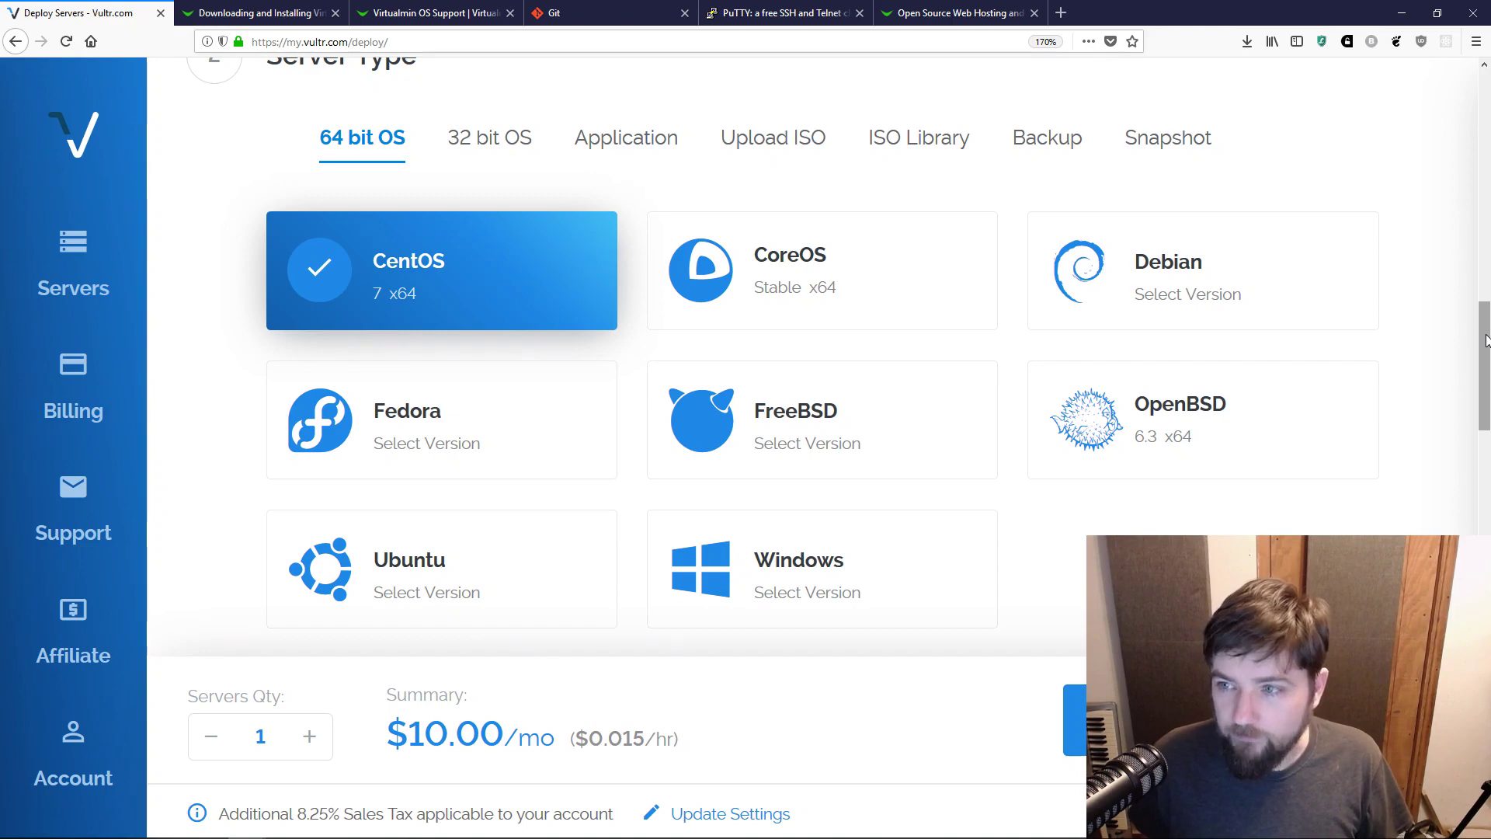
left_click_drag(1486, 341, 1486, 361)
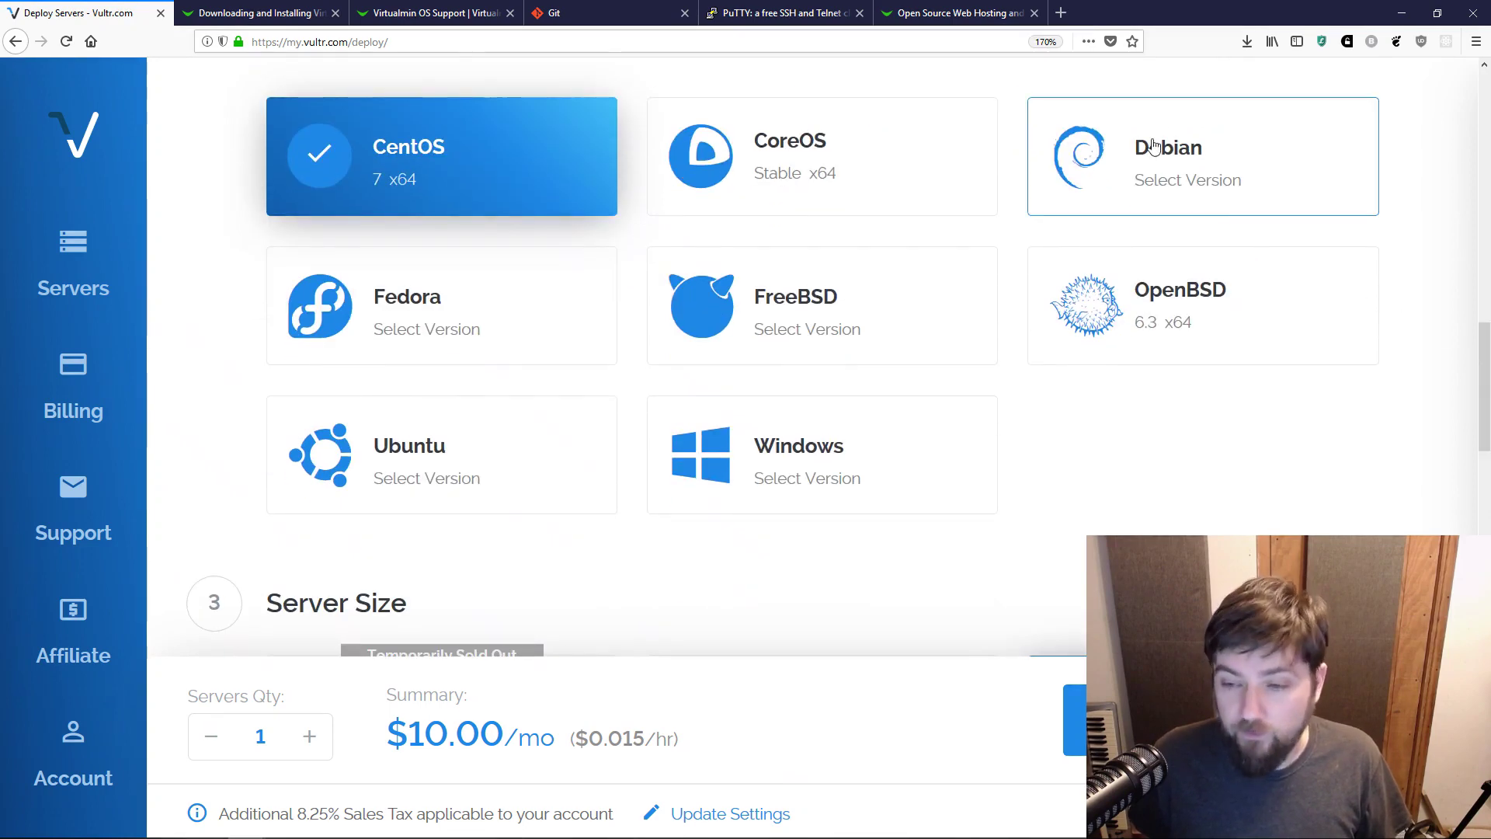
left_click_drag(1485, 361, 1486, 447)
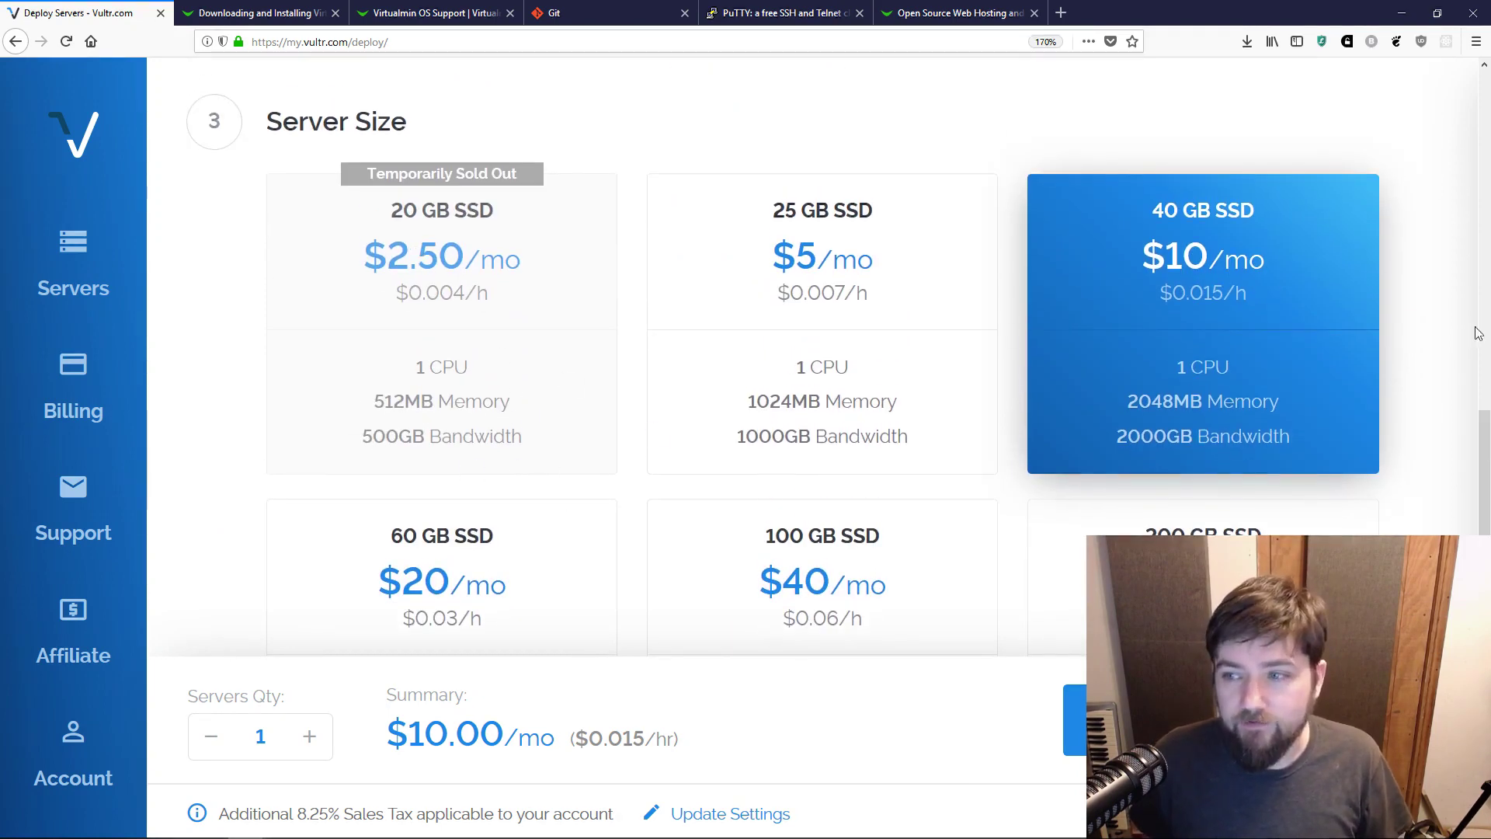
mouse_move(1484, 449)
left_mouse_down()
mouse_move(1484, 555)
mouse_move(1484, 407)
mouse_move(1484, 449)
mouse_move(1482, 436)
left_mouse_up()
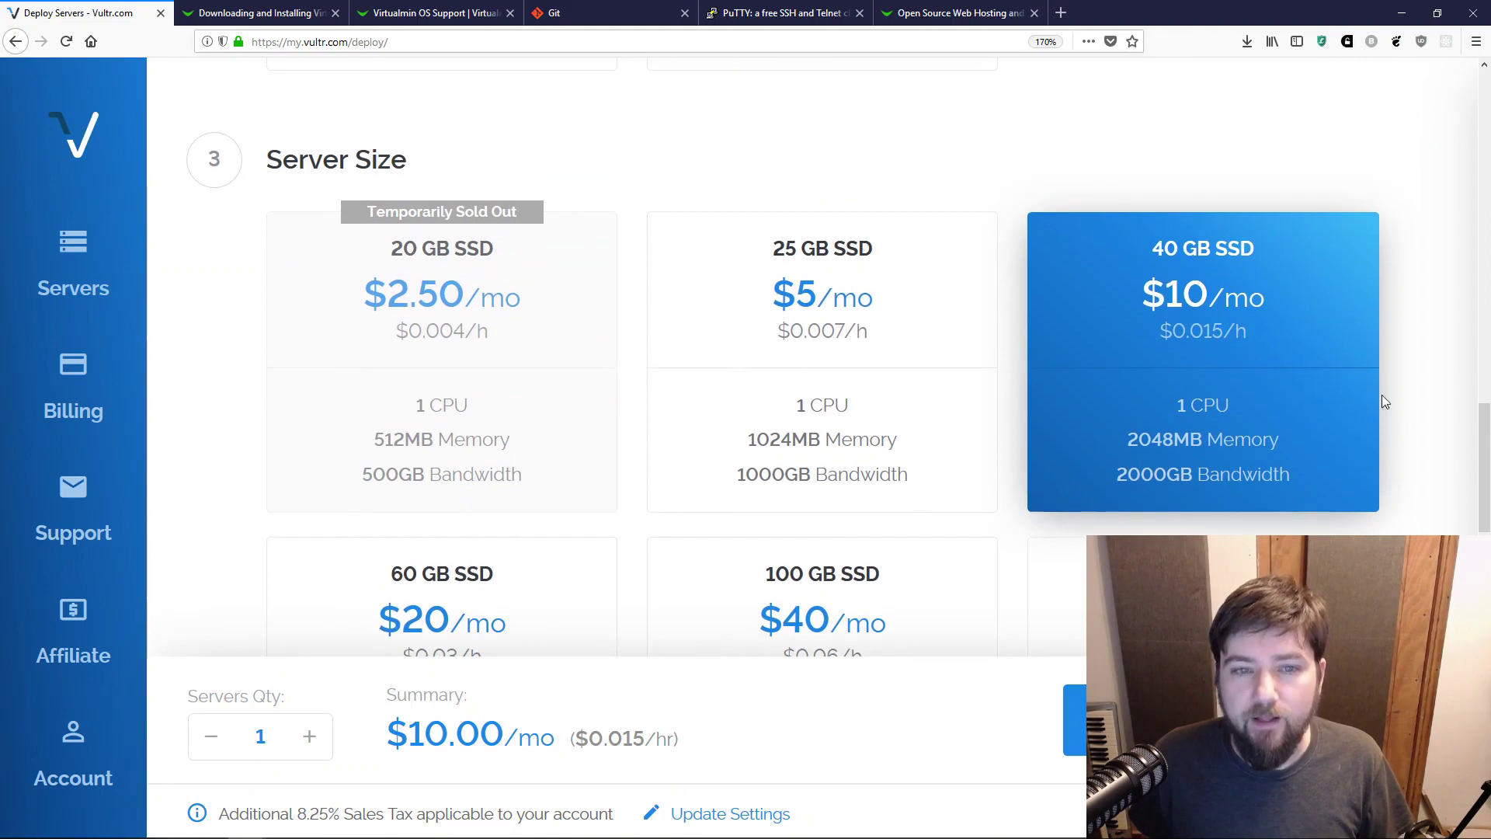
left_click(812, 326)
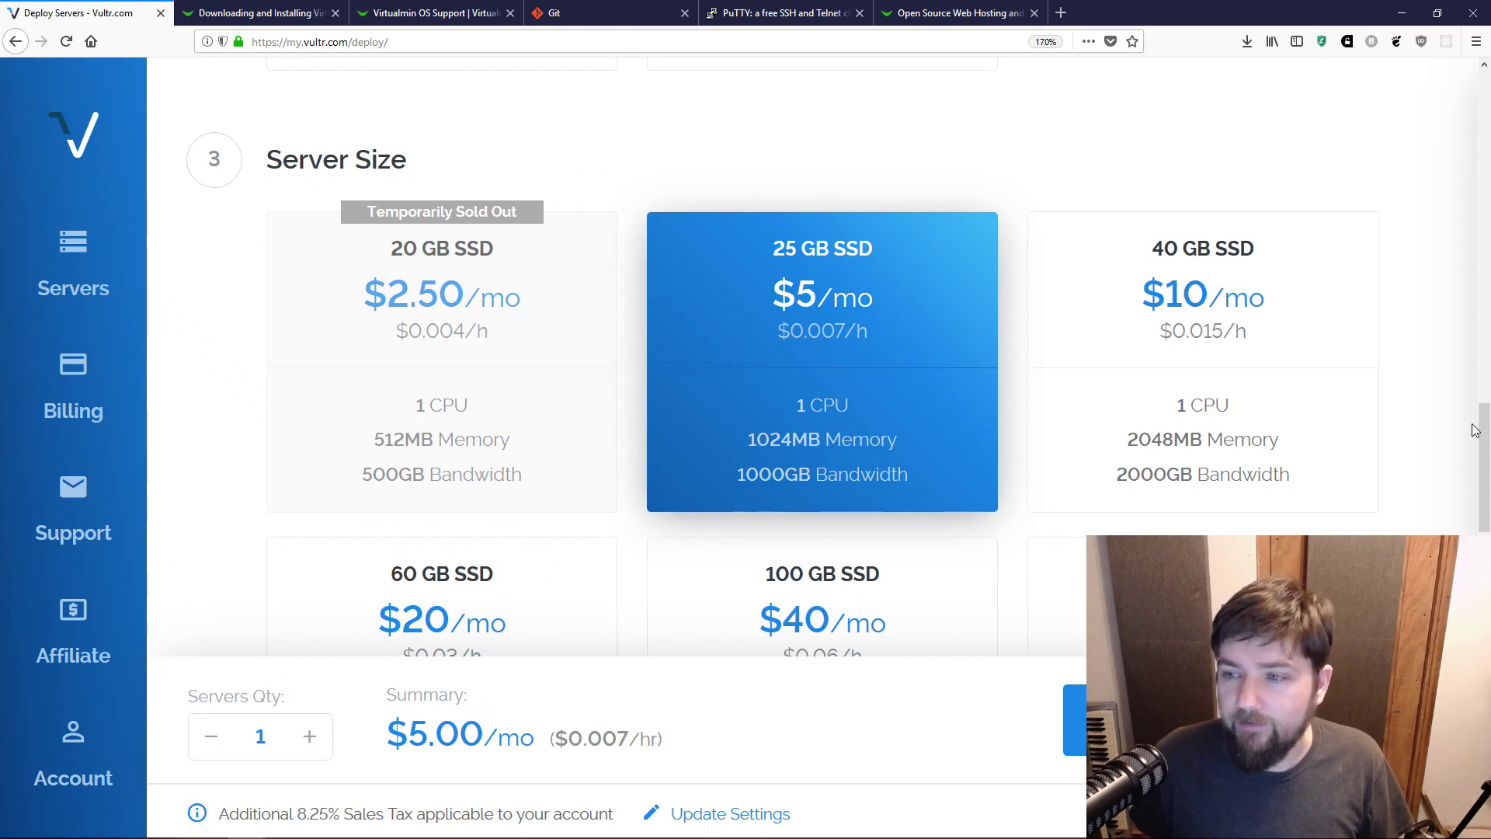
Step: Examine the larger server sizes, the additional features and the startup script options without enabling any of them
left_click_drag(1475, 431, 1480, 453)
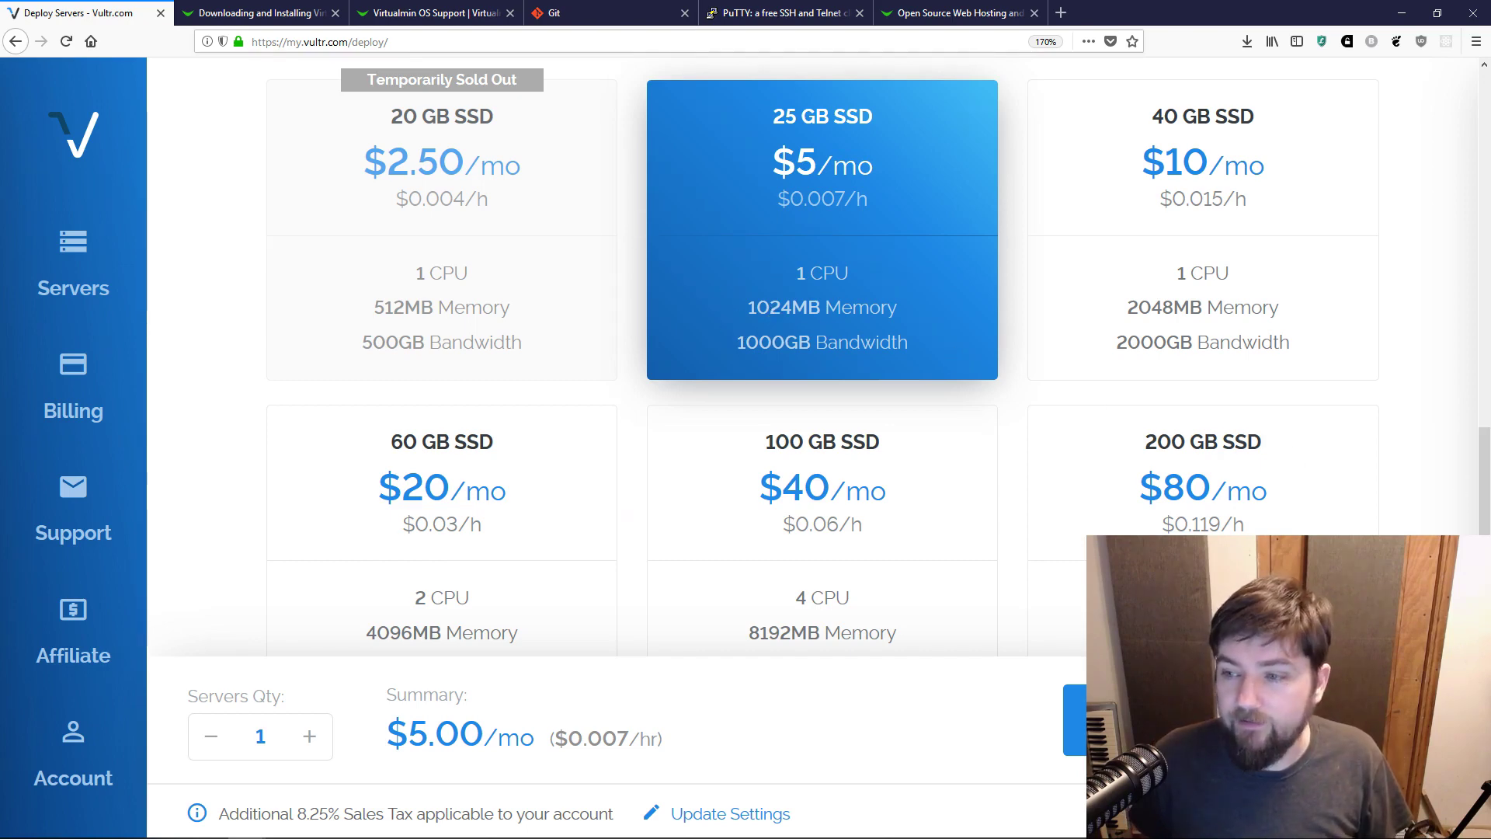
scroll(822, 310, "down", 10)
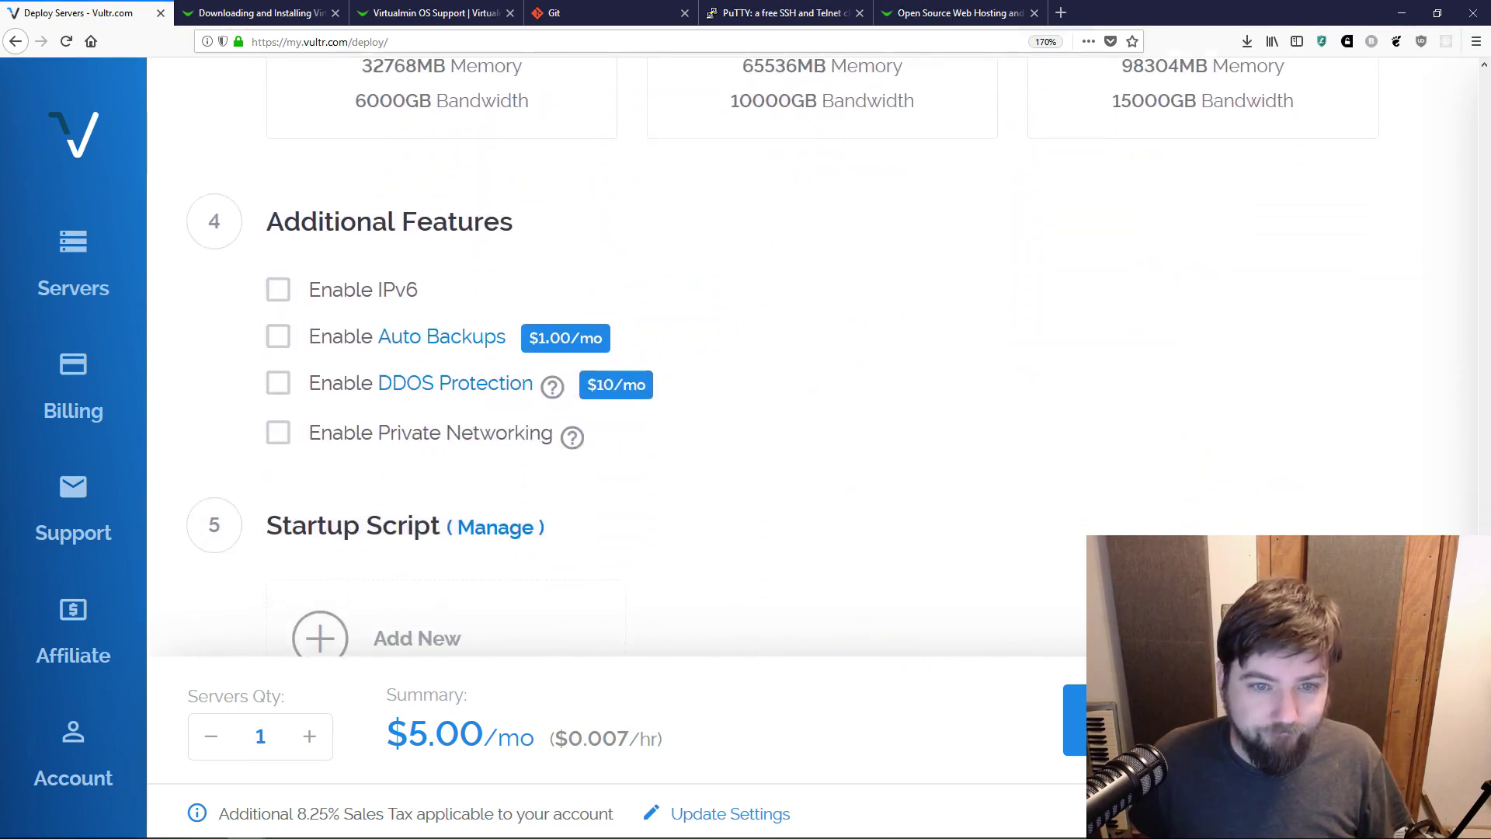
scroll(776, 350, "down", 4)
scroll(776, 349, "up", 2)
scroll(776, 349, "down", 1)
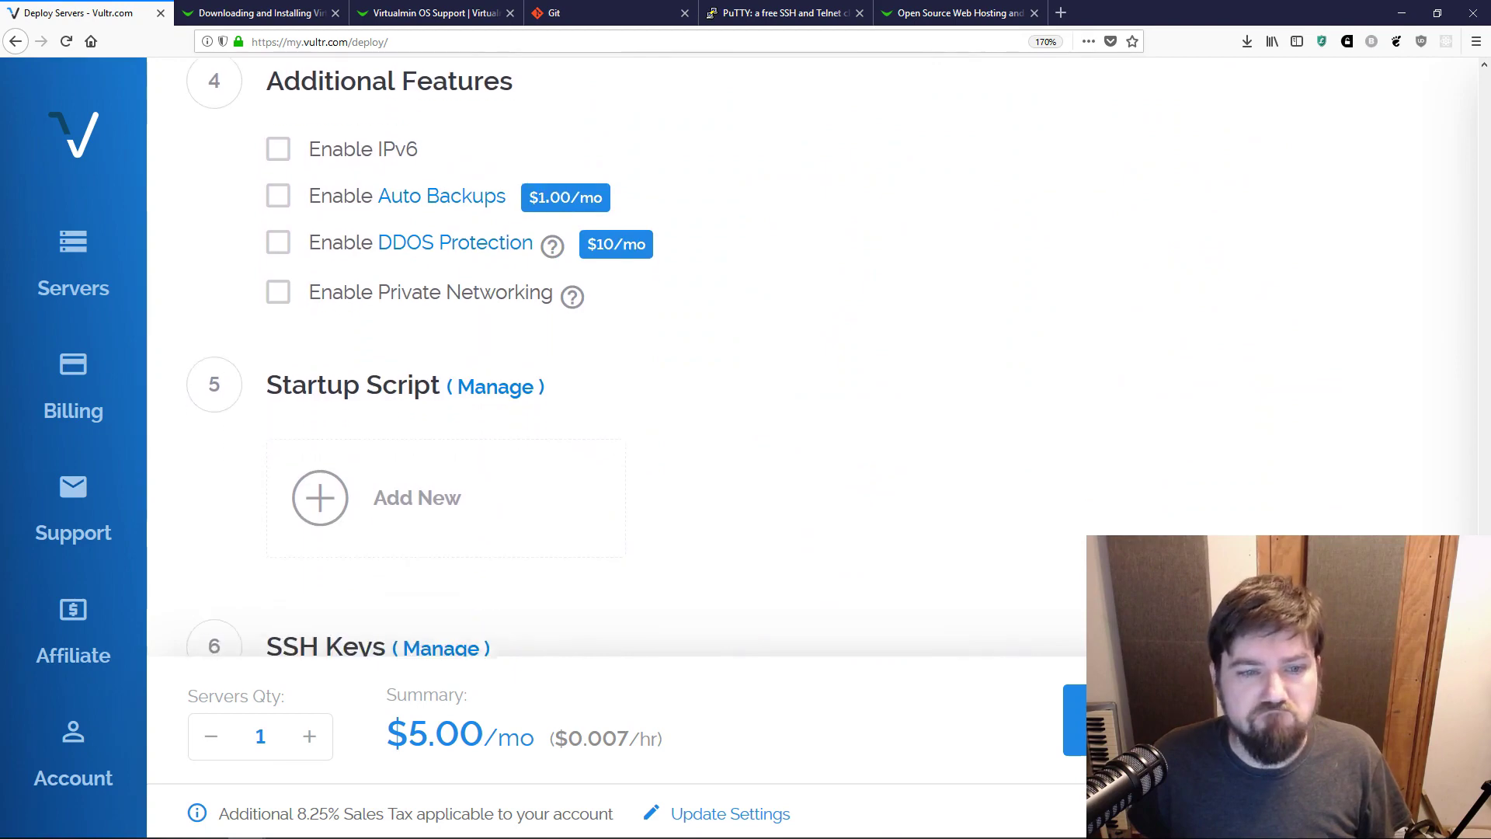
scroll(776, 349, "up", 1)
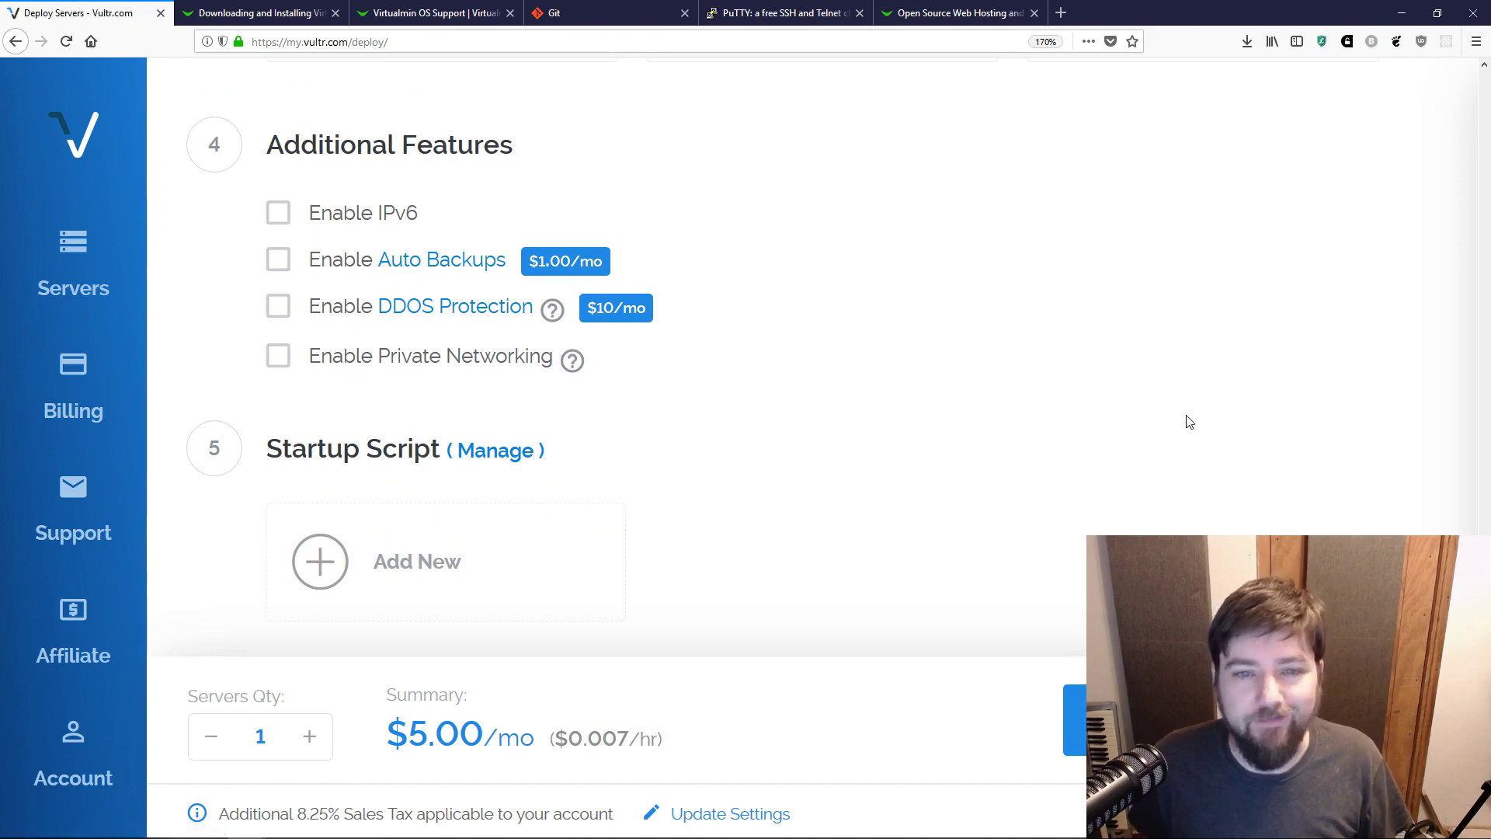
scroll(621, 357, "down", 5)
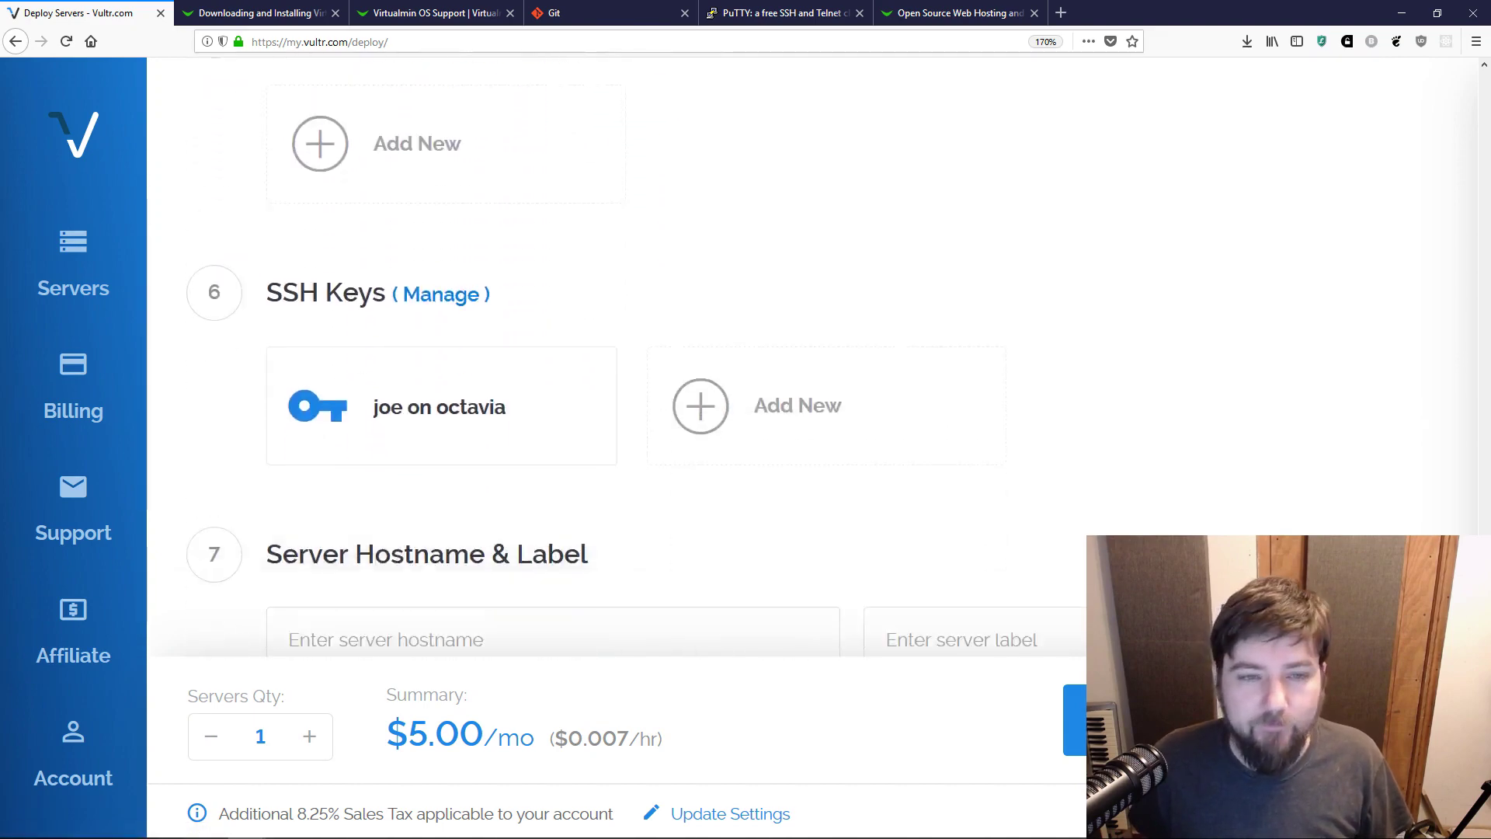
scroll(621, 357, "up", 5)
scroll(622, 357, "down", 1)
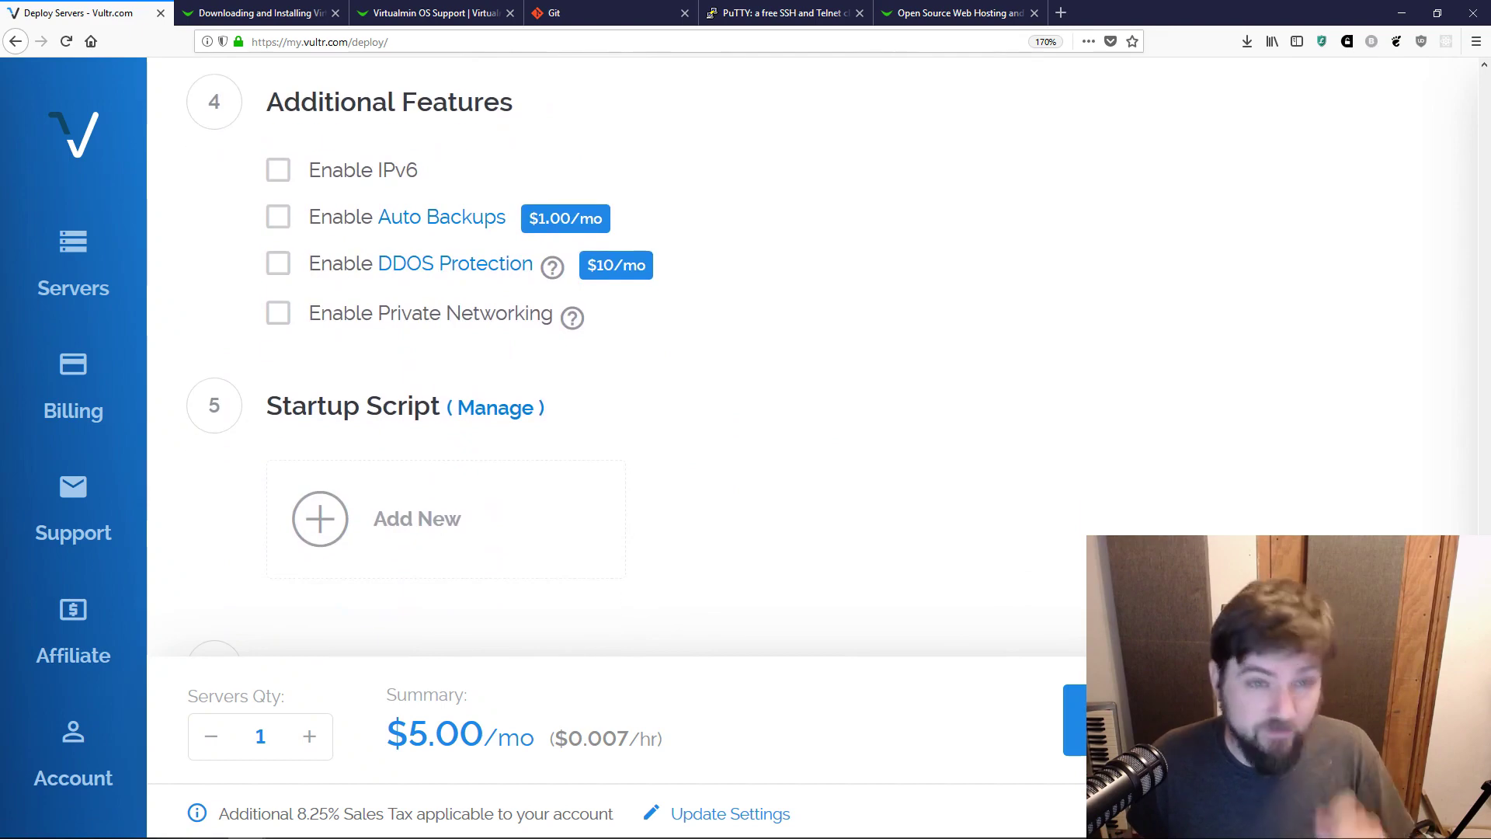
scroll(622, 357, "down", 4)
scroll(622, 357, "down", 2)
scroll(621, 357, "up", 5)
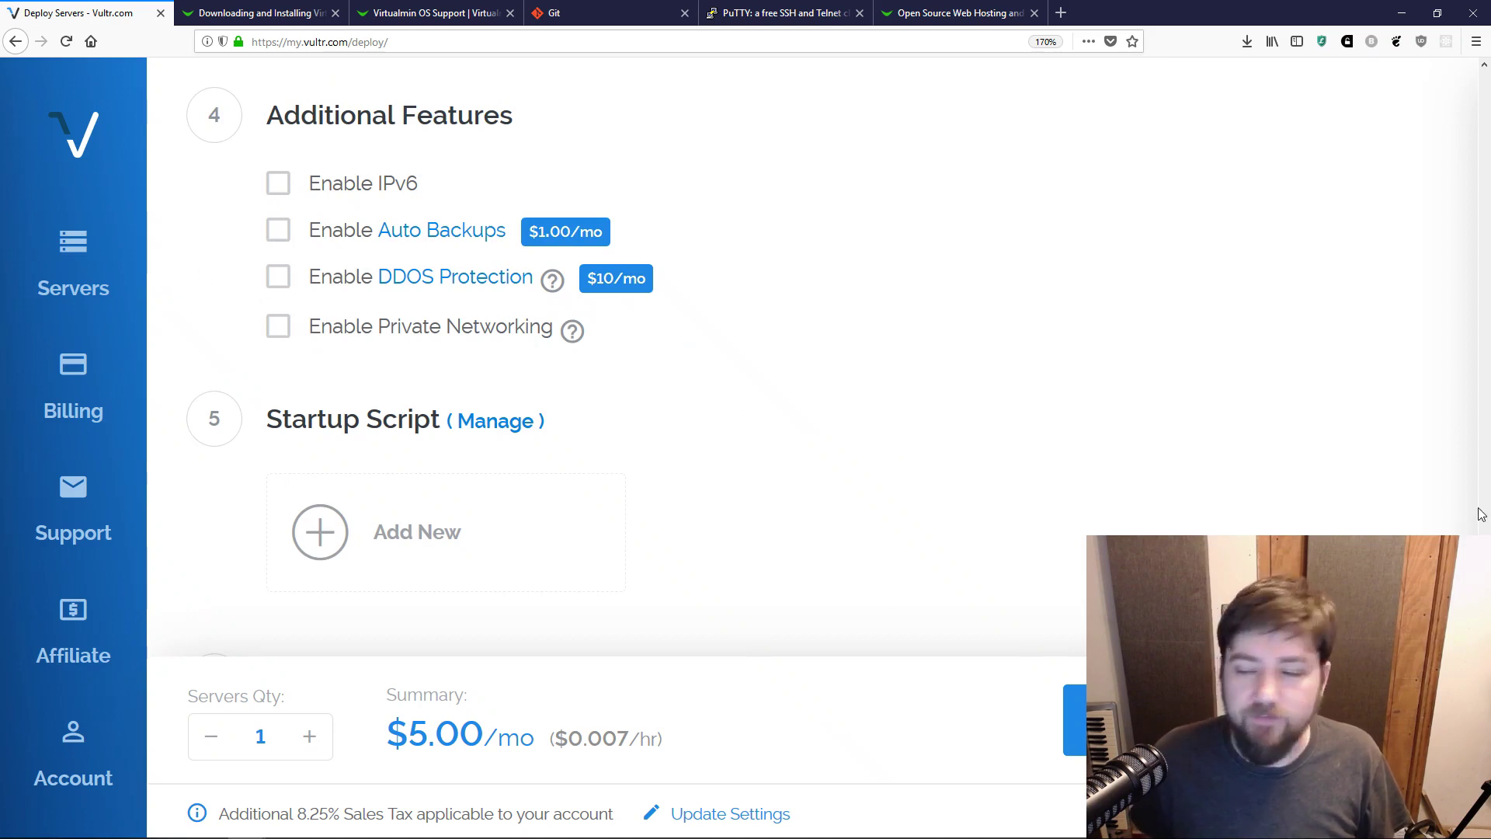
Step: Select the existing SSH key for the server and set the hostname to demo.virtualmin.com
scroll(811, 357, "down", 5)
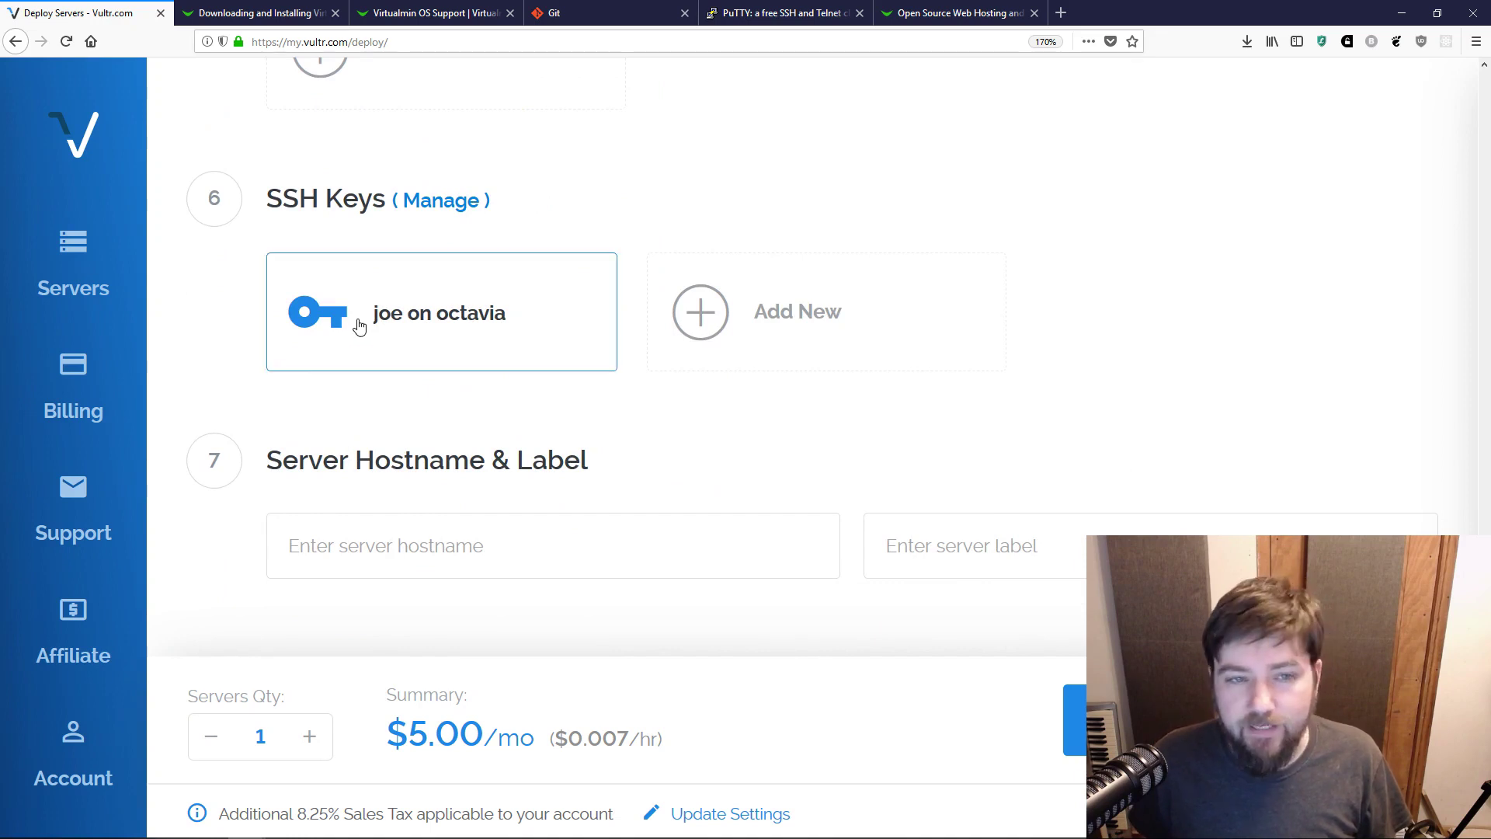
left_click(500, 318)
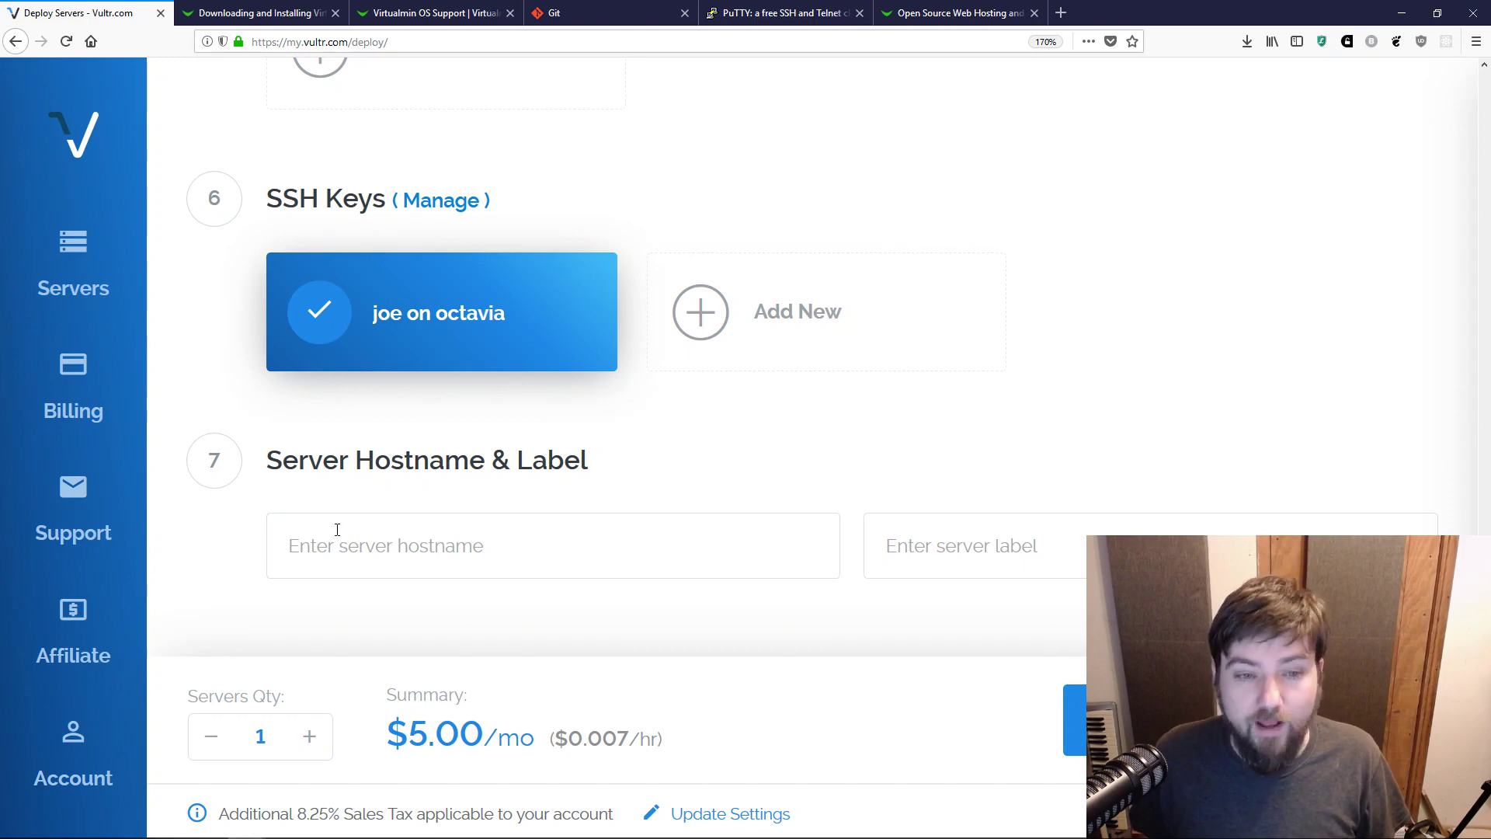
left_click(379, 554)
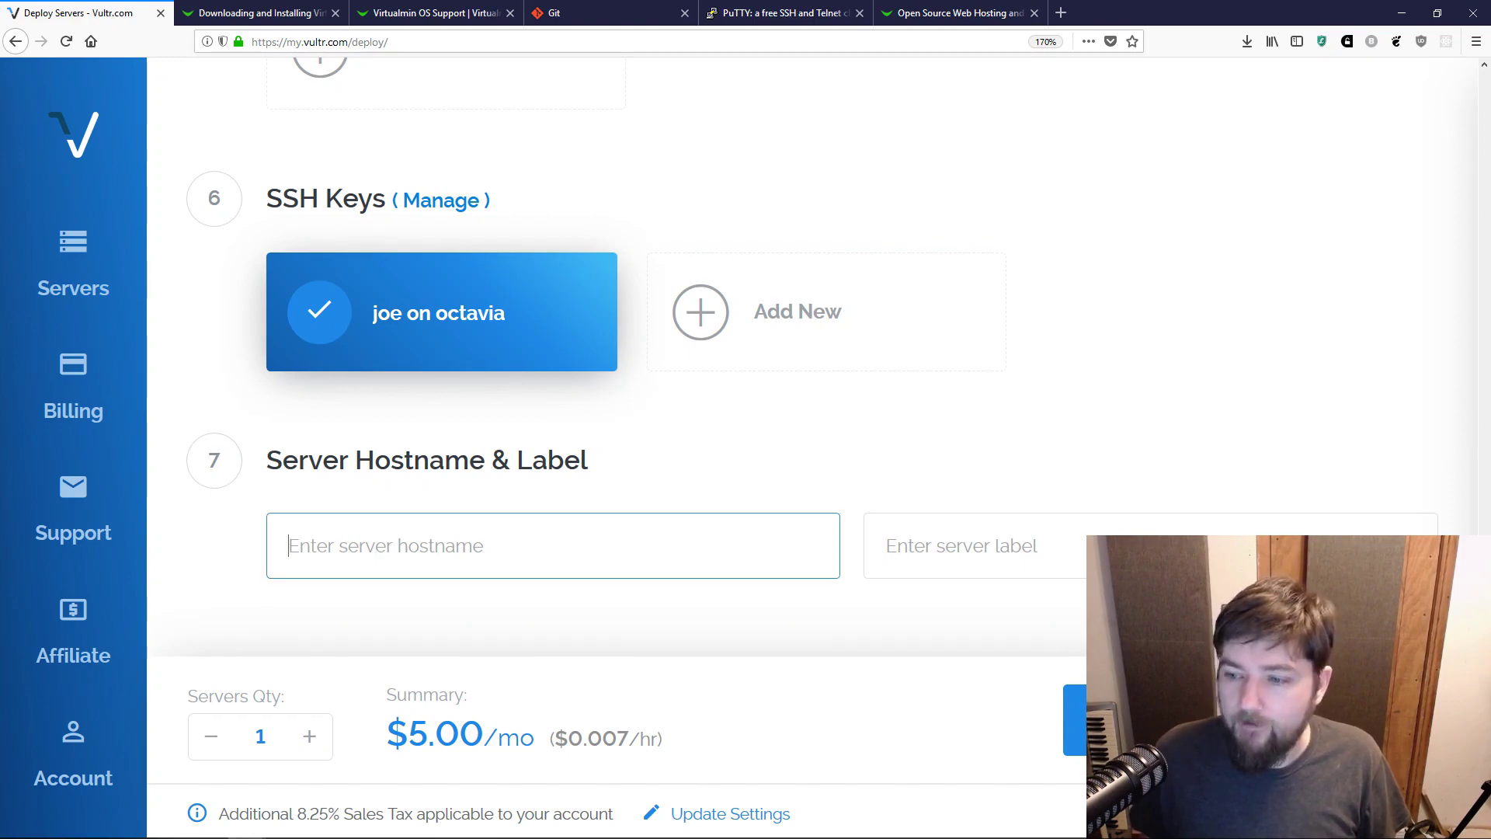
left_click(396, 561)
key("Down")
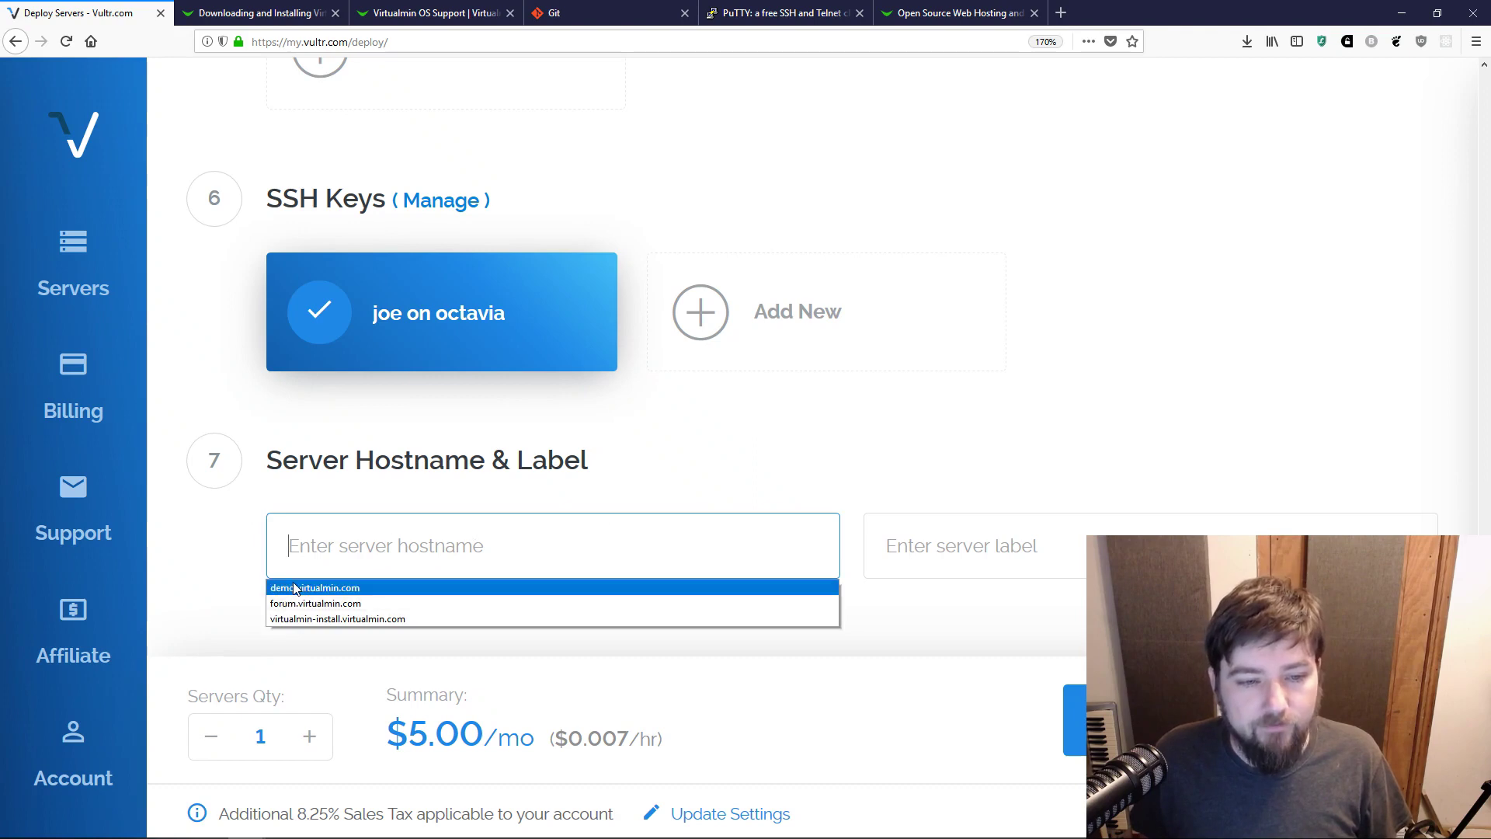
key("Return")
Step: Set the server label to demo.virtualmin.com
left_click(905, 553)
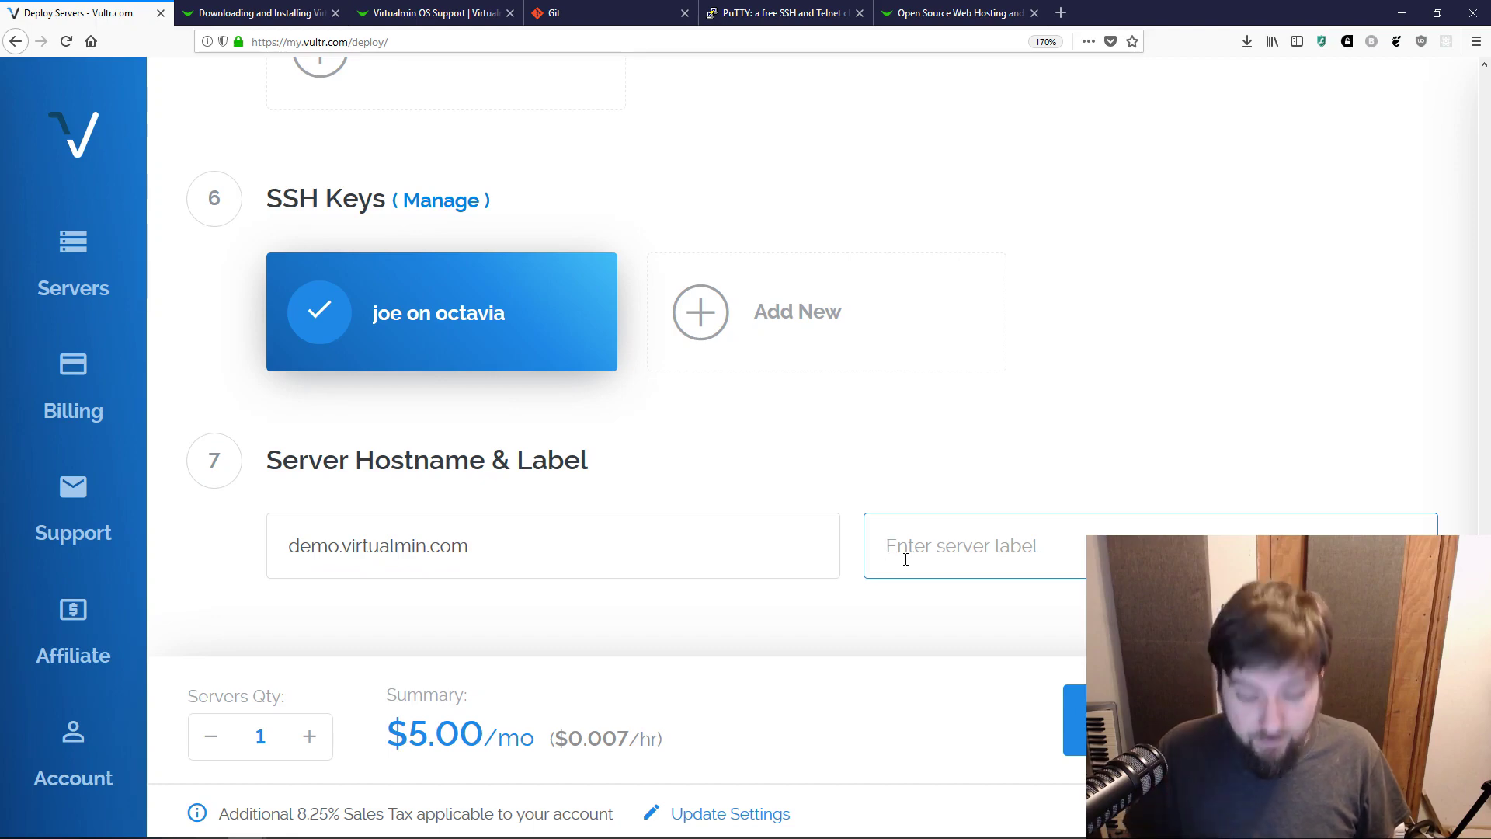
type("demo.virtu")
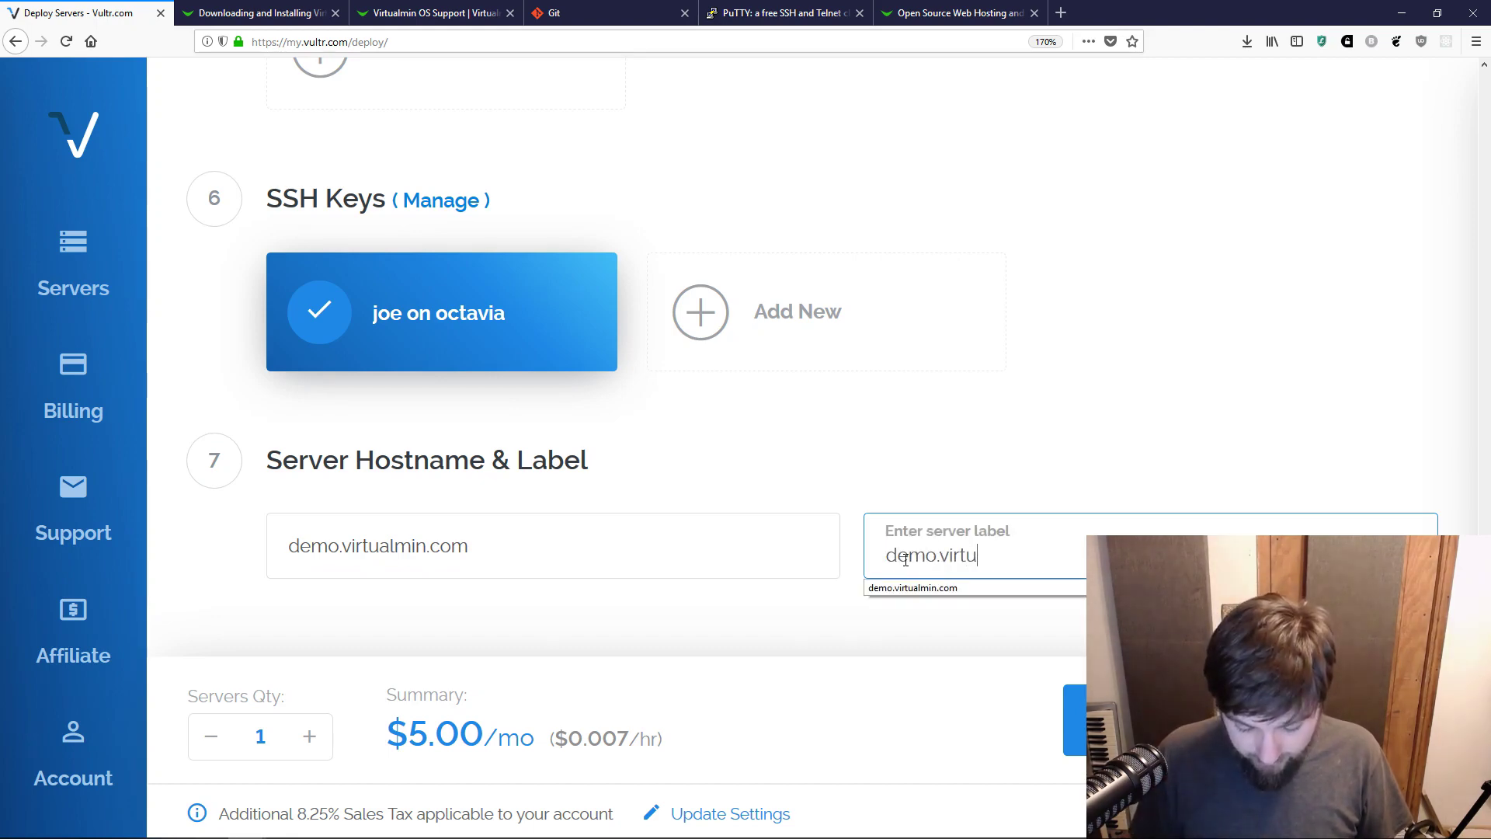
type("almin.com")
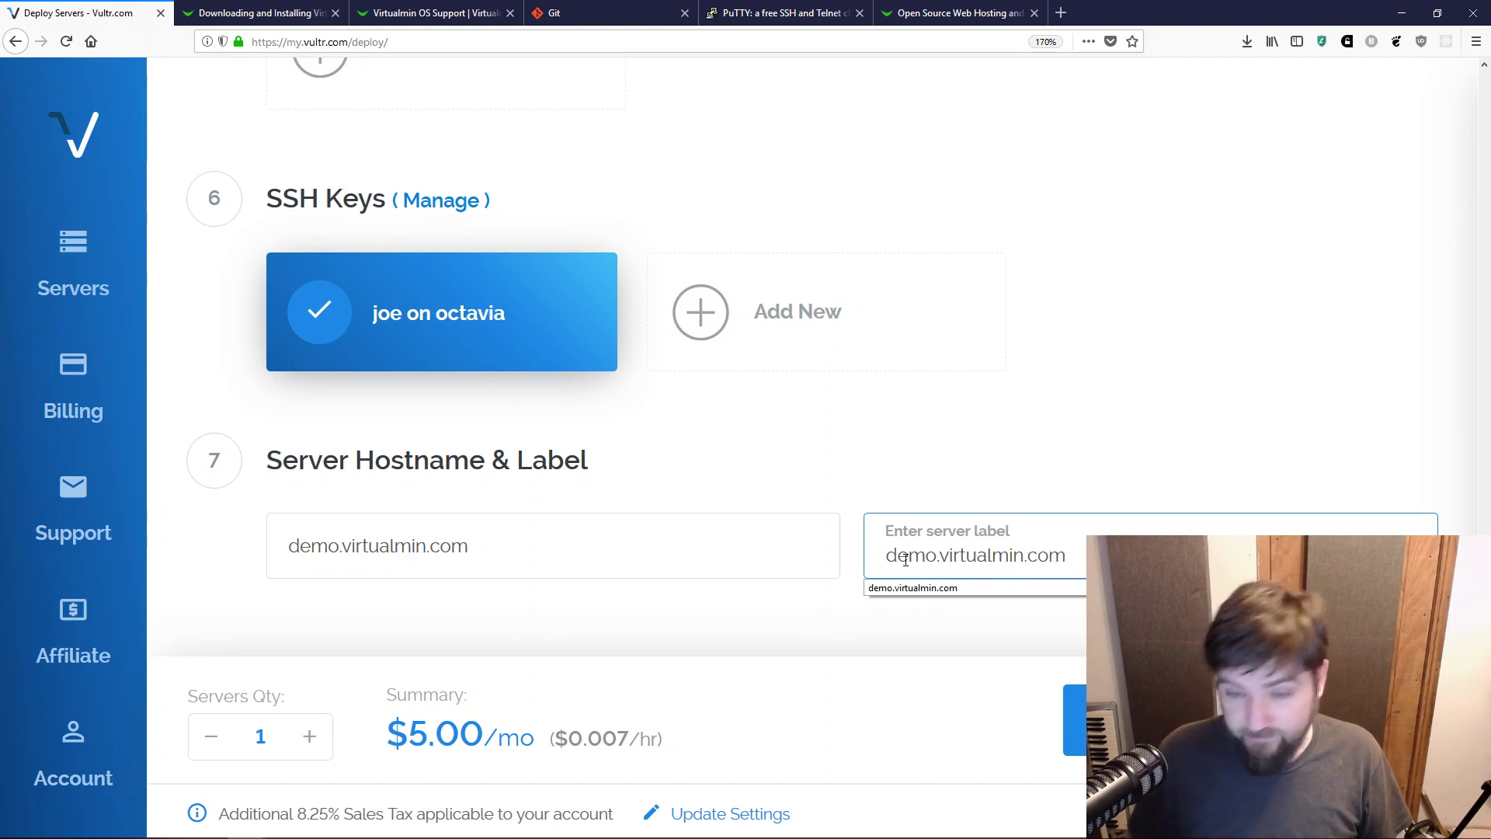
left_click(914, 587)
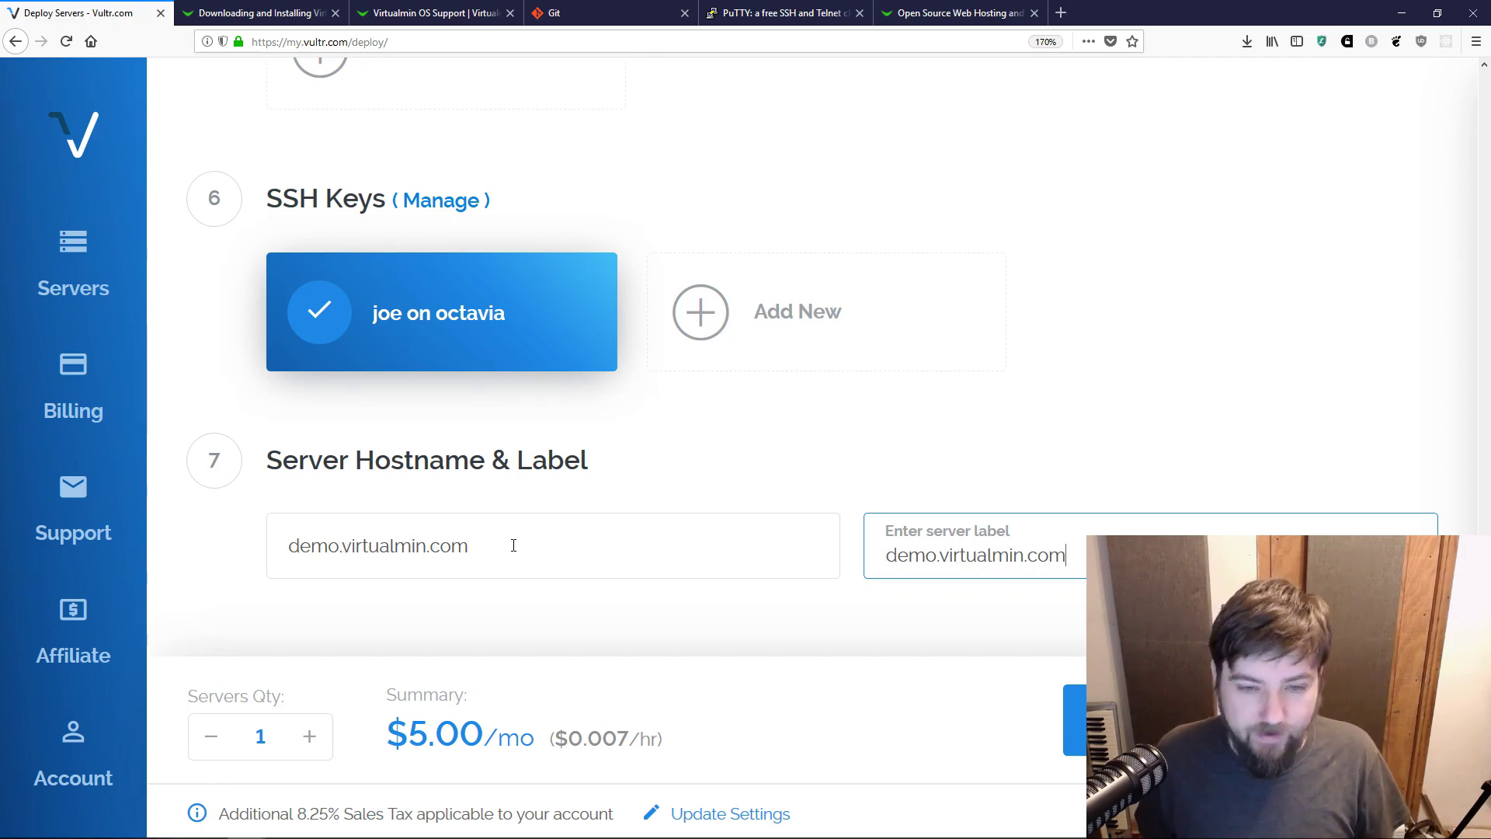
Step: Highlight the com, virtualmin and demo parts of the server hostname one after another to examine its structure
double_click(429, 546)
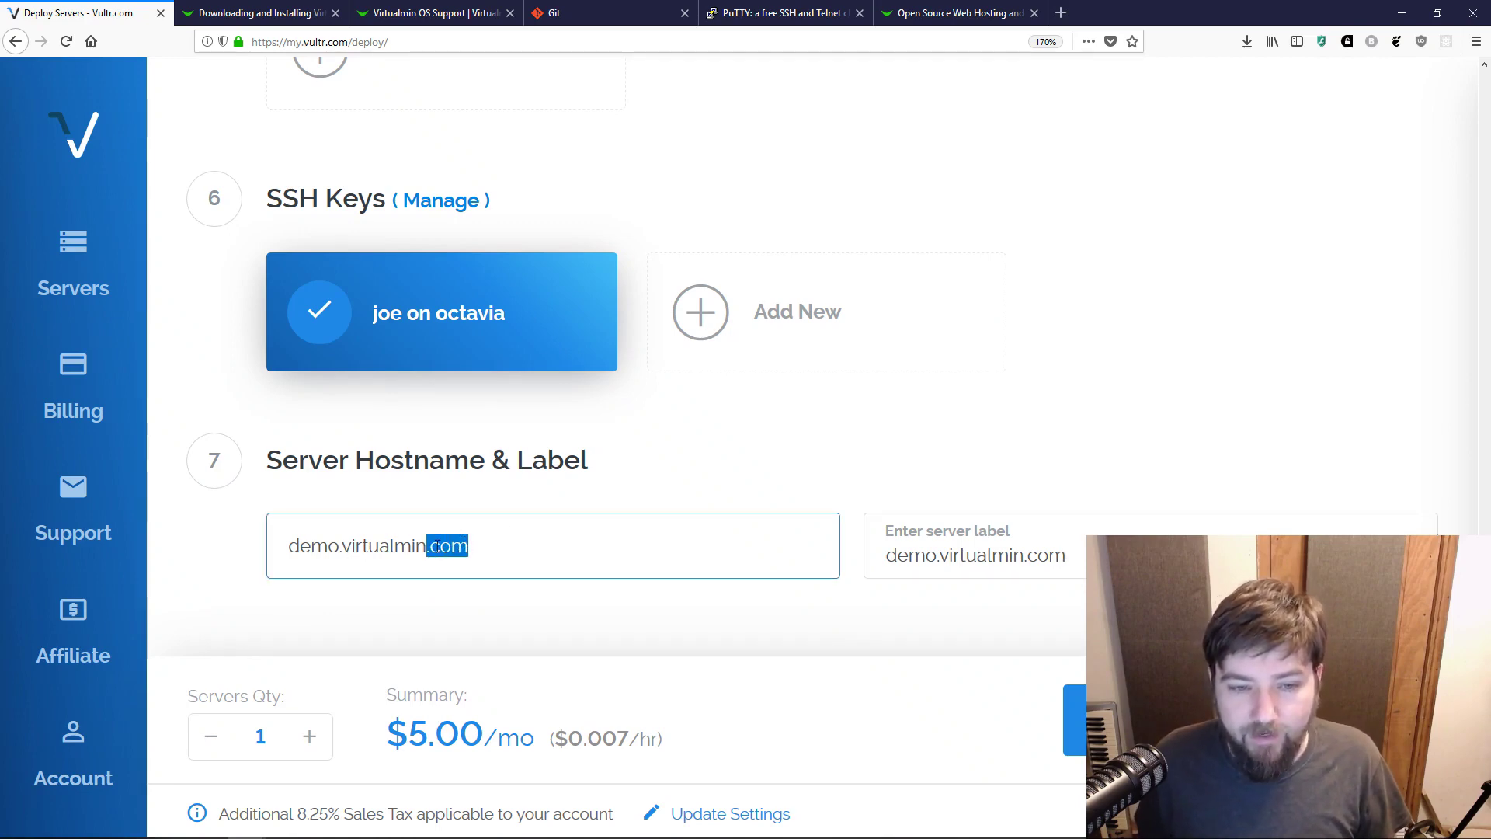
left_click(346, 546)
left_click_drag(346, 546, 425, 546)
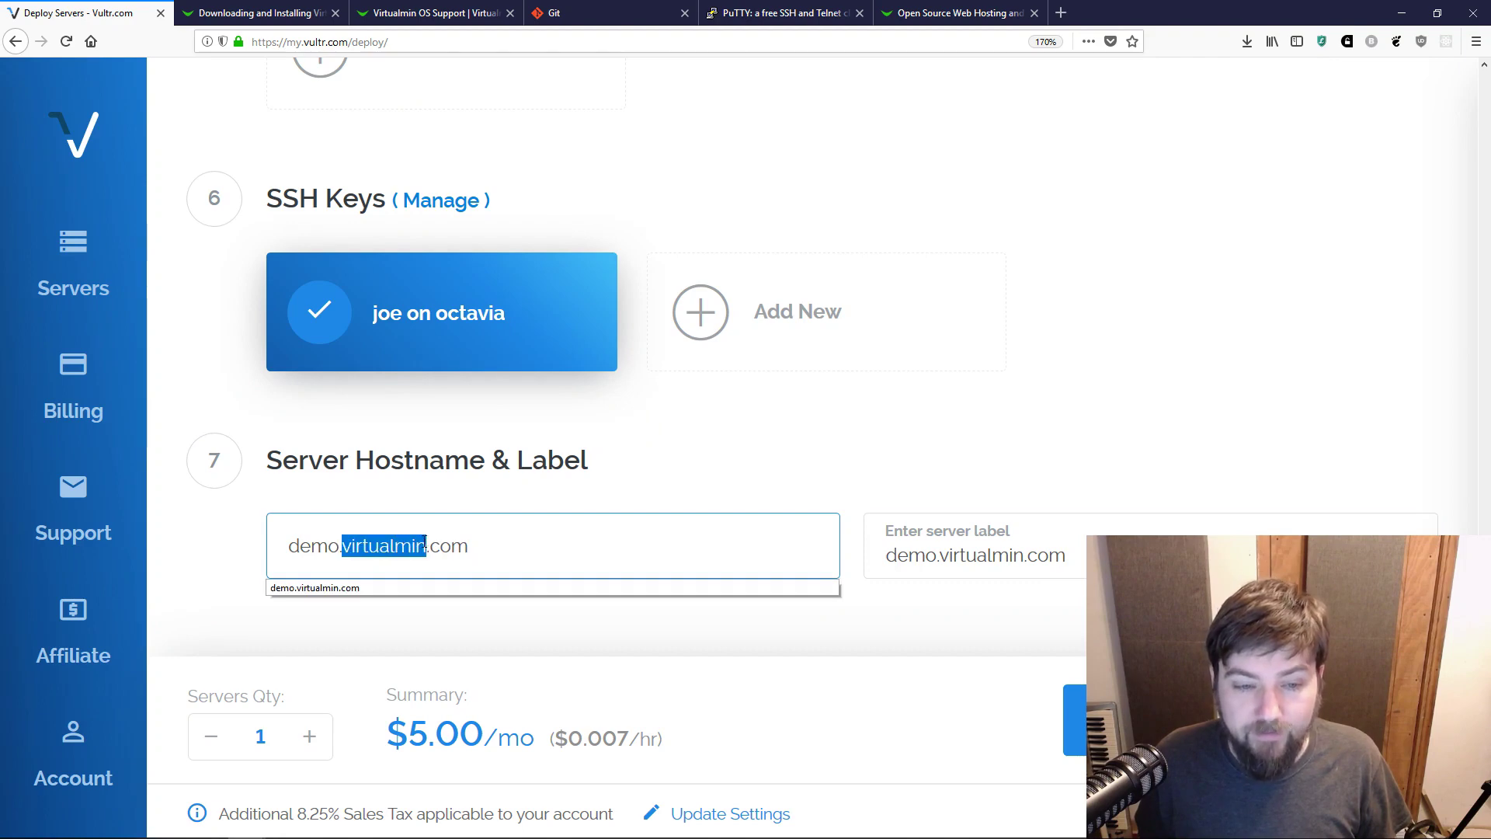
left_click_drag(291, 546, 340, 548)
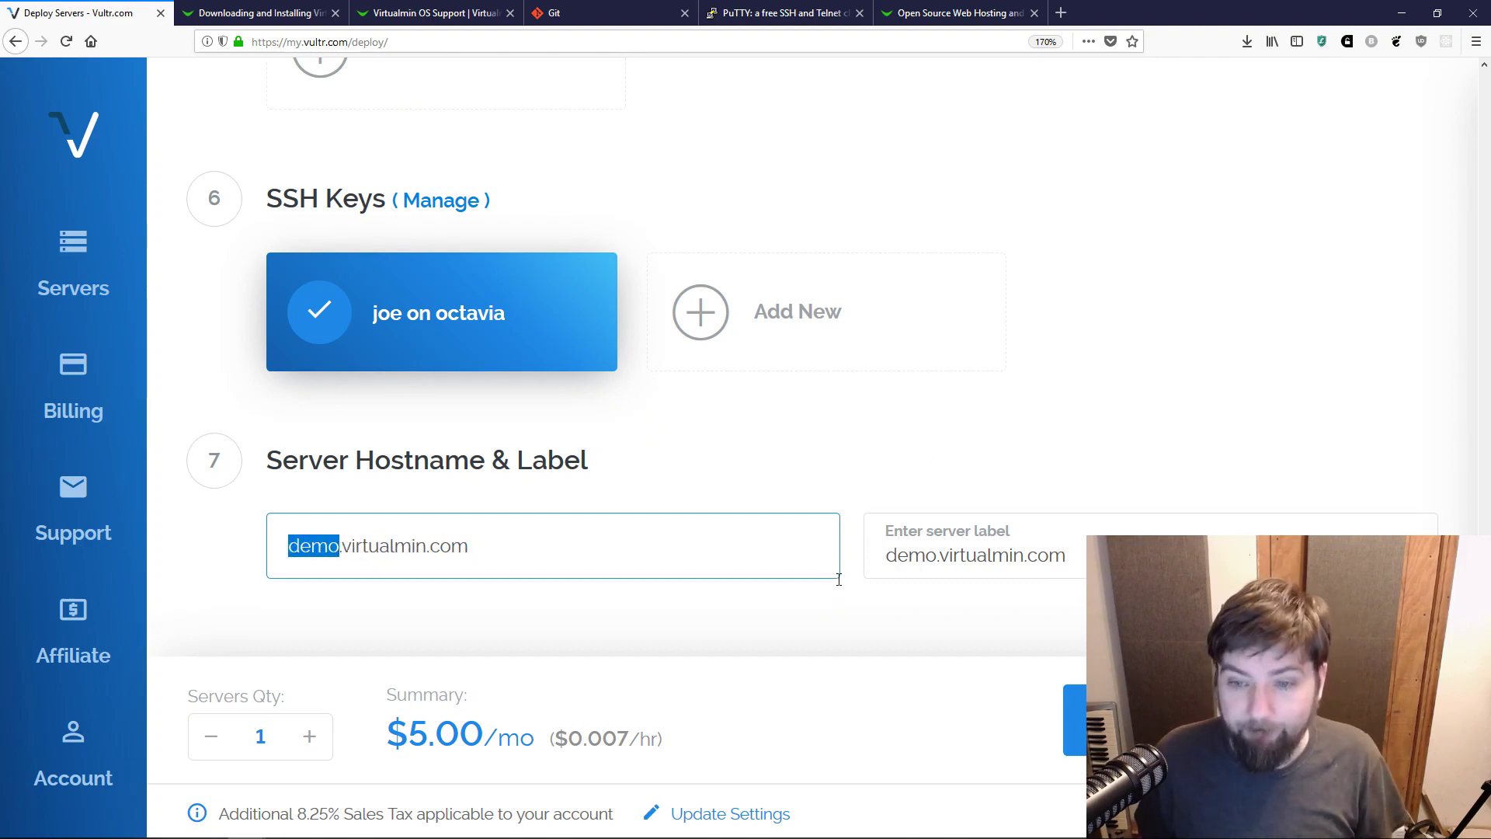
left_click(866, 613)
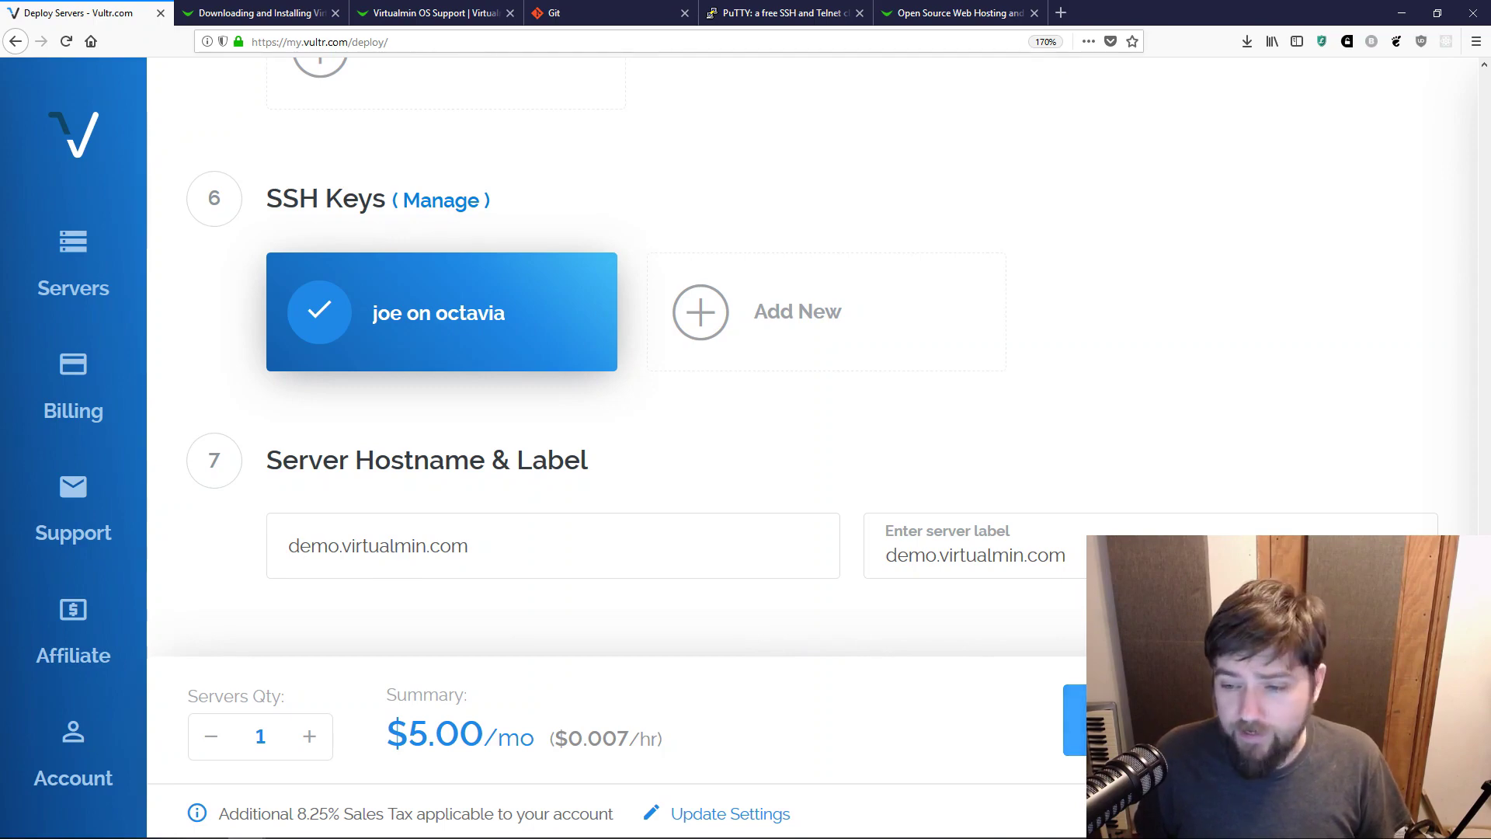
Step: Deploy the configured server and find demo.virtualmin.com in the list of instances
left_click(1243, 720)
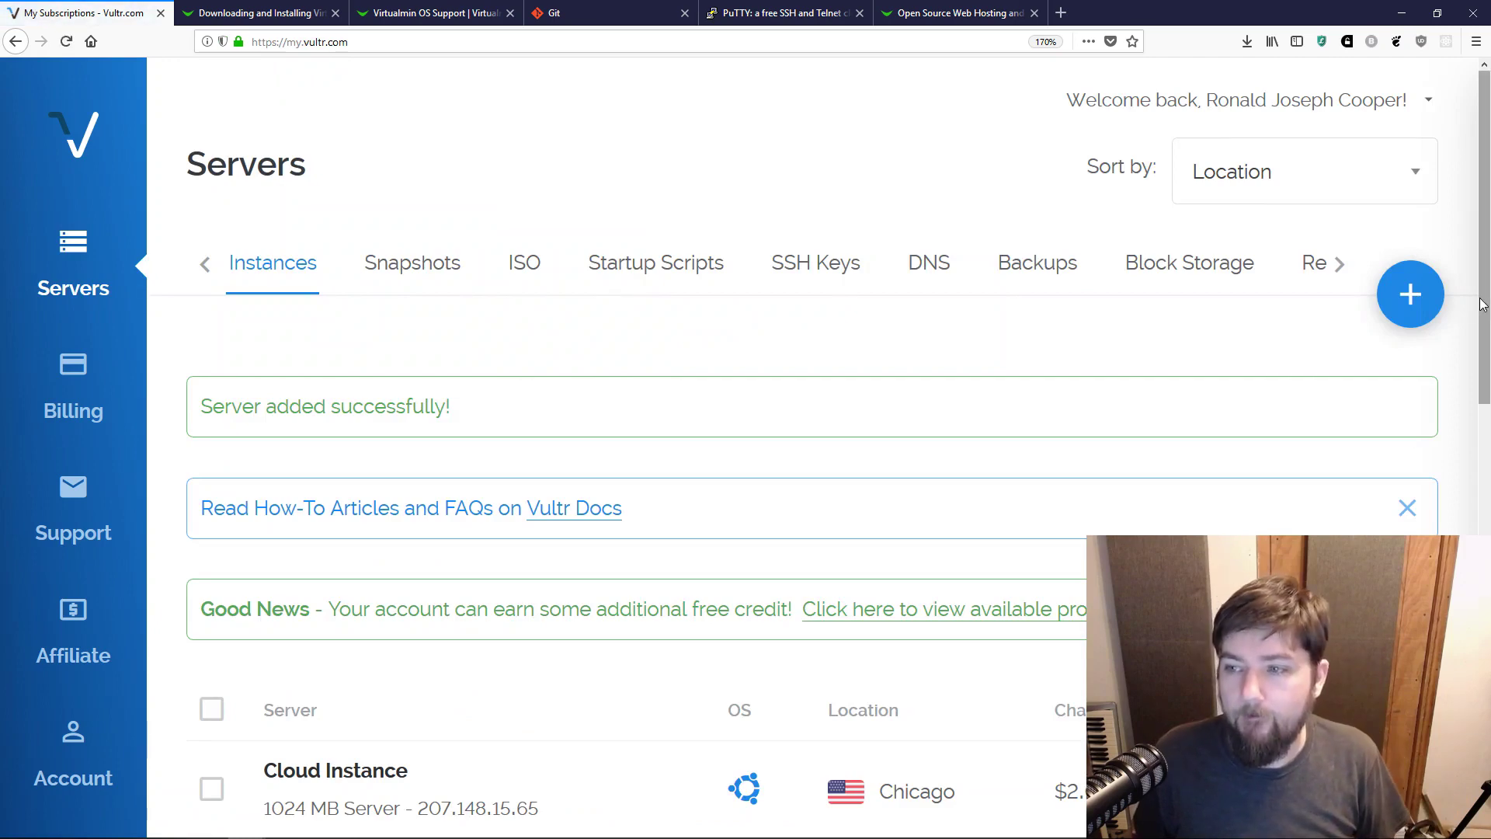
scroll(1452, 503, "down", 3)
scroll(1452, 503, "down", 4)
scroll(1452, 503, "down", 3)
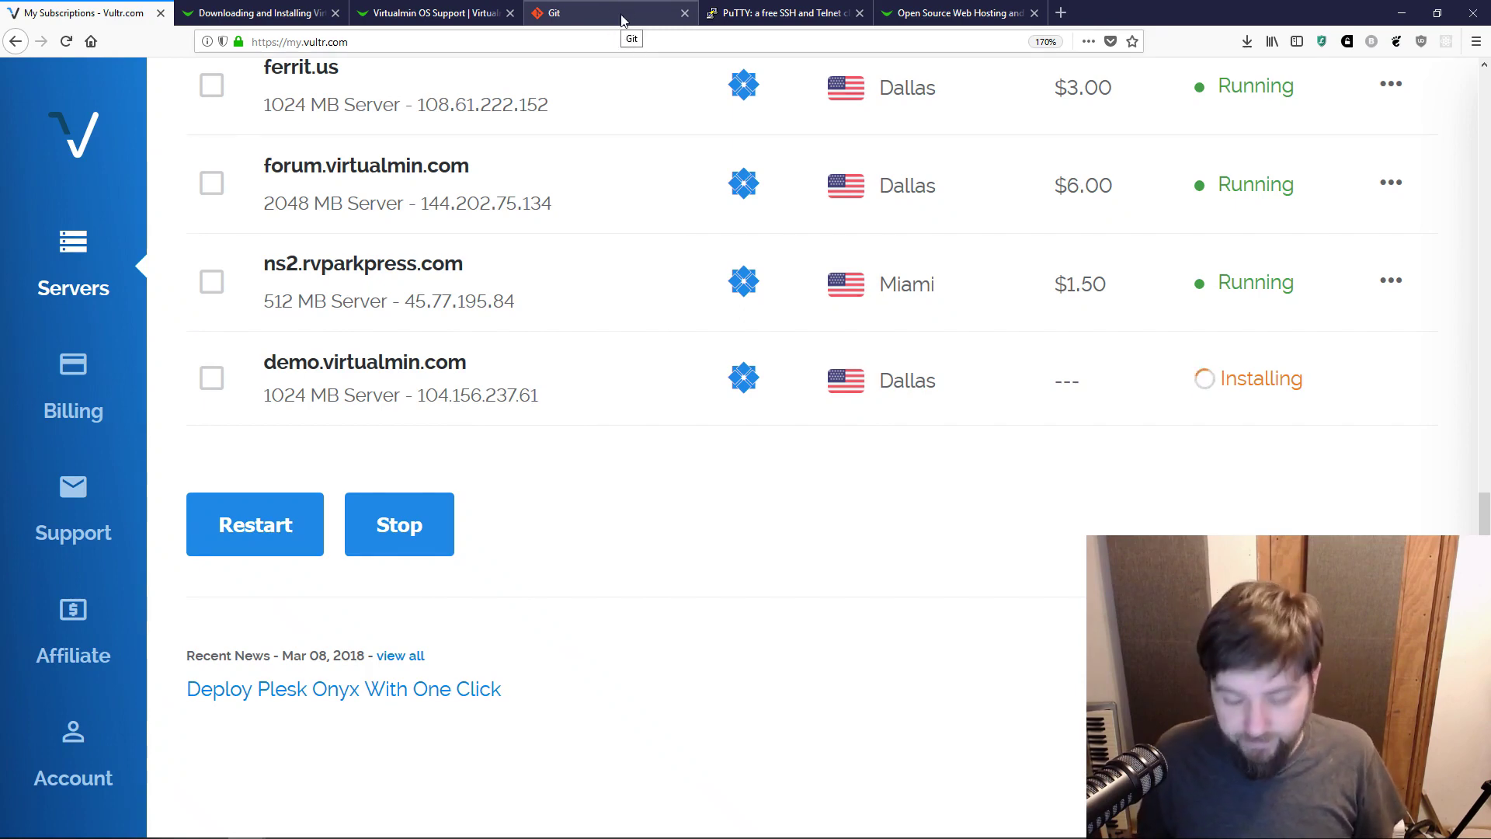
Step: Look at the Git and PuTTY websites as sources for an SSH client
left_click(622, 21)
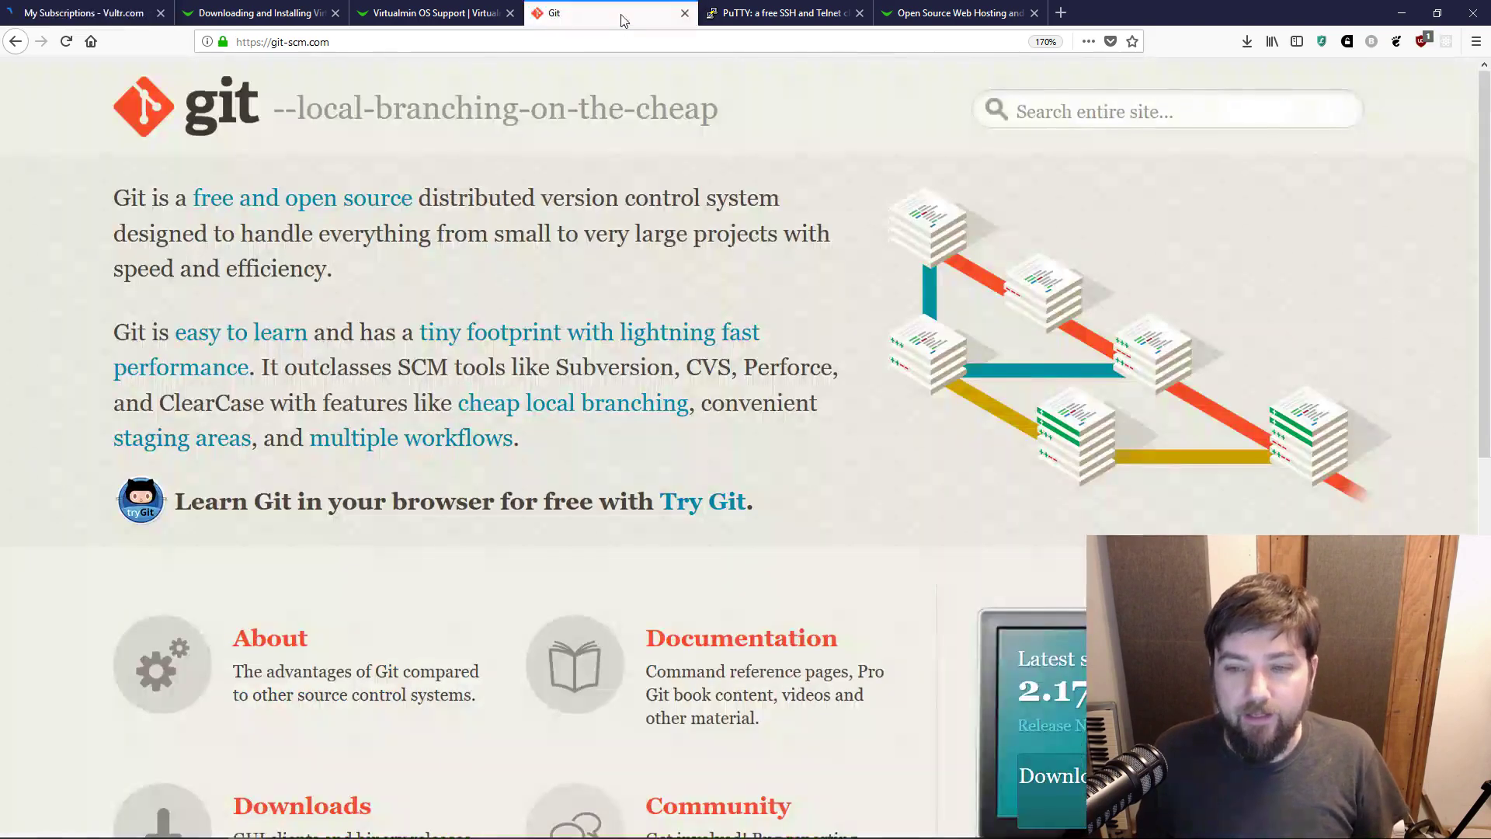
left_click(725, 12)
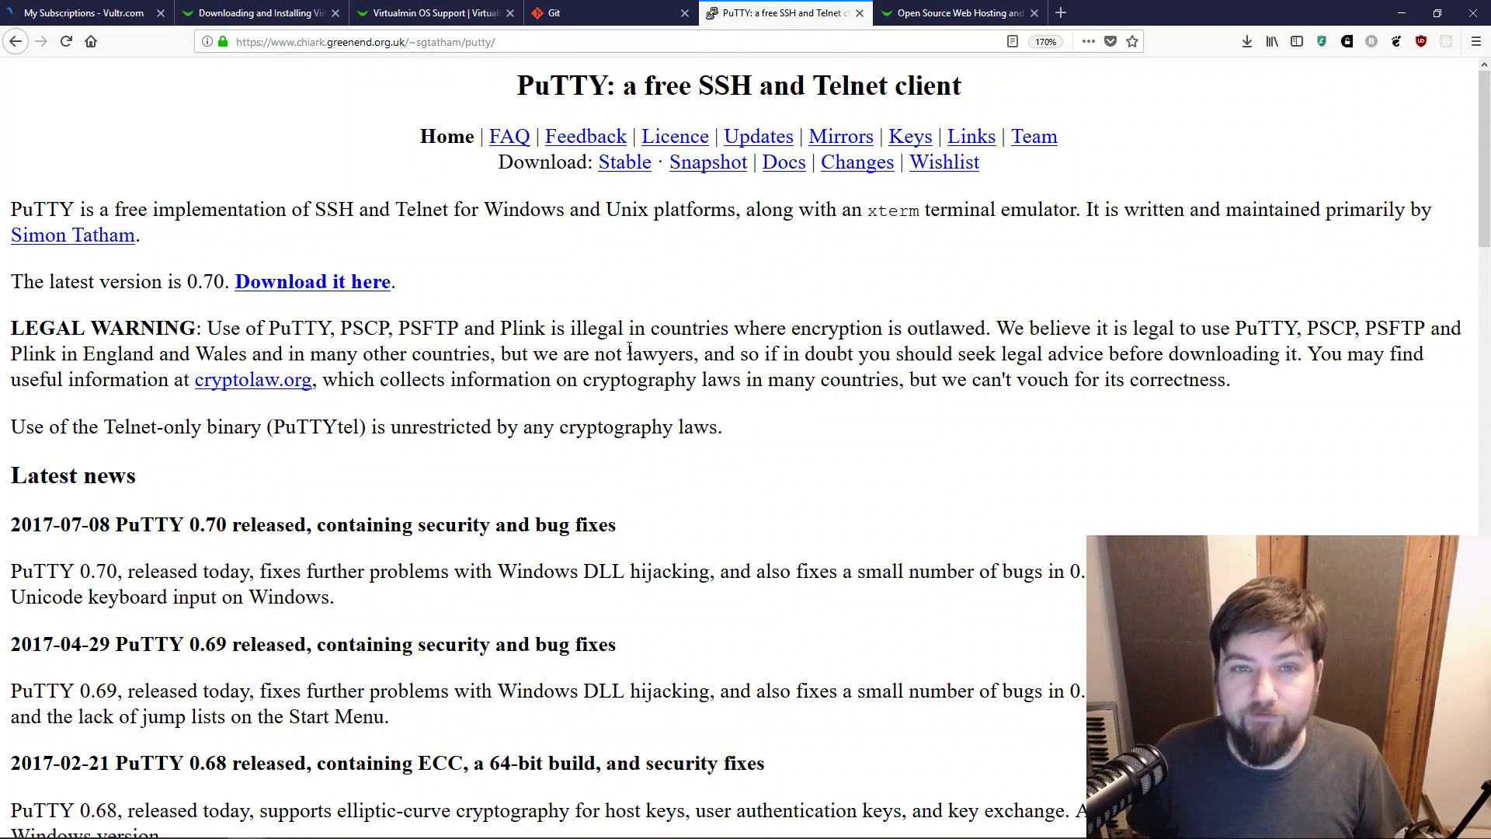
left_click(590, 11)
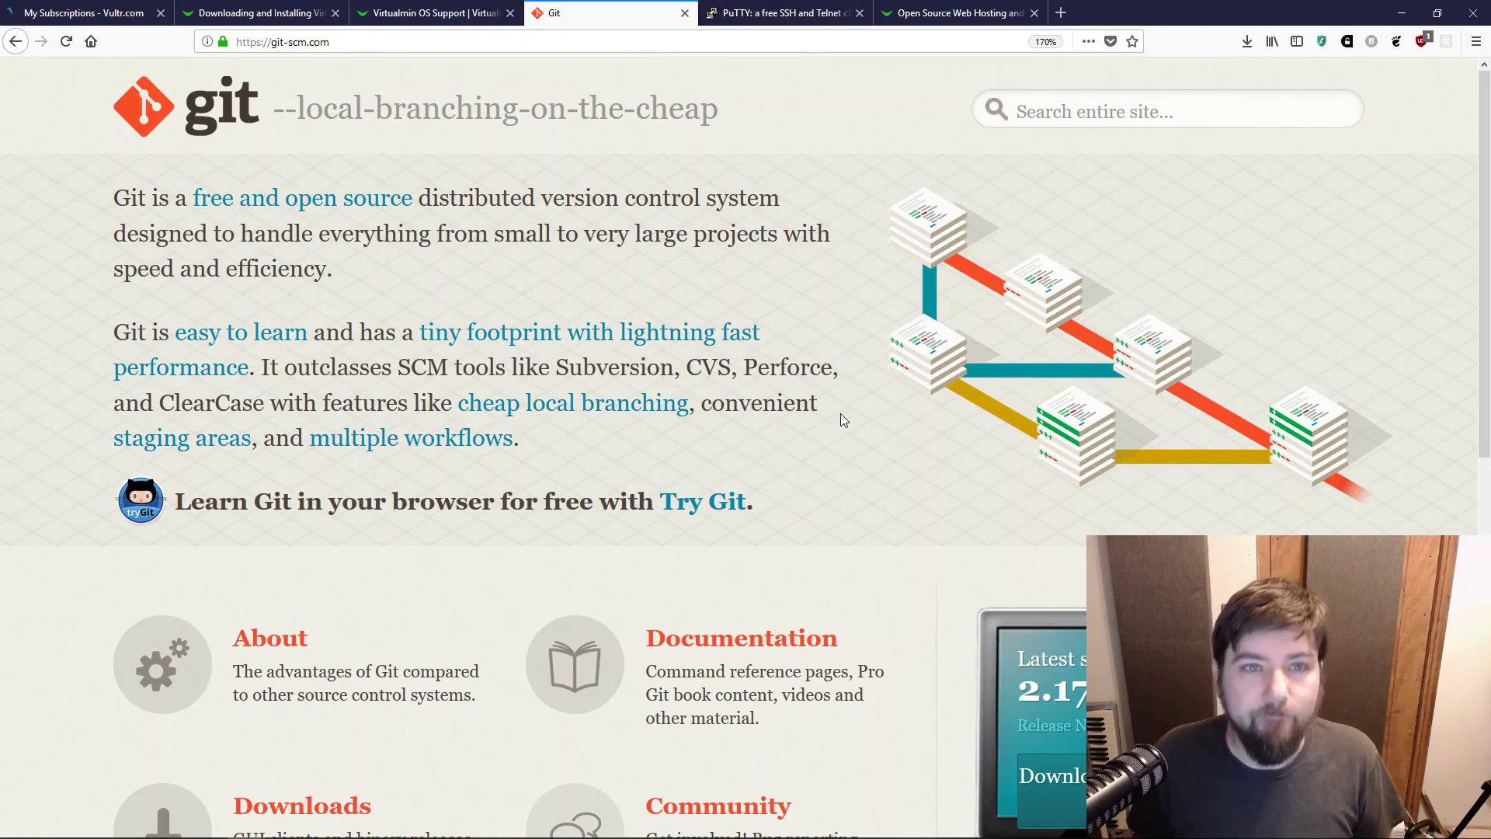
Step: Return to the Vultr server list and open the management page of demo.virtualmin.com to view its login details
left_click(81, 13)
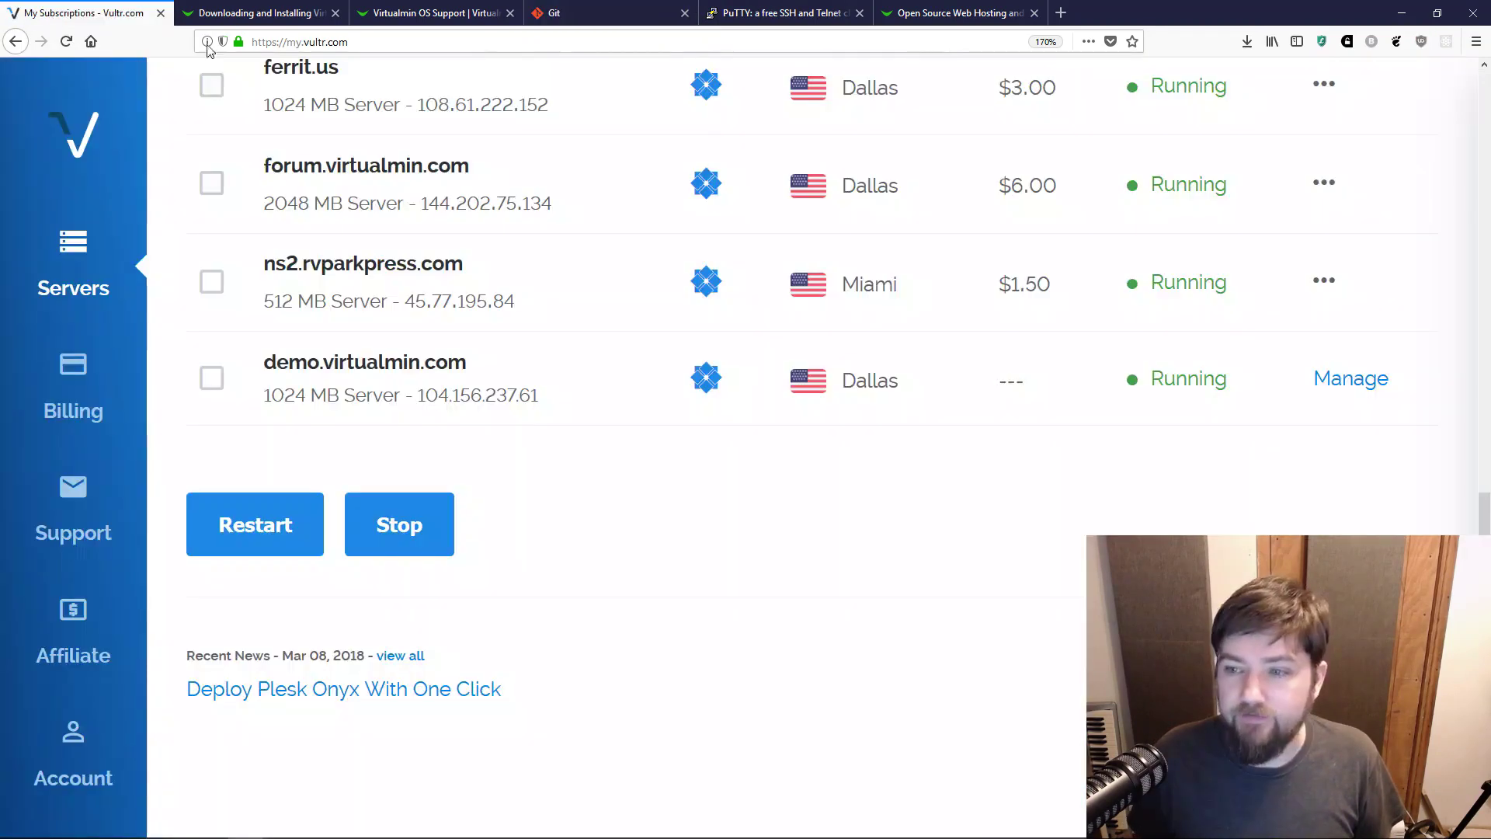
left_click(1355, 385)
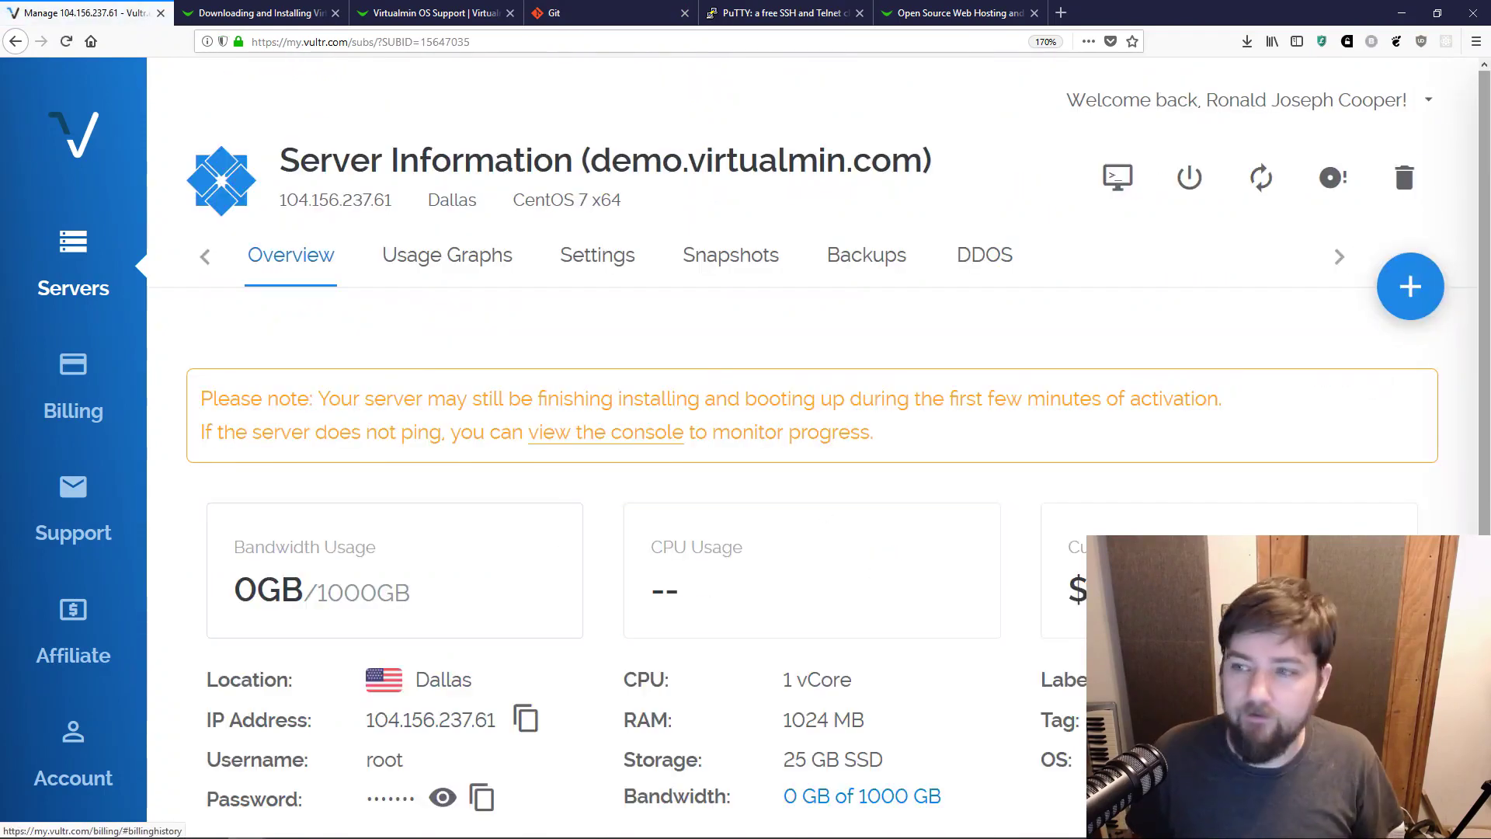
scroll(394, 638, "down", 2)
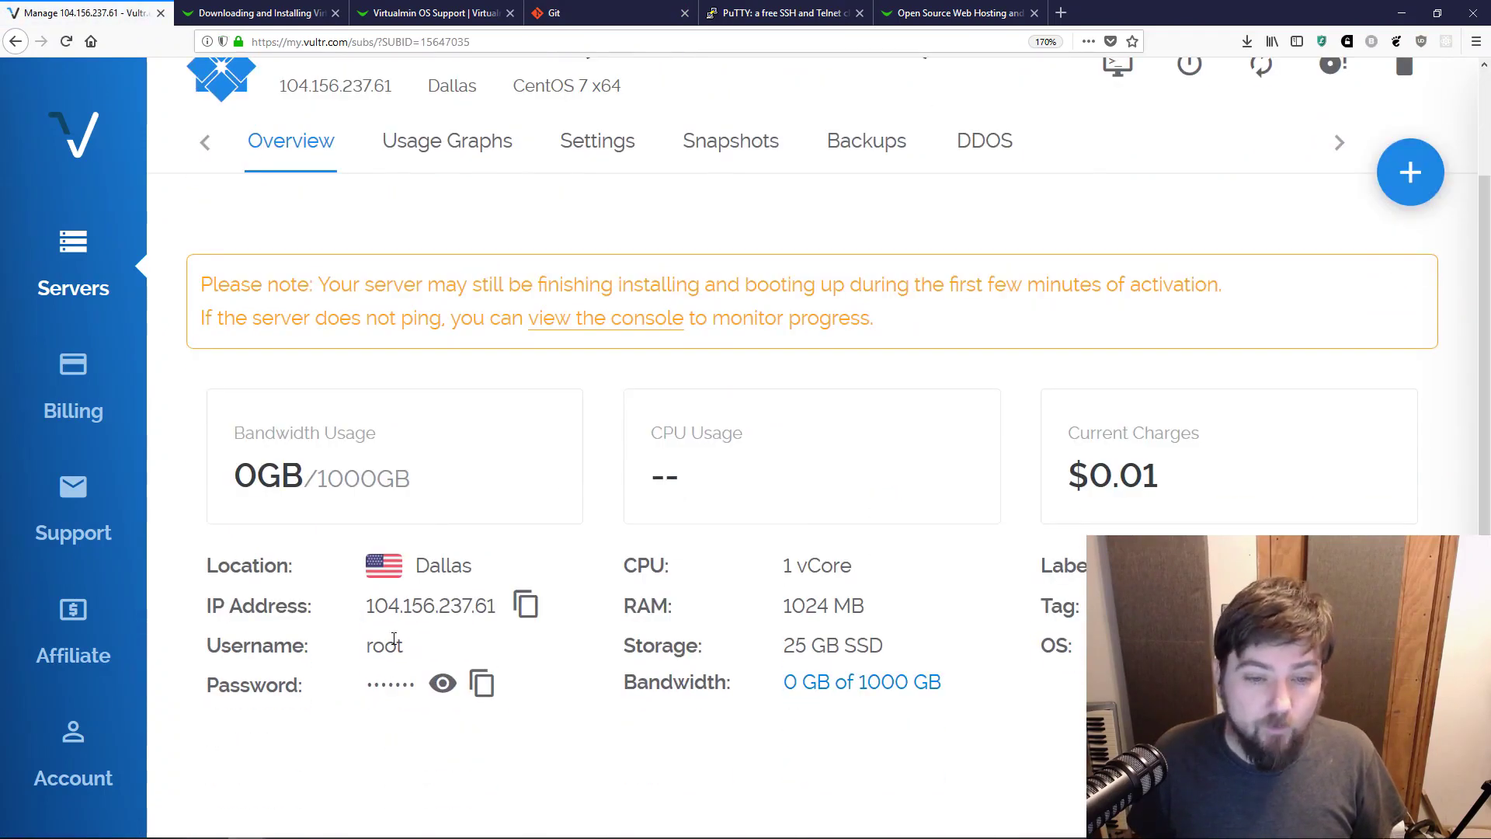
Step: Switch to the Git Bash terminal and start an SSH connection as root to 104.156.237.61, copying the IP address from the Vultr server page
key("alt+Tab")
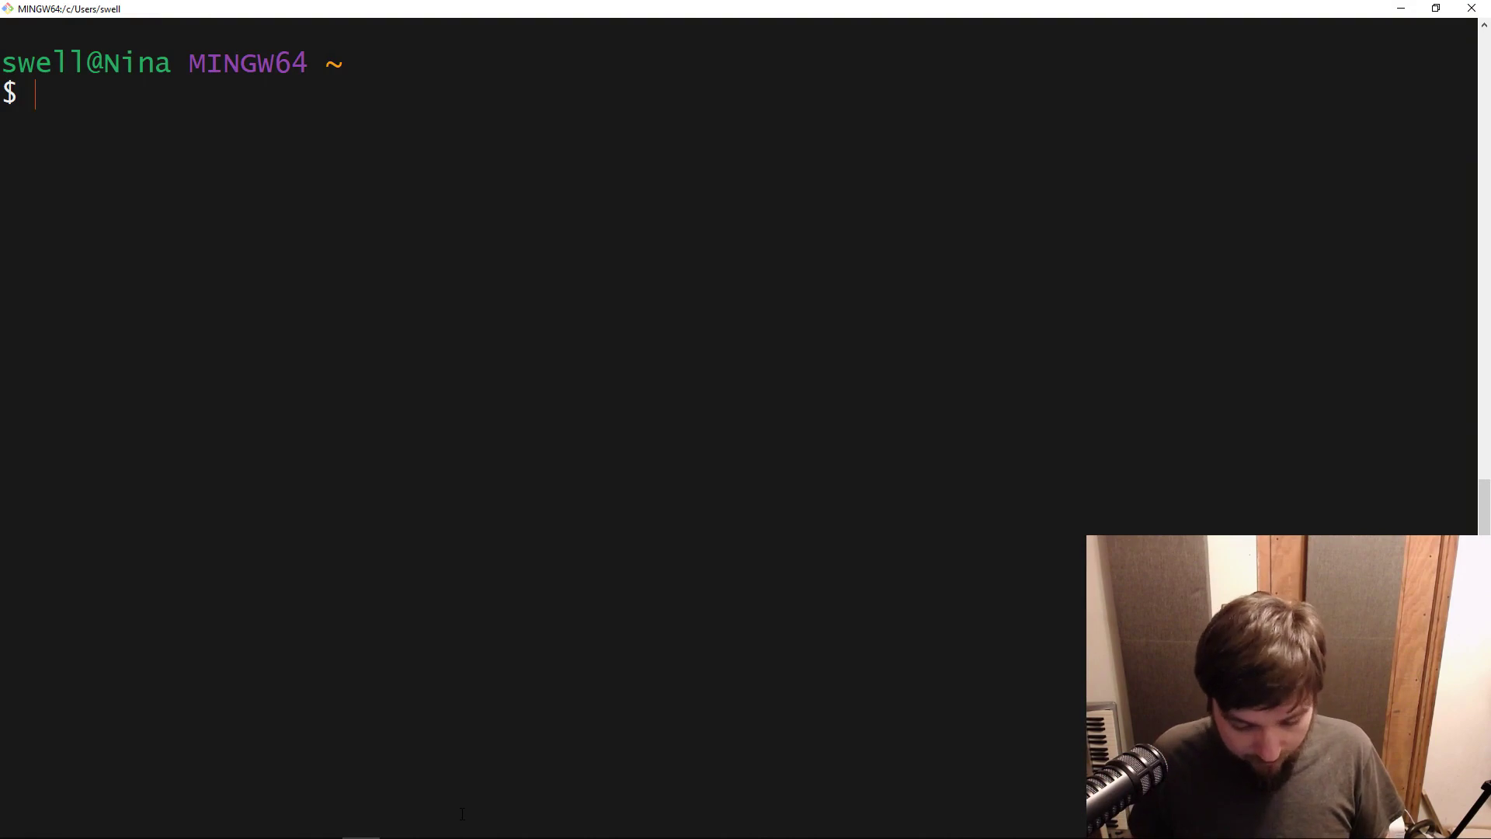
type("ssh -l root")
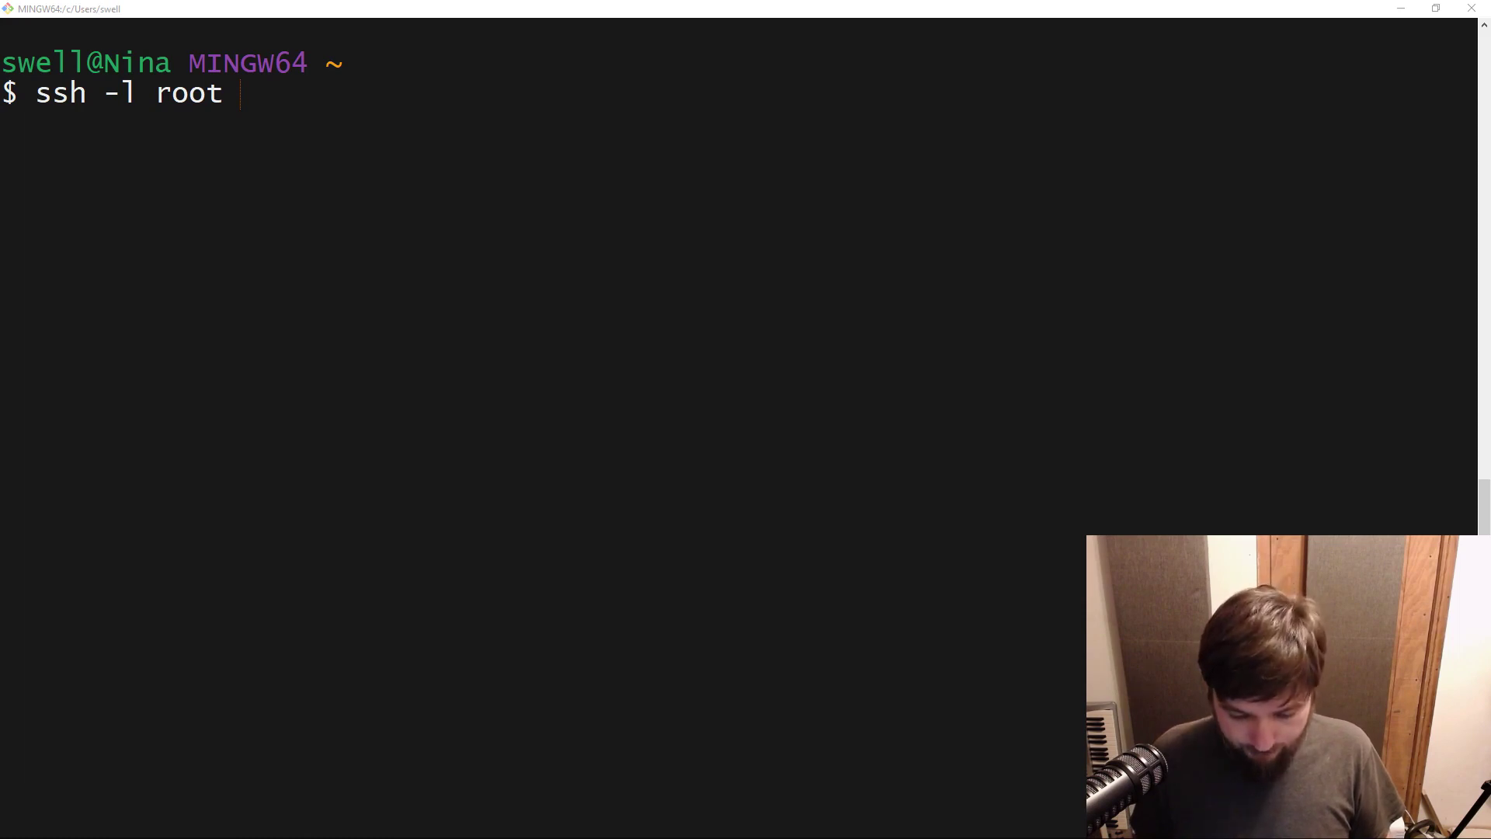
key("alt+Tab")
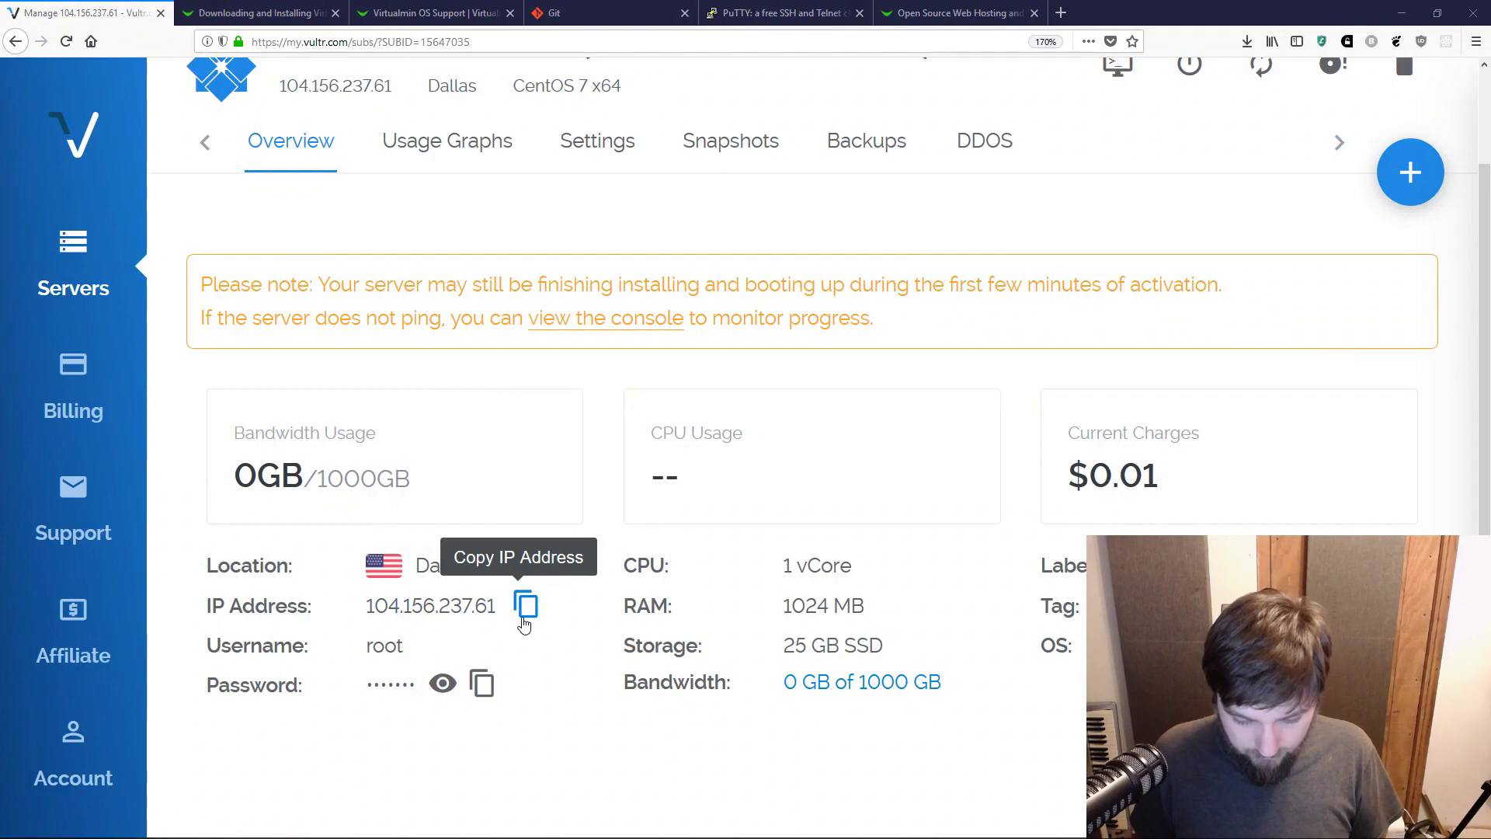
key("alt+Tab")
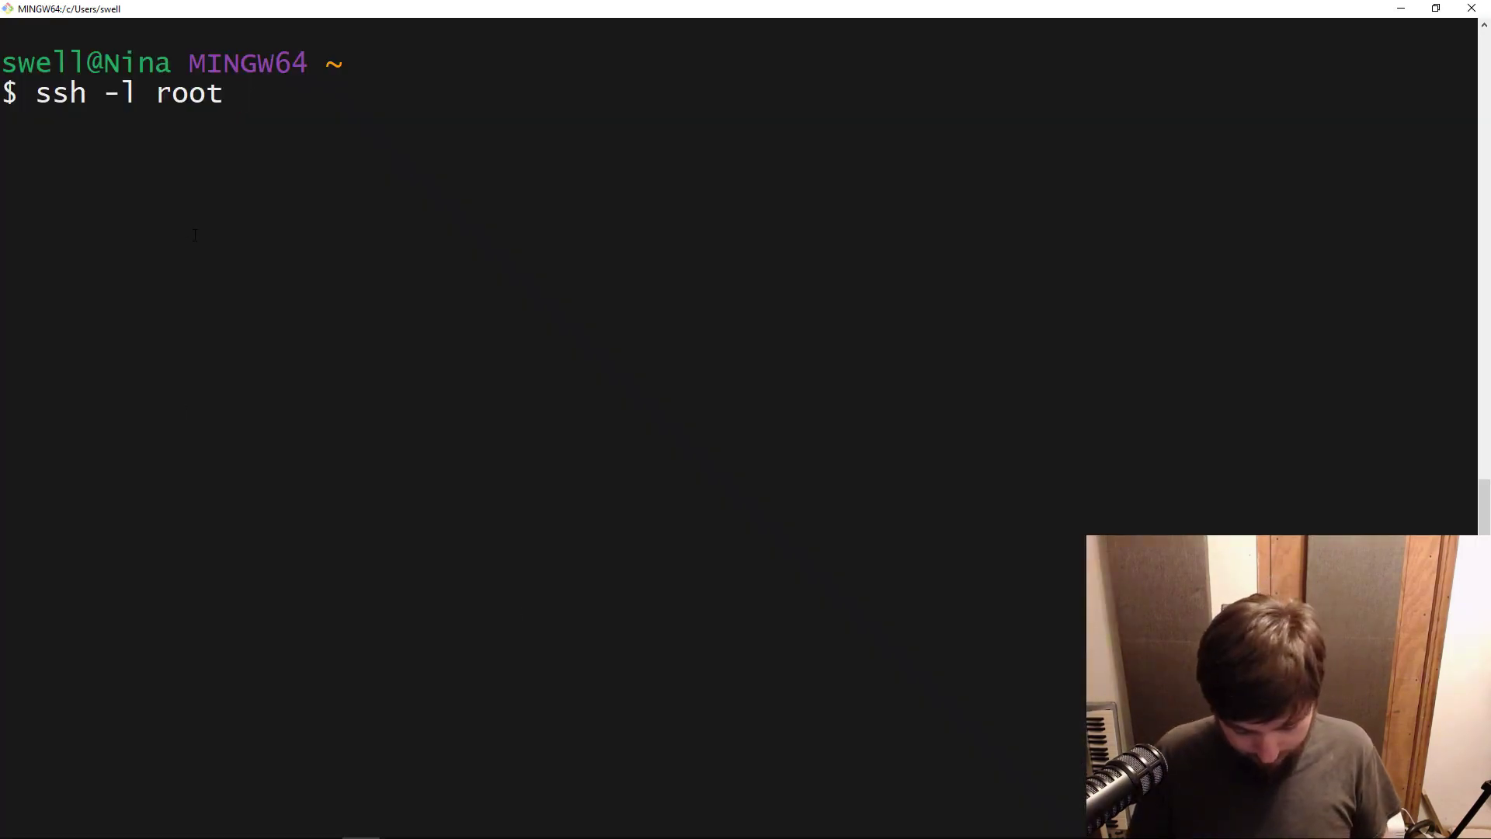
right_click(195, 234)
left_click(259, 285)
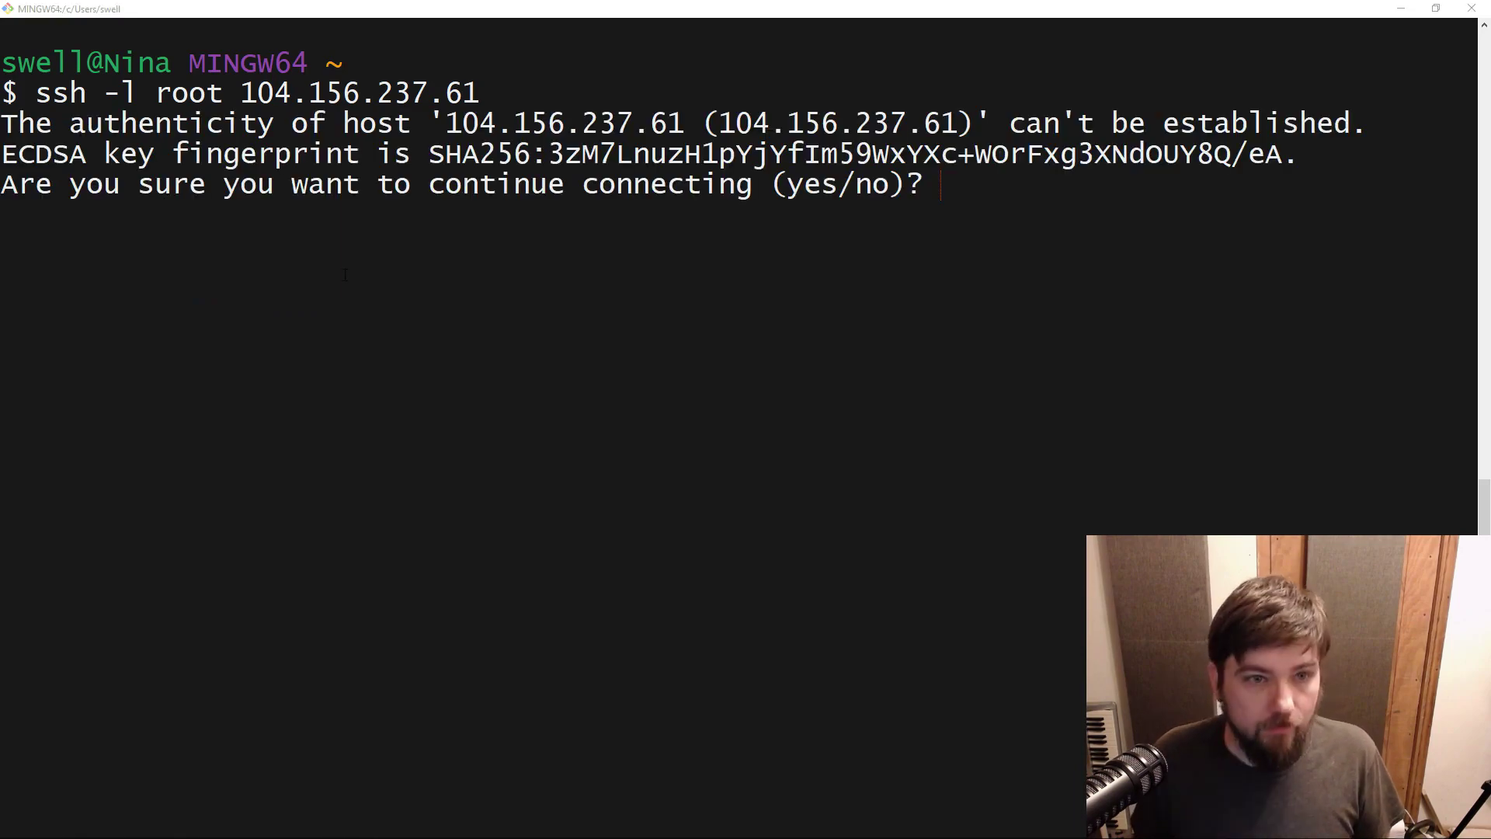
Step: Copy the server's root password from Vultr, accept the host key with yes, and log in over SSH with that password
key("alt+Tab")
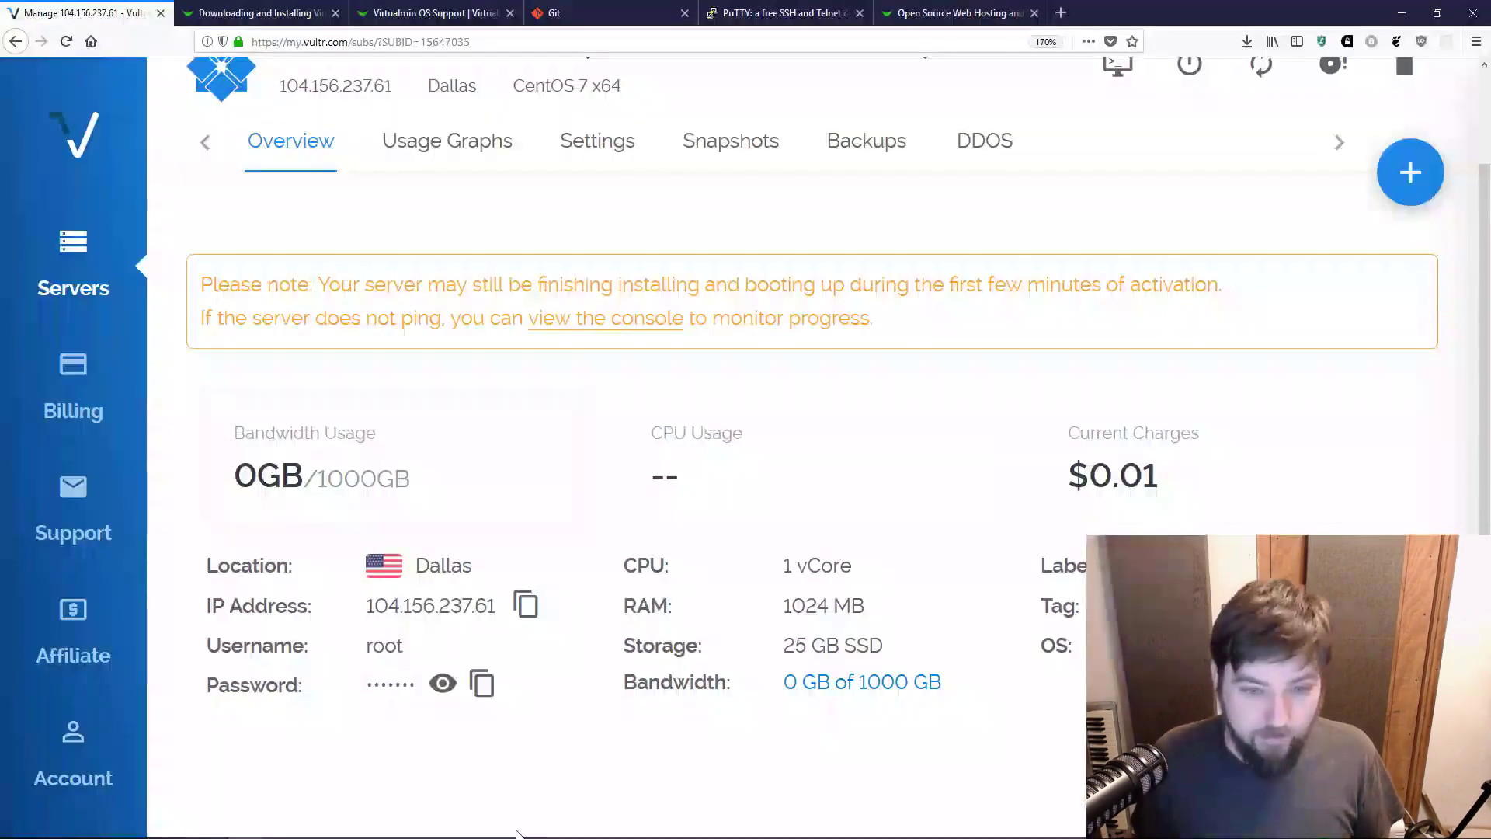
left_click(485, 685)
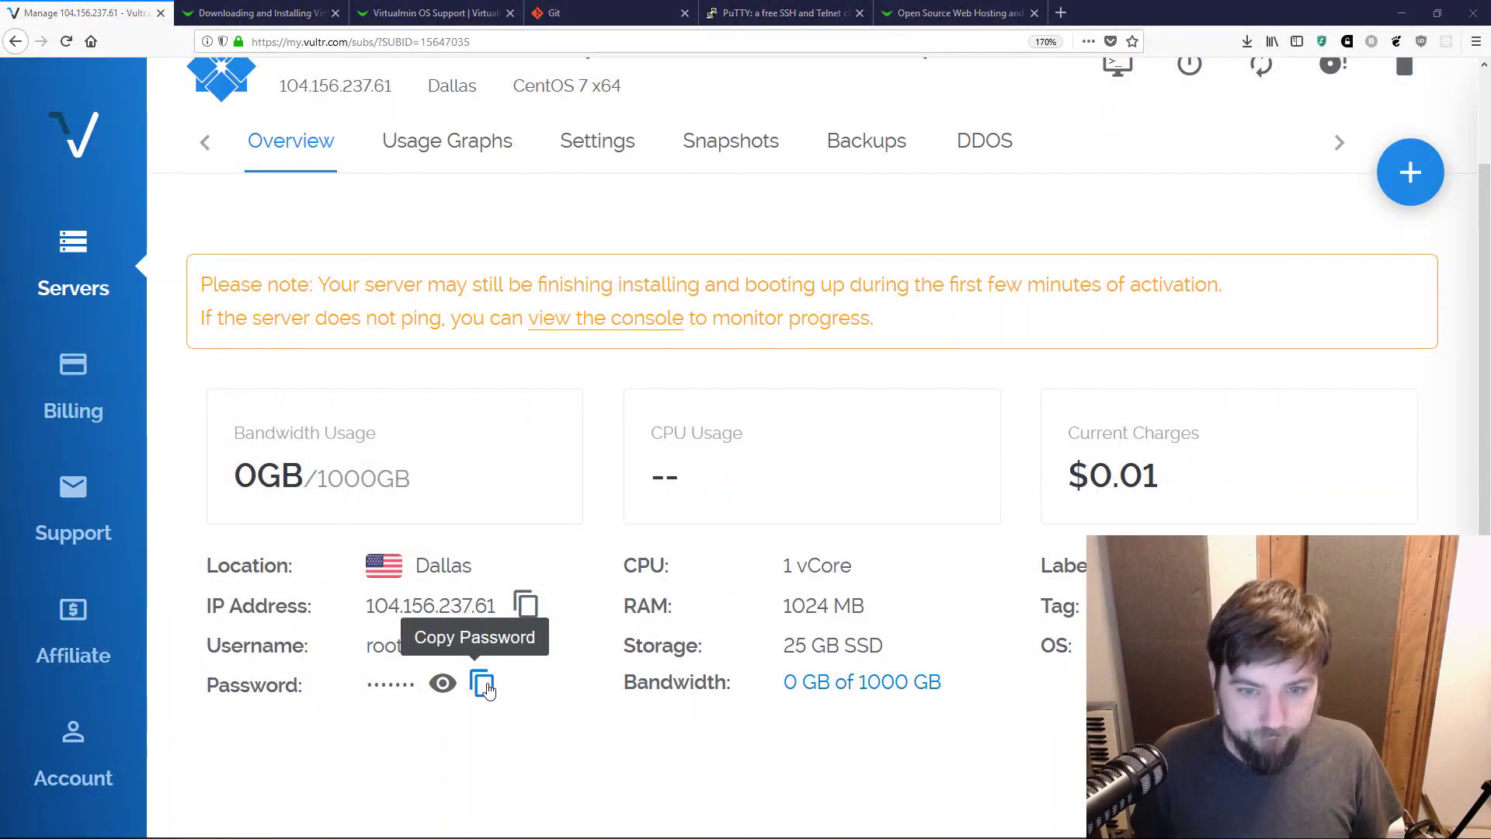
key("alt+Tab")
type("yes")
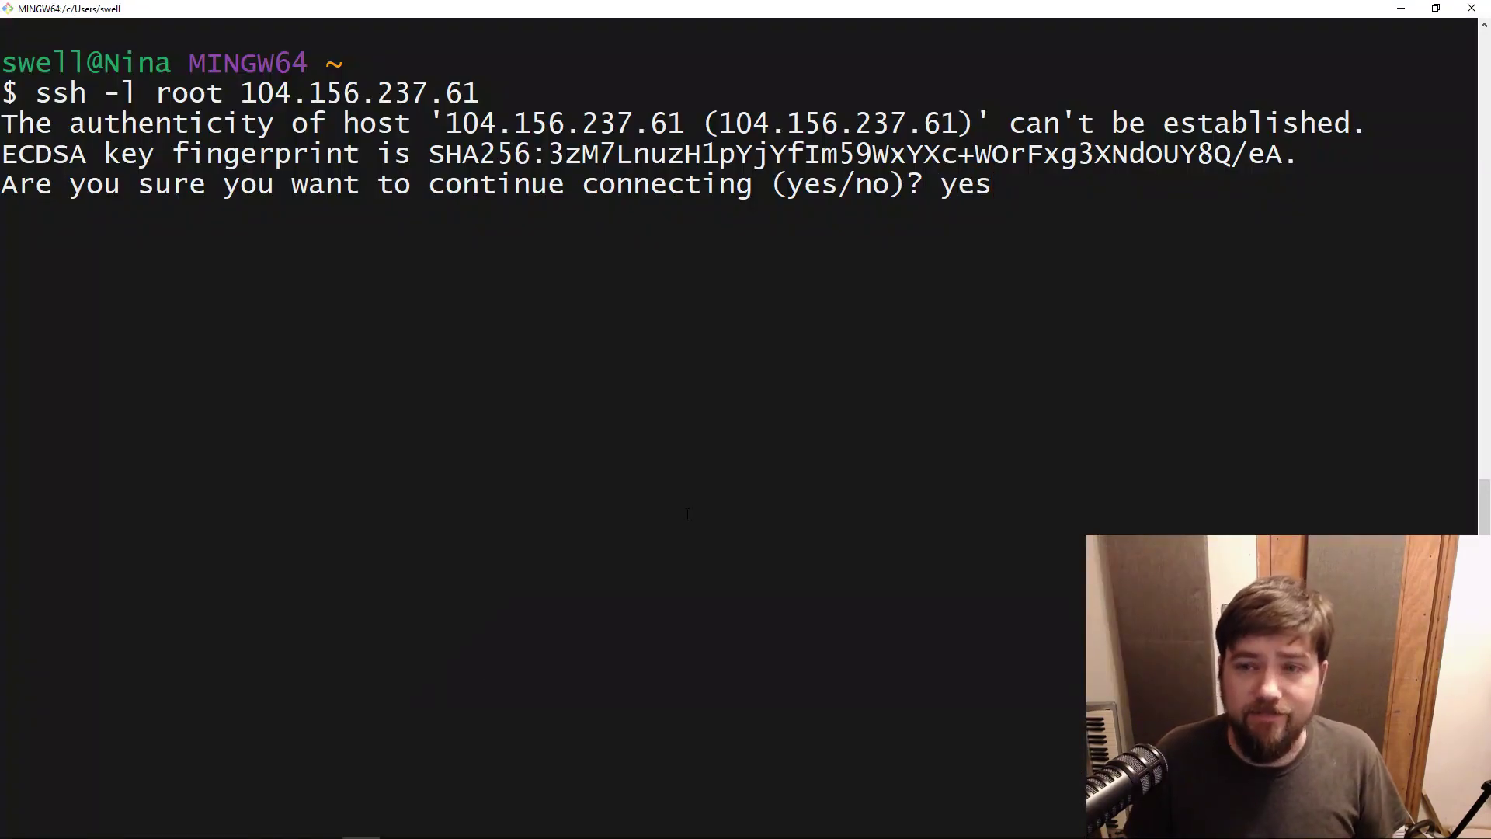
key("Return")
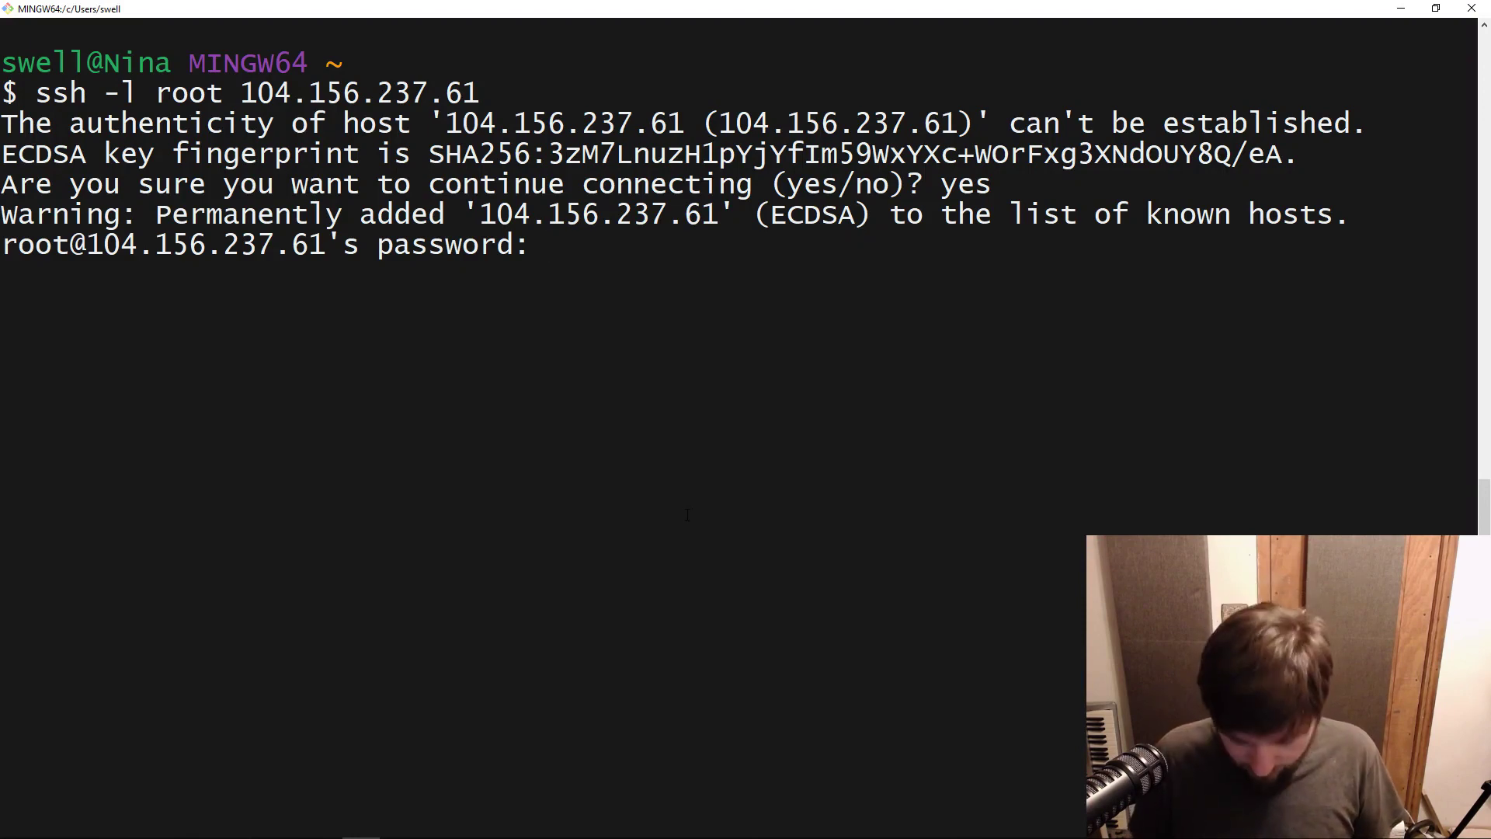
right_click(592, 470)
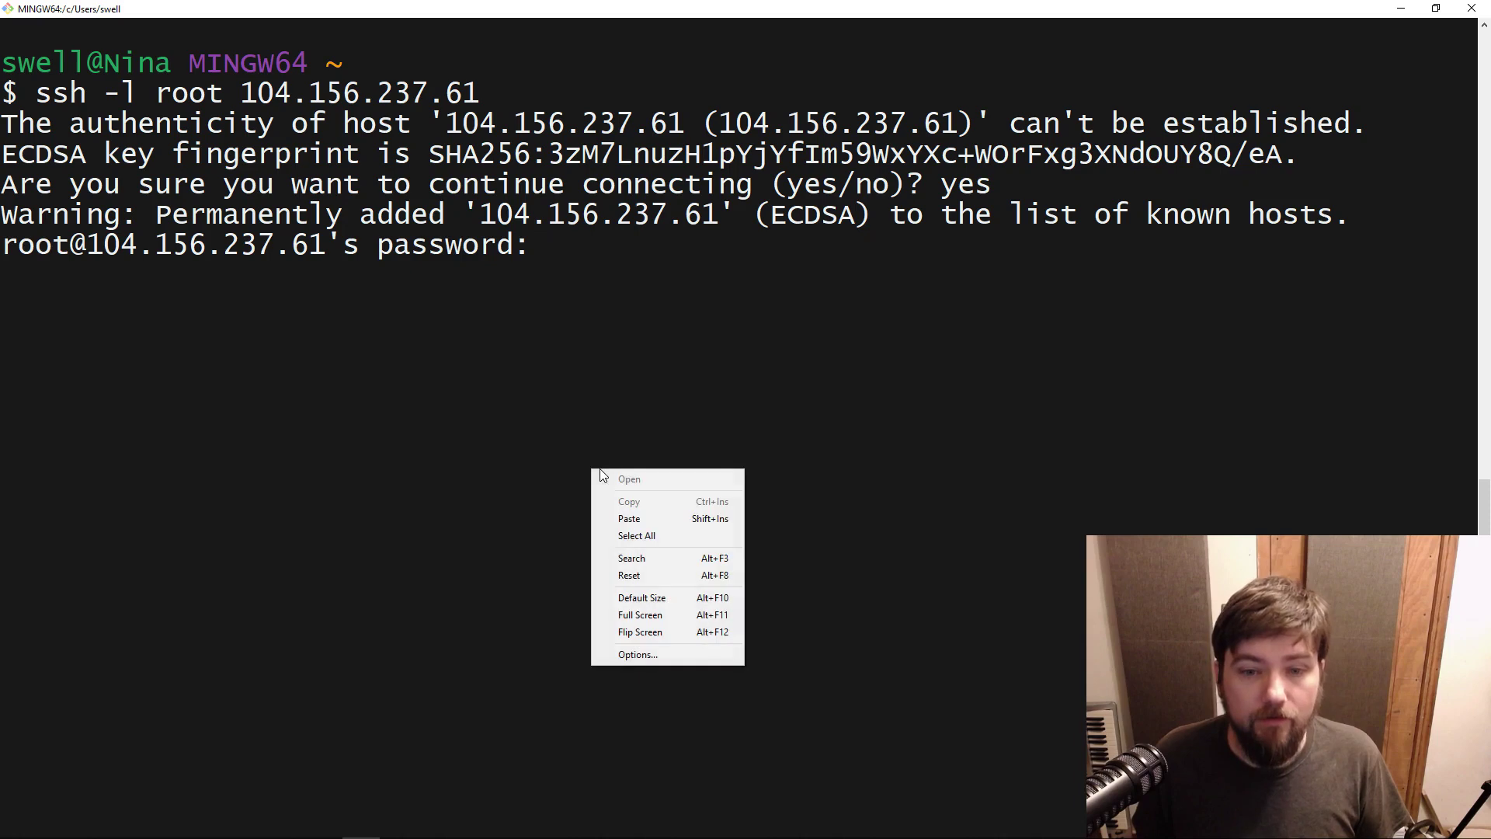
left_click(718, 518)
key("Return")
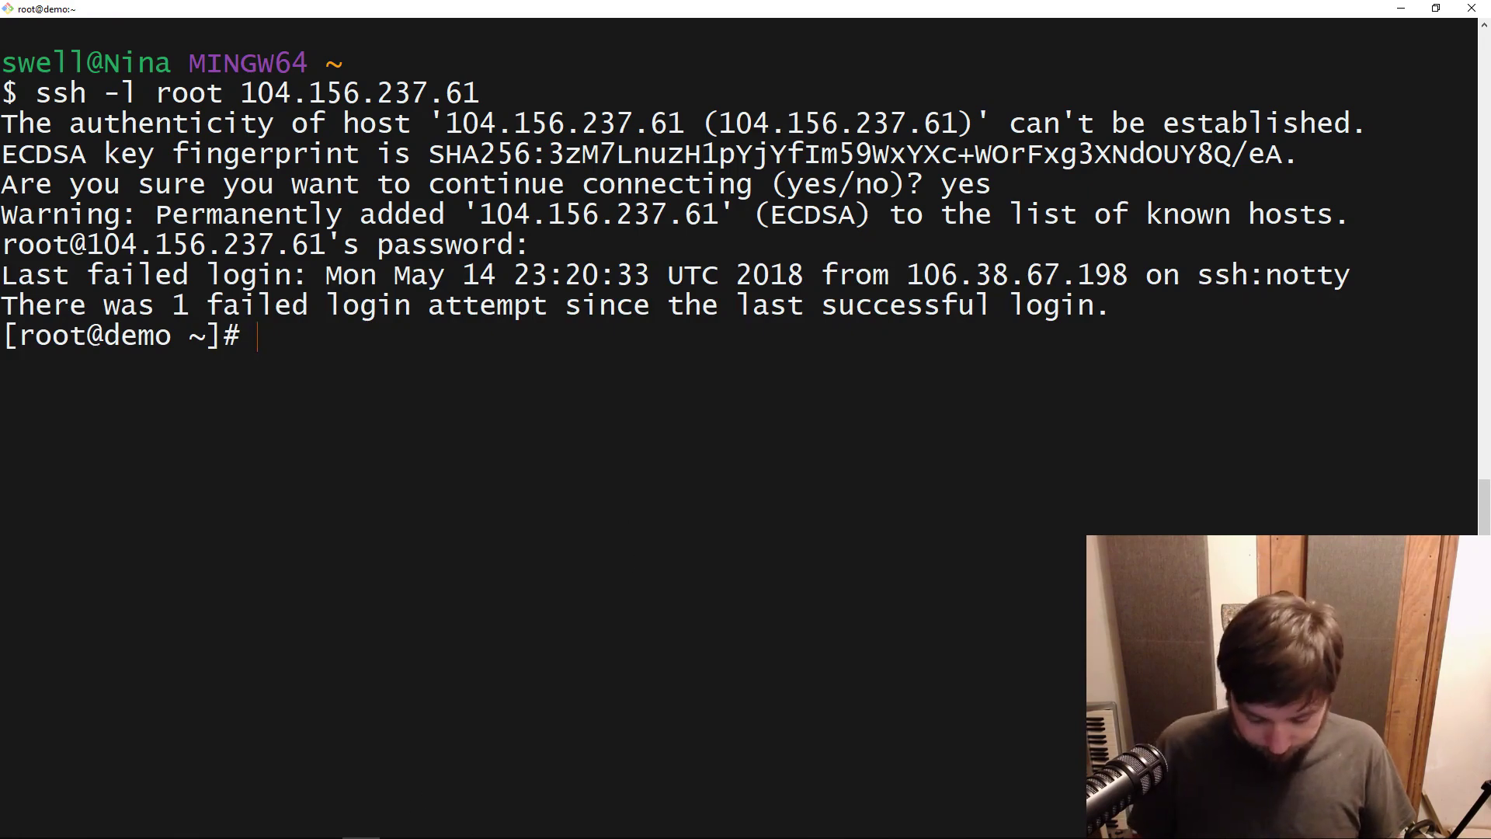
Step: Check the server's total memory with top and the root filesystem's size with df -h
type("top")
key("Return")
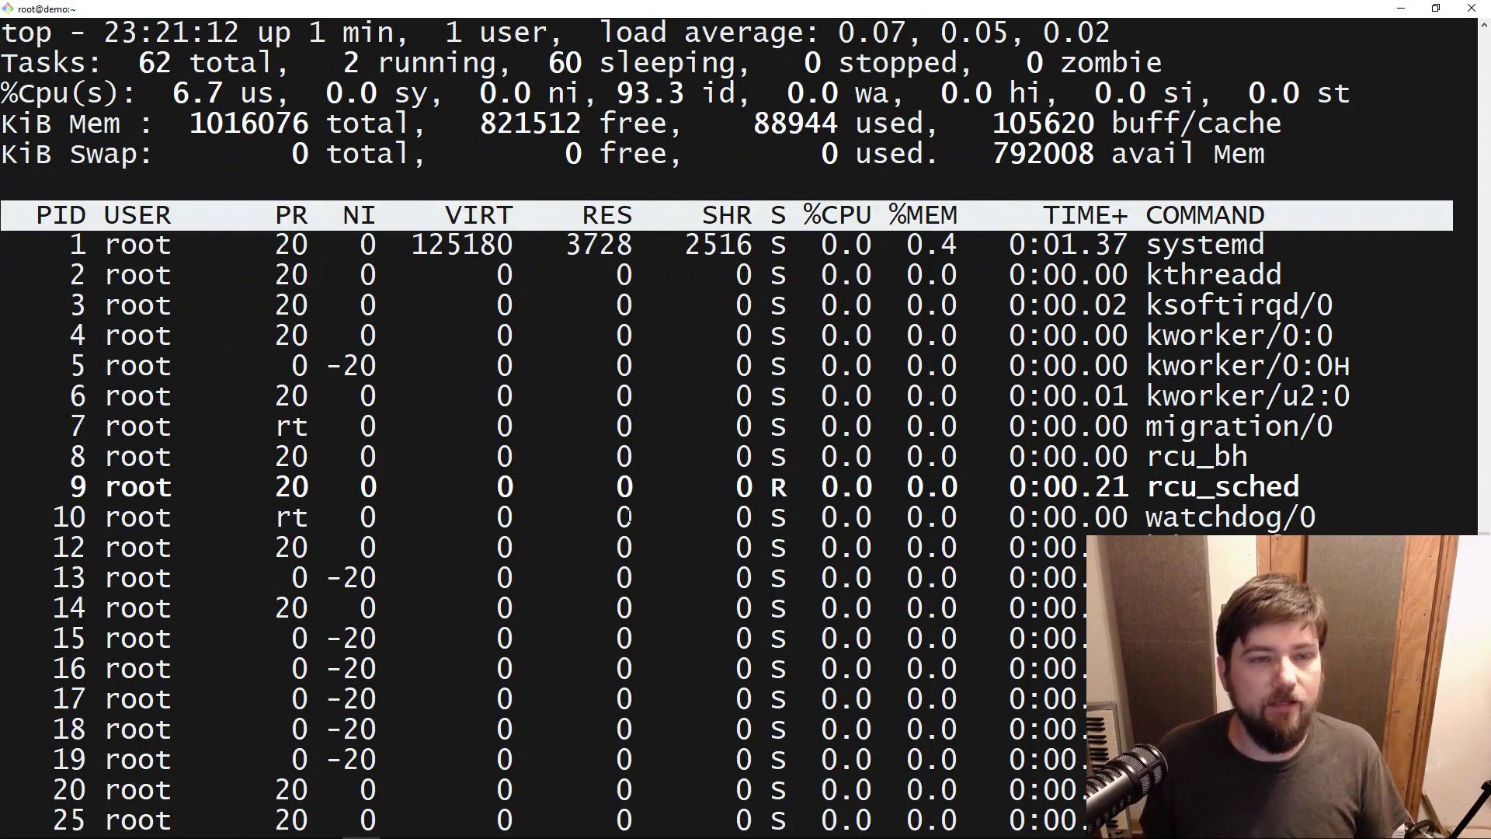
left_click_drag(189, 123, 310, 122)
type("qdf -h")
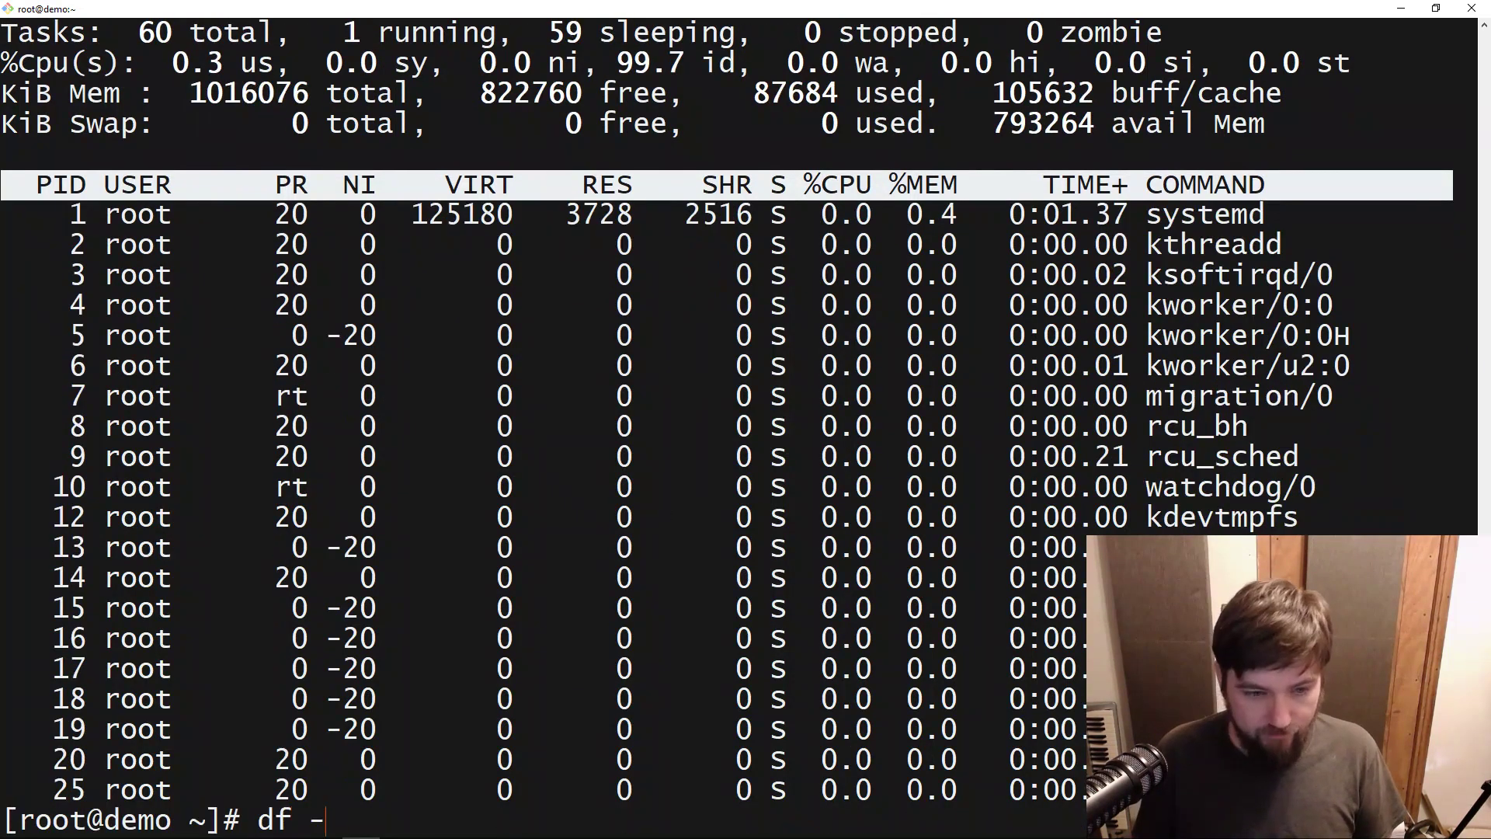
key("Return")
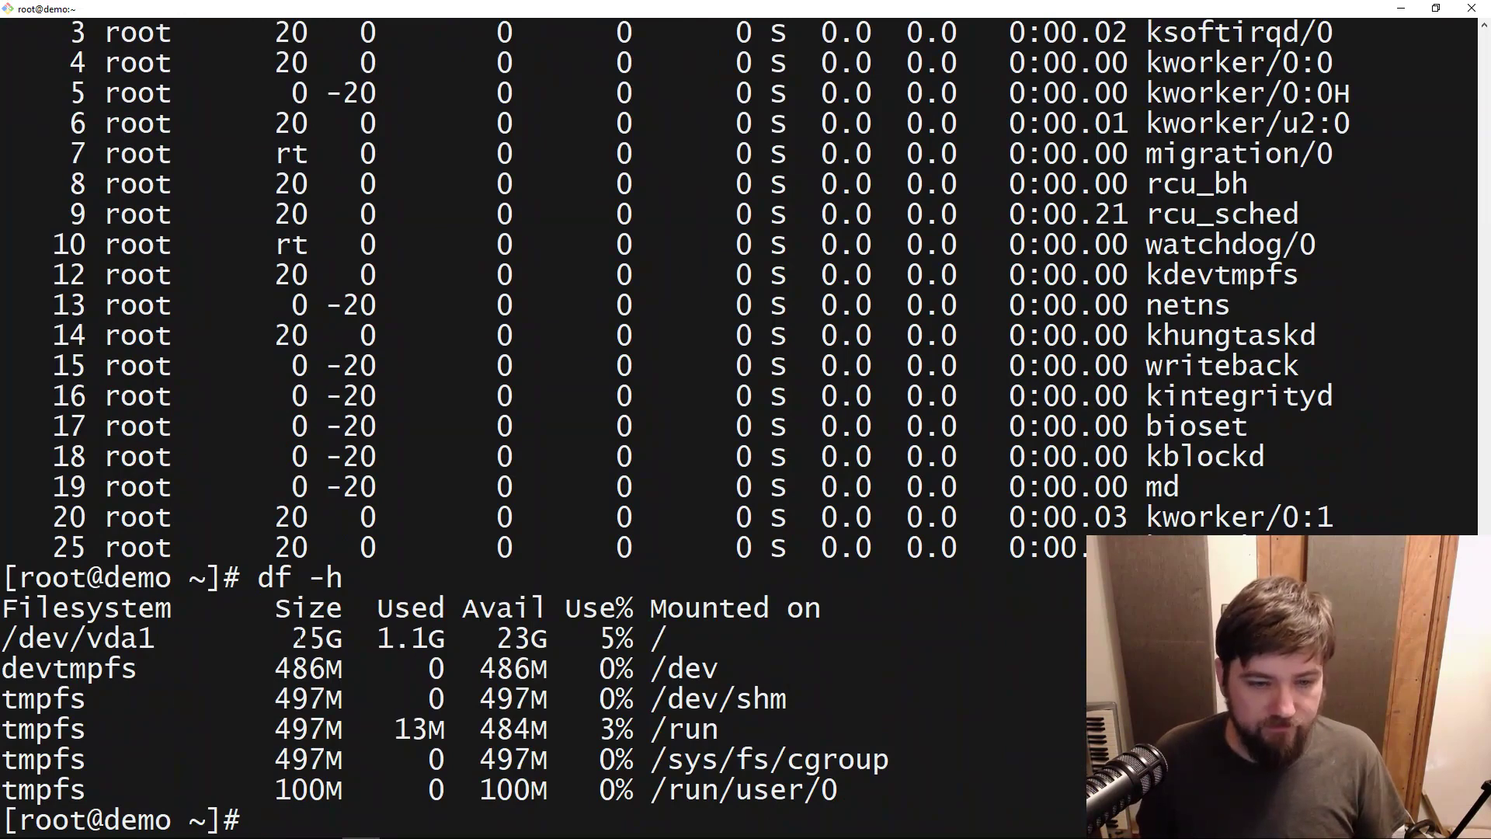
left_click_drag(299, 638, 340, 640)
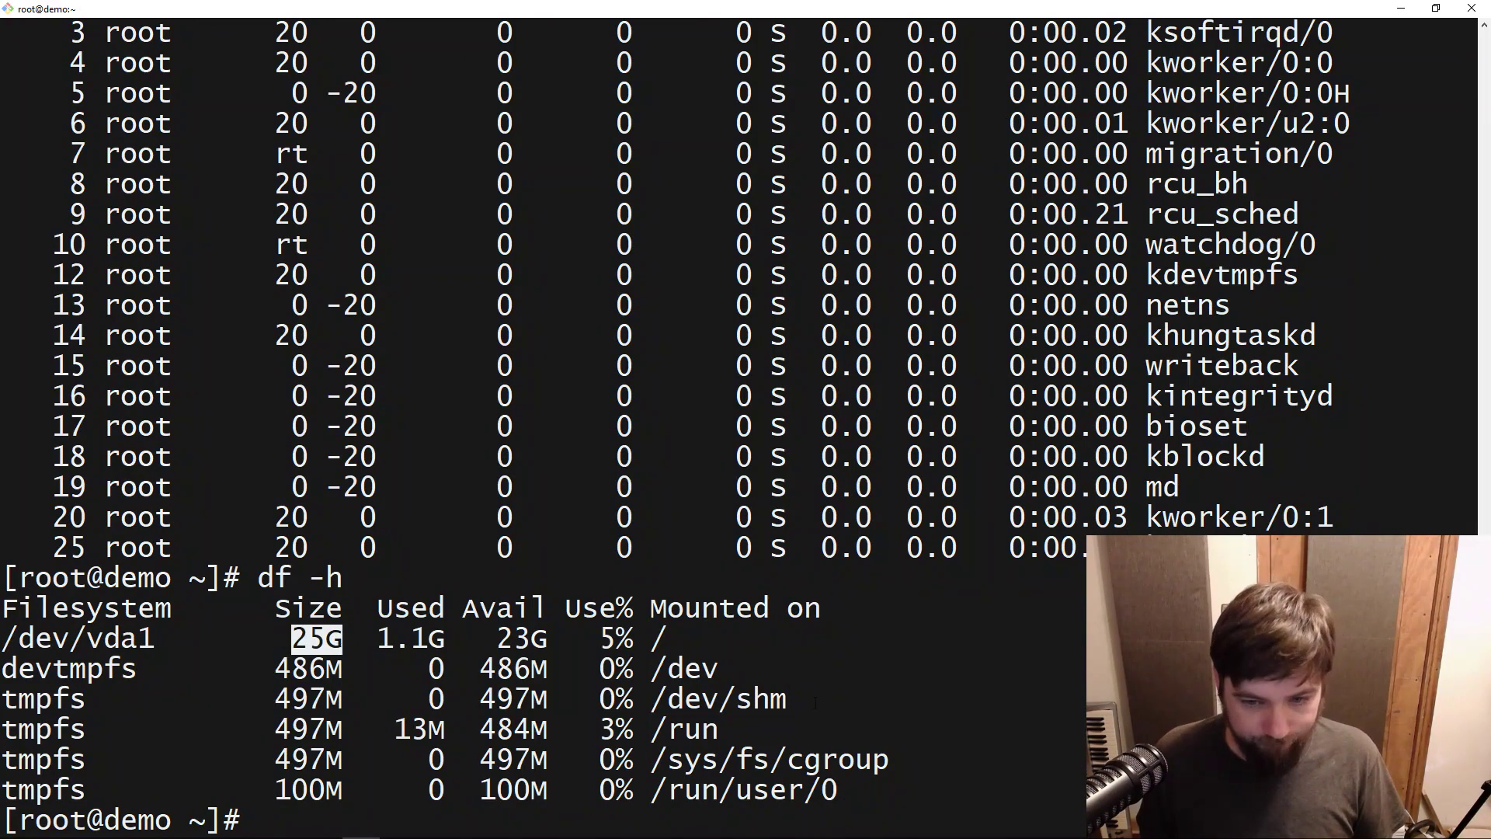
left_click(814, 703)
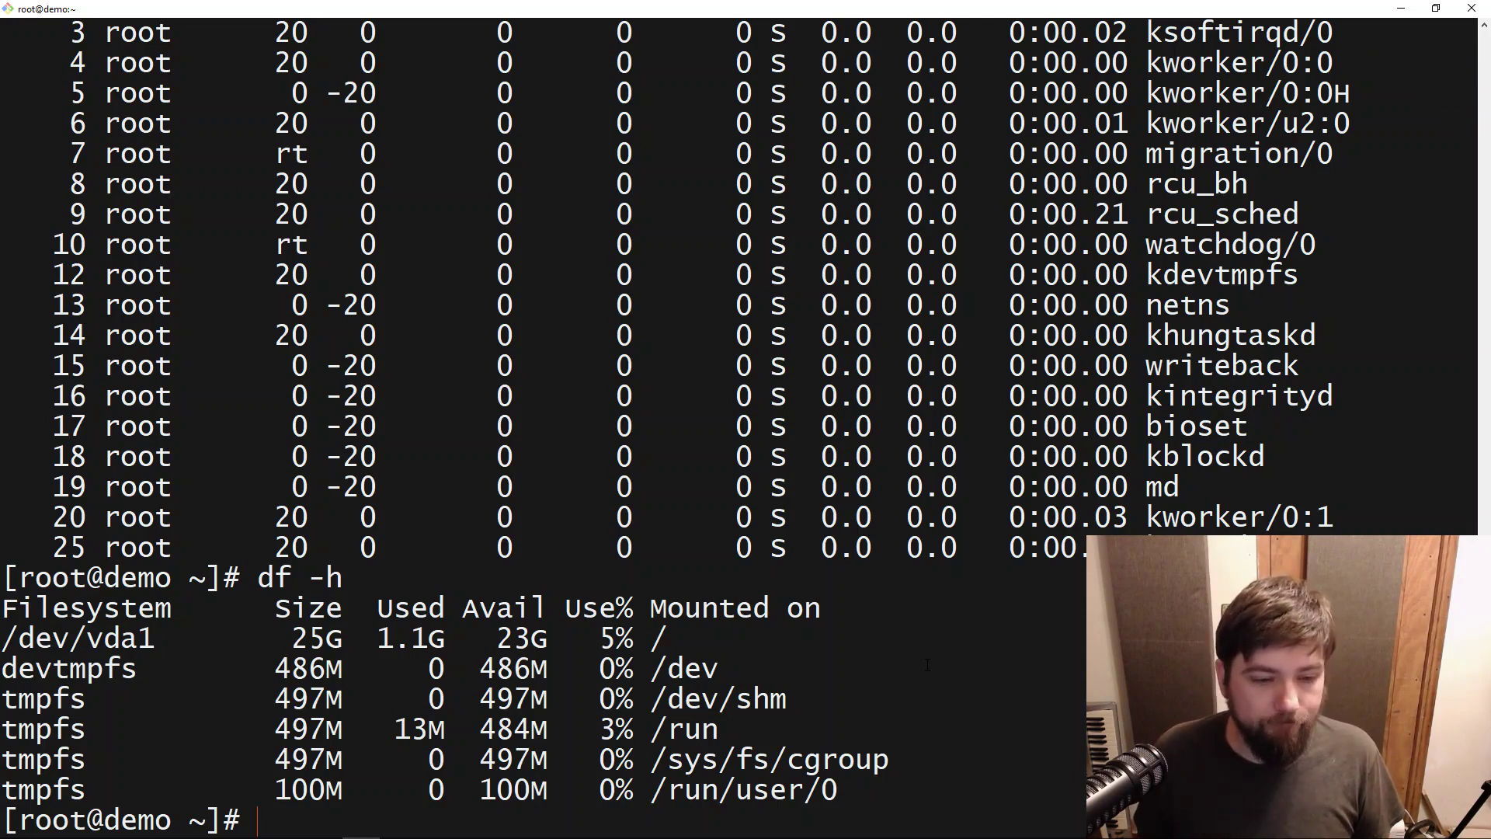
Step: Copy the wget command for the GPL install script from Virtualmin's download page in the browser
key("alt+Tab")
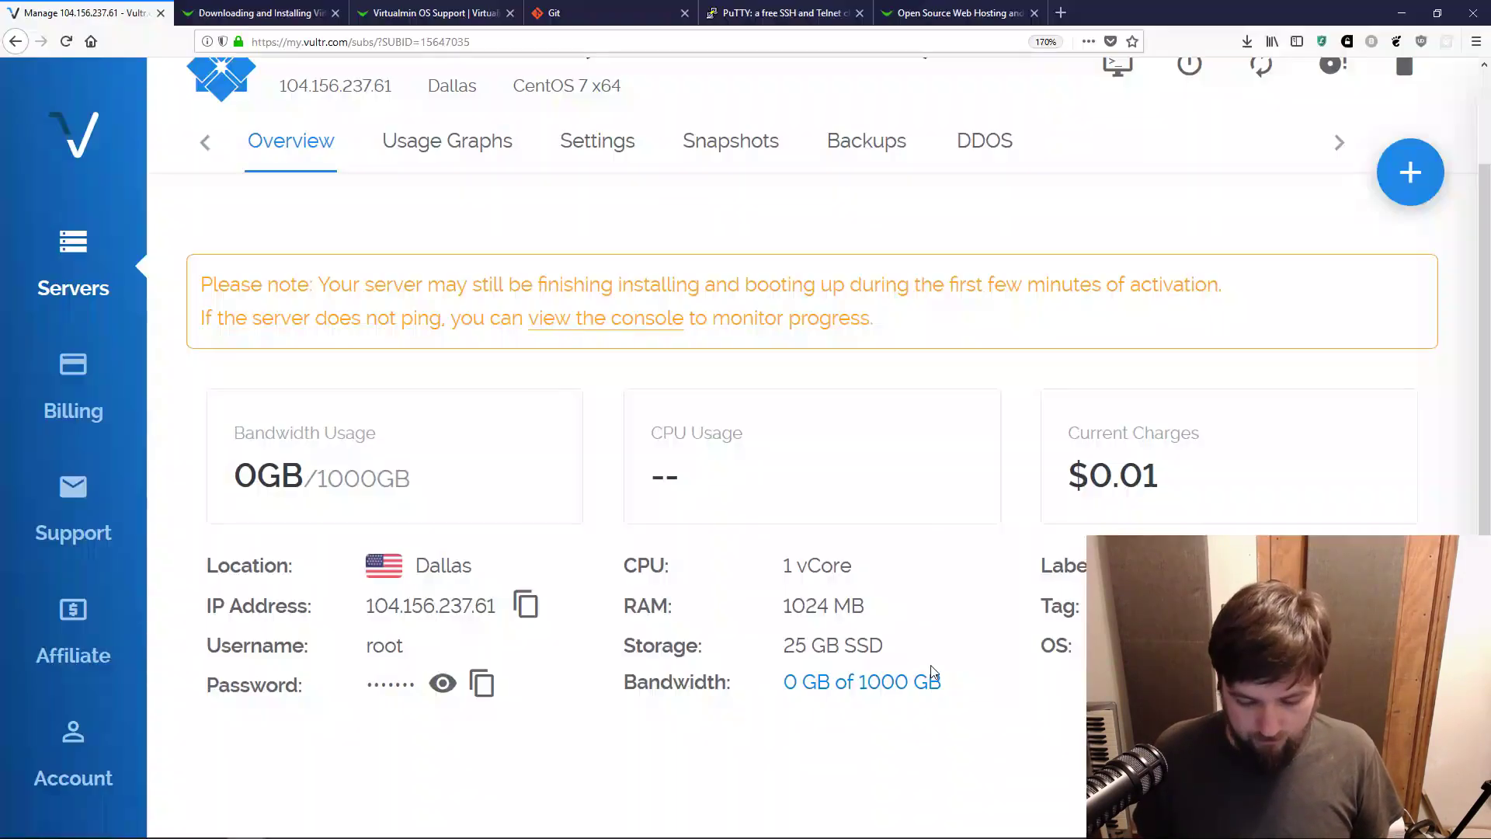
left_click(286, 17)
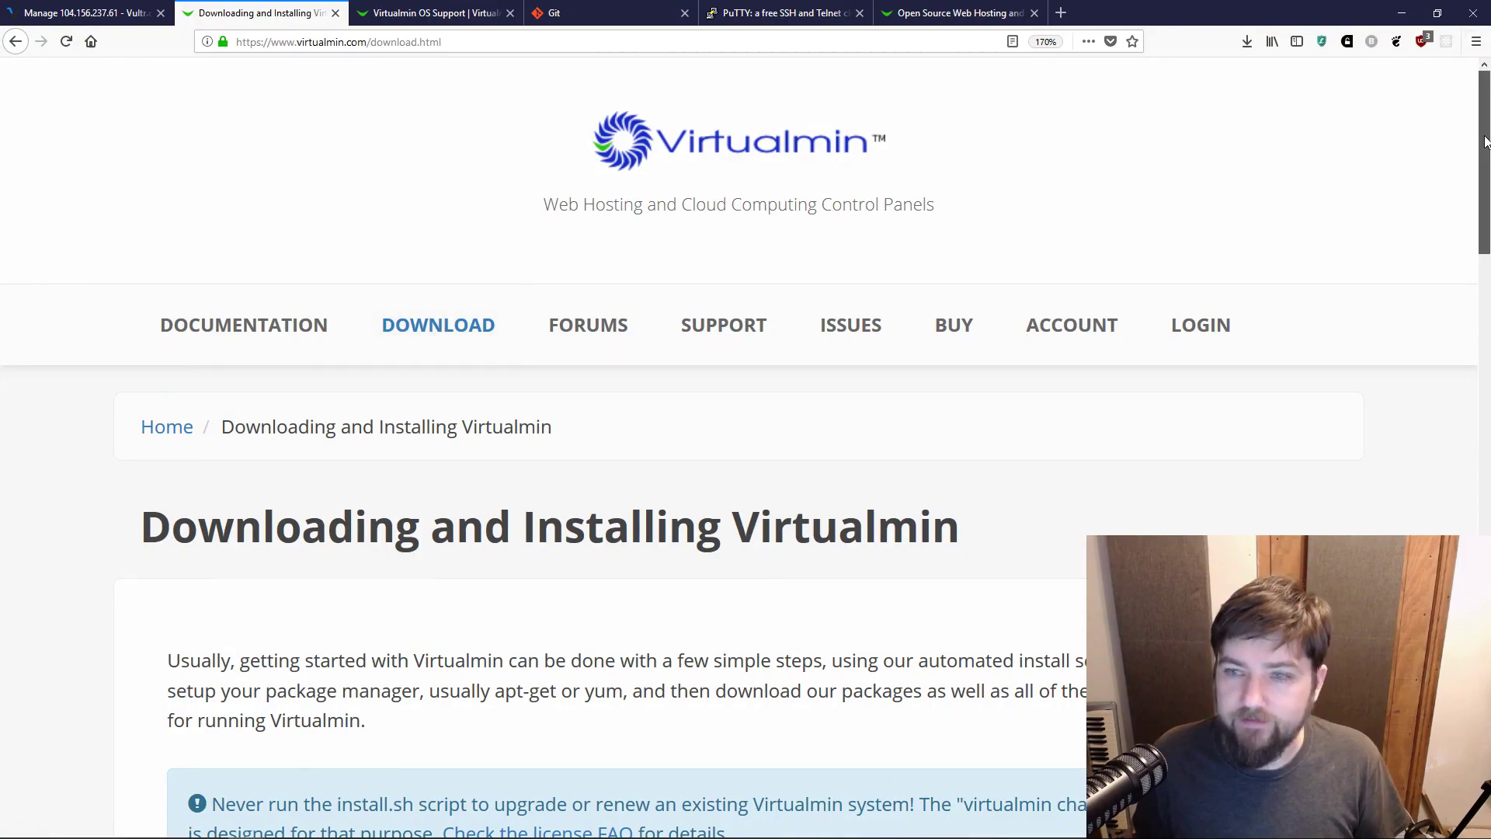
left_click_drag(1486, 142, 1455, 366)
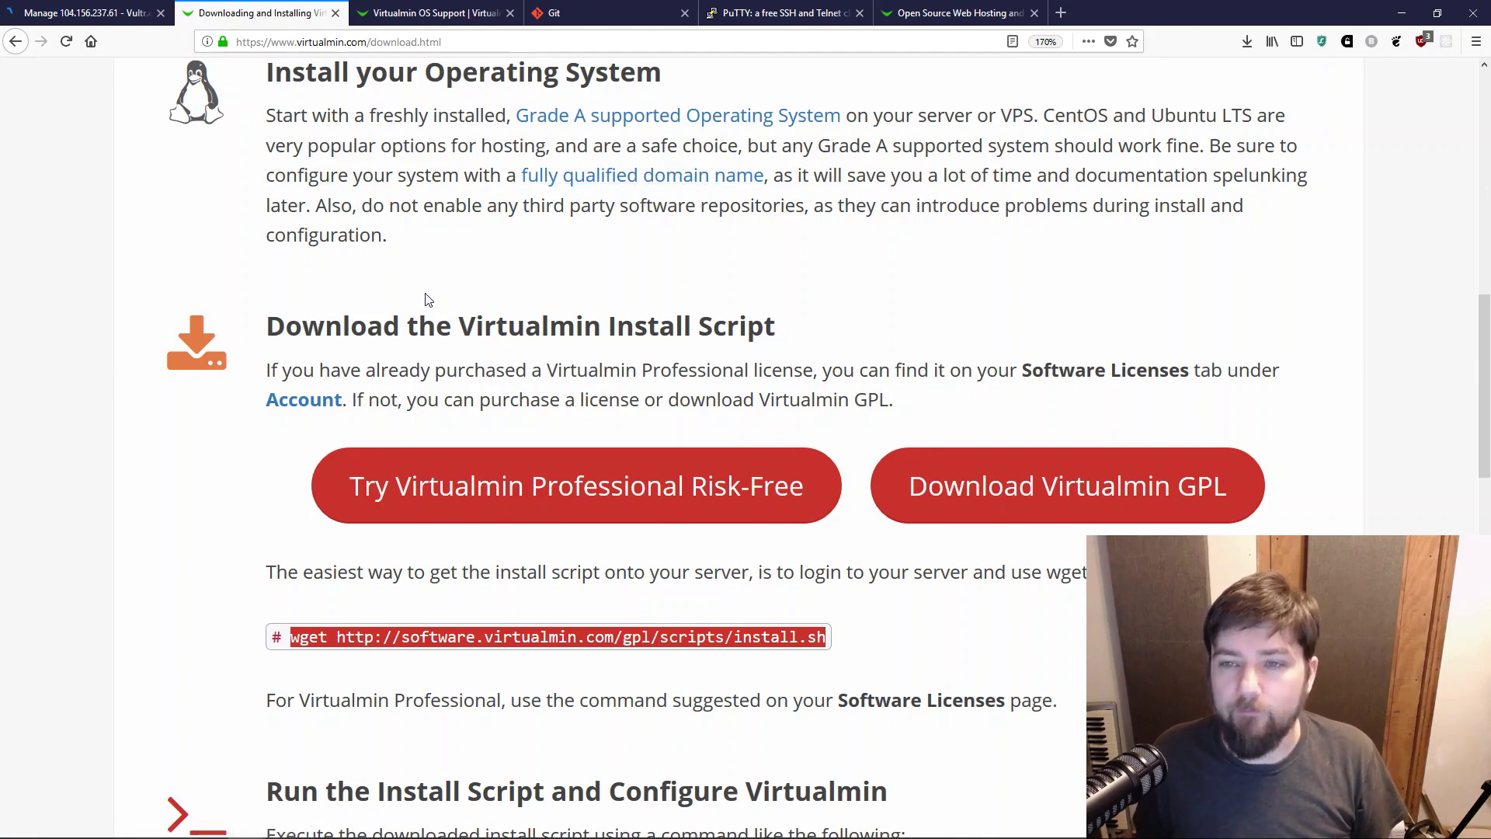
left_click(837, 679)
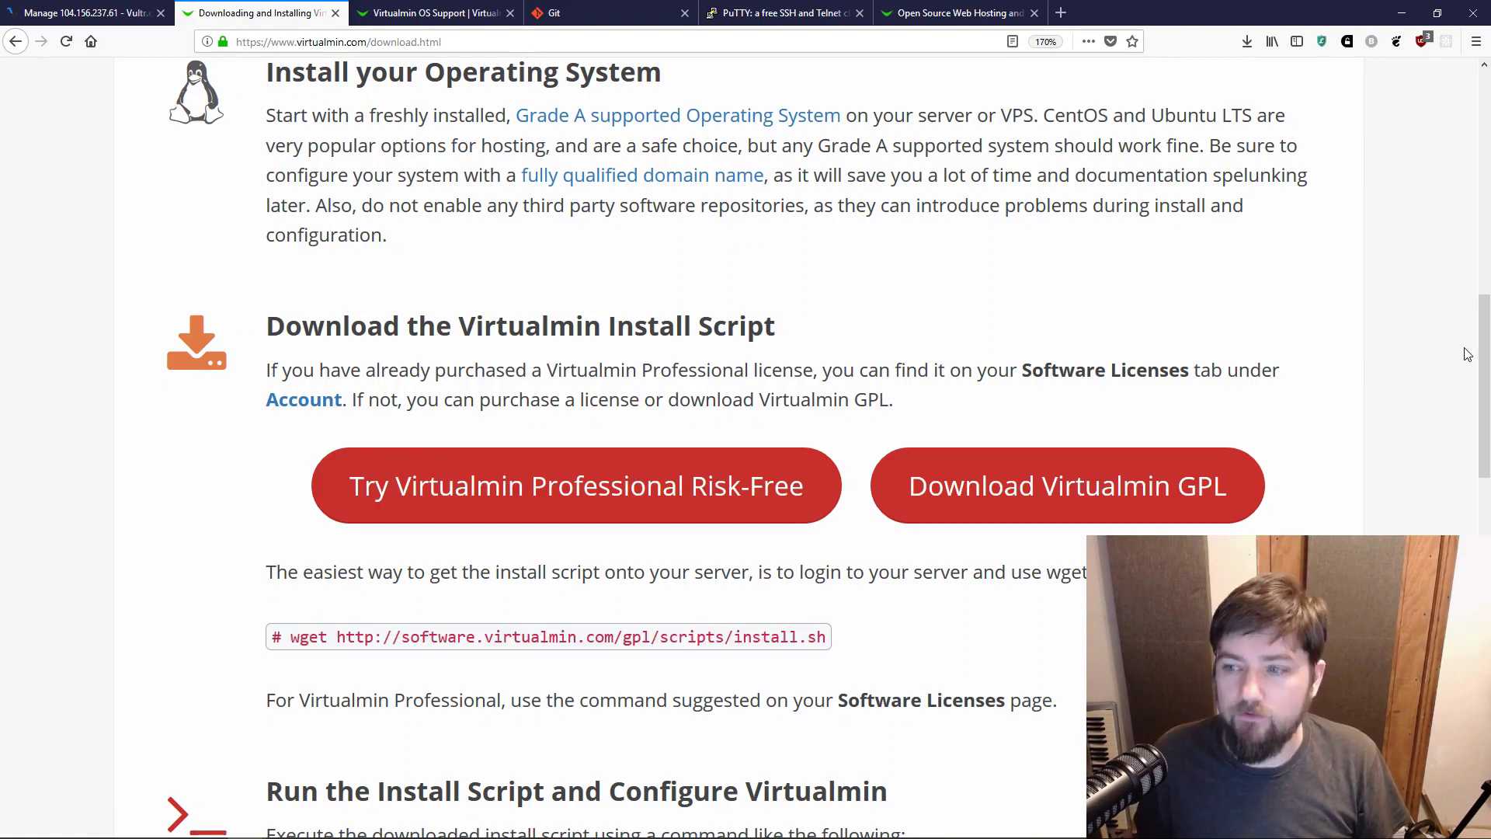
left_click_drag(1484, 365, 1484, 453)
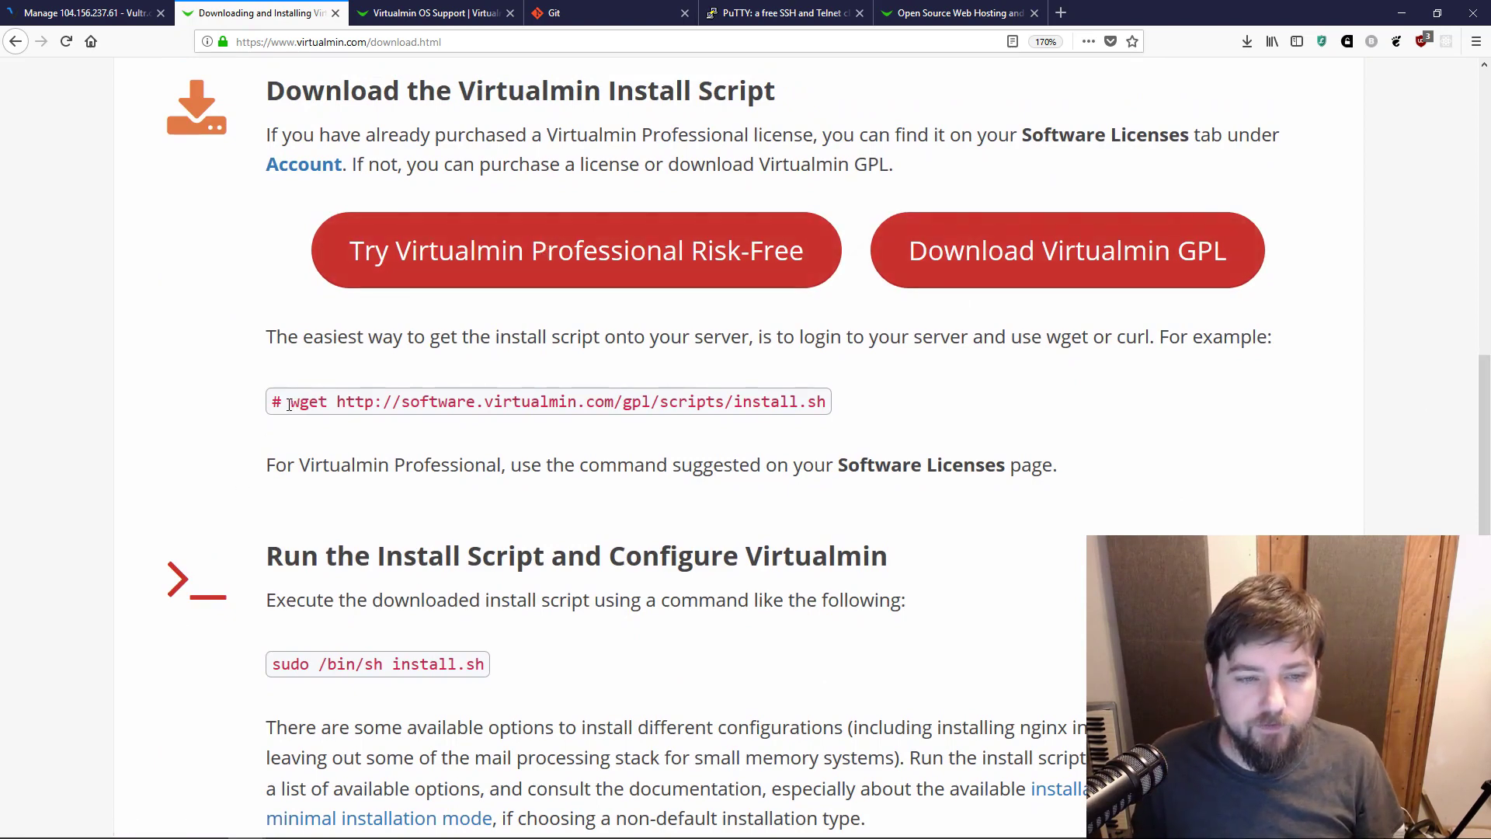
left_click_drag(290, 401, 824, 407)
key("ctrl+c")
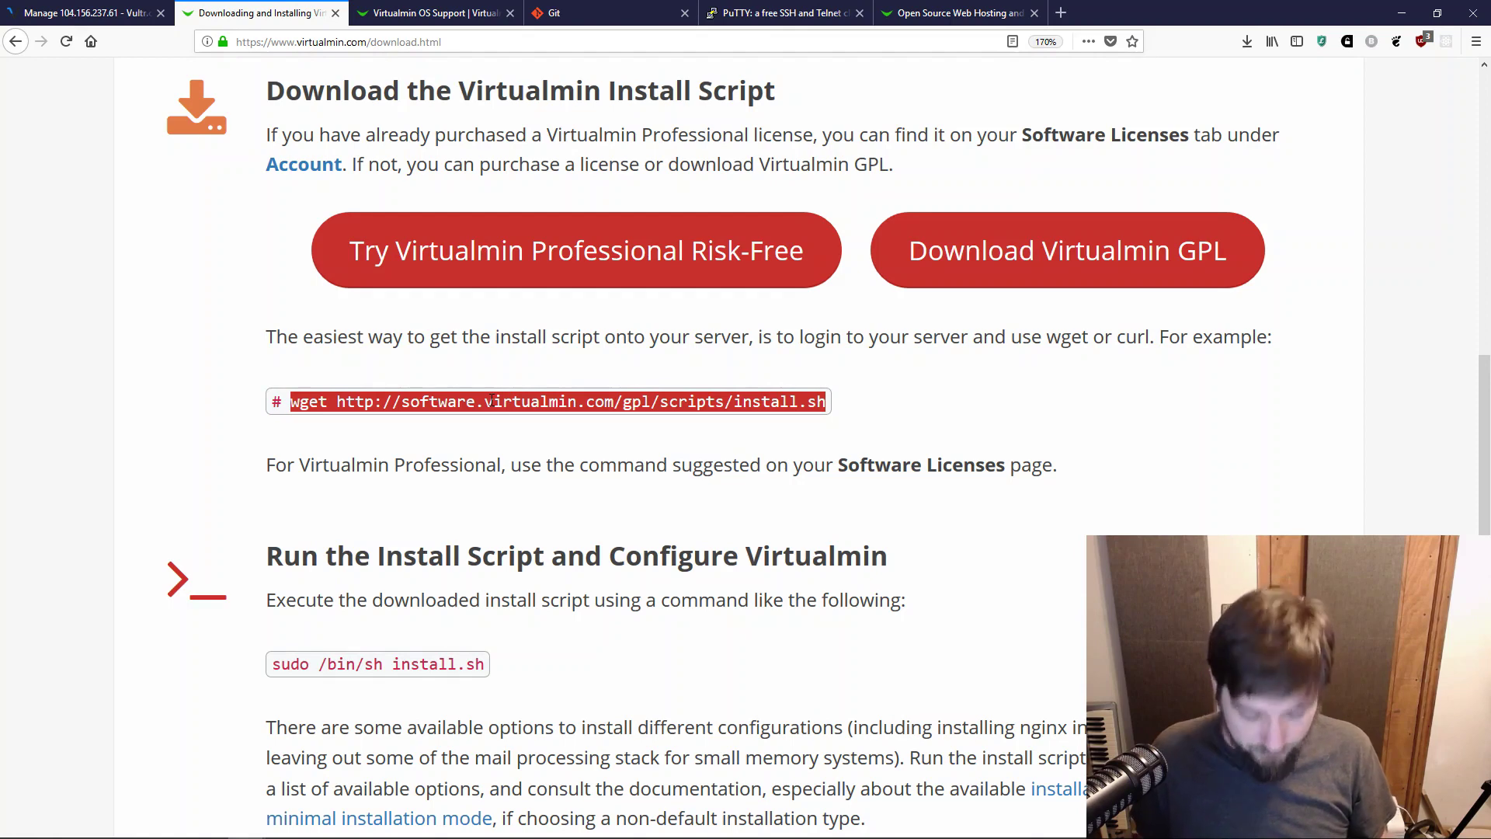
key("alt+Tab")
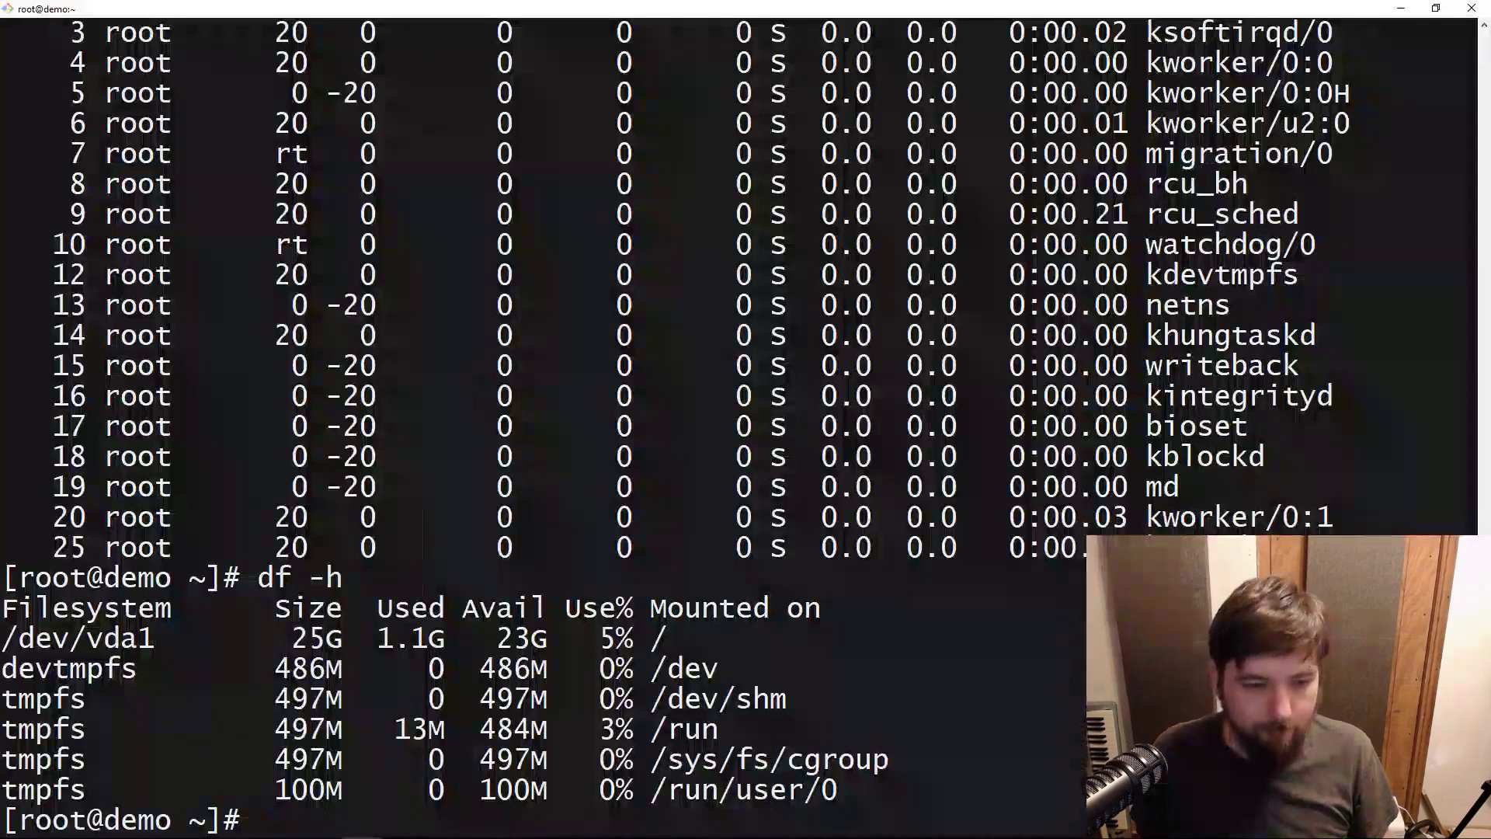
right_click(272, 500)
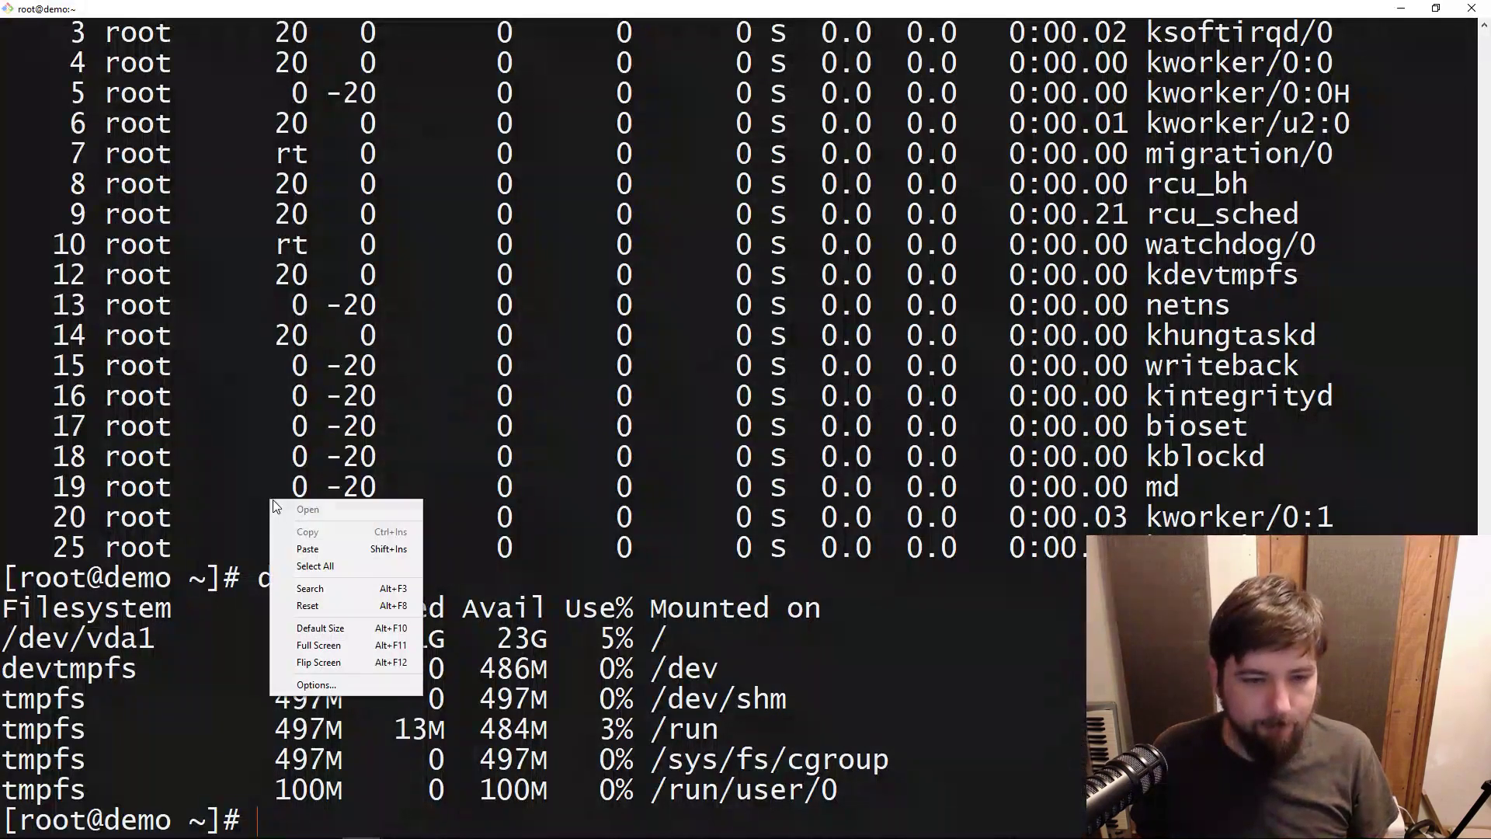
left_click(334, 549)
key("Return")
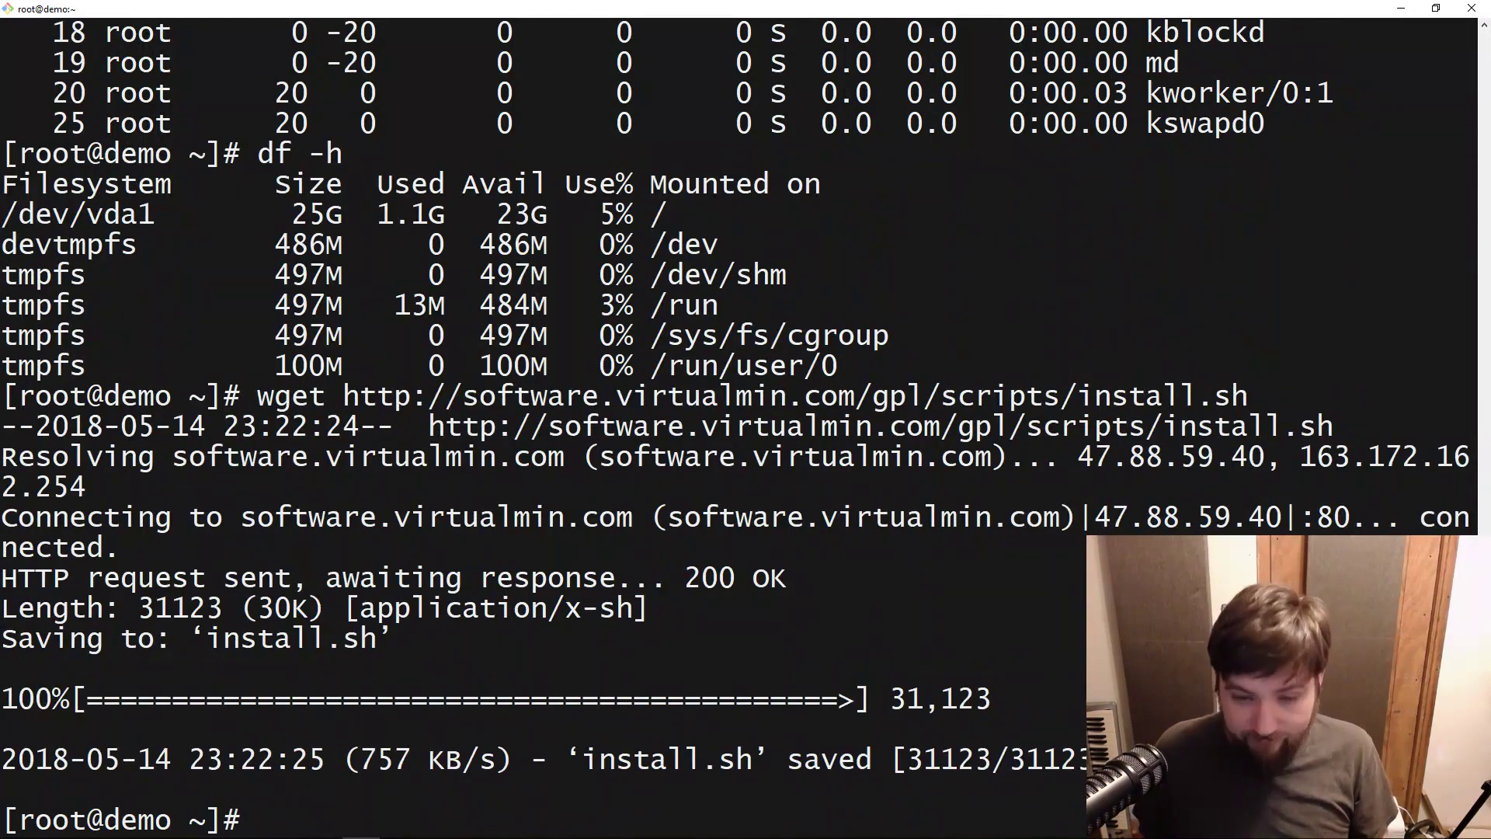
Step: Return to the Virtualmin download page and copy the install command without sudo, /bin/sh install.sh
key("alt+Tab")
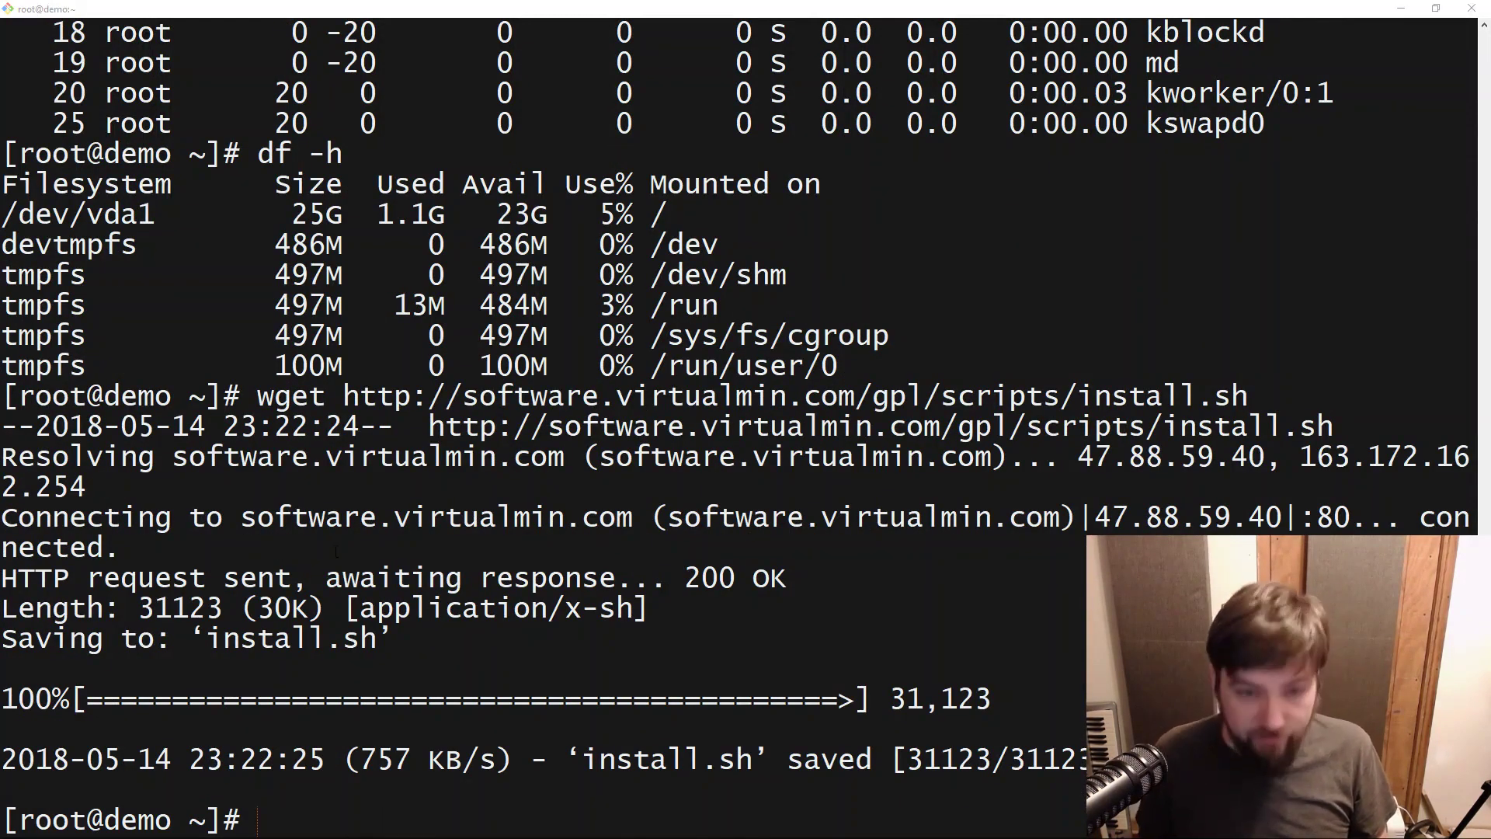
key("alt+Tab")
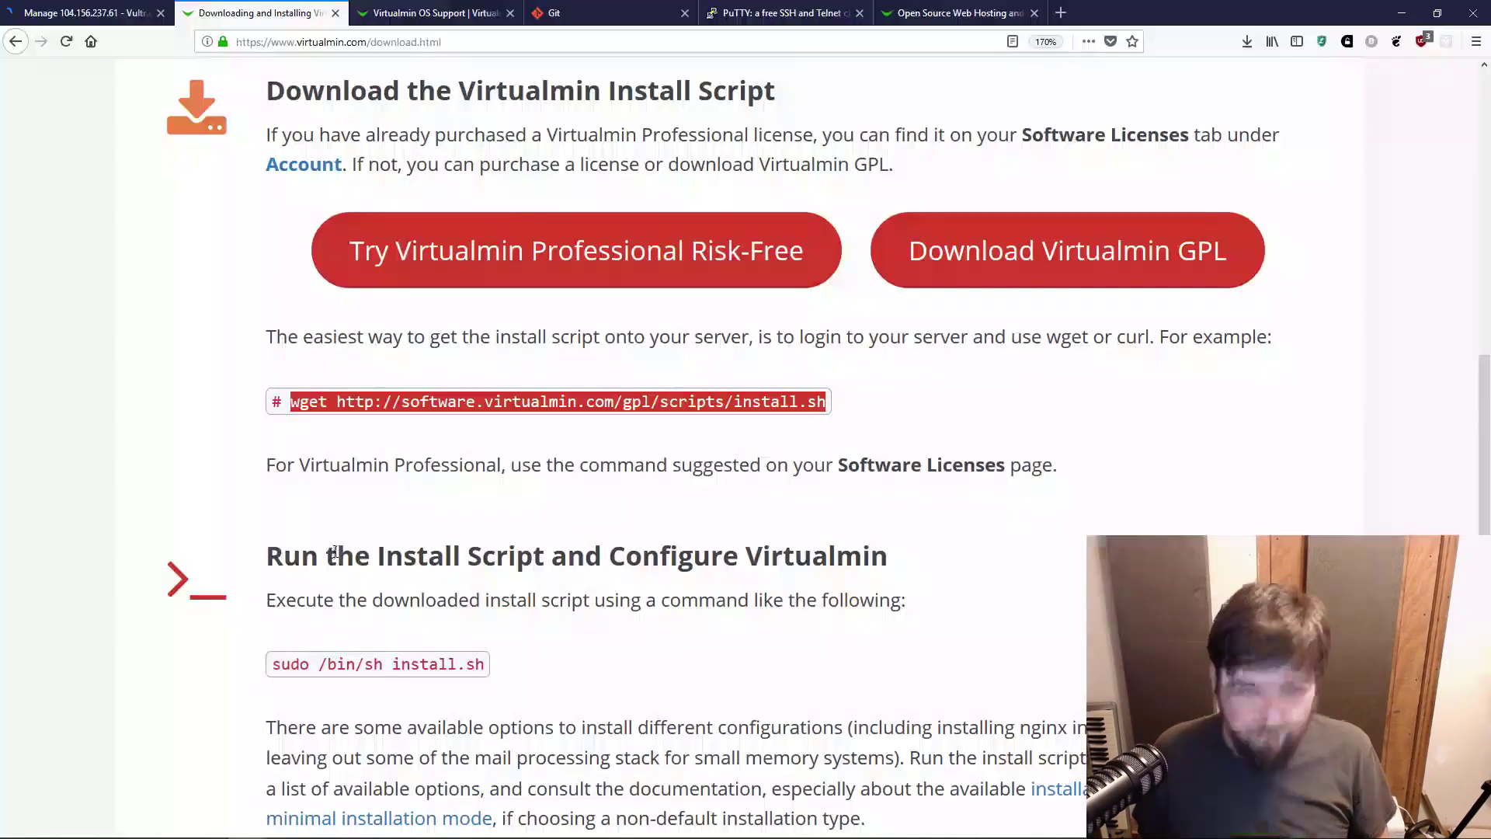
left_click(276, 665)
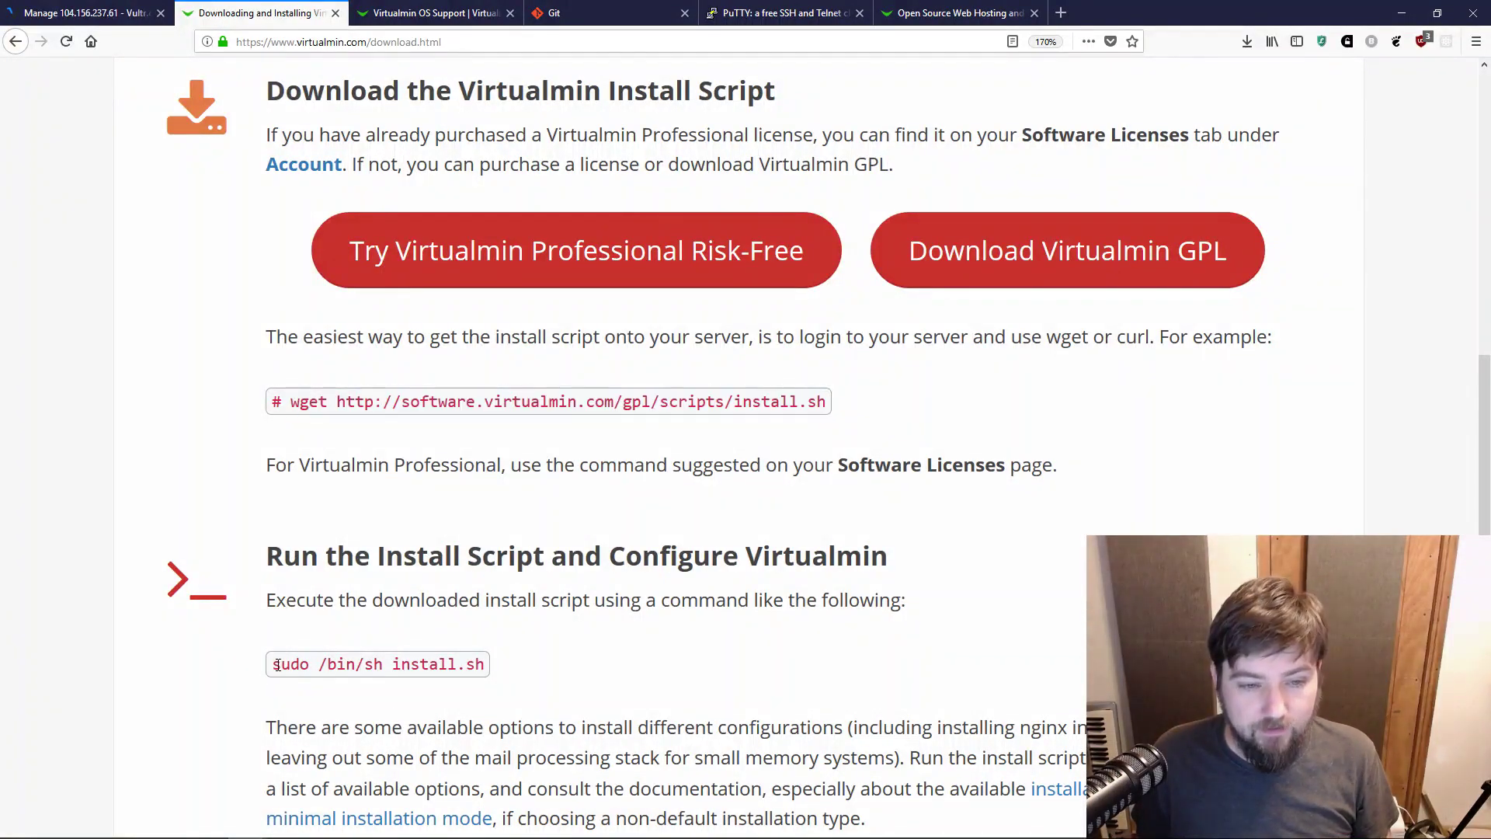
left_click_drag(318, 665, 486, 672)
key("ctrl+c")
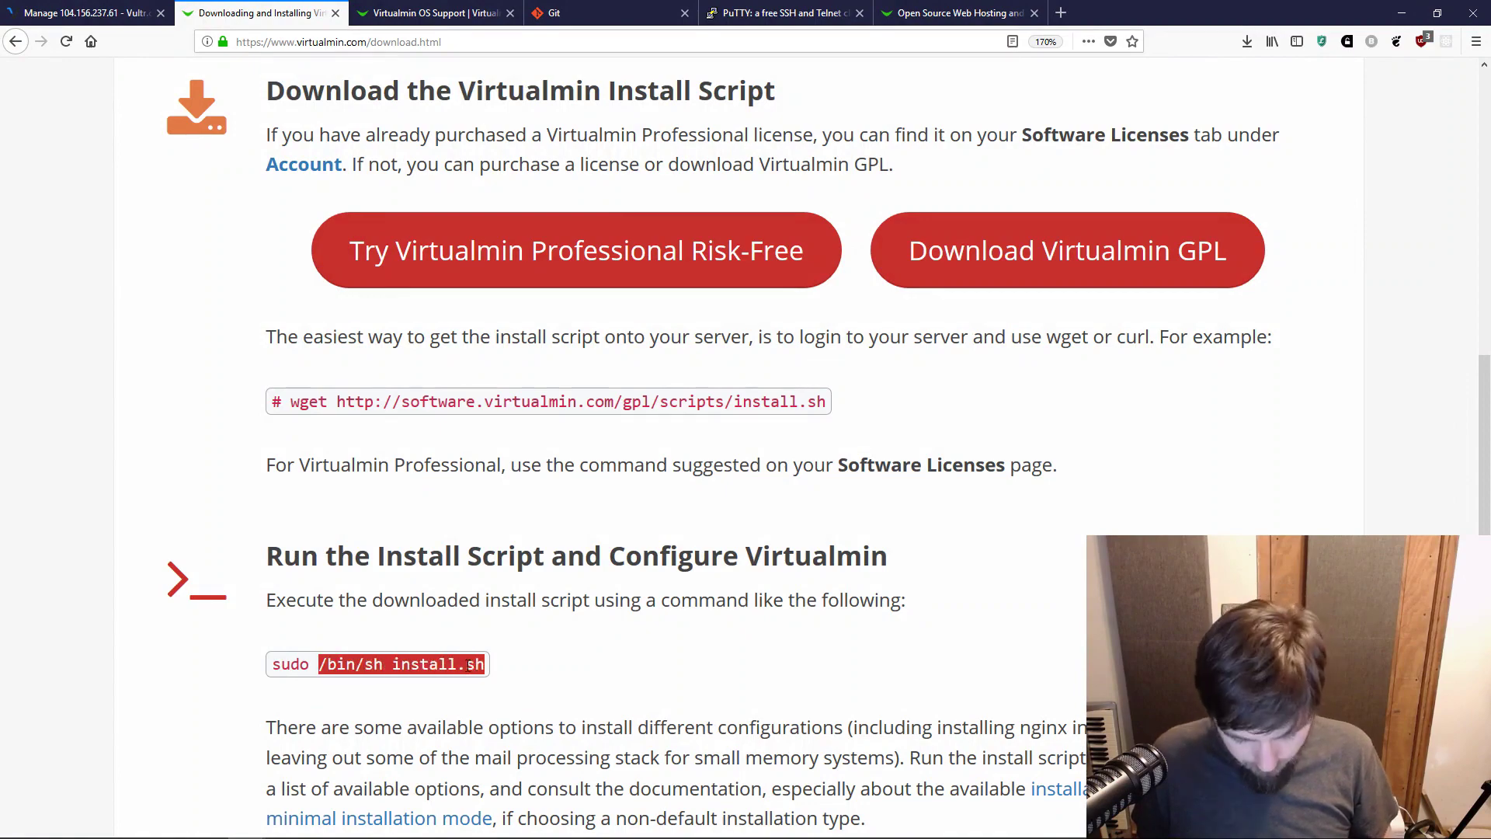
Step: Run /bin/sh install.sh --help in the SSH terminal and examine the script's usage text and options
key("alt+Tab")
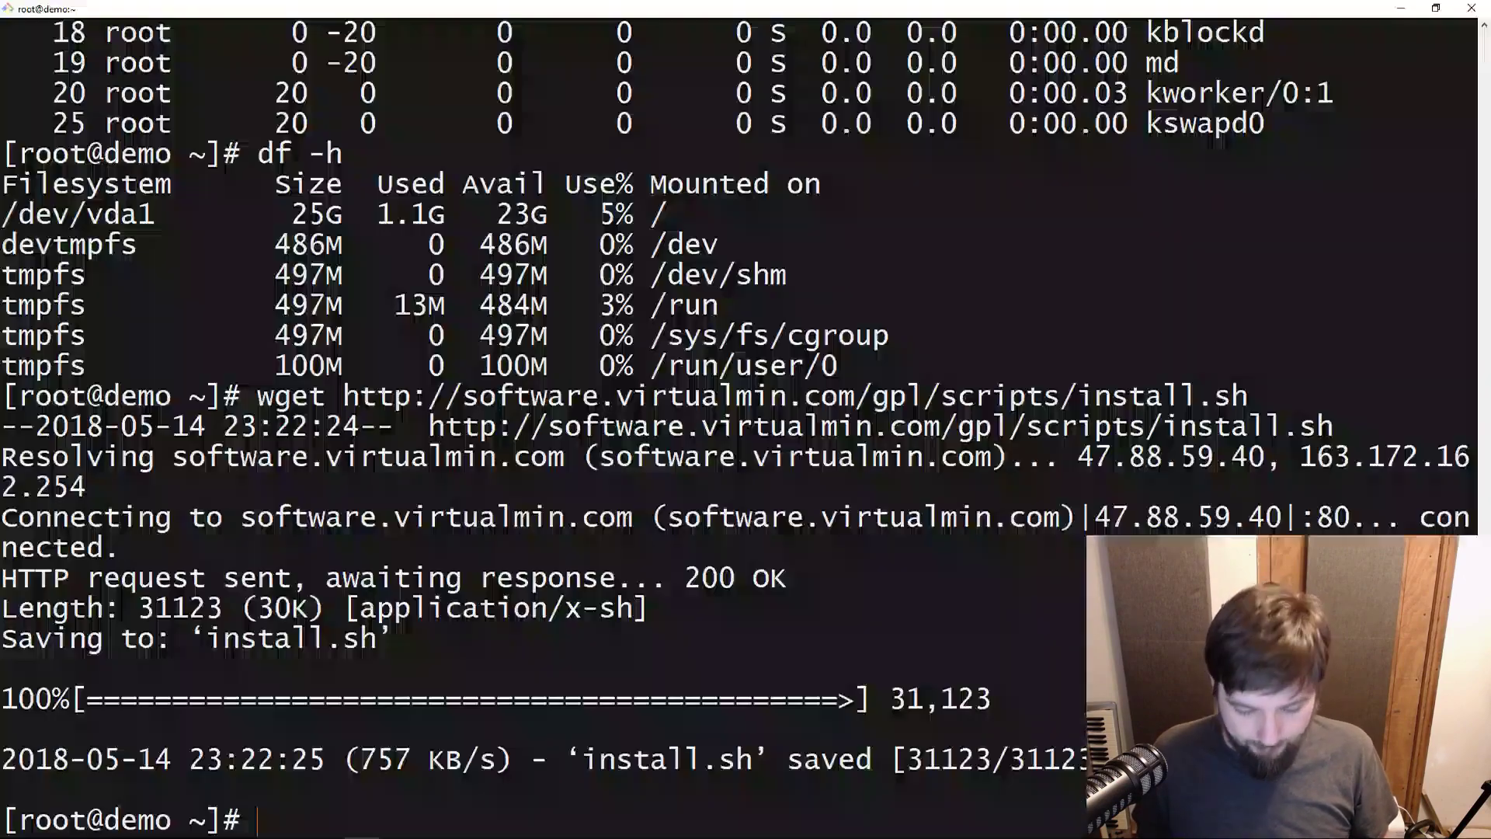
right_click(354, 713, "ctrl")
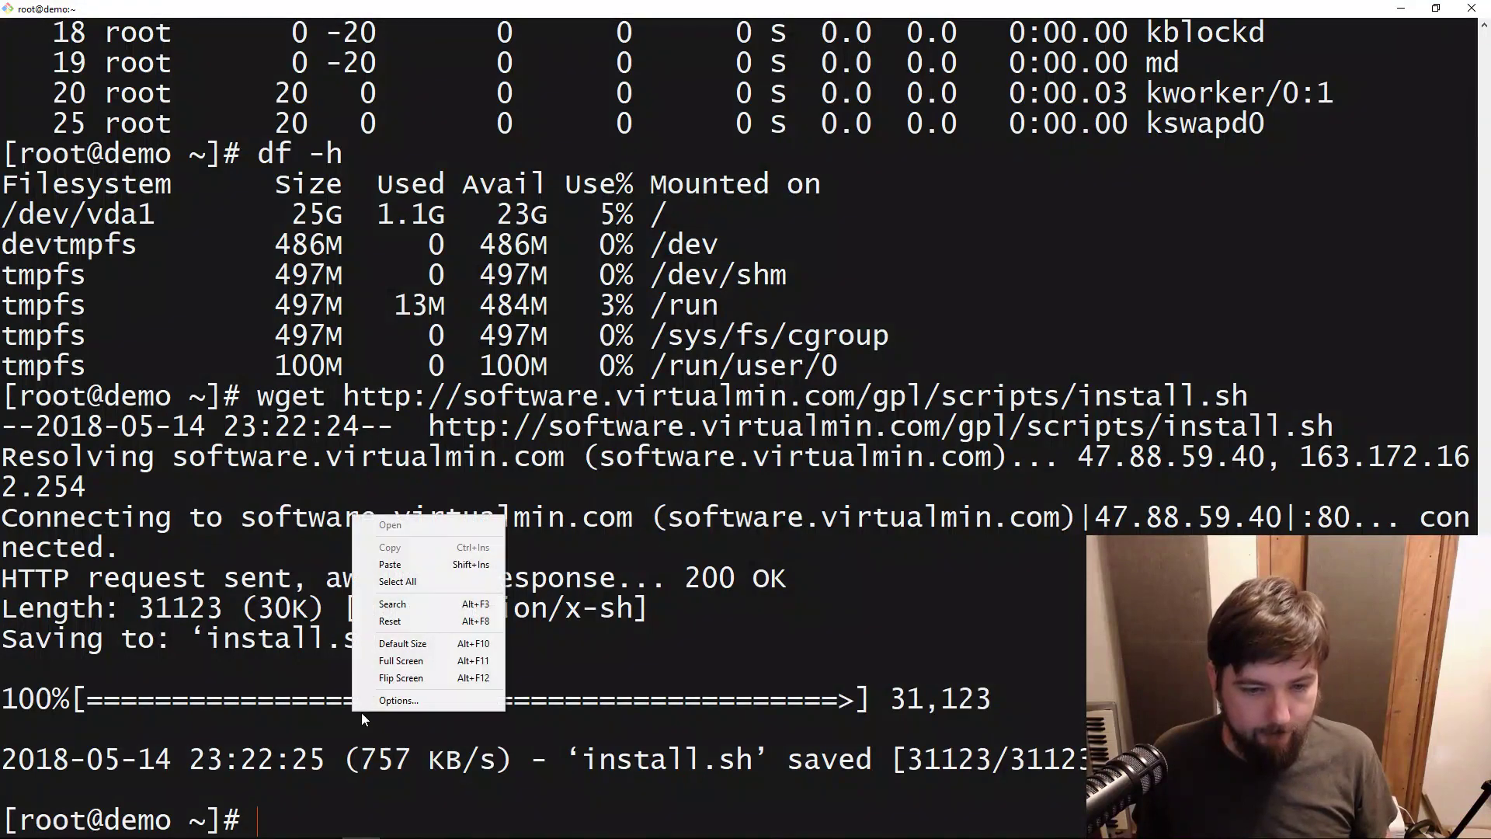
left_click(398, 562)
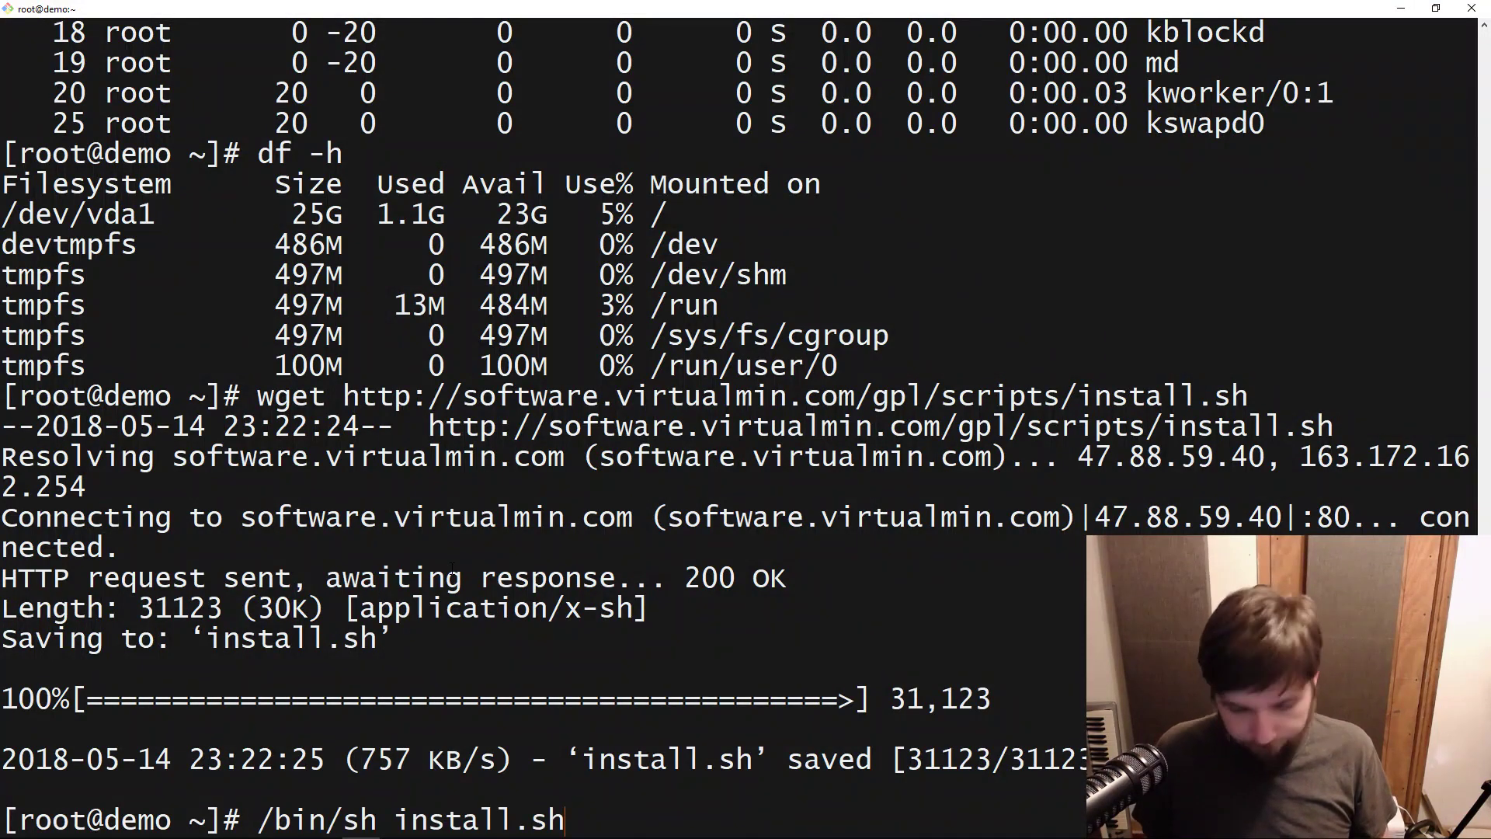
type("--help")
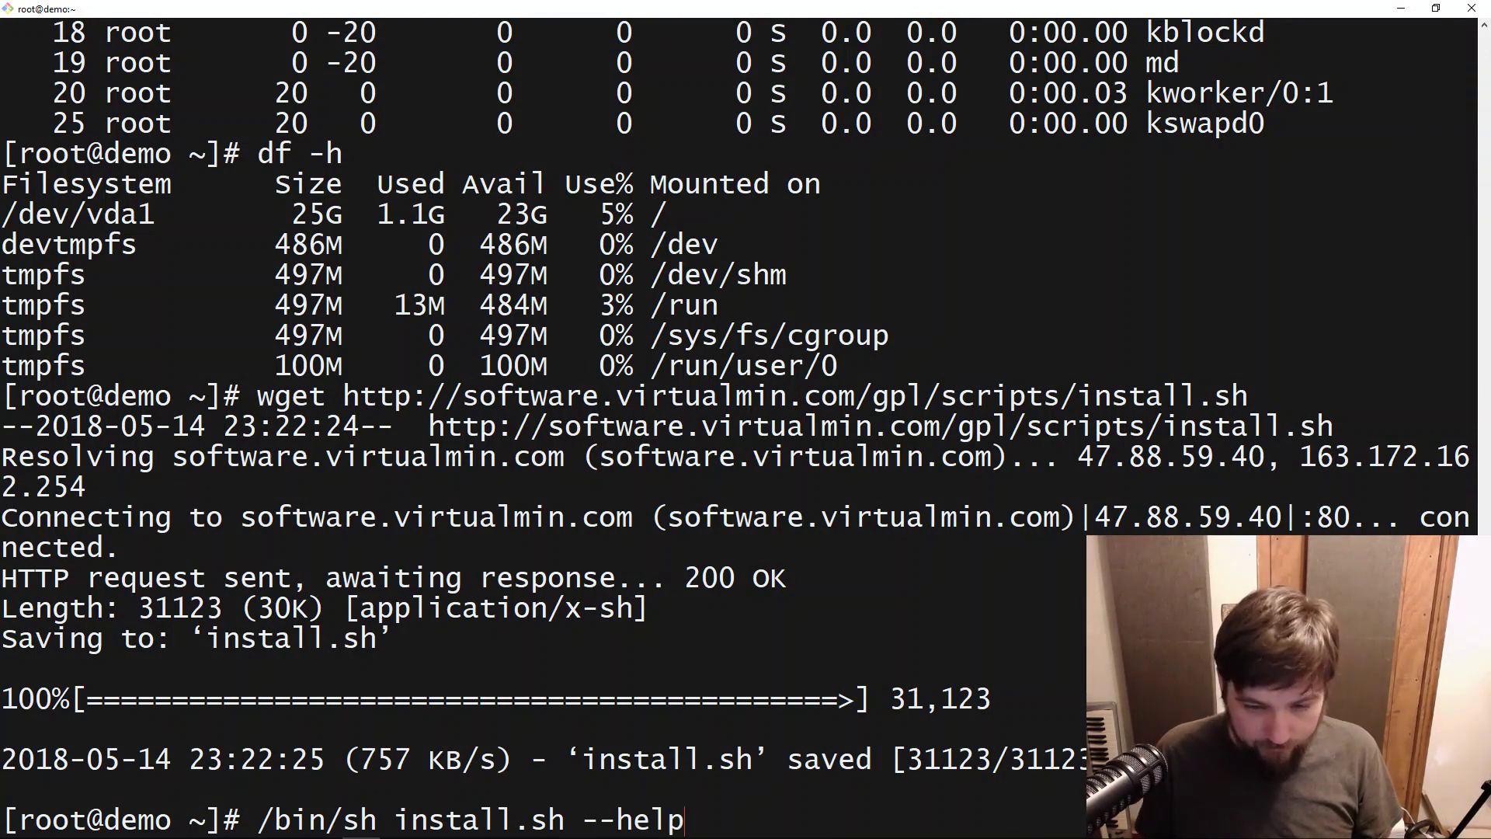
key("Return")
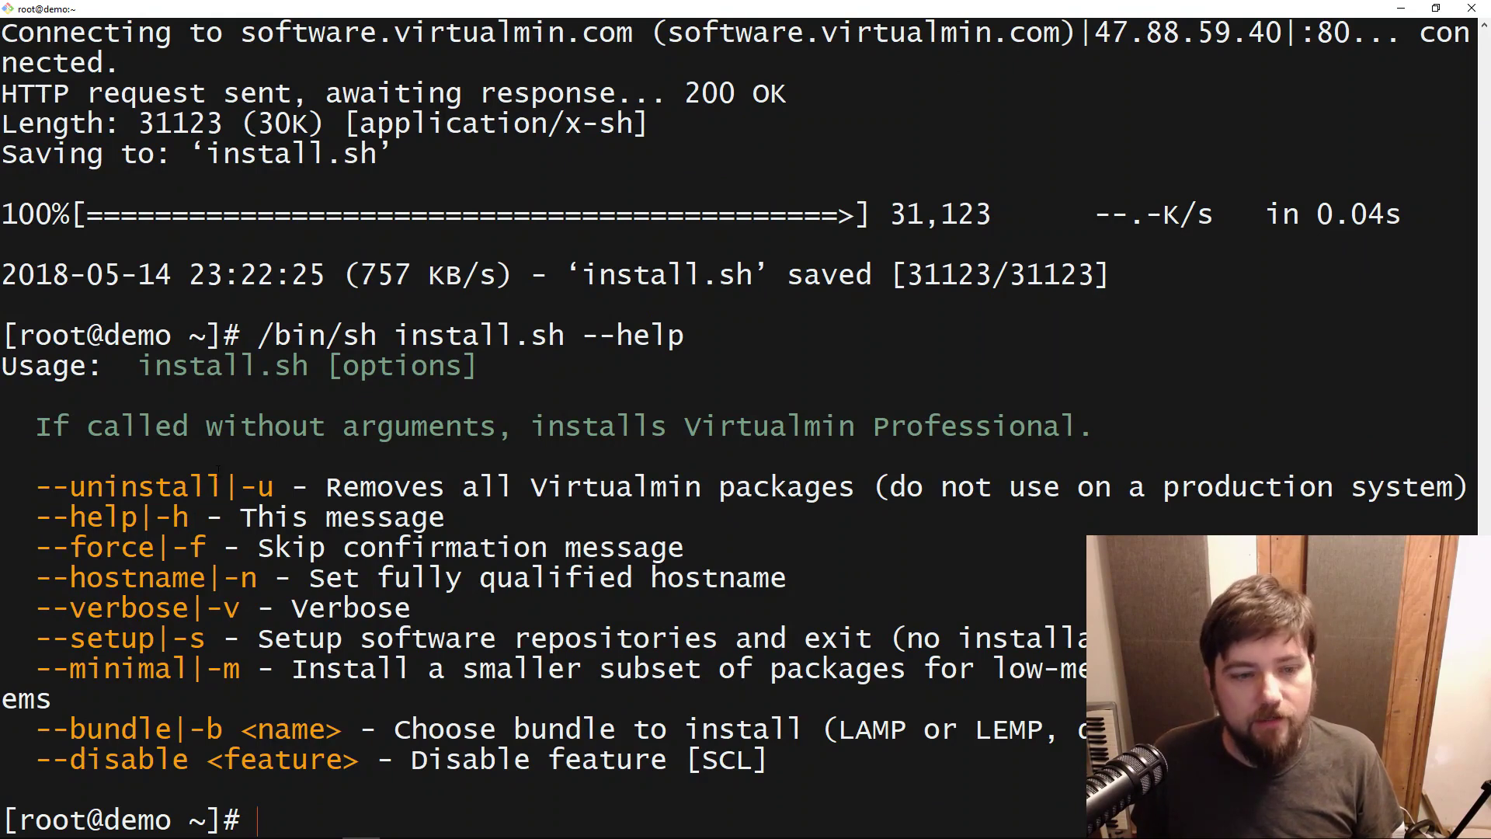
right_click(40, 491)
left_click(3, 427)
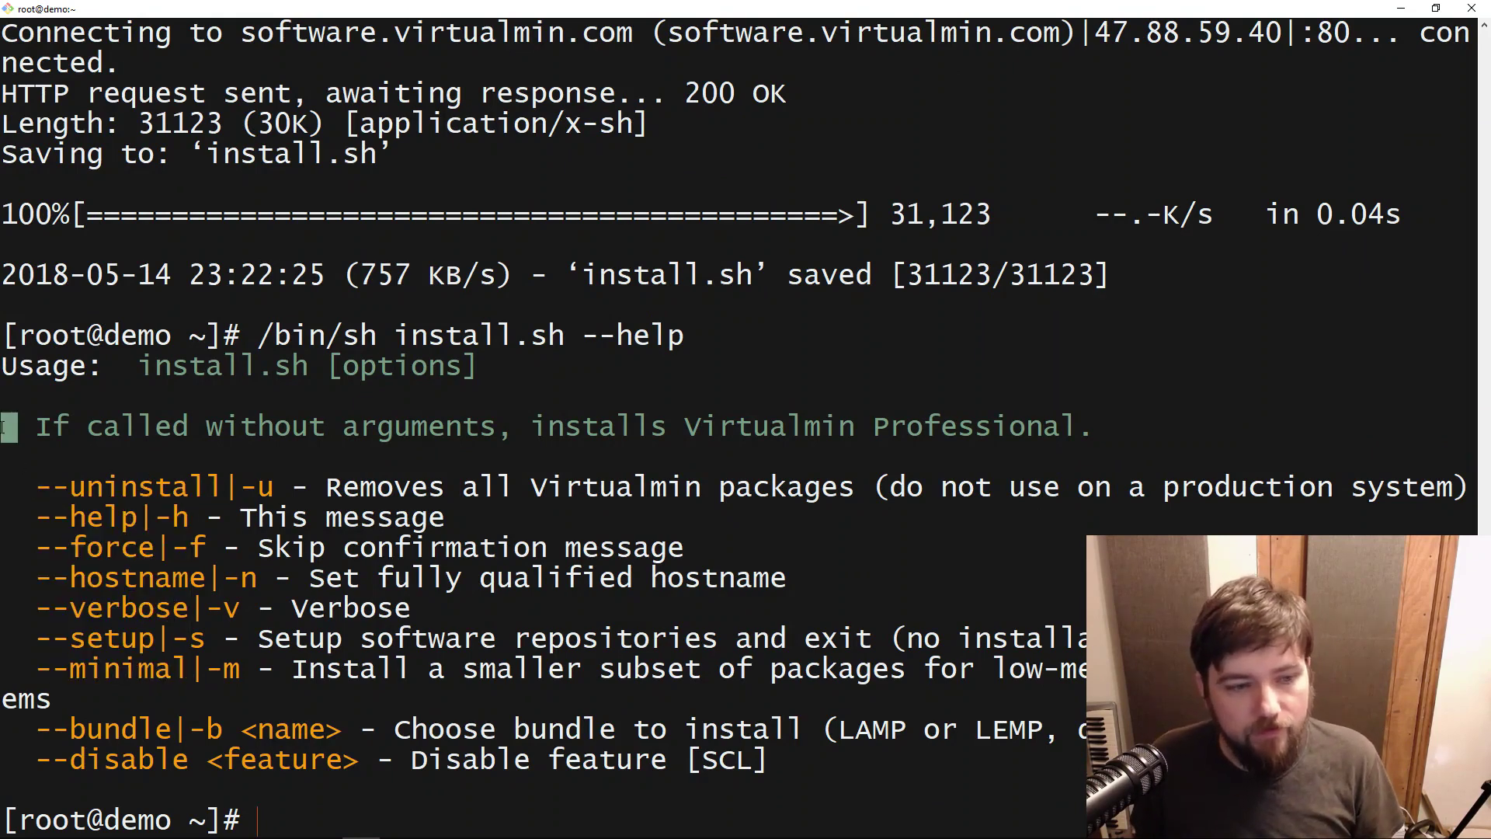
Step: Examine the install script's options in the help output, from --uninstall, --force and --hostname through --minimal, --bundle and --disable
left_click_drag(44, 487, 217, 487)
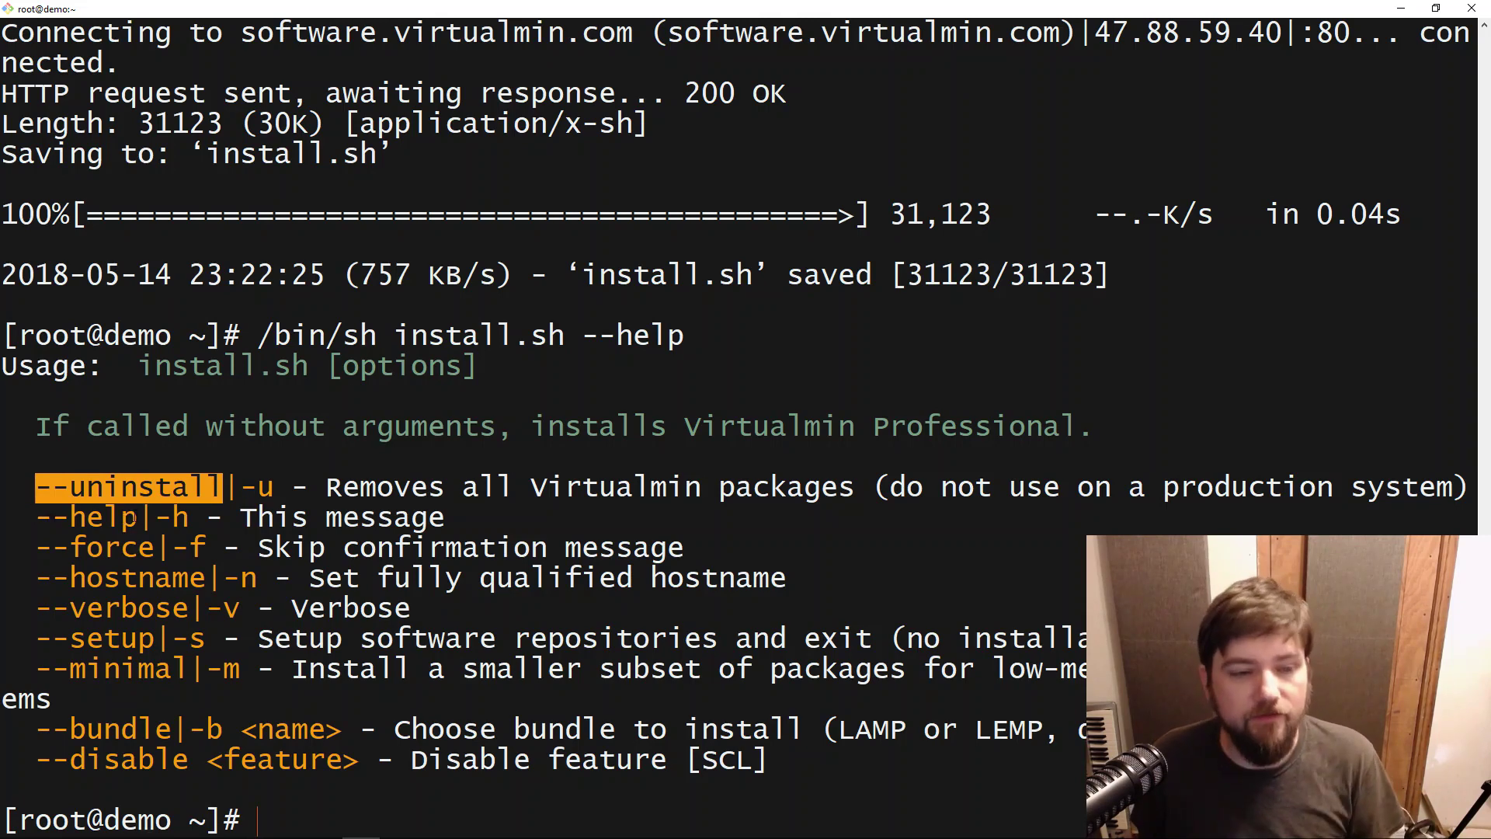
left_click_drag(121, 518, 35, 549)
left_click(44, 525)
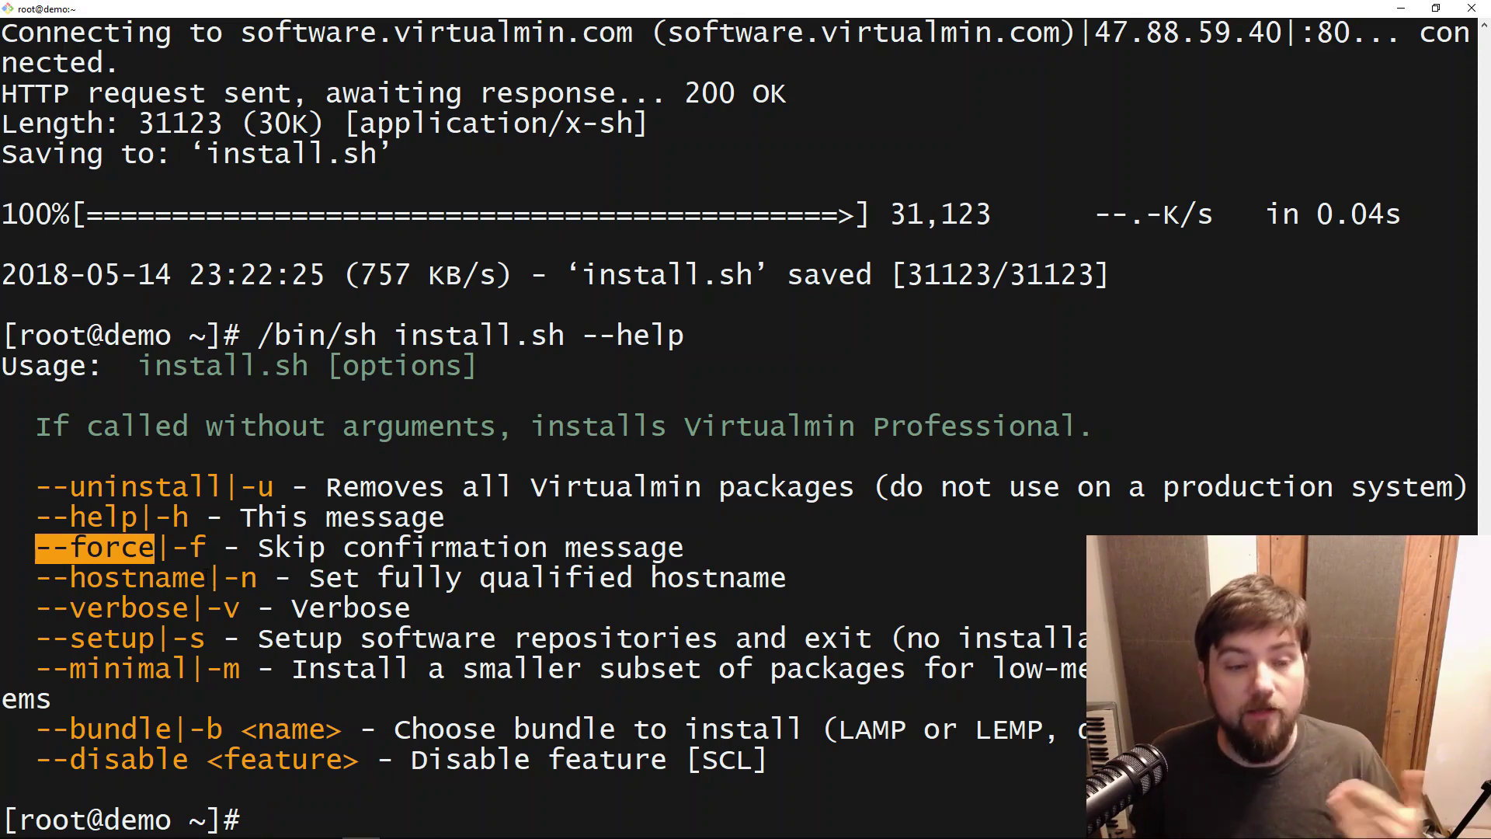
left_click_drag(207, 577, 52, 589)
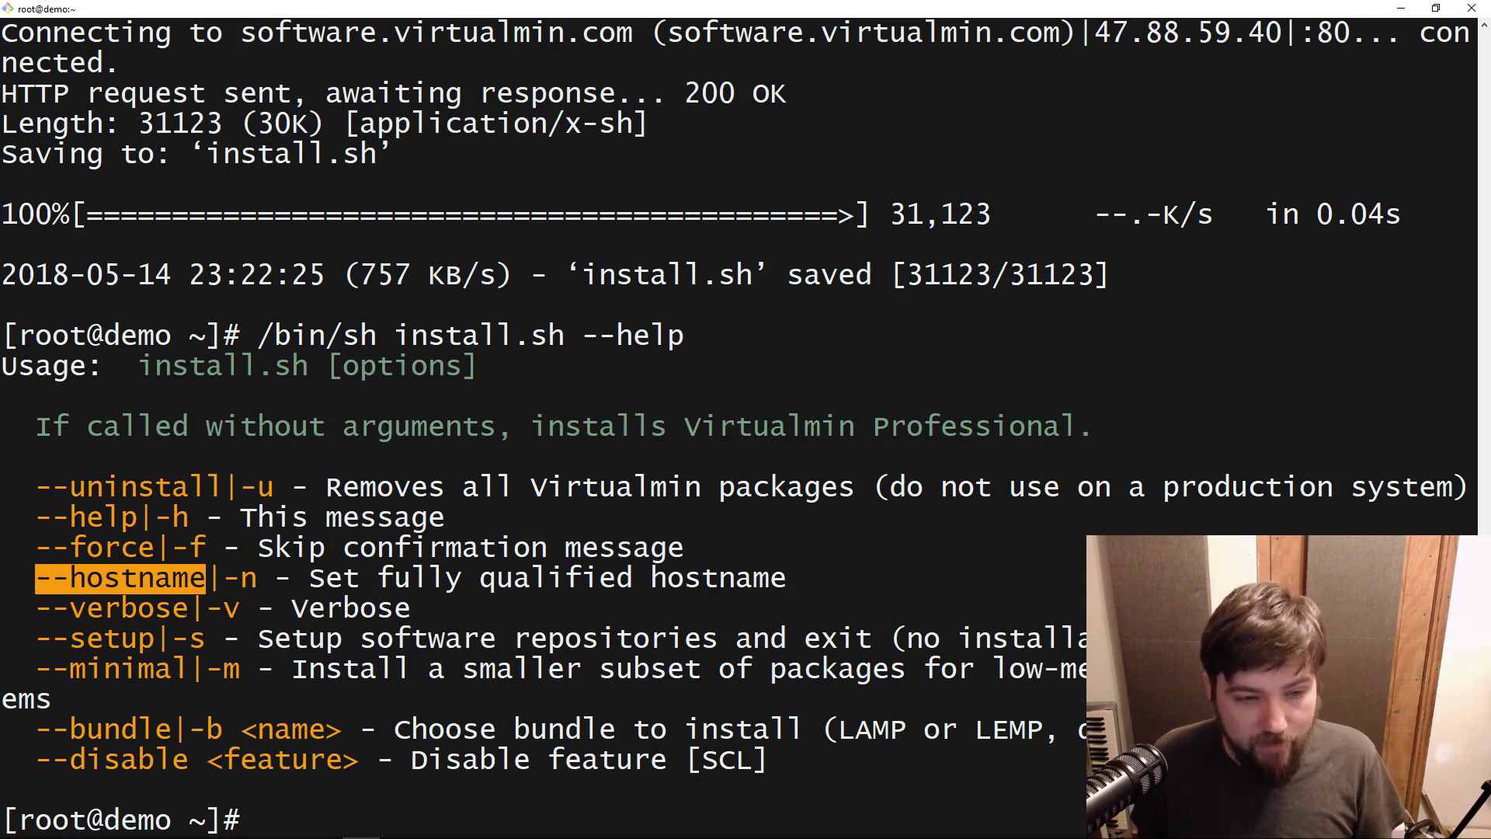
left_click_drag(186, 611, 40, 615)
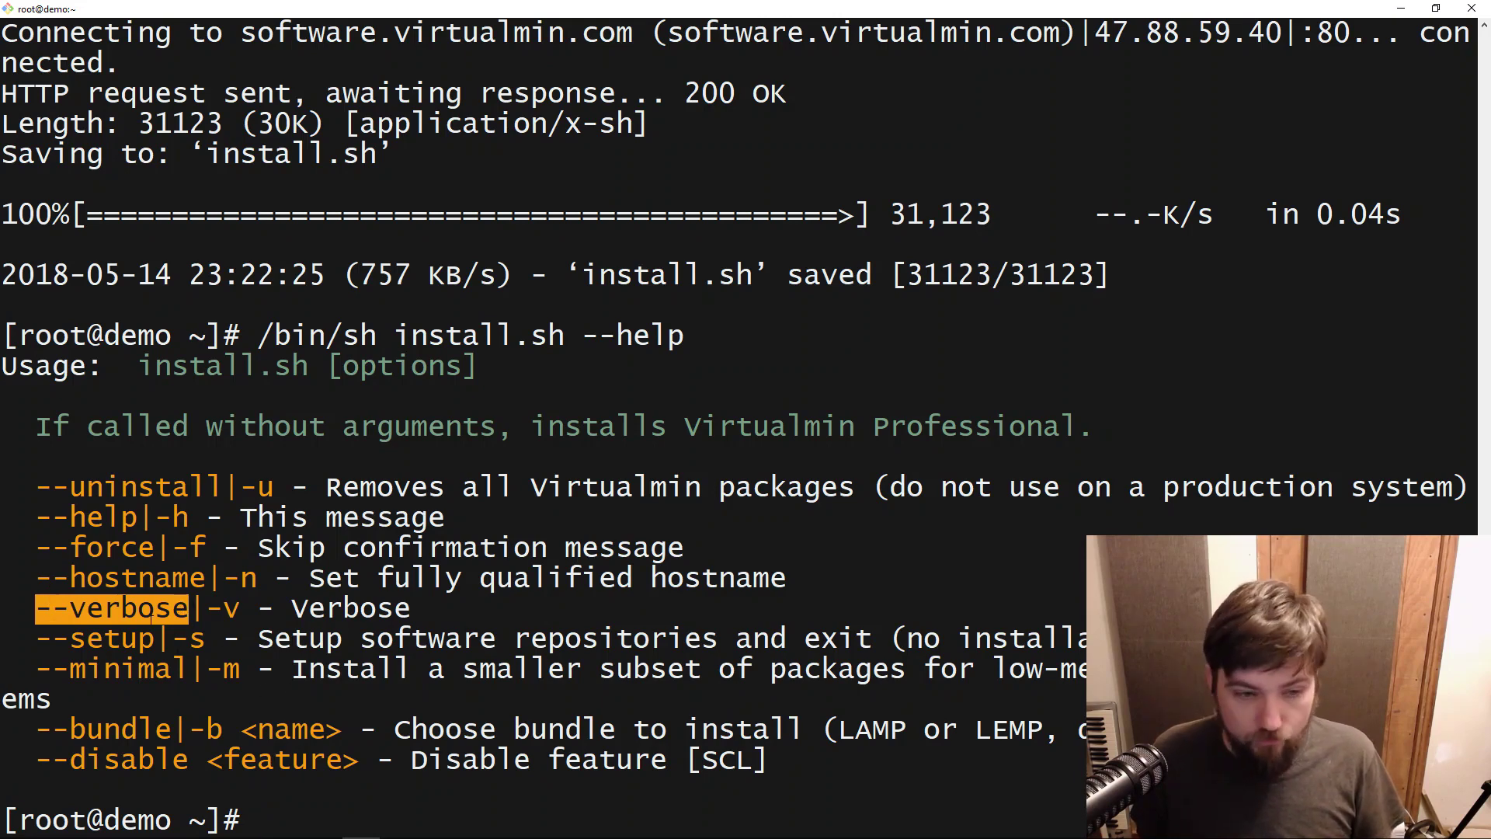
left_click_drag(150, 638, 42, 642)
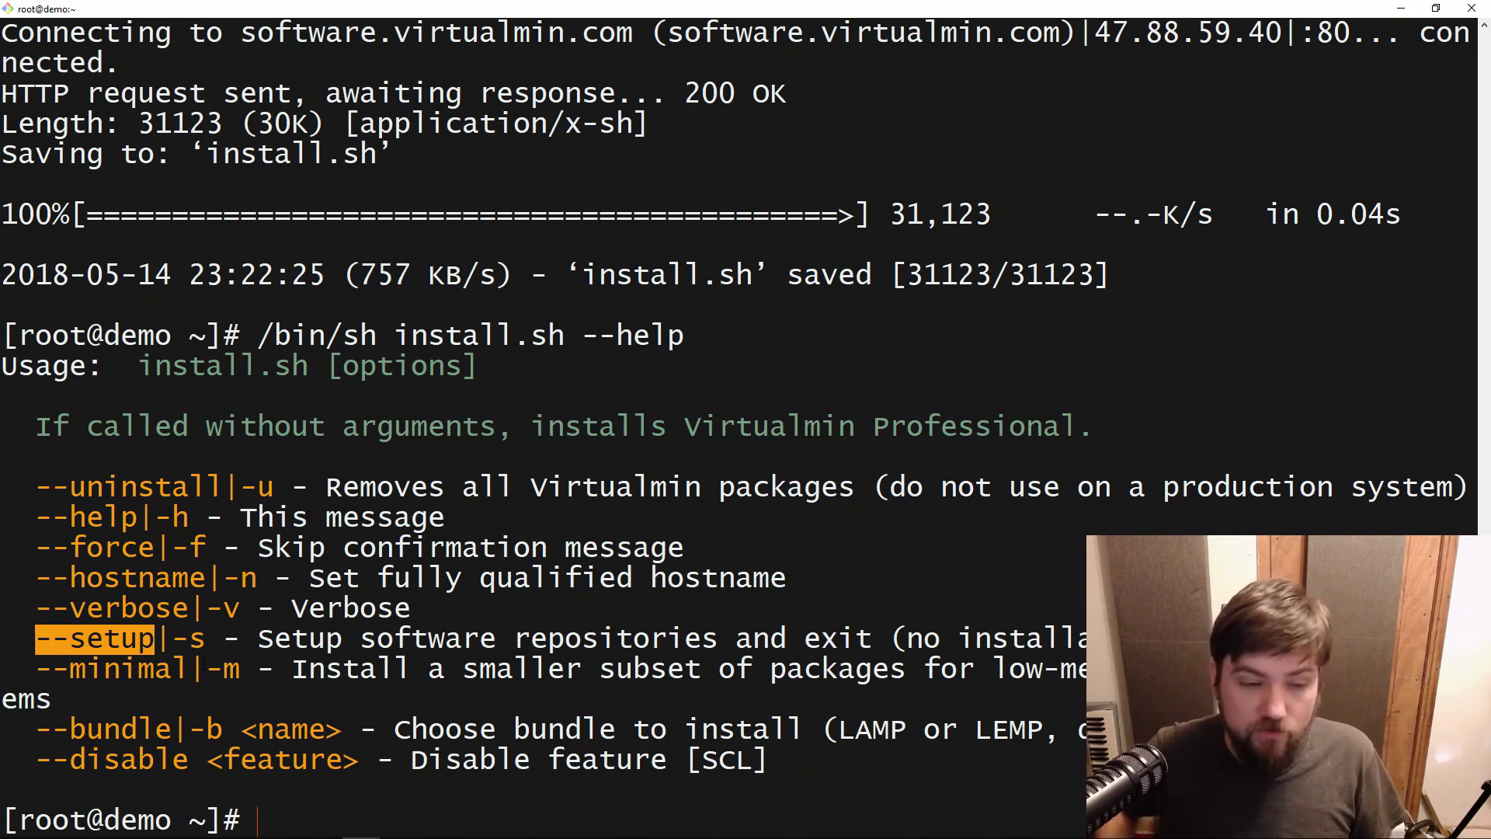
left_click_drag(188, 669, 40, 672)
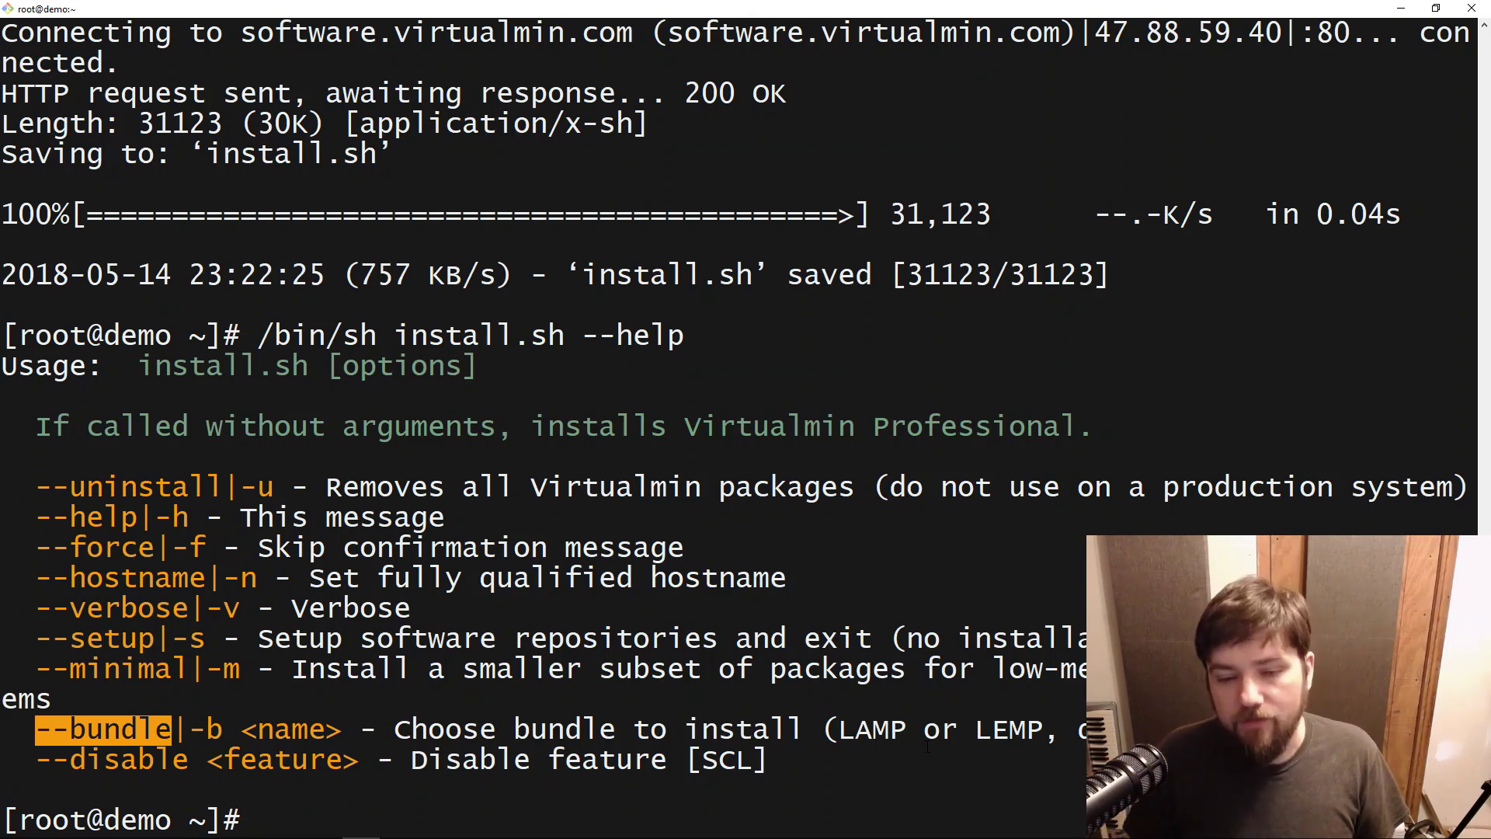
double_click(874, 730)
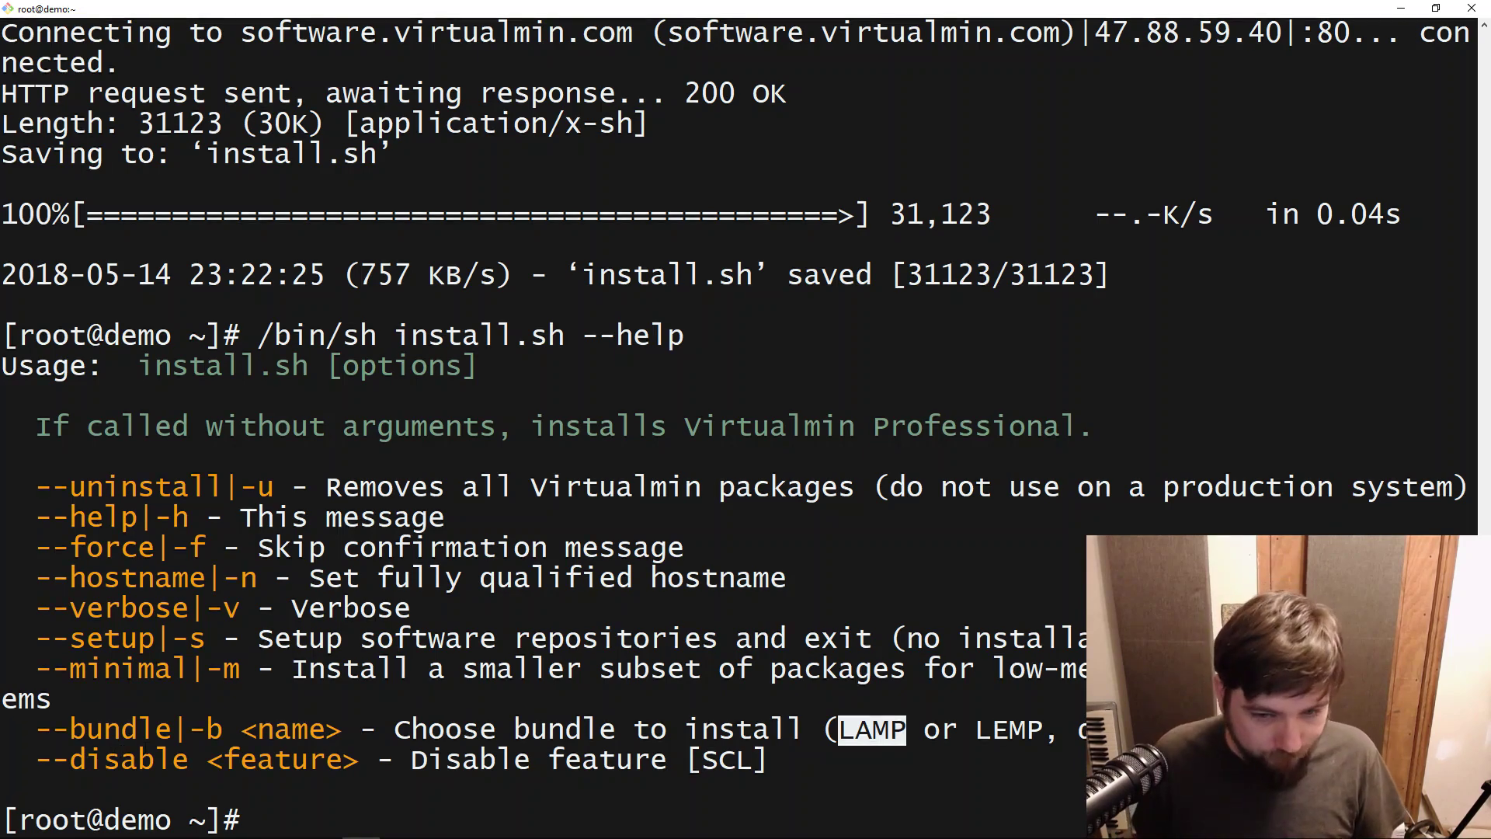
double_click(111, 759)
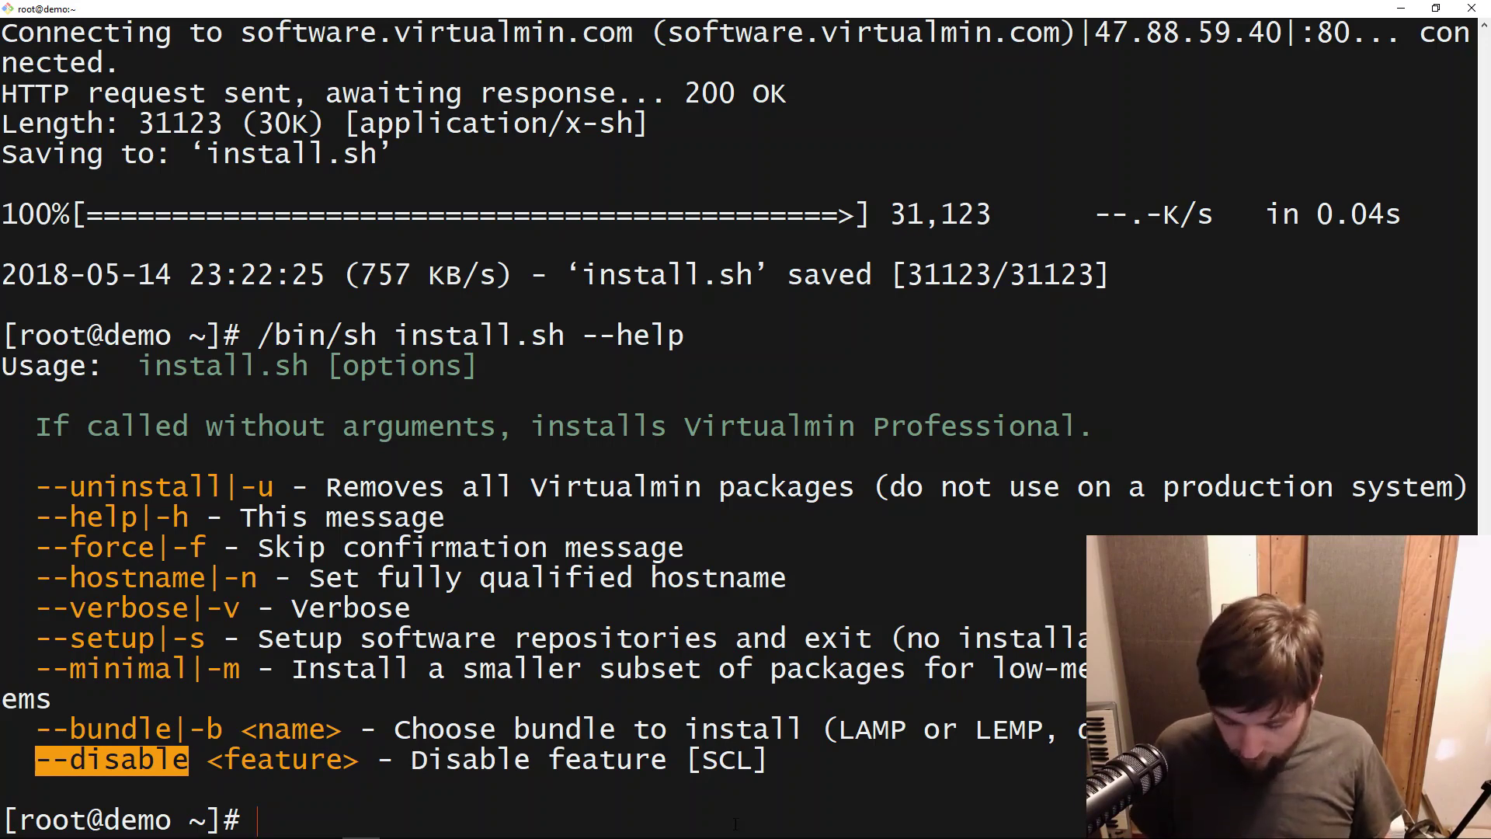
Step: Reuse the previous command without its --help flag to start the installer with /bin/sh install.sh
key("Up")
key("BackSpace")
key("BackSpace")
key("BackSpace")
key("BackSpace")
key("BackSpace")
key("BackSpace")
key("BackSpace")
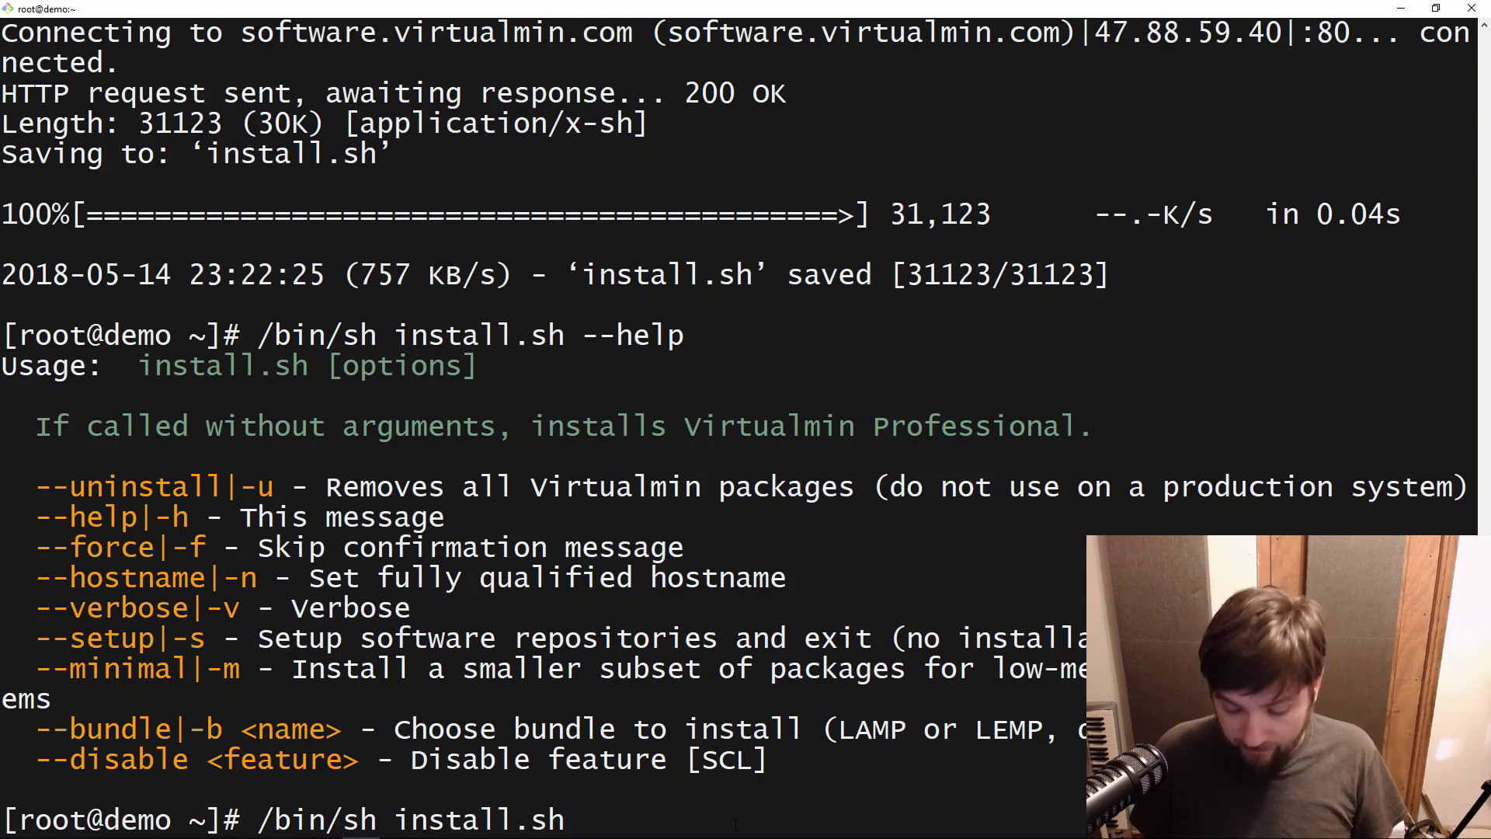
key("Return")
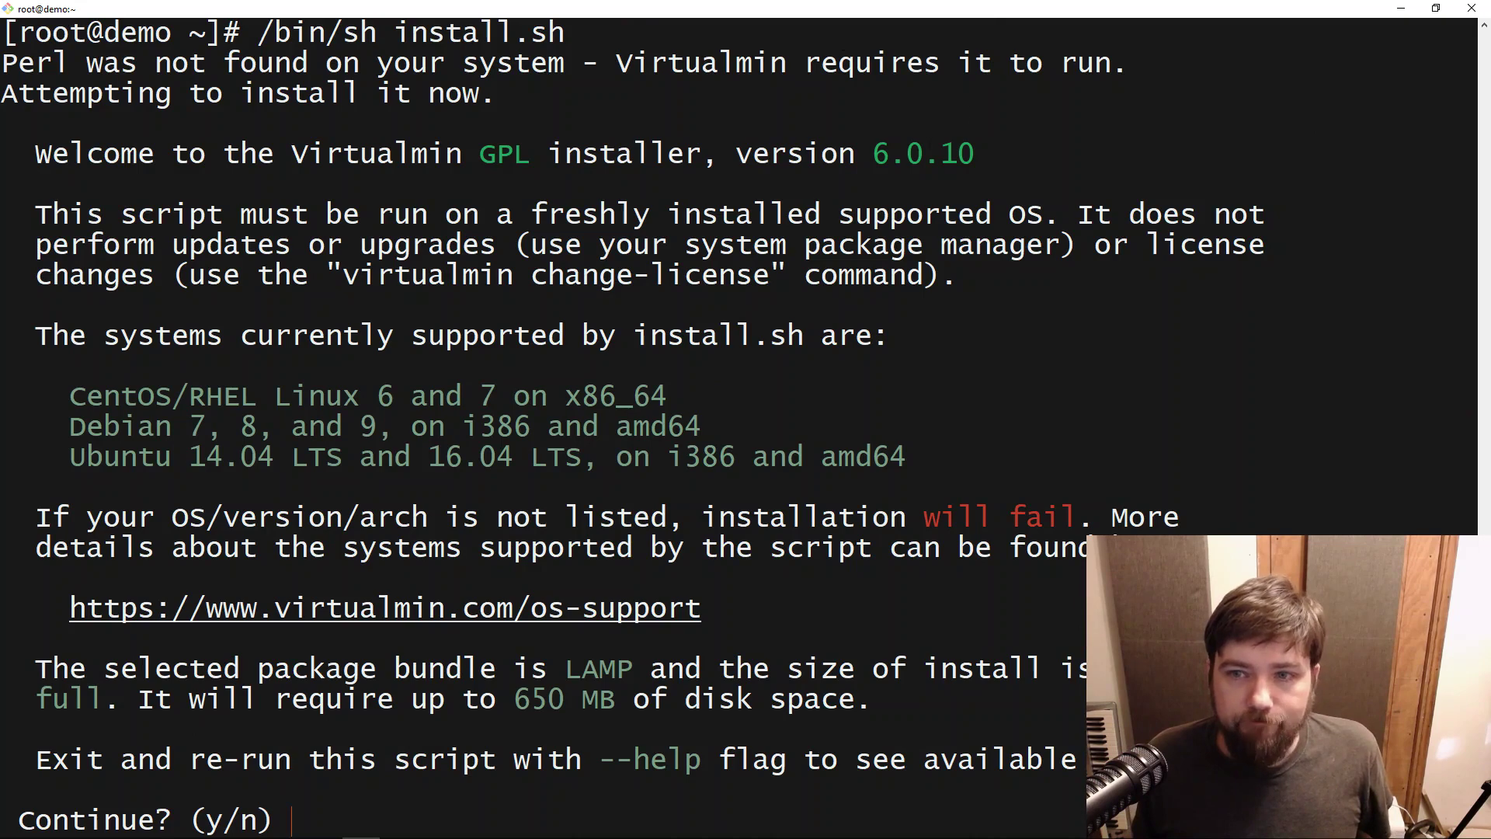
Step: Review the installer's supported systems, package bundle, install size and disk space requirement, and answer y to continue
left_click_drag(53, 396, 937, 477)
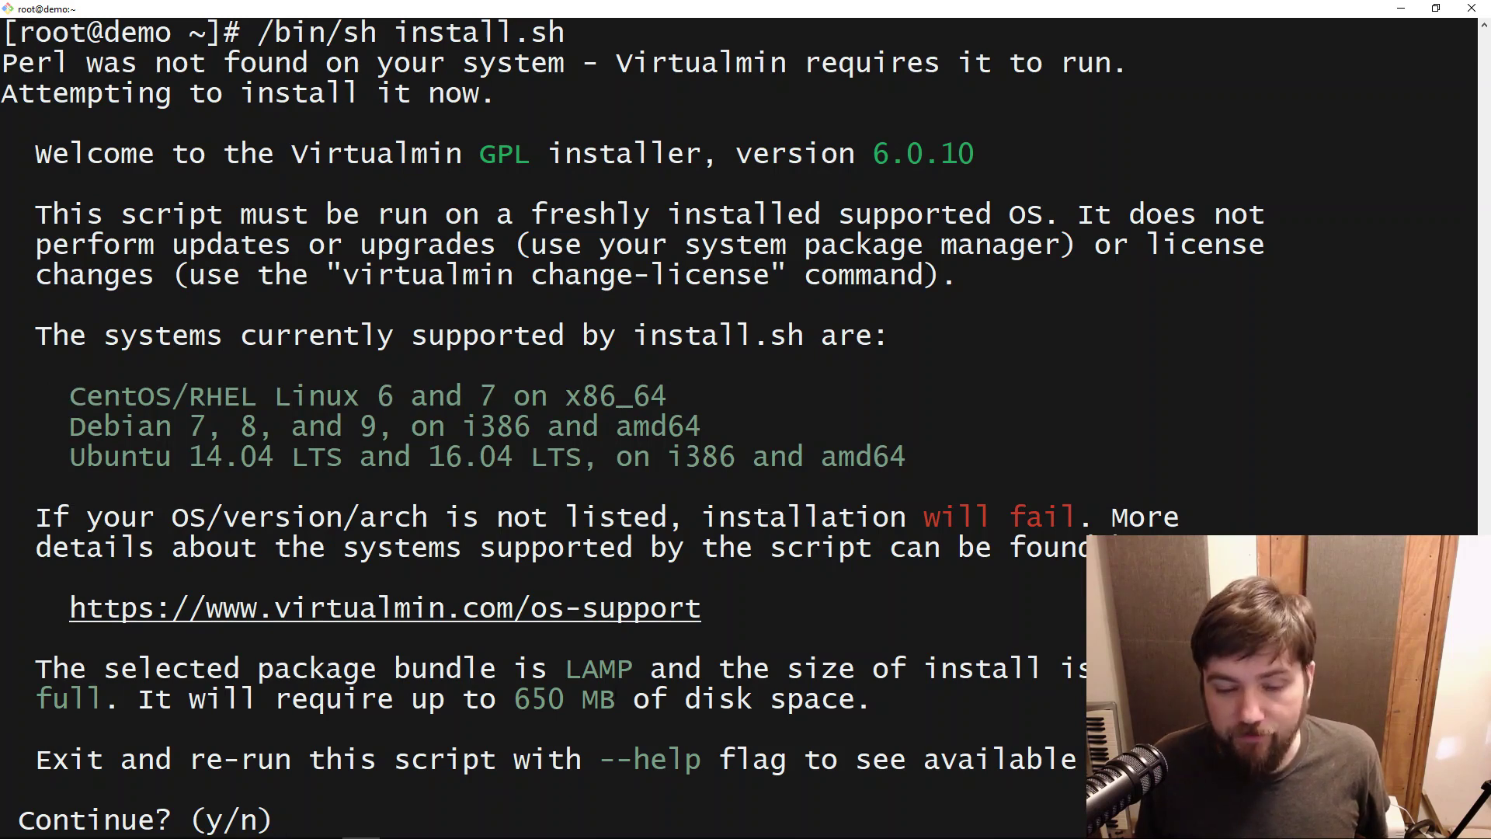
double_click(600, 668)
double_click(68, 699)
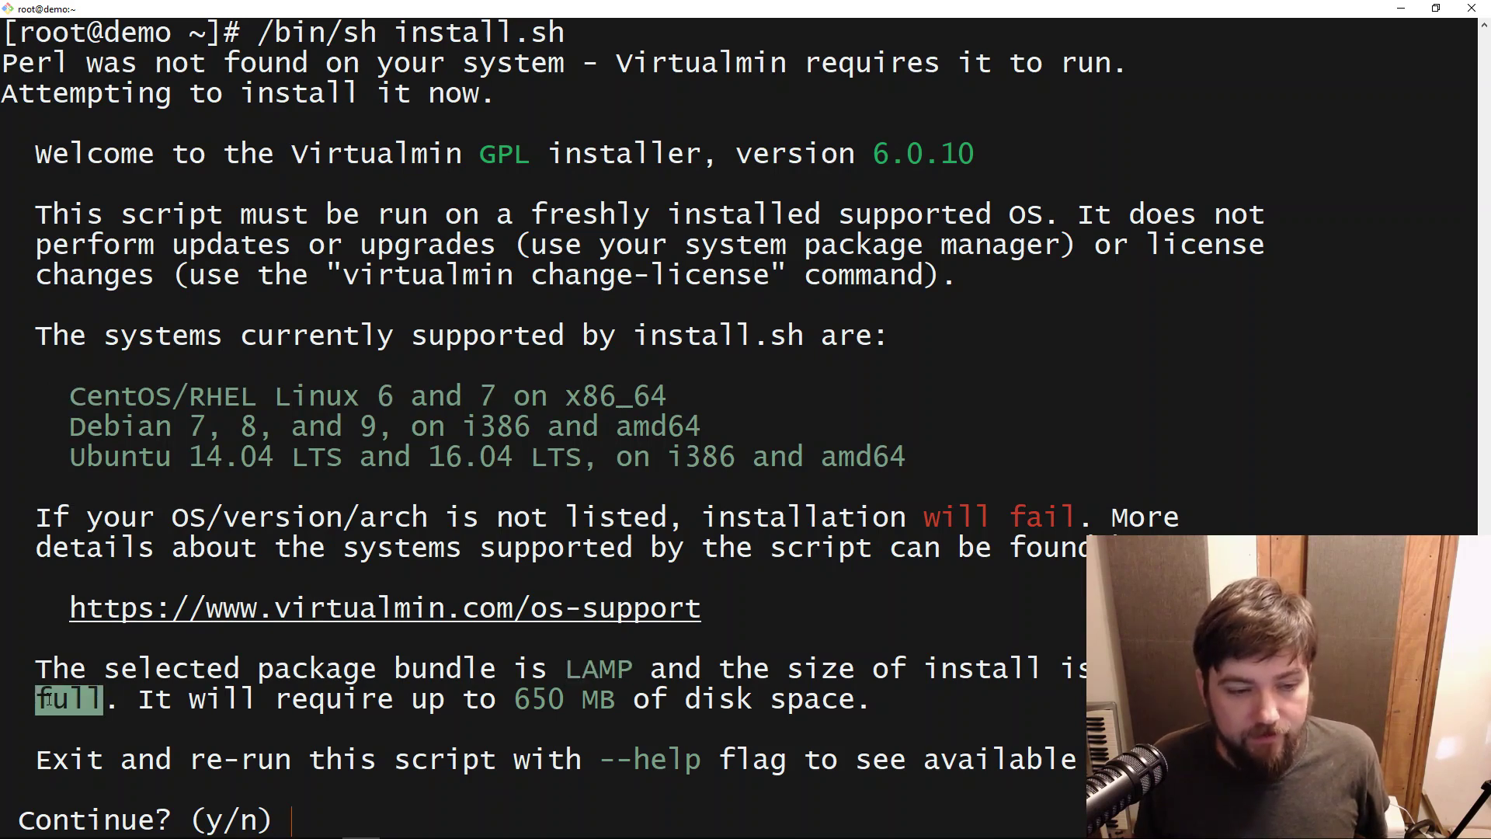
left_click_drag(514, 698, 609, 699)
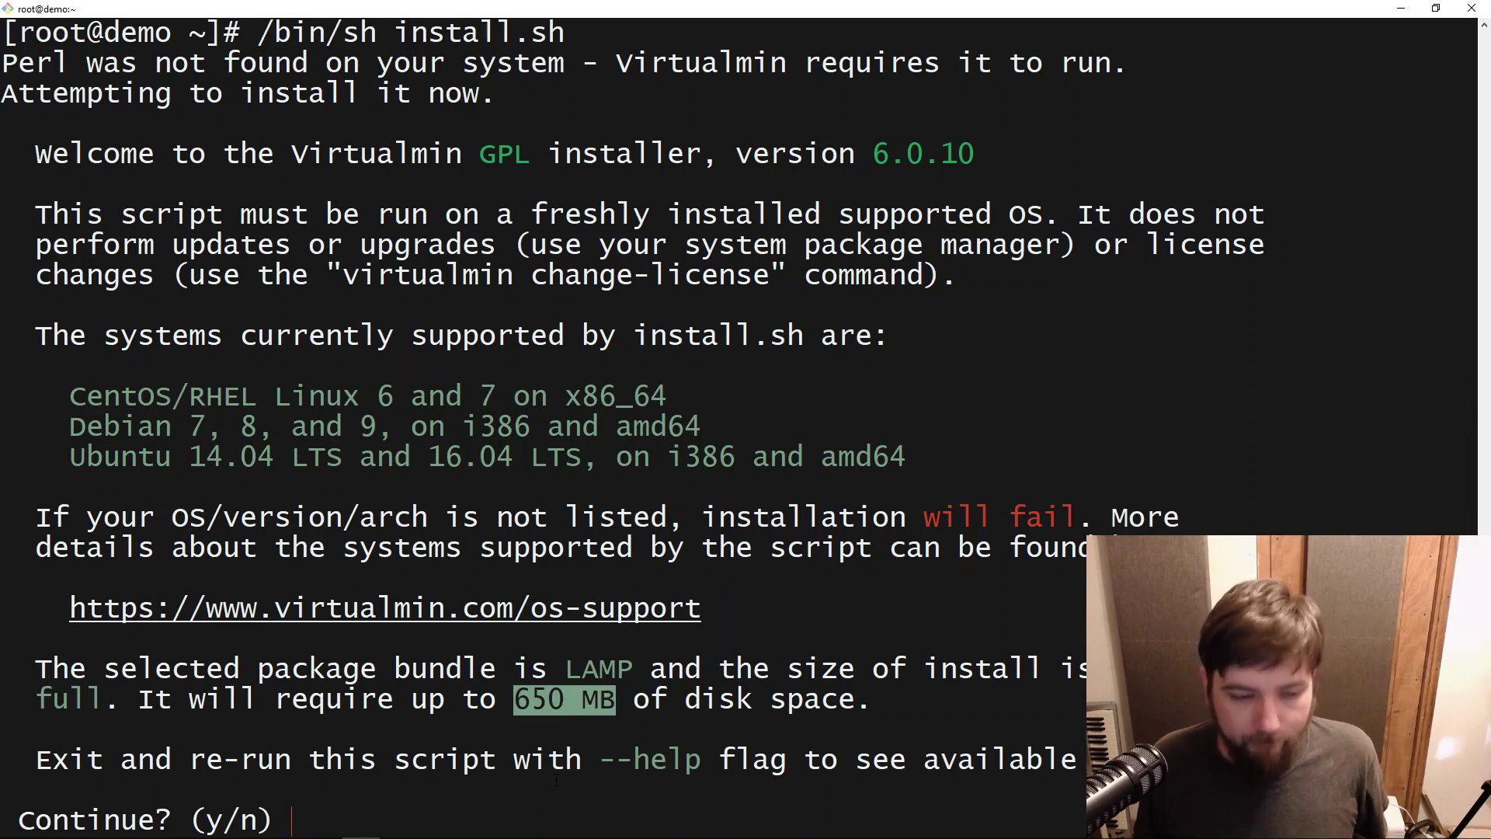
type("y")
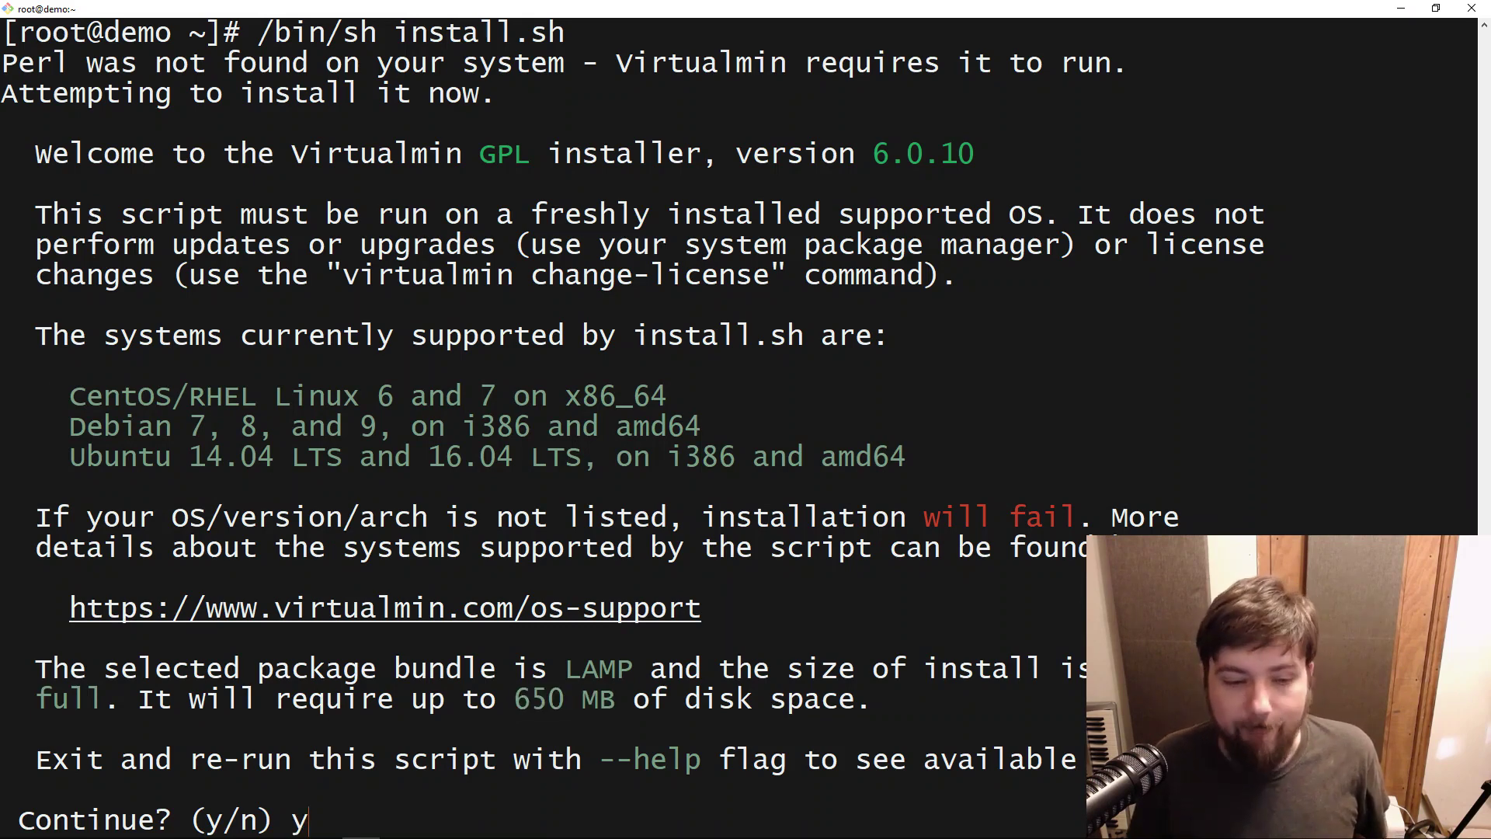
key("Return")
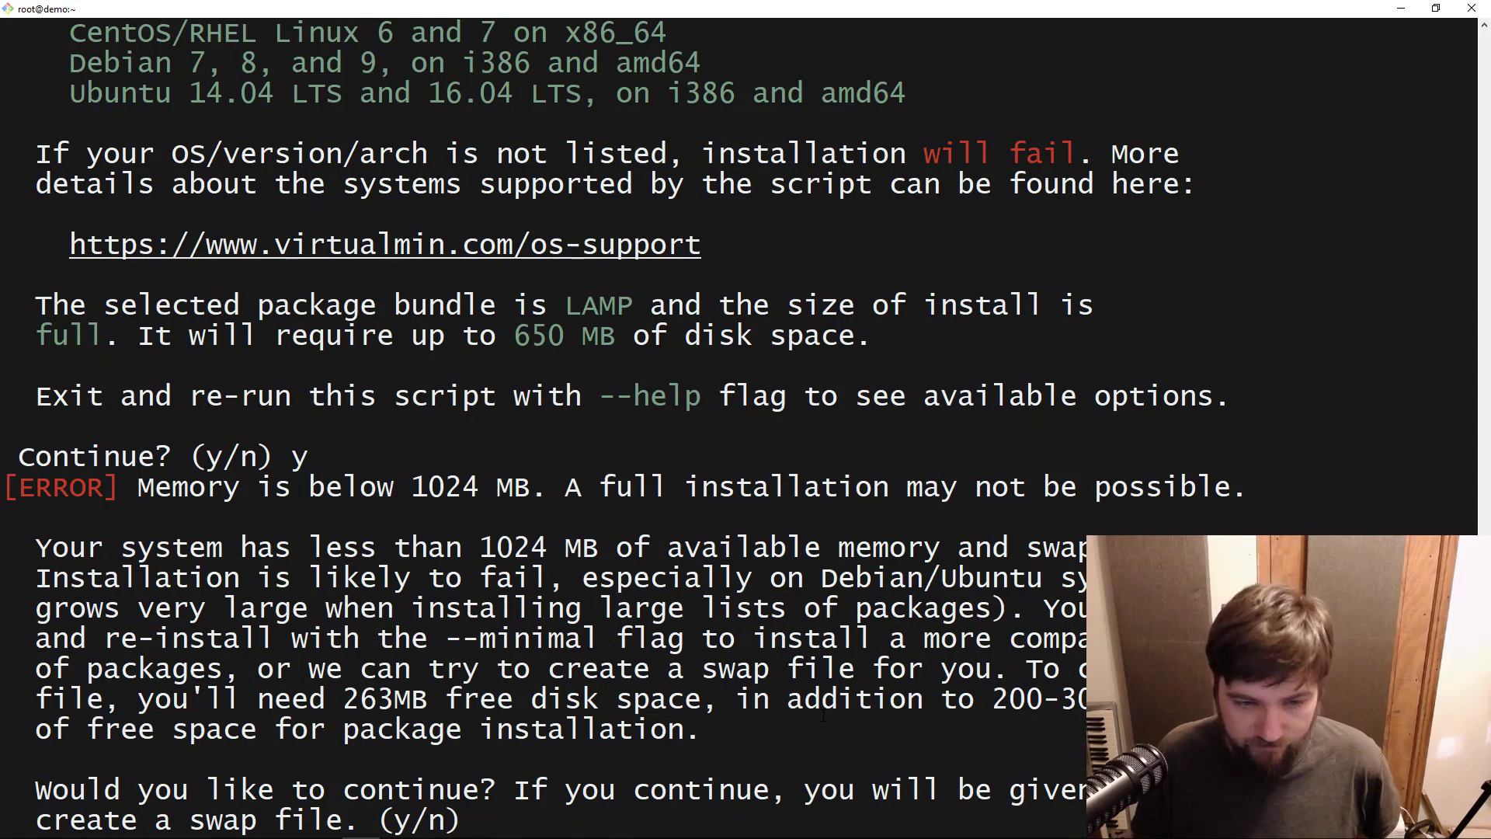
Step: Answer y to continue the full installation despite the low memory, and y to have the installer create a swap file
type("y")
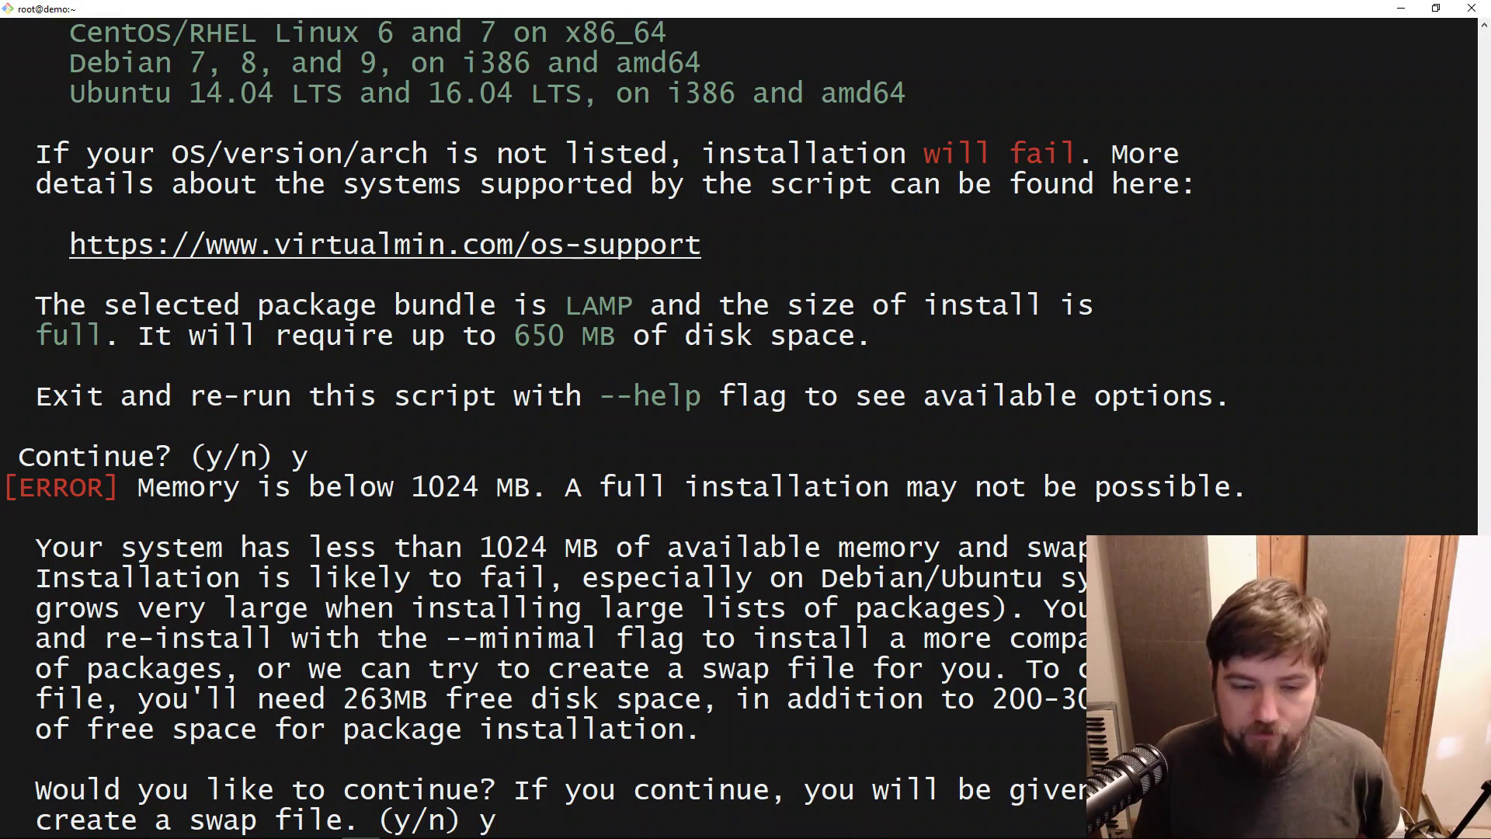
key("Return")
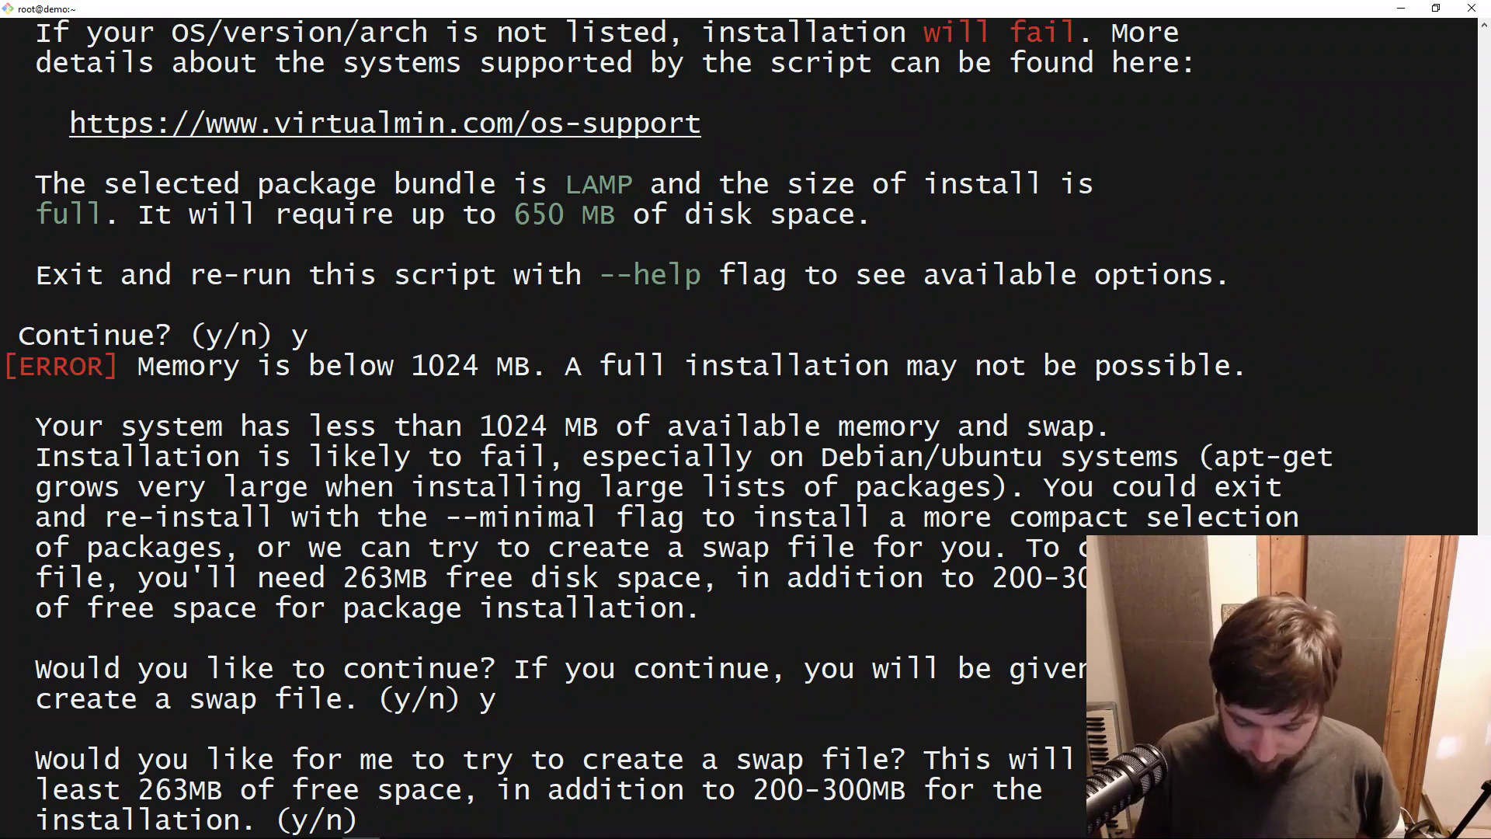
type("y")
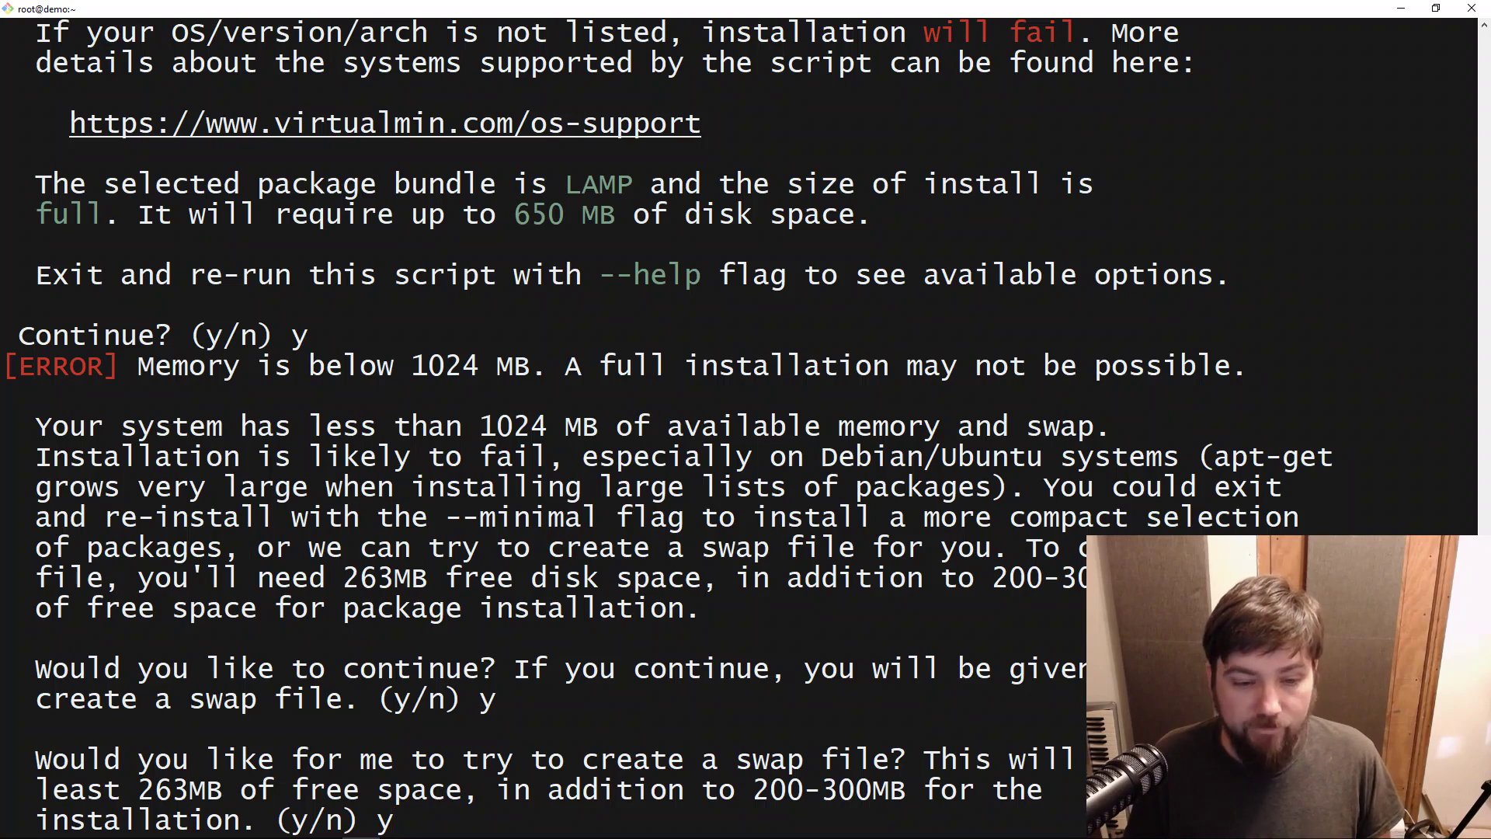
key("Return")
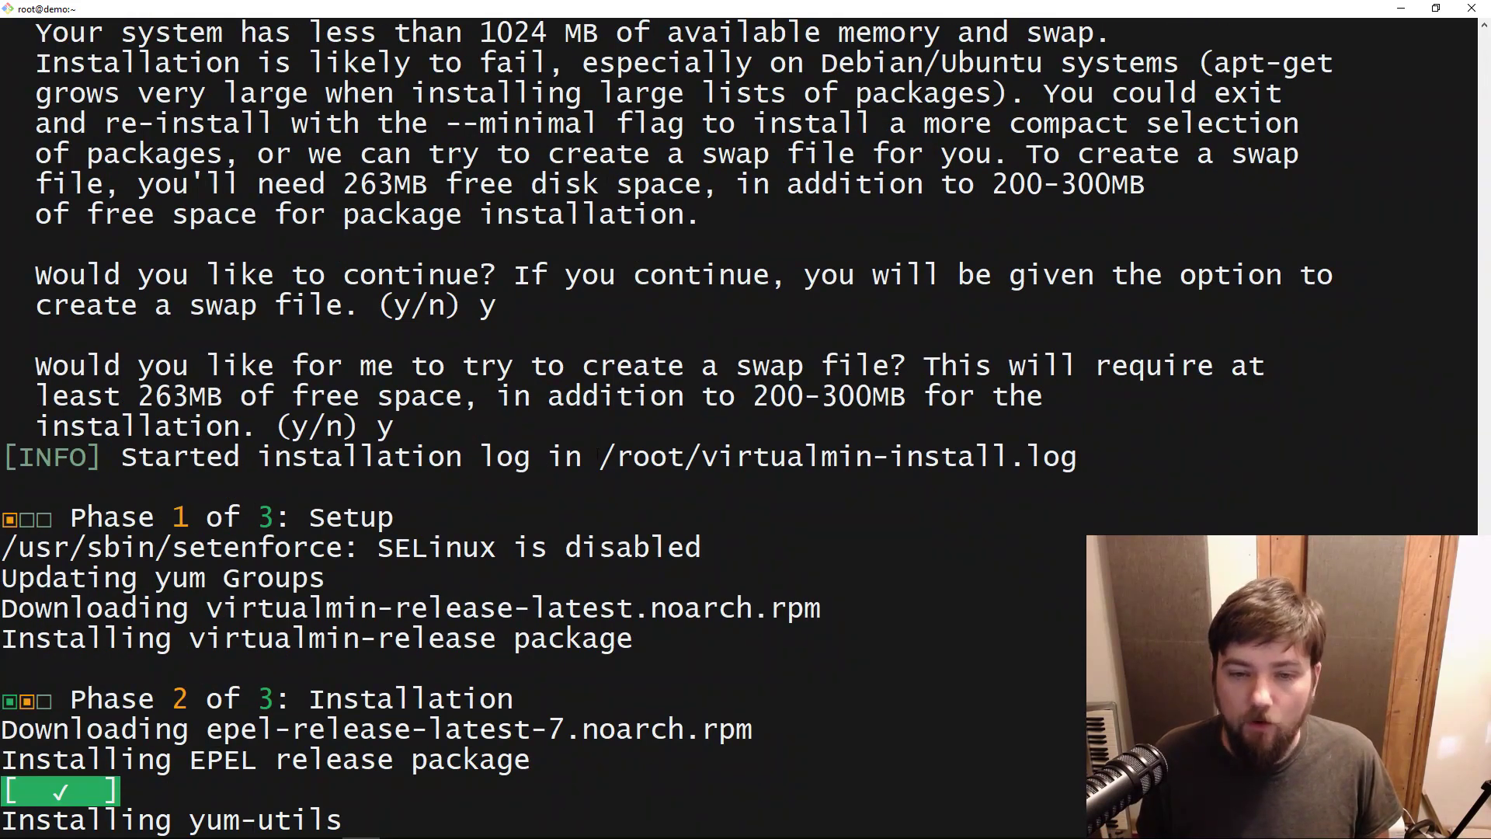
Step: Check the installation log's path, let the installation finish, and examine the address given for configuring Virtualmin
left_click_drag(582, 458, 1068, 463)
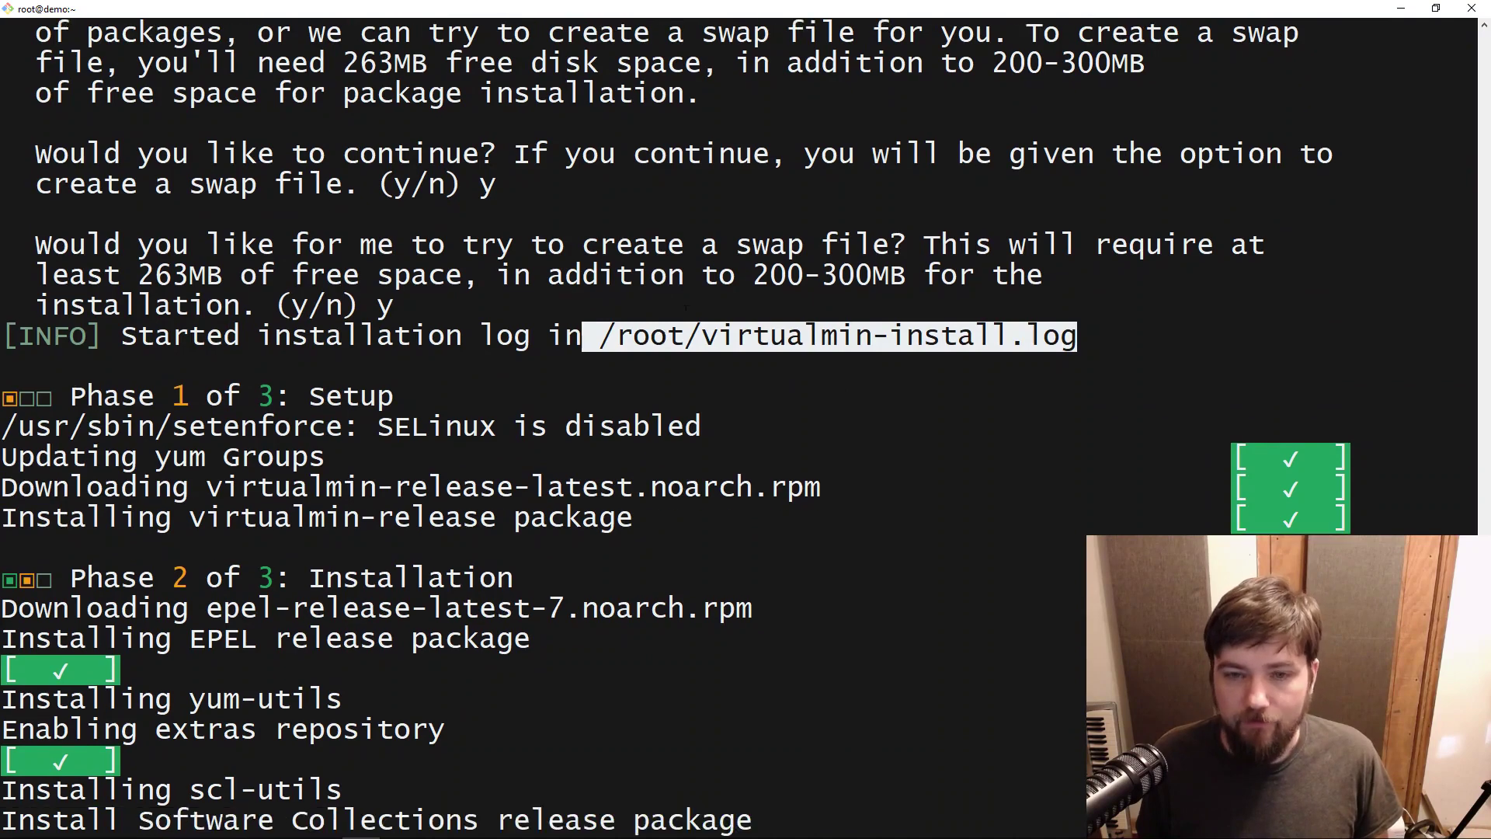
left_click(1102, 397)
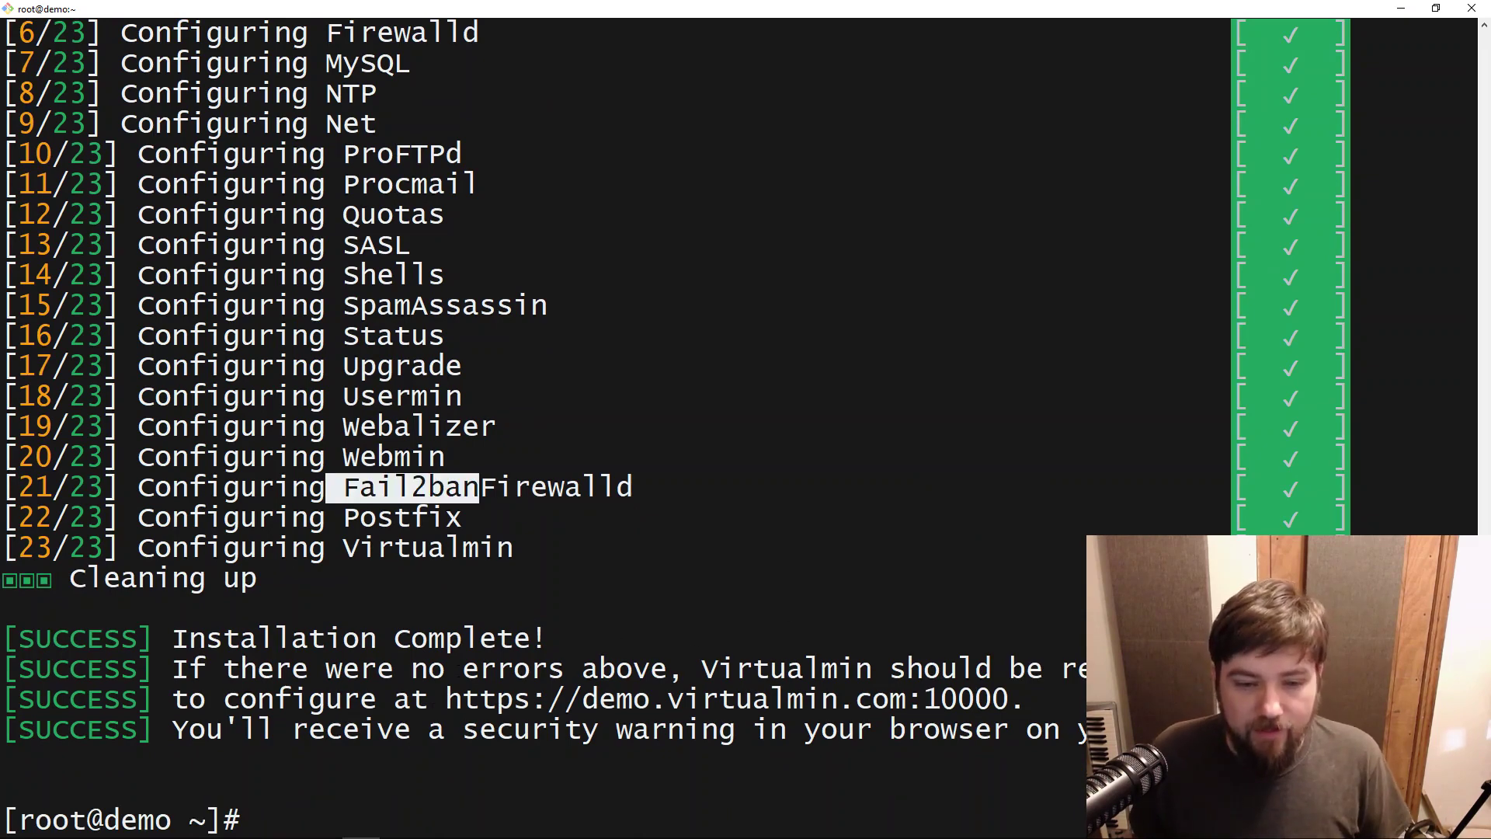
left_click_drag(448, 699, 1008, 701)
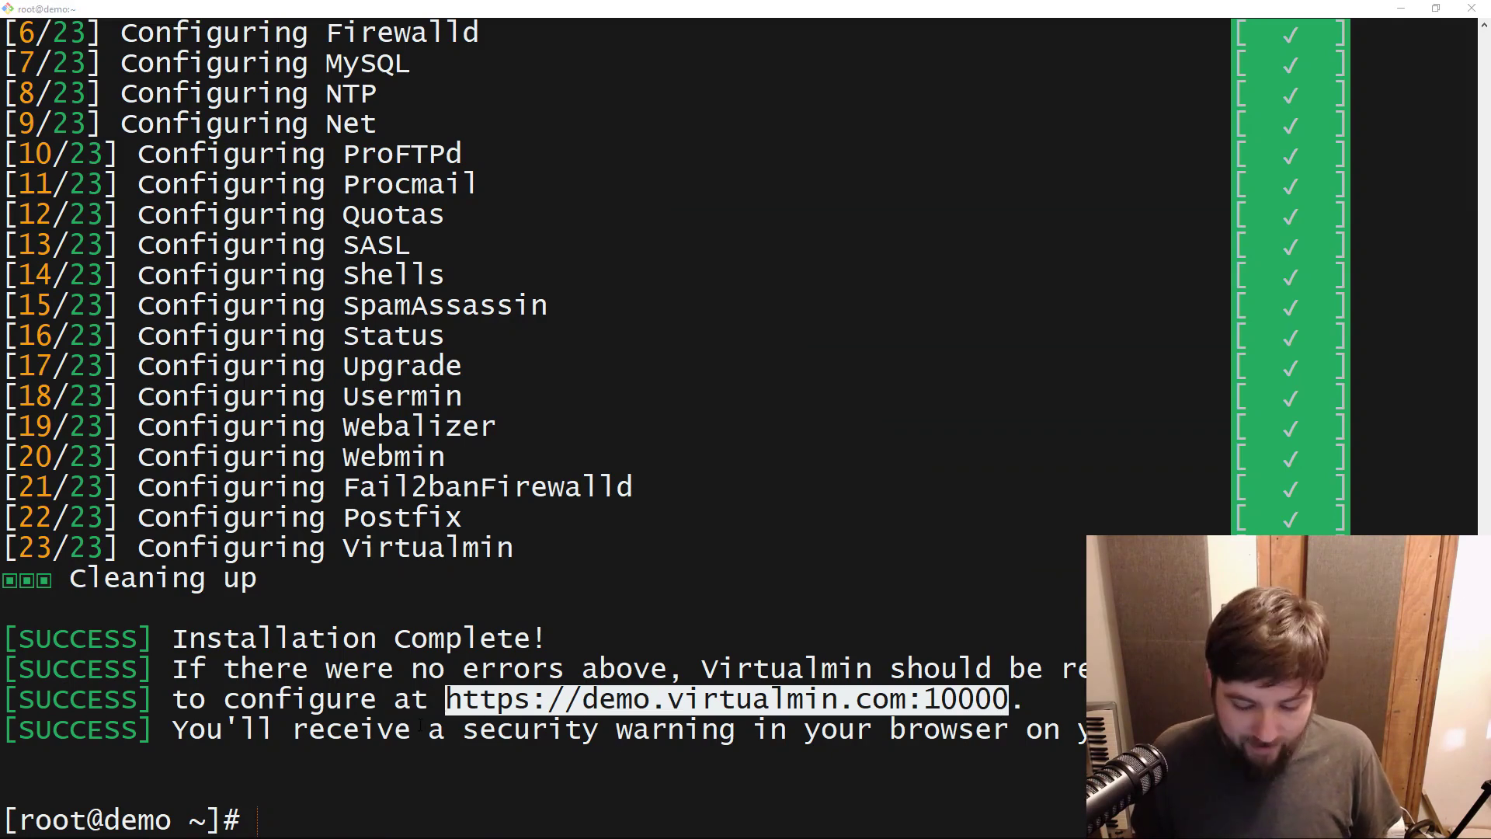
Step: Switch to the browser and copy the server's IP address from its Vultr overview page
key("alt+Tab")
left_click(80, 8)
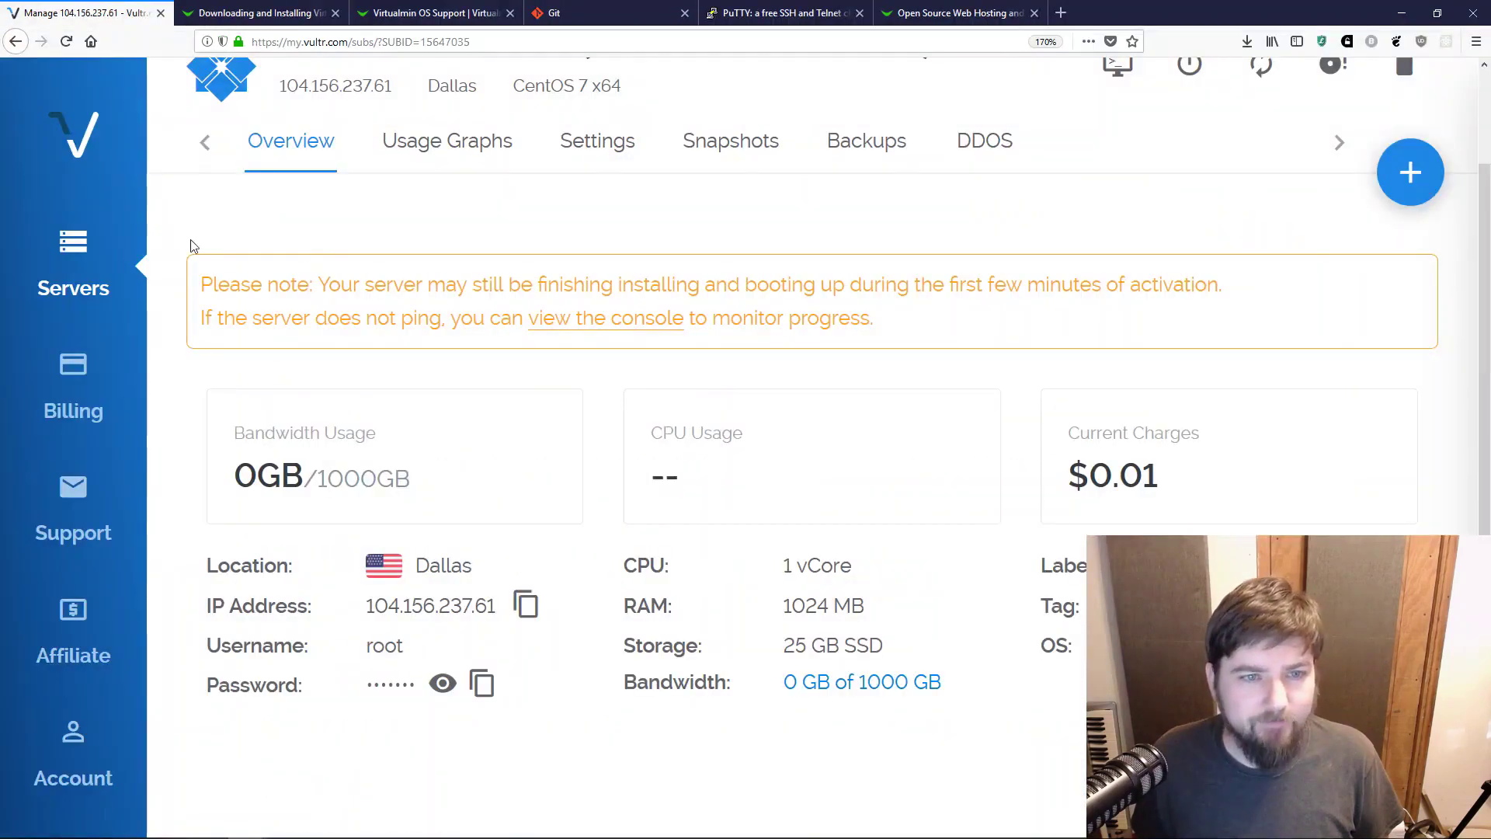
left_click(526, 606)
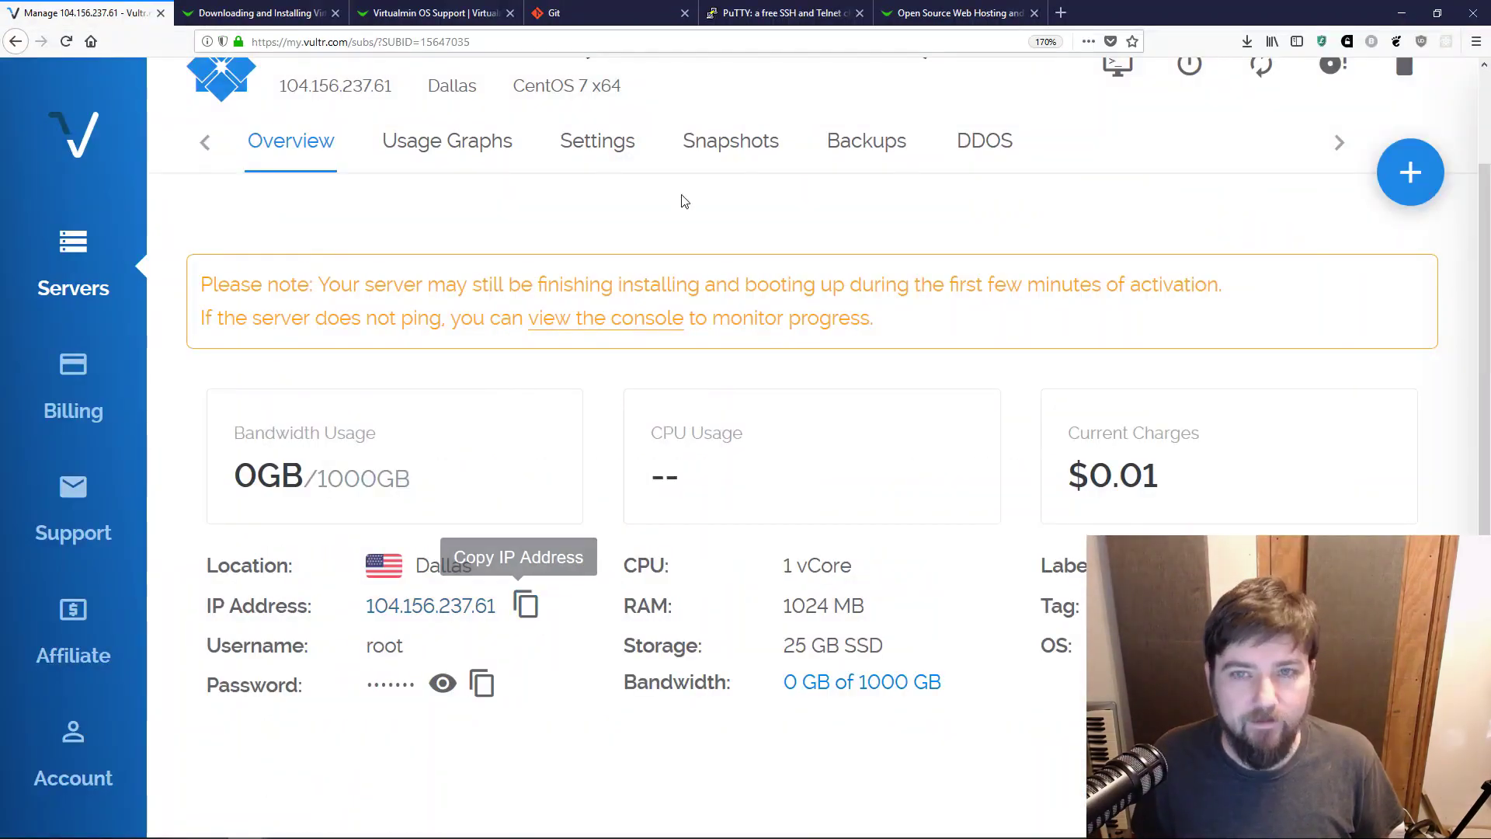
left_click(1030, 6)
left_click(375, 41)
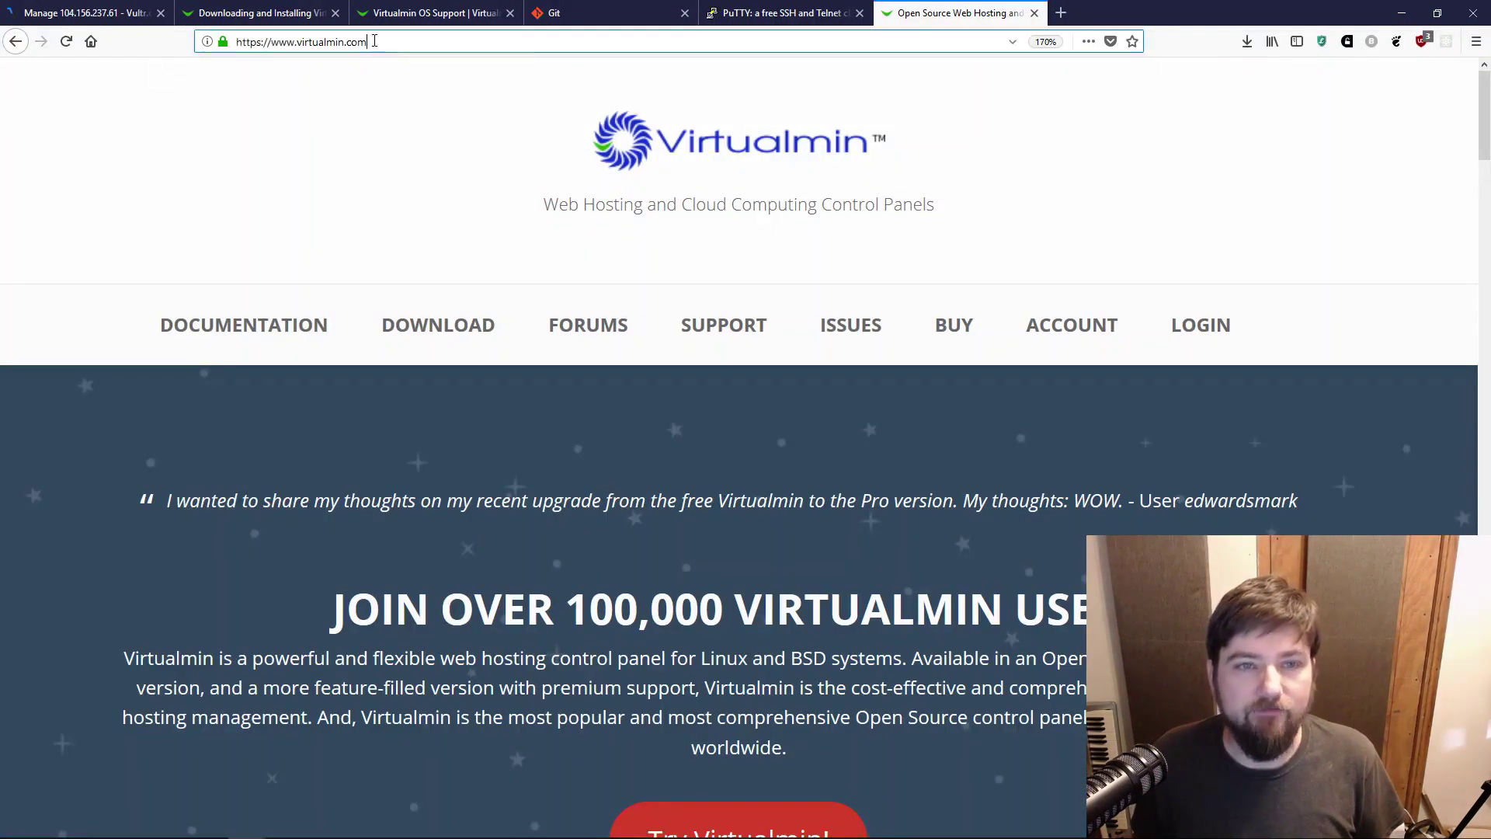
key("ctrl+a")
key("ctrl+v")
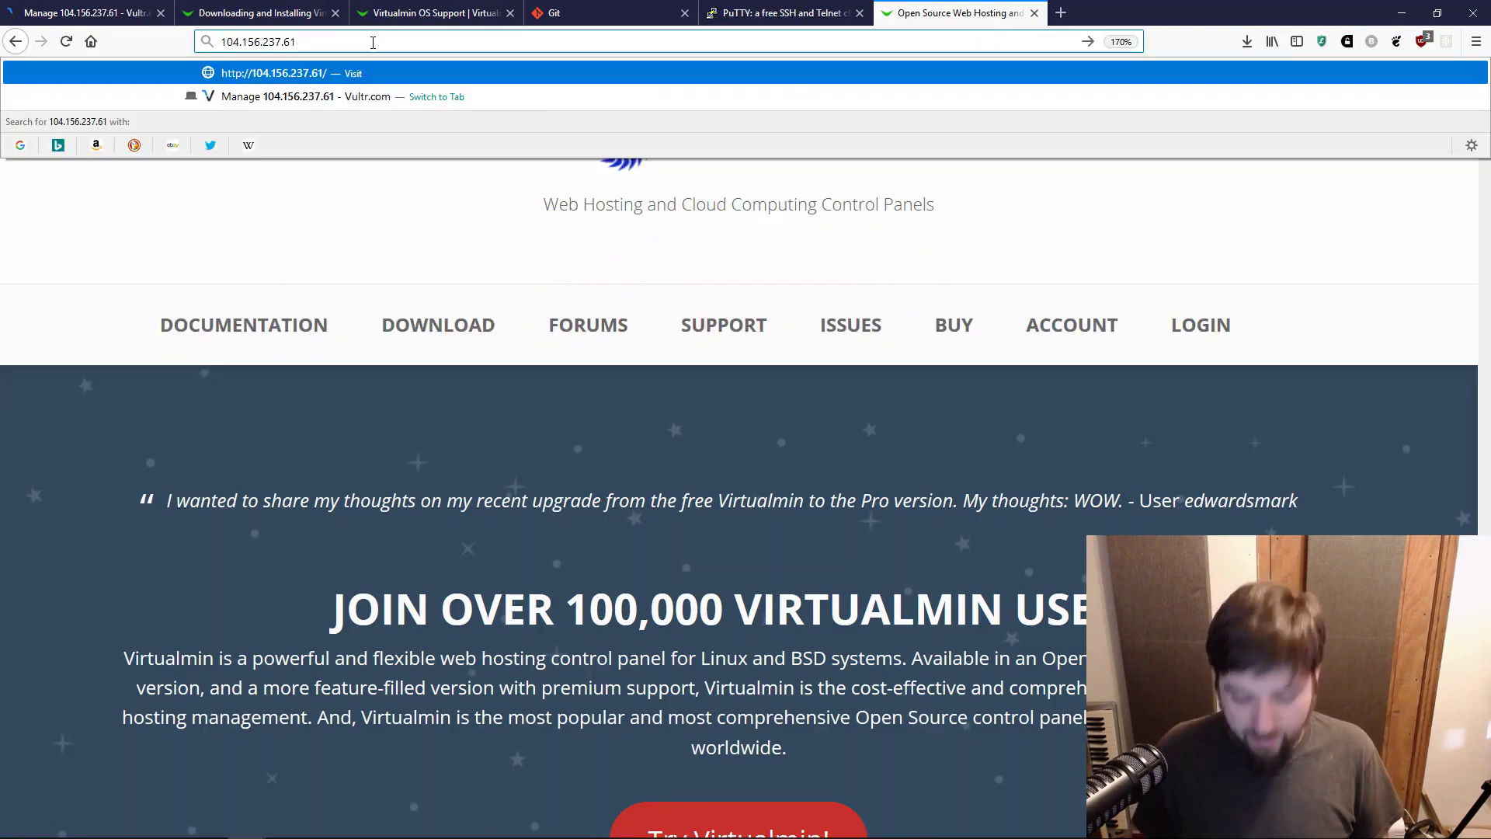
type(":10000")
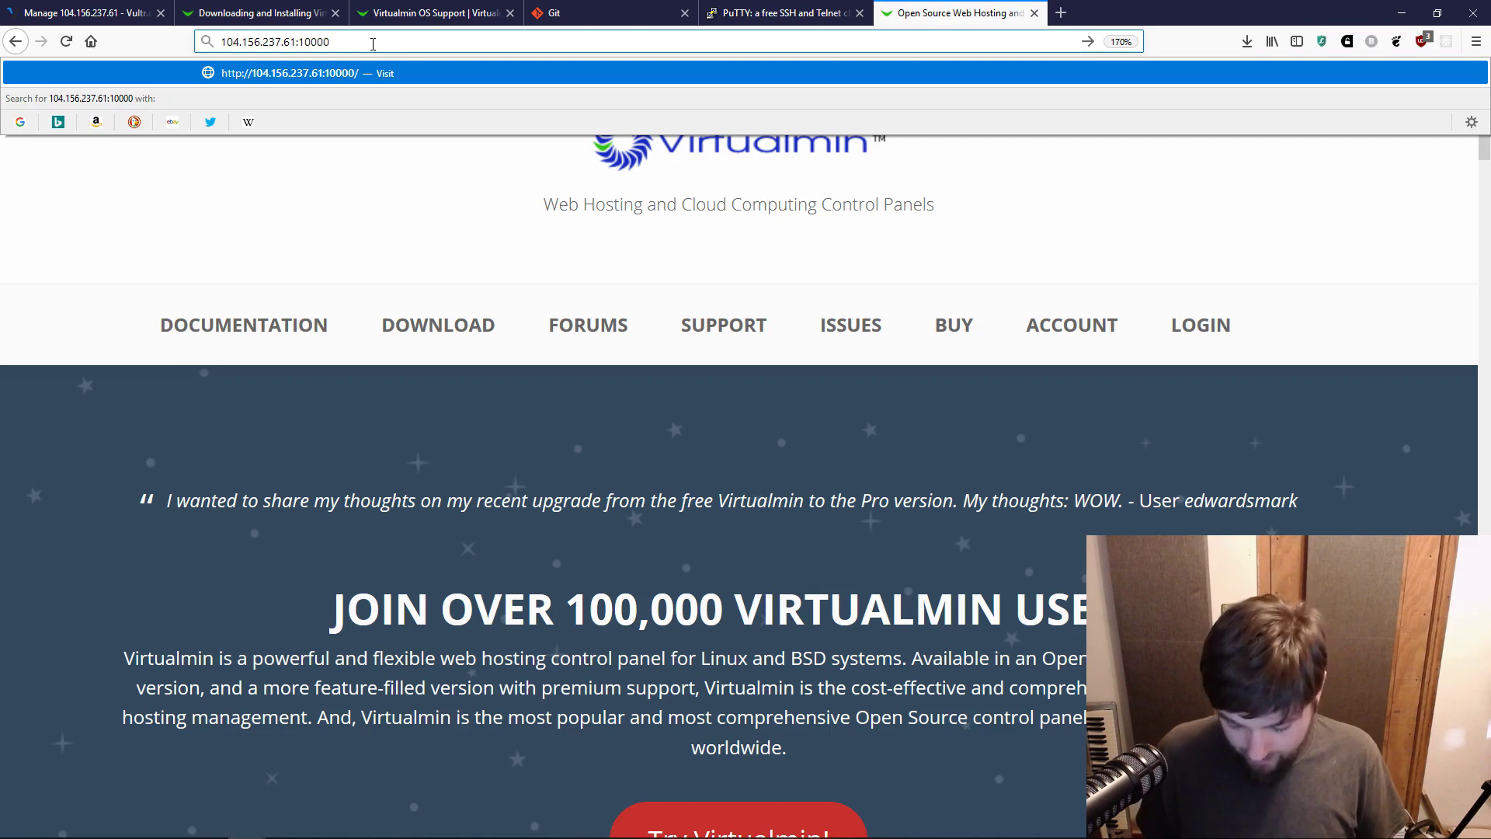
key("Escape")
key("Home")
type("https")
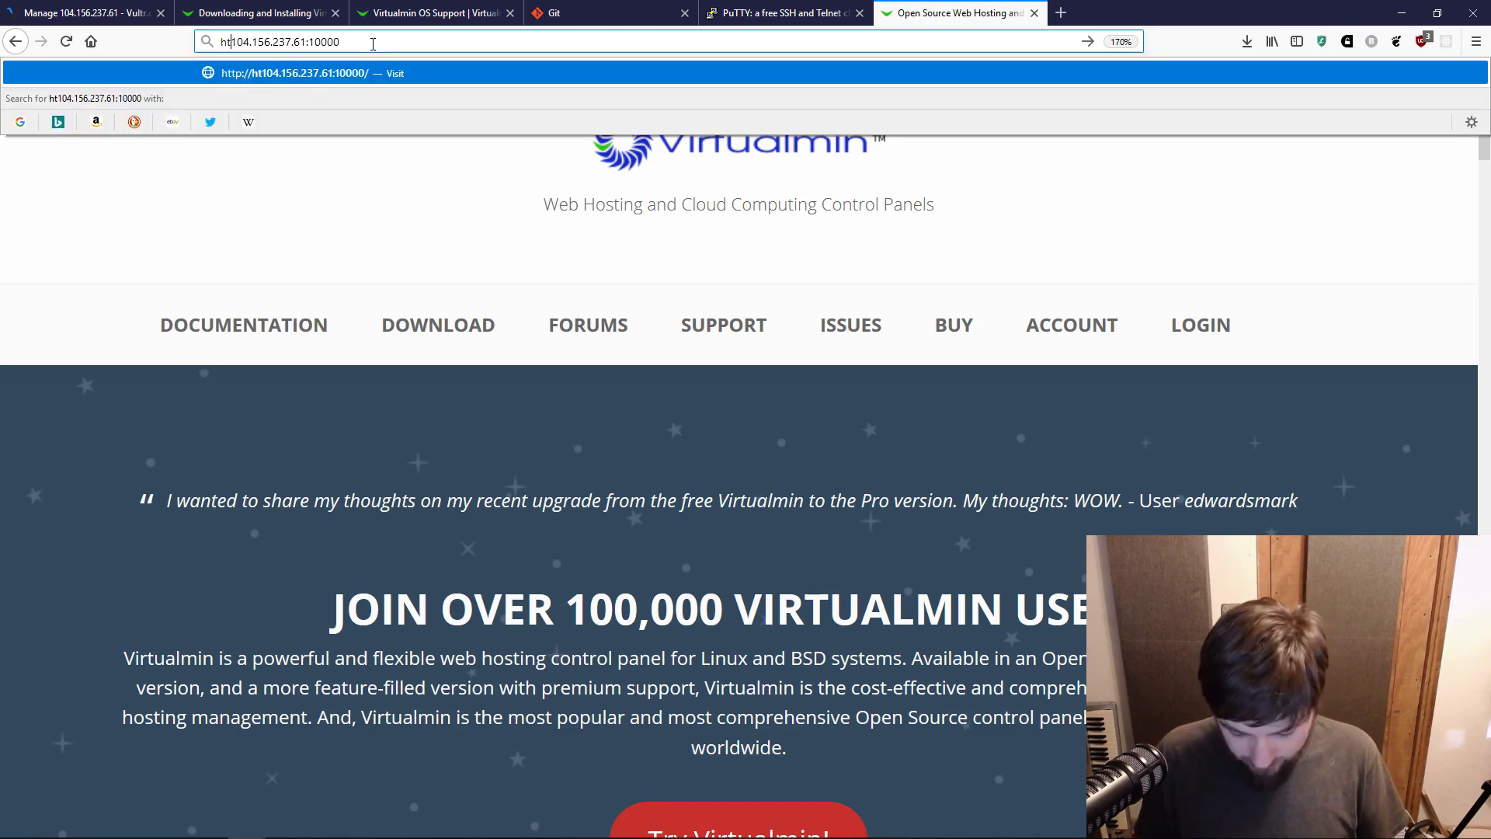
type("://")
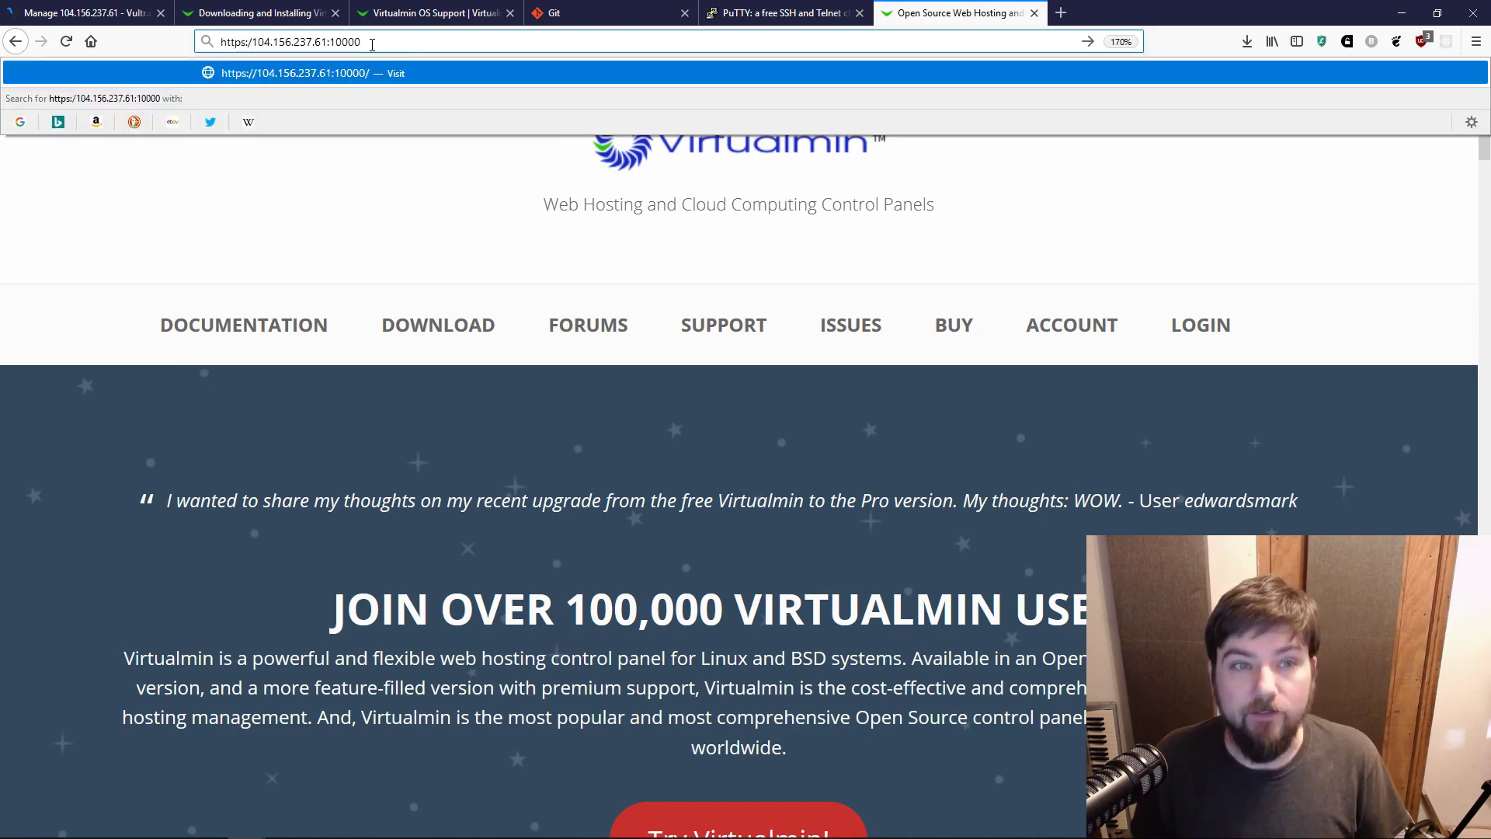
key("End")
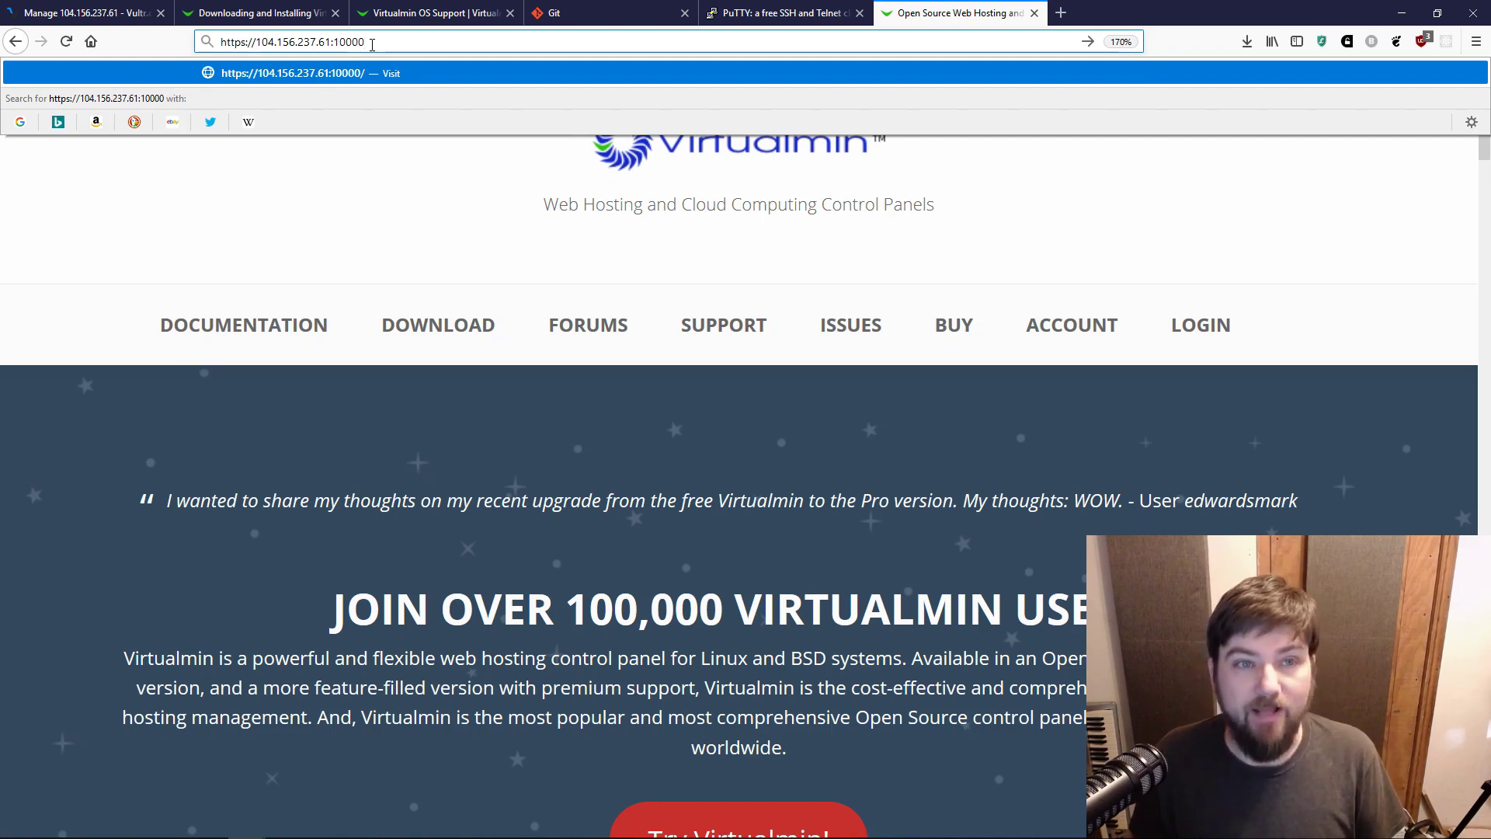
key("Return")
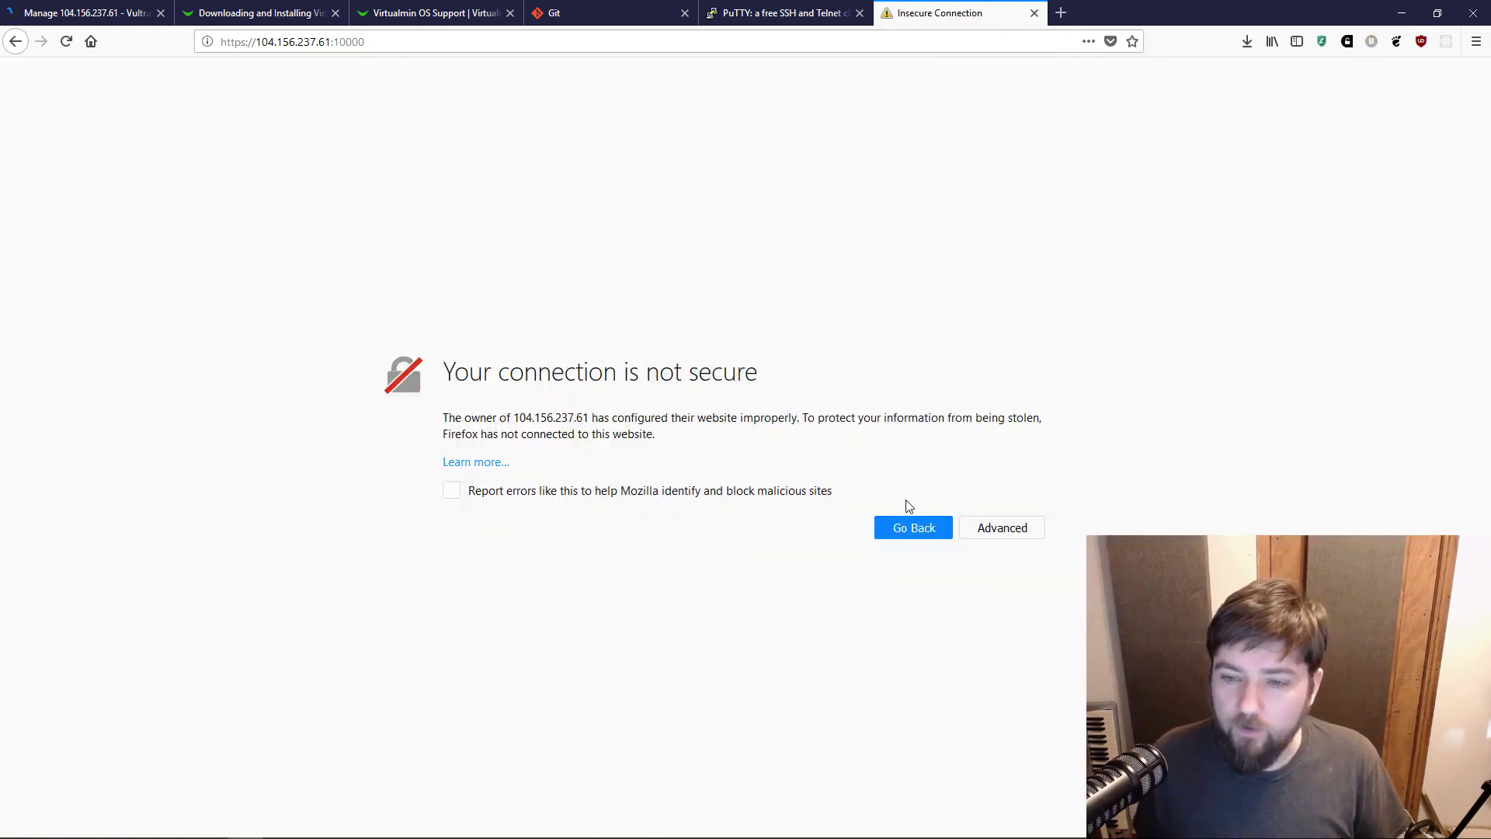
Step: Add a permanently stored security exception for the self-signed certificate of 104.156.237.61:10000
left_click(995, 522)
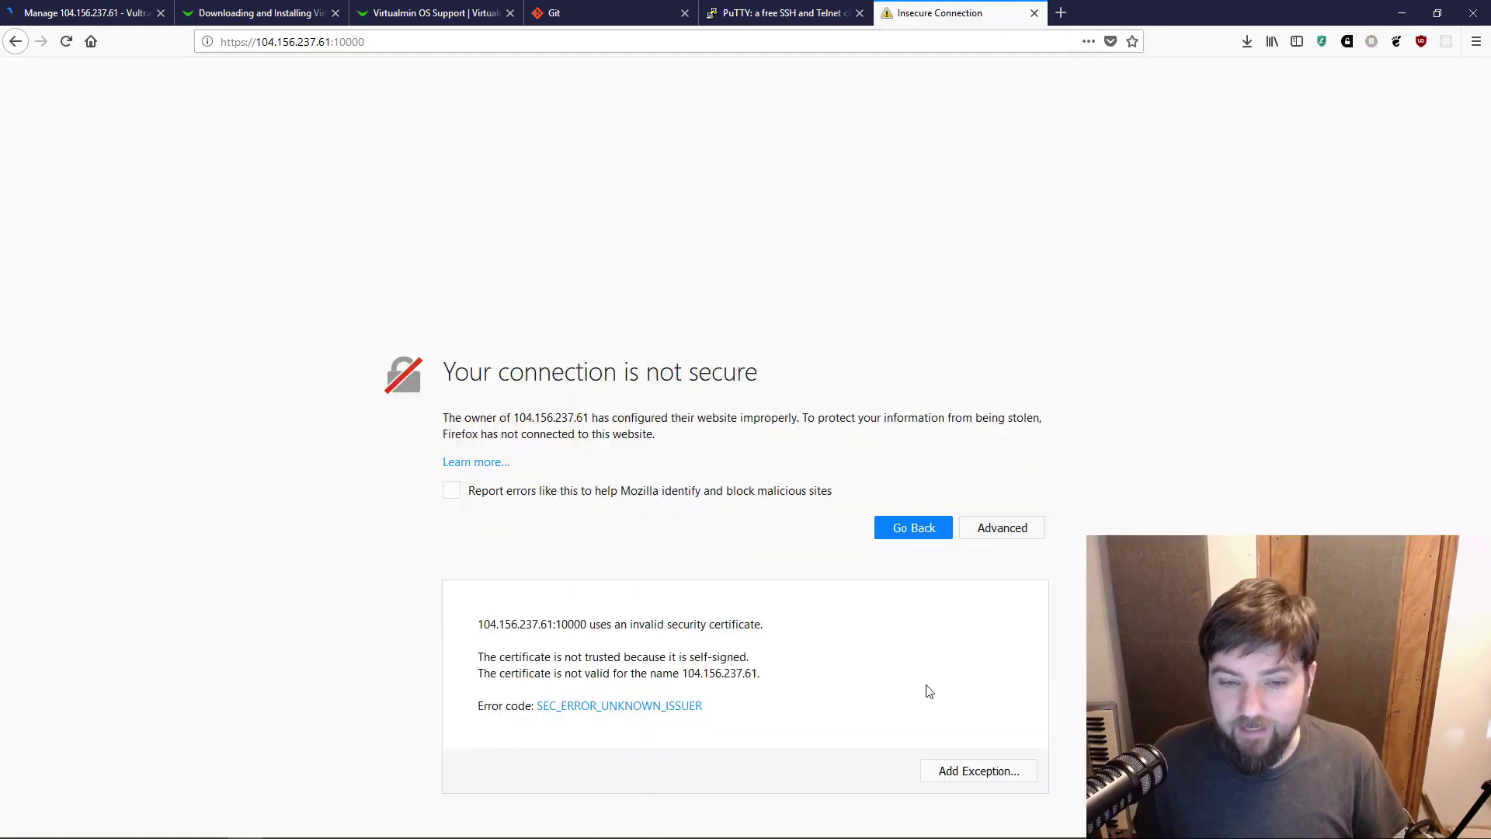
left_click(955, 774)
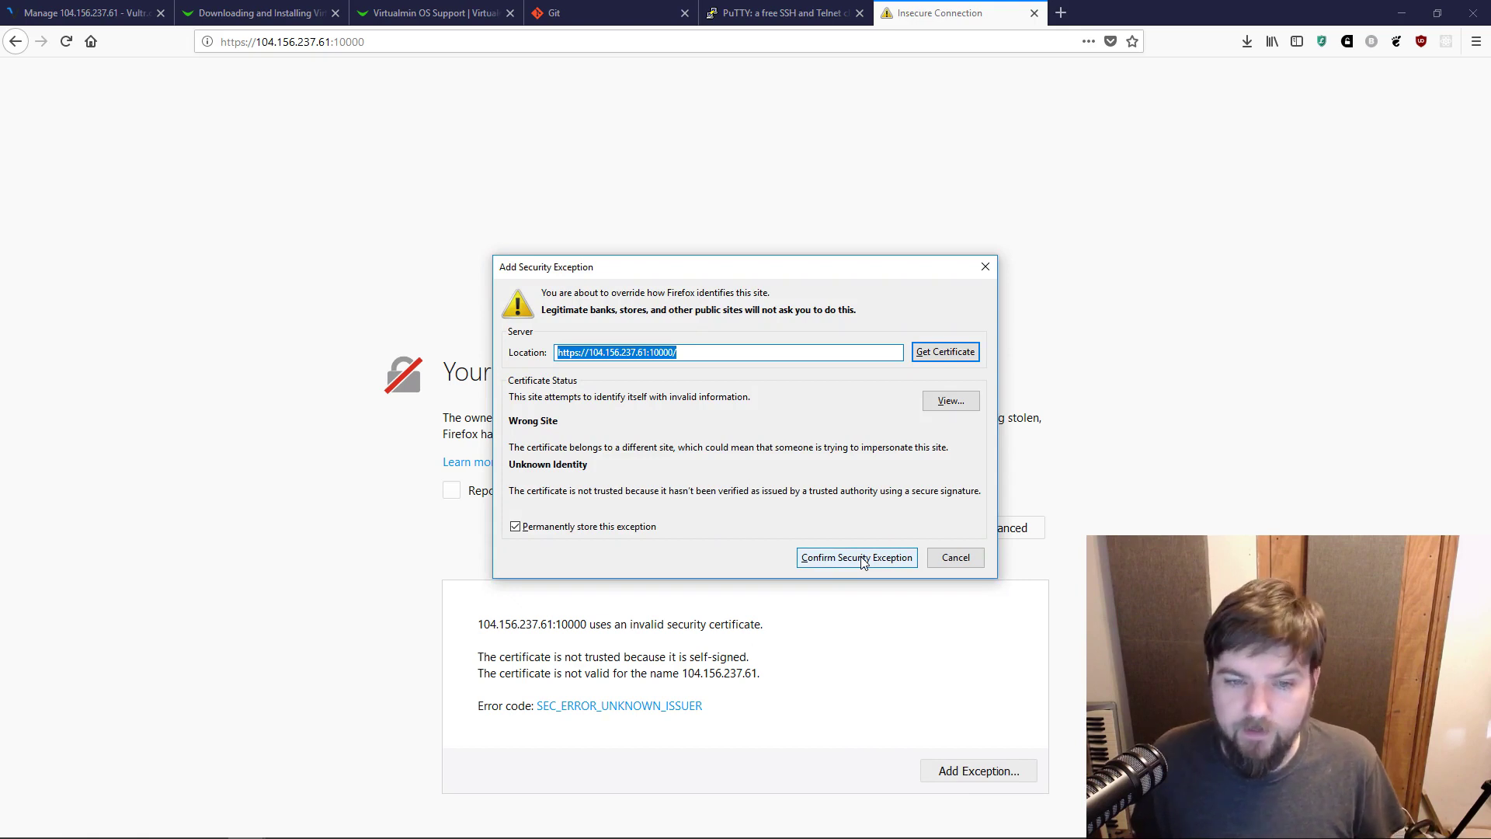
left_click(858, 557)
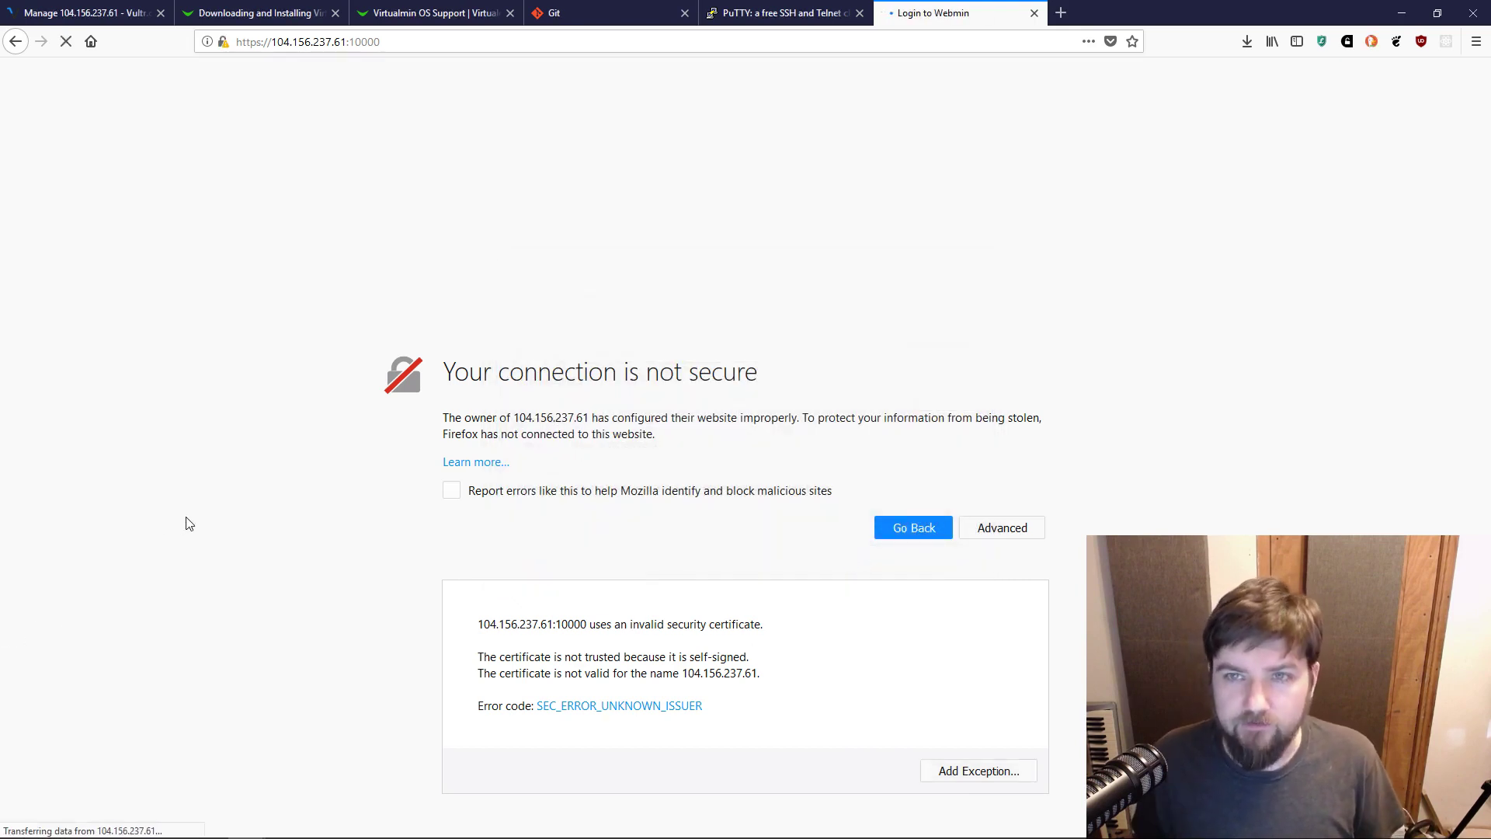
Step: Sign in to Webmin as root with the server password copied from the Vultr overview page, and decline saving the login in the browser
left_click(46, 13)
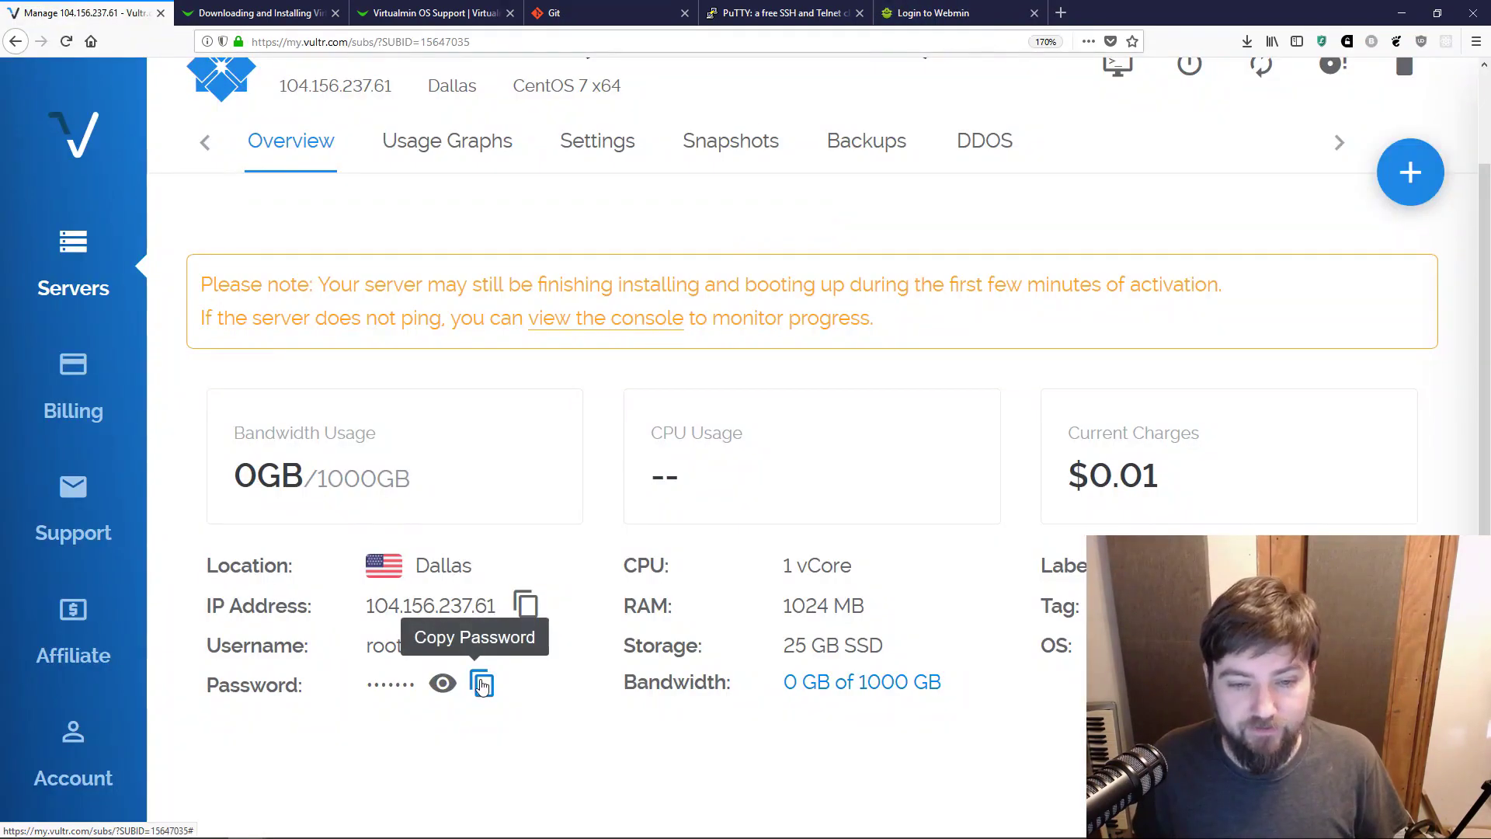
left_click(932, 13)
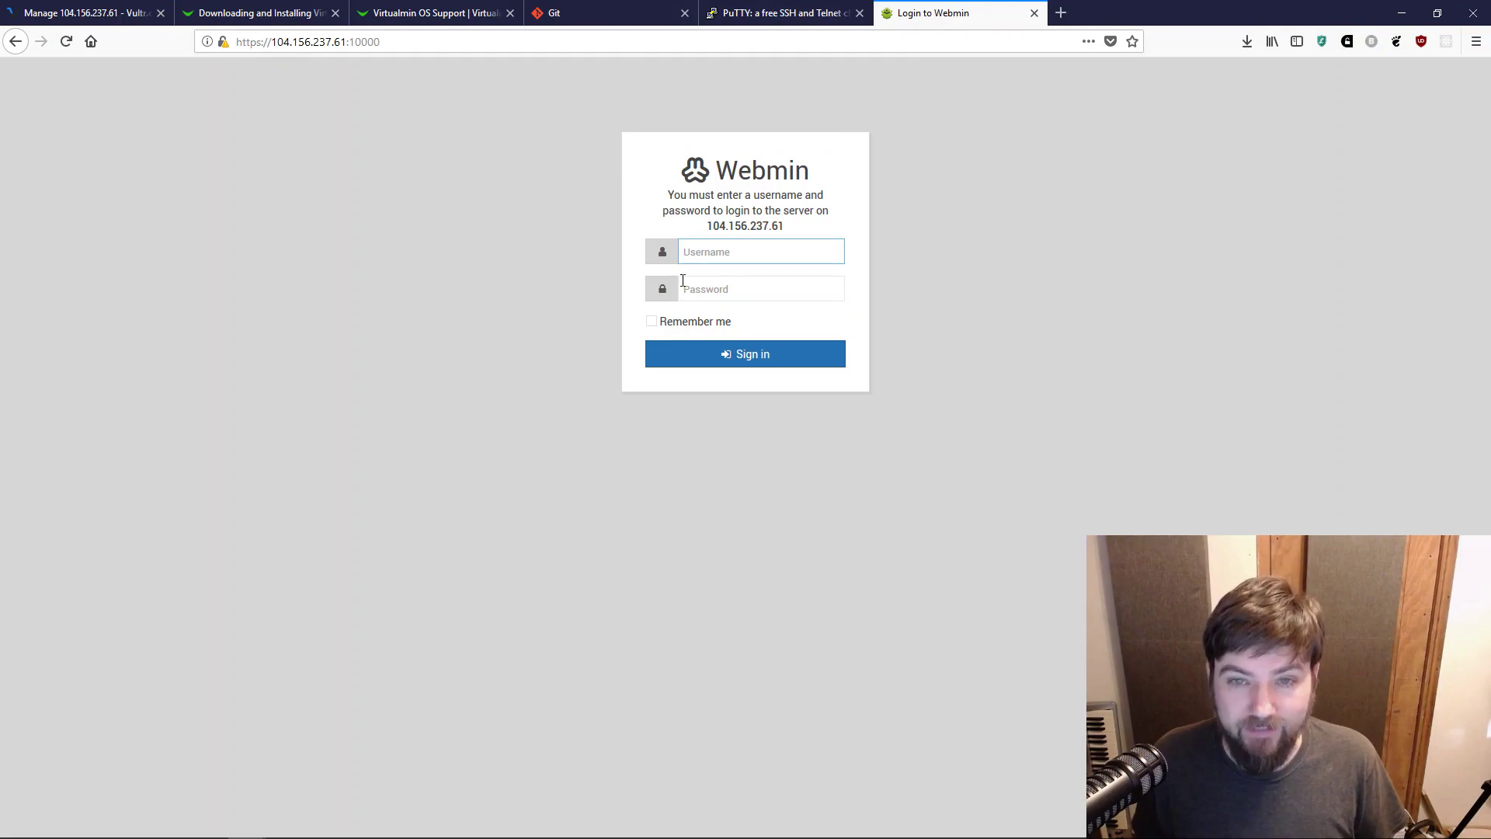
type("r")
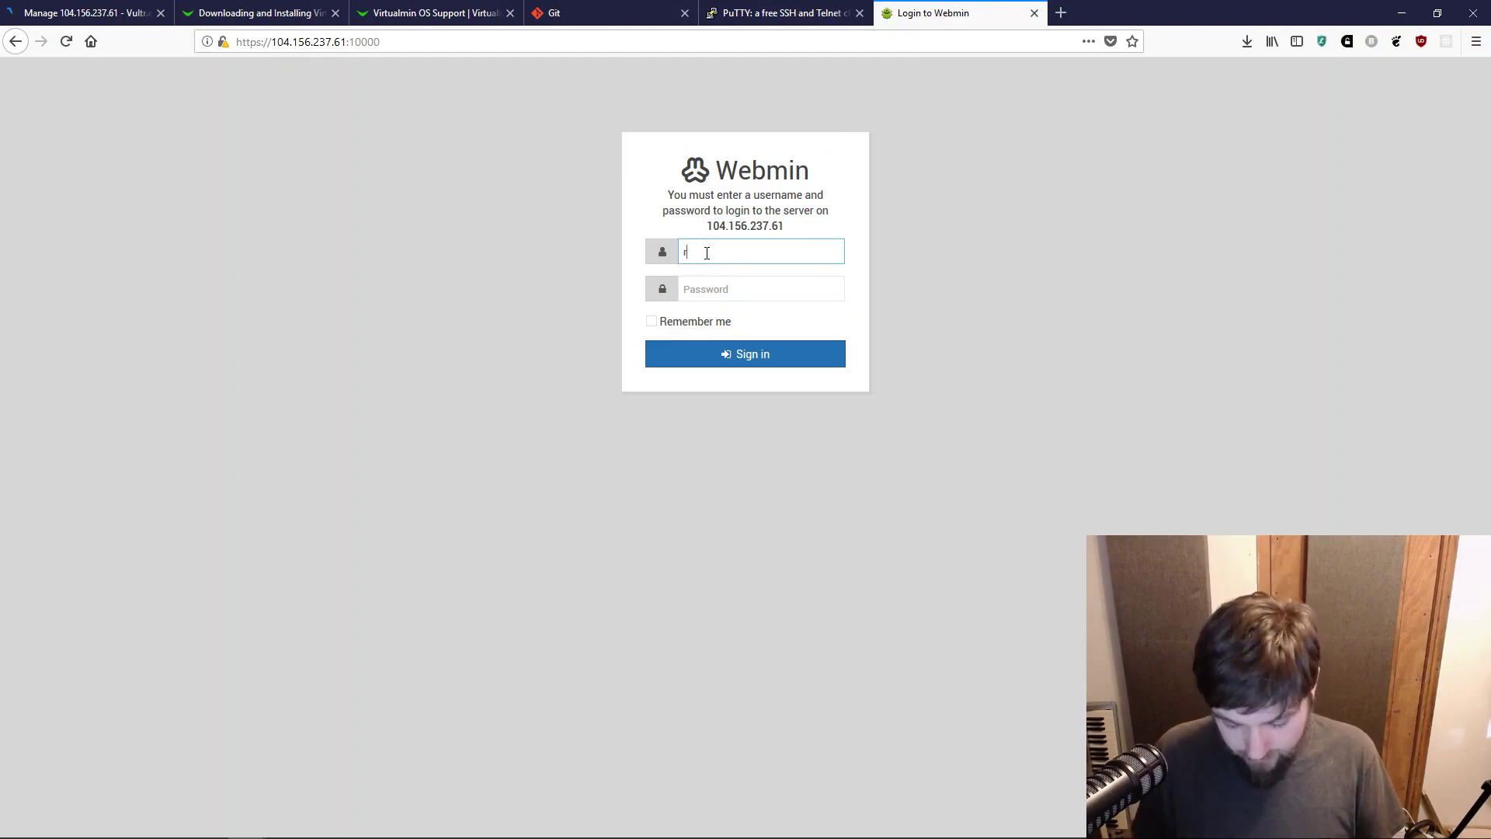
type("oot")
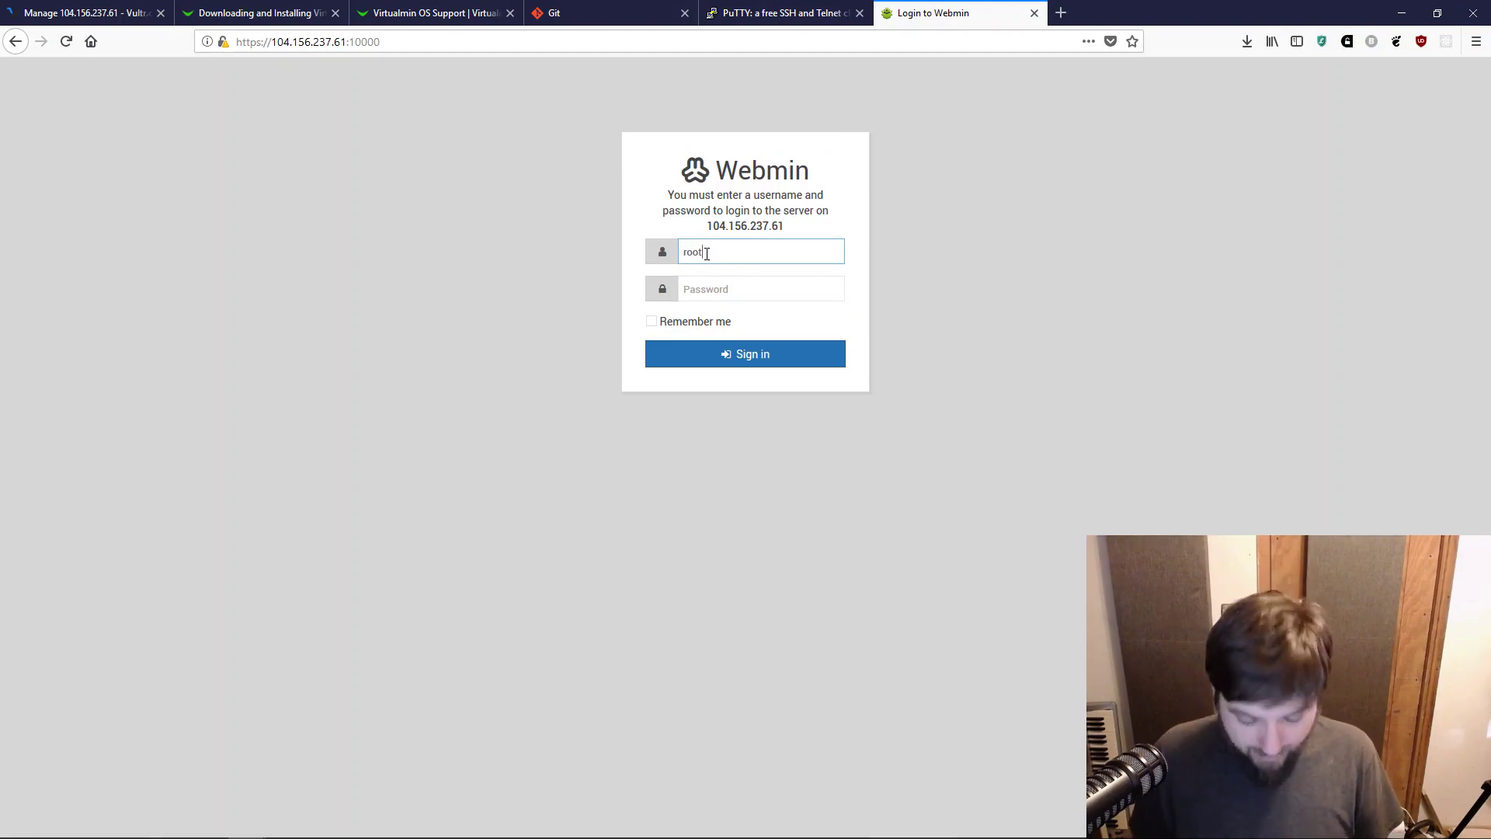
key("Tab")
key("ctrl+v")
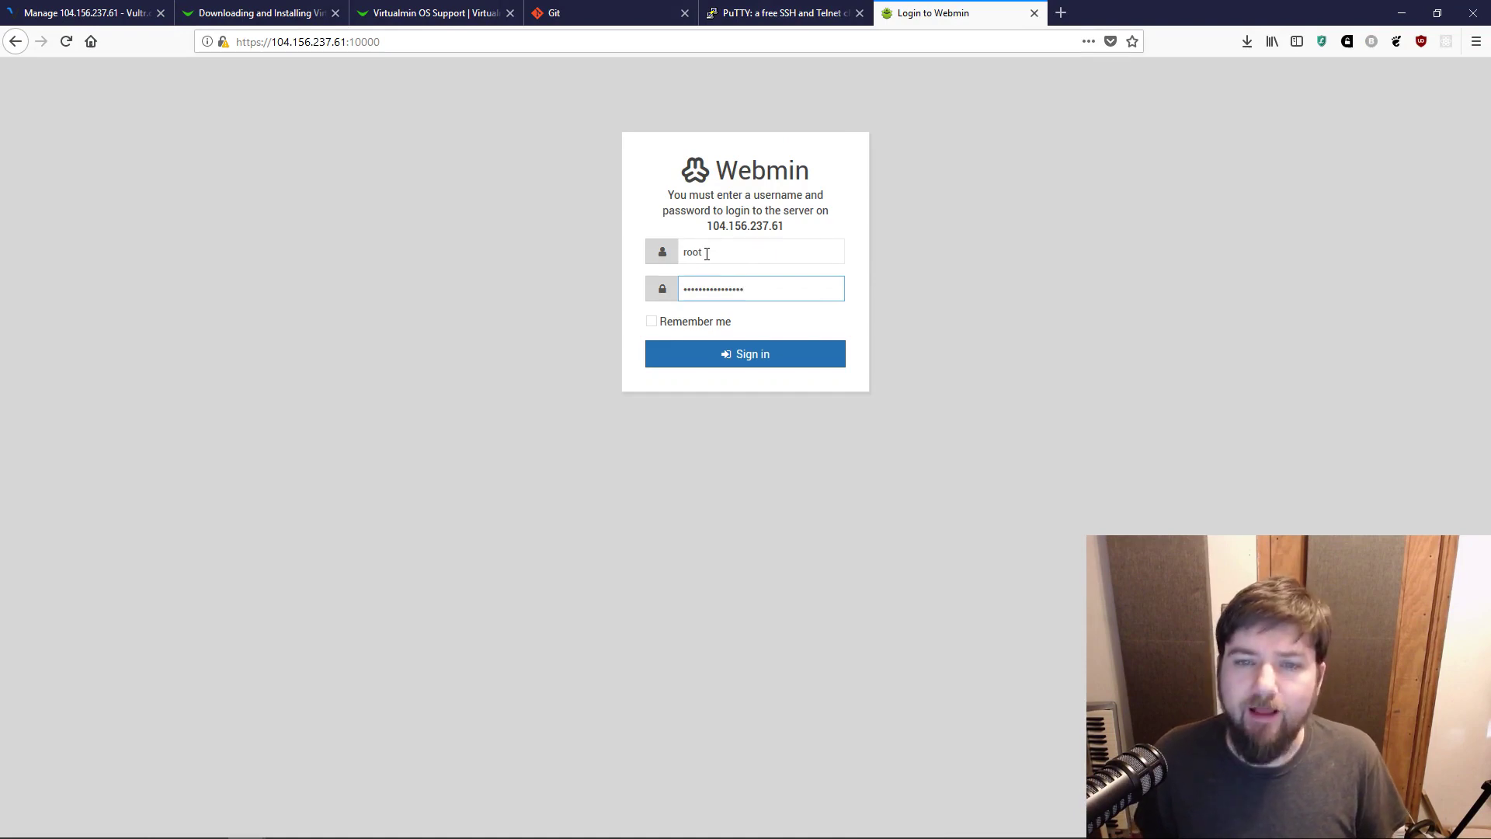
left_click(752, 357)
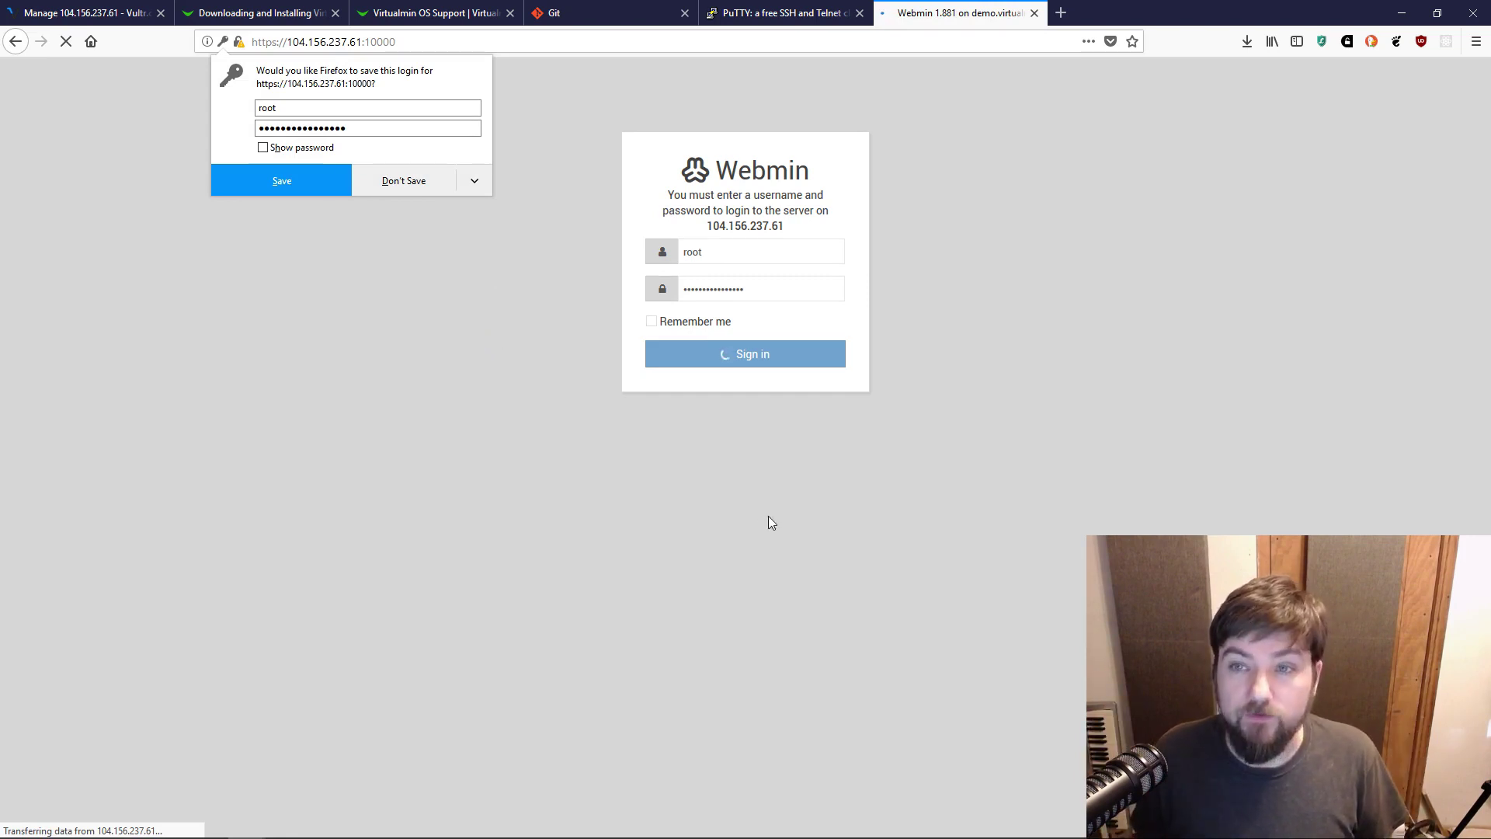
left_click(410, 182)
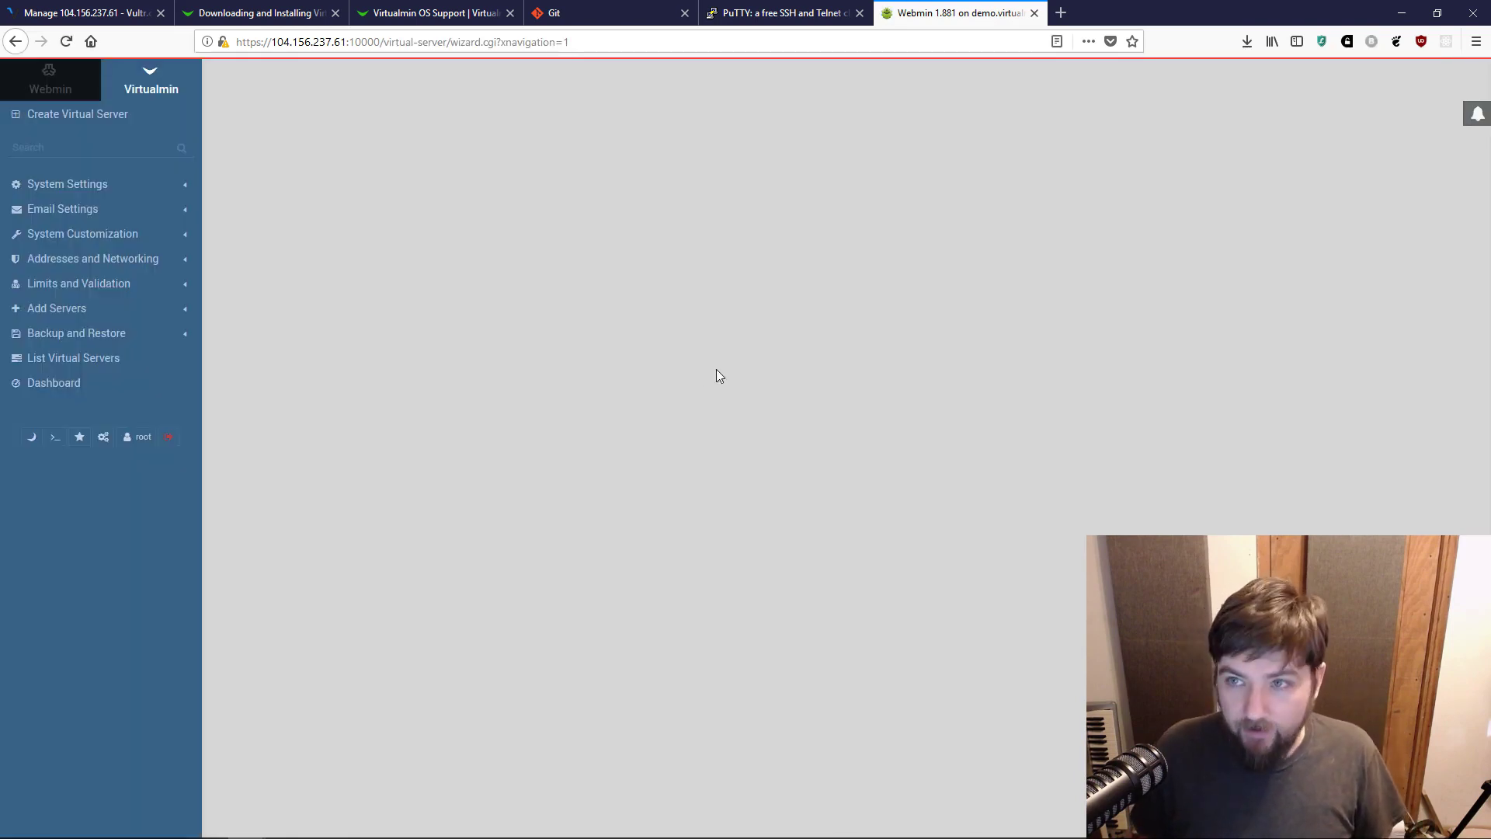
Step: Decline the notification request from 104.156.237.61:10000 on the Post-Installation Wizard's introduction page
key("ctrl+plus")
key("ctrl+plus")
key("ctrl+plus")
key("ctrl+plus")
key("ctrl+plus")
key("ctrl+plus")
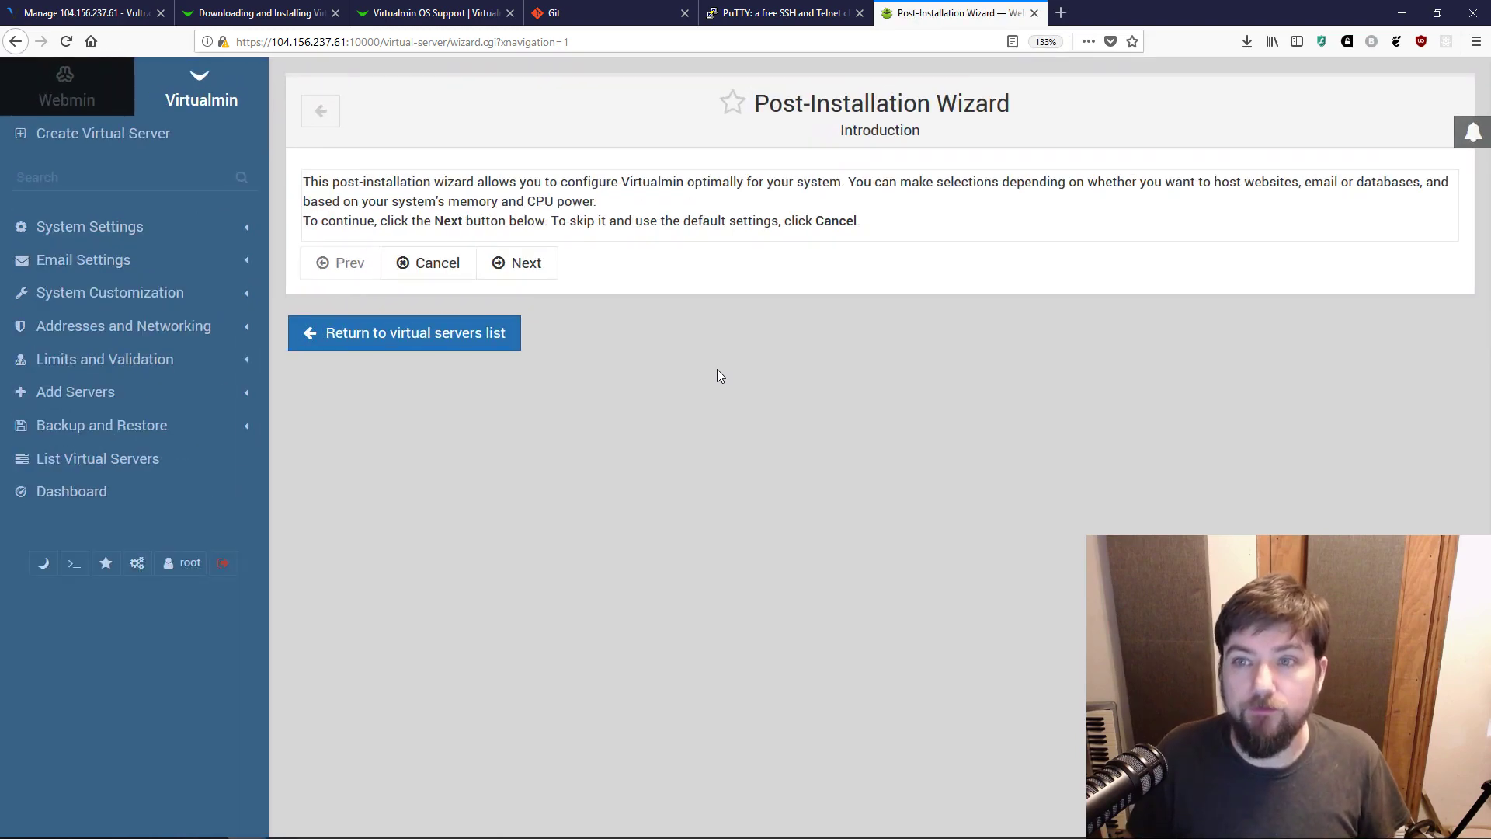
key("ctrl+minus")
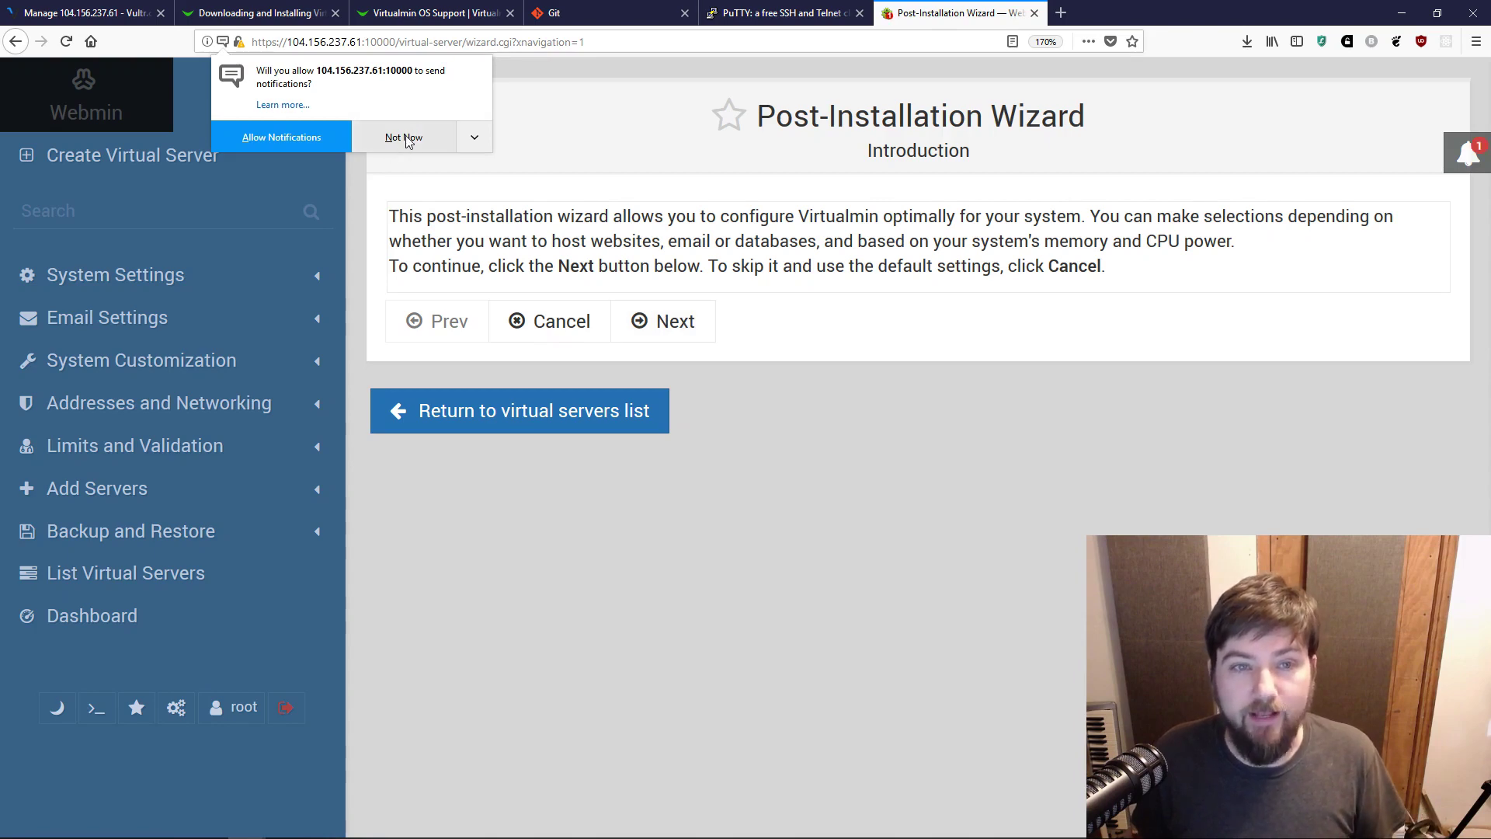
left_click(258, 141)
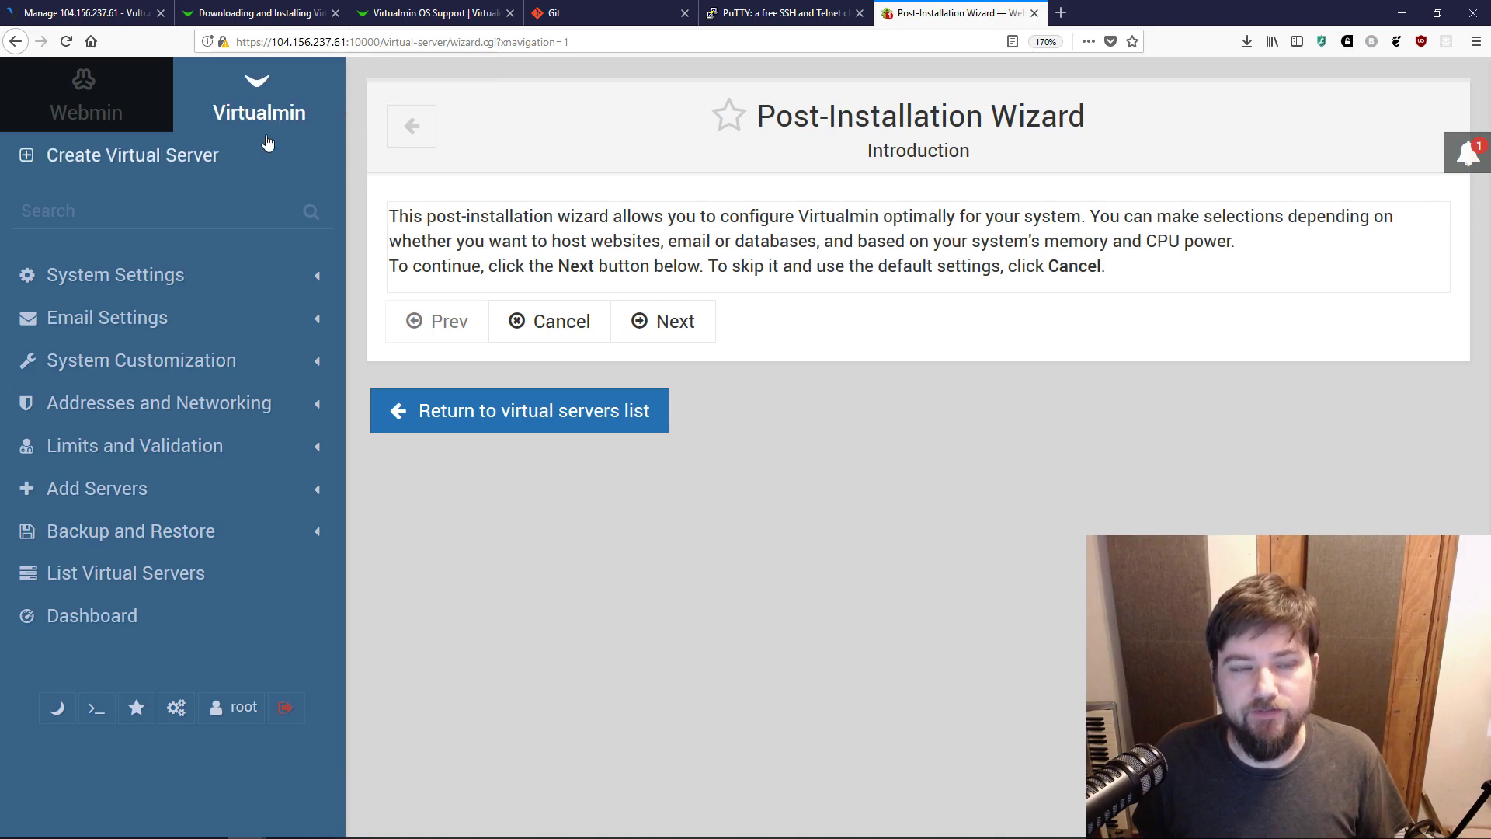
Step: Start the Post-Installation Wizard and set memory use to preload the Virtualmin libraries, with the email domain lookup server left at No
left_click(672, 323)
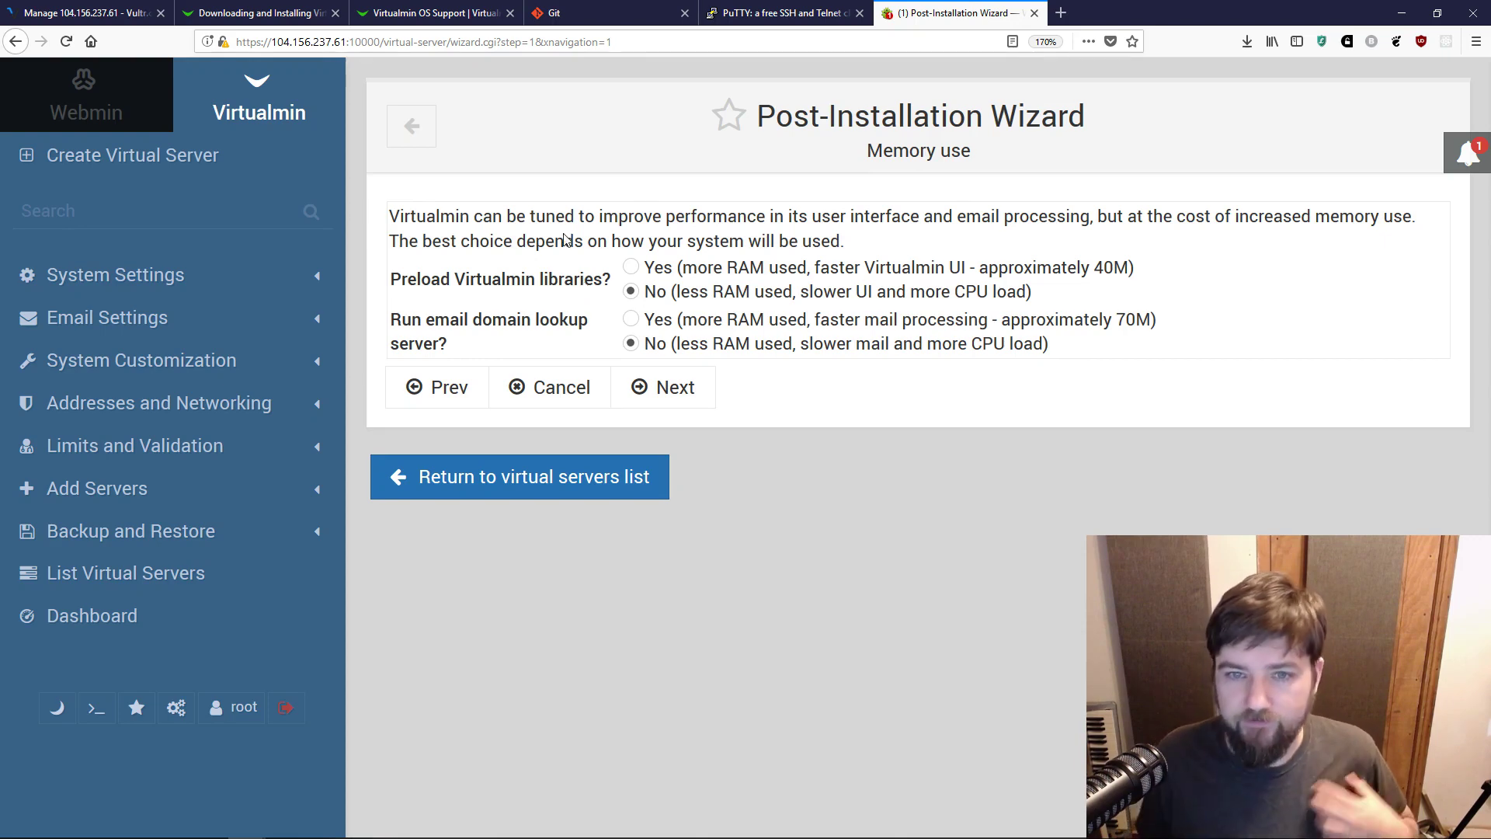
left_click(631, 267)
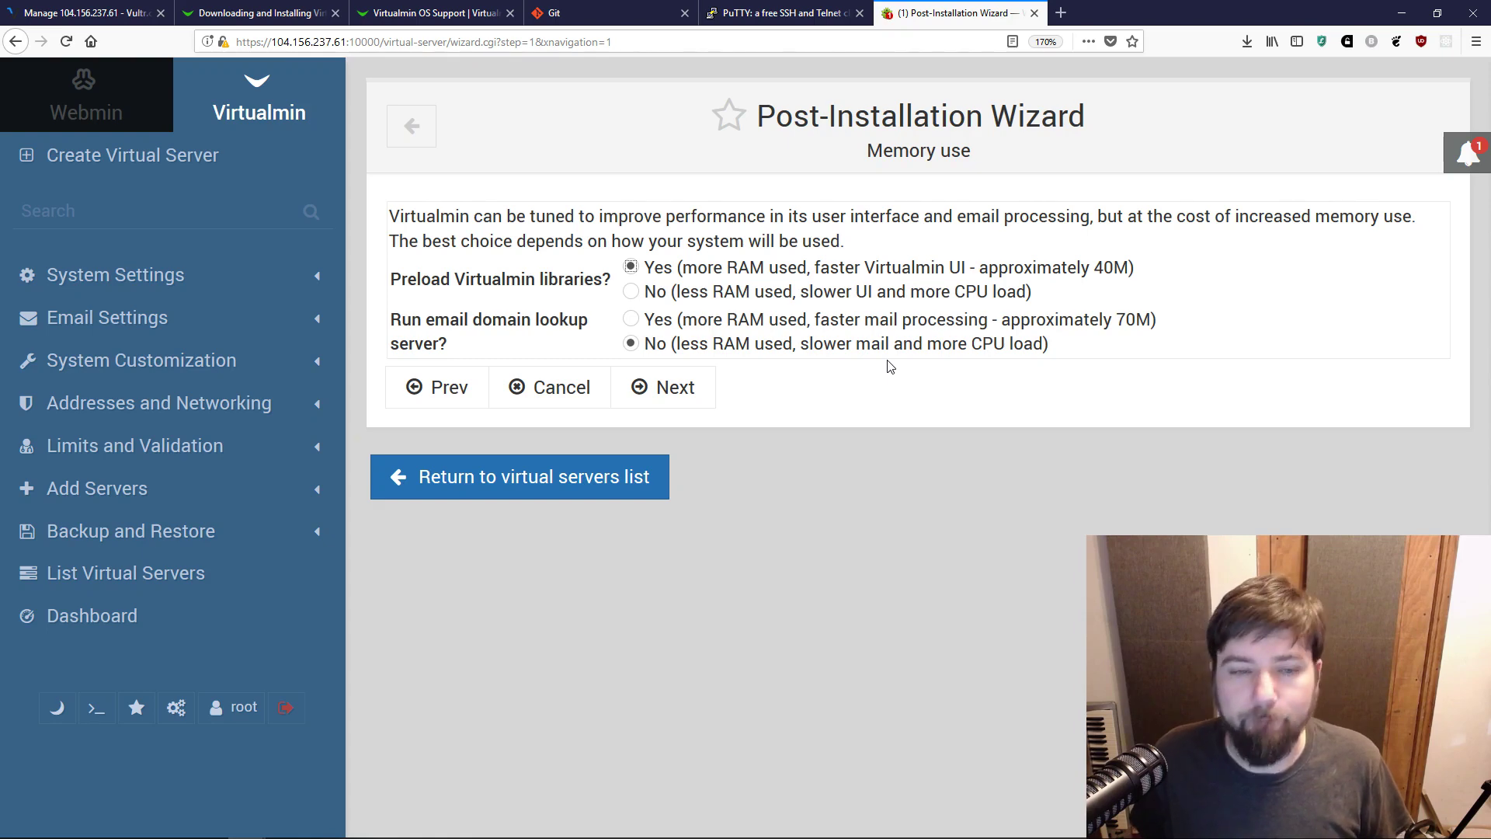
left_click(682, 395)
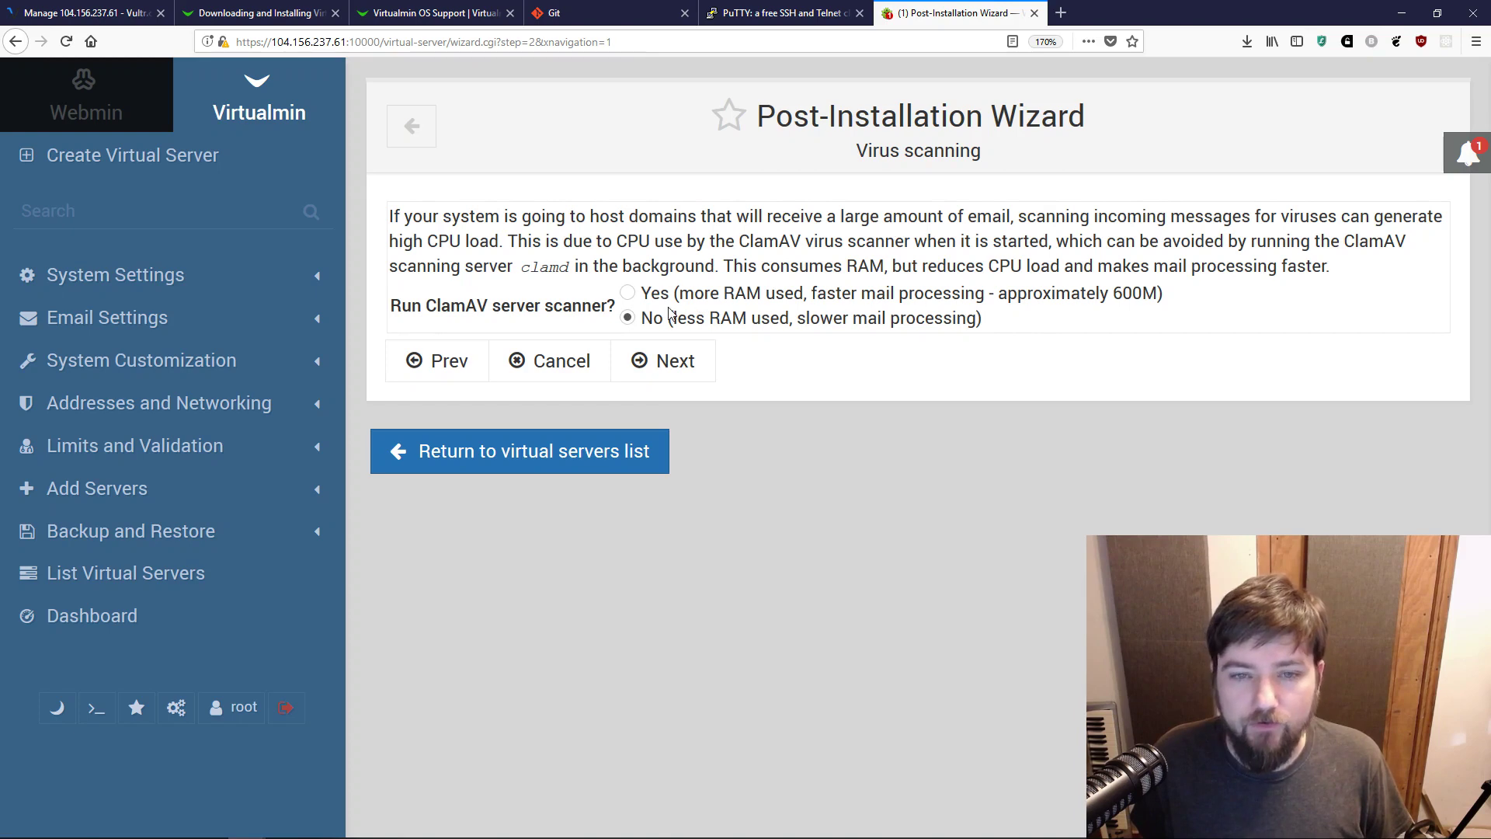
Step: Choose No for both the ClamAV server scanner and the SpamAssassin server filter in the wizard
left_click(629, 295)
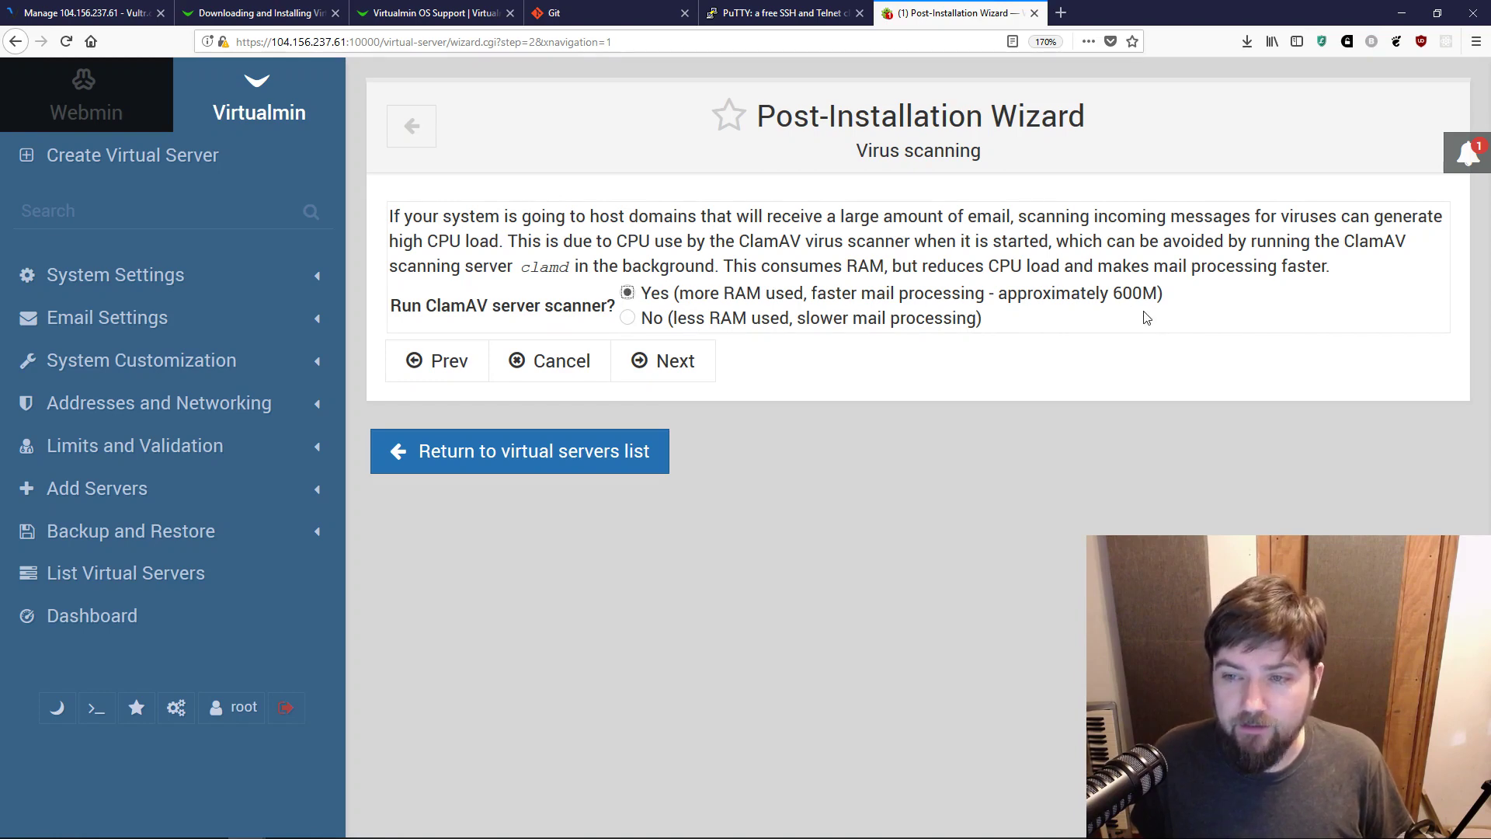
left_click(628, 319)
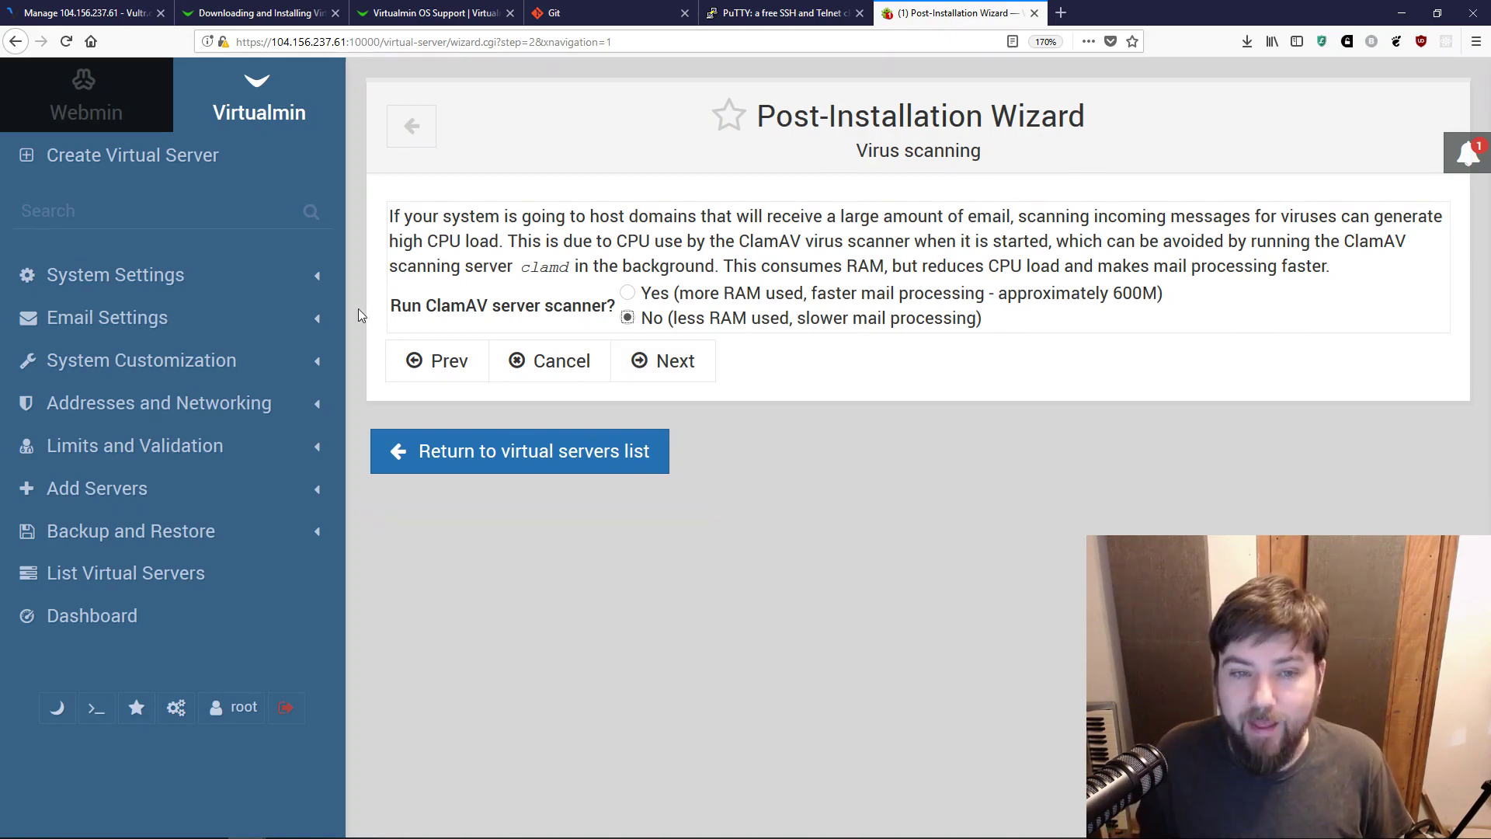
left_click(657, 370)
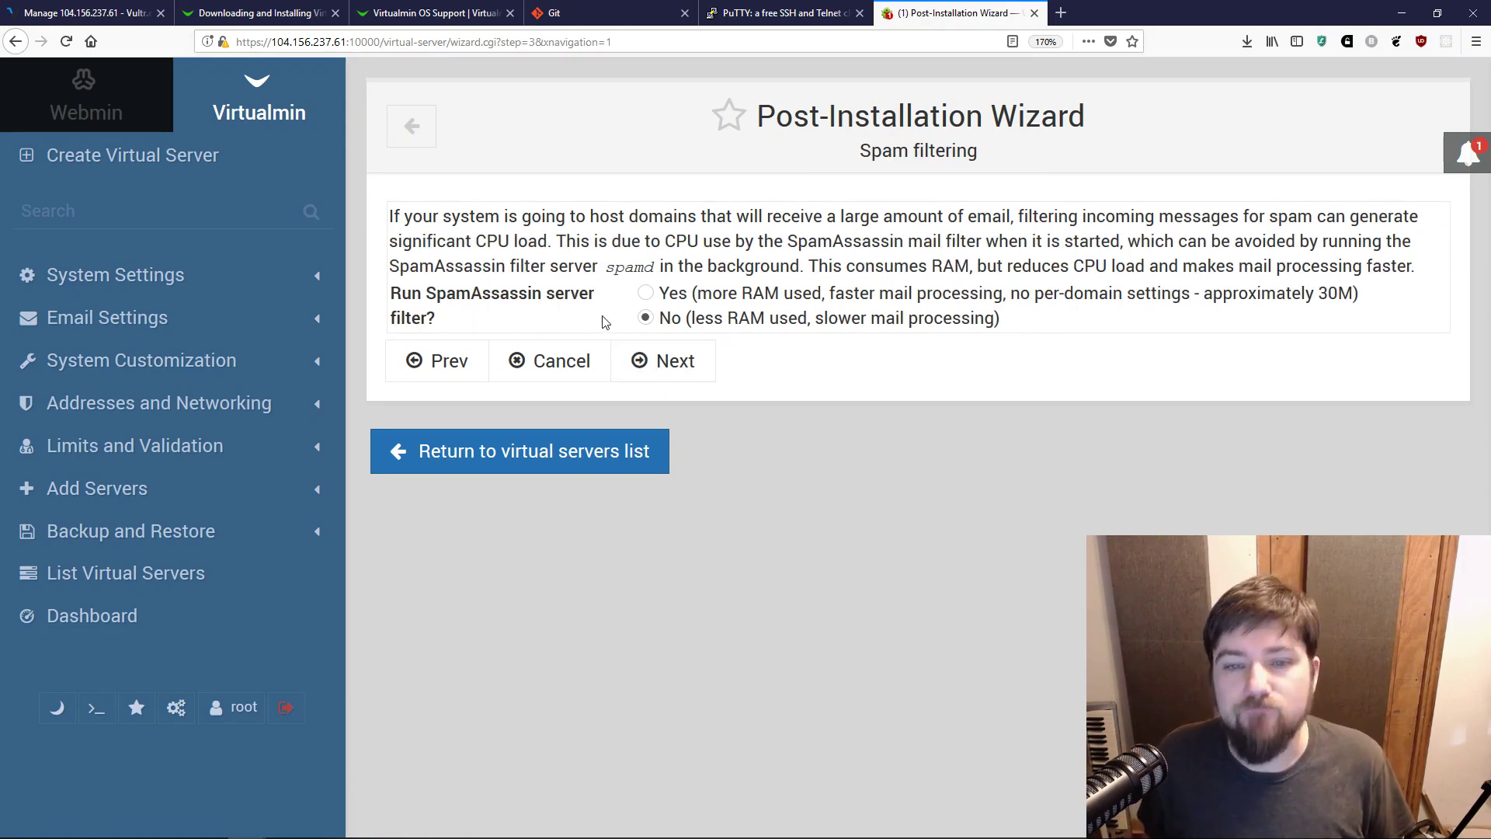
left_click(677, 363)
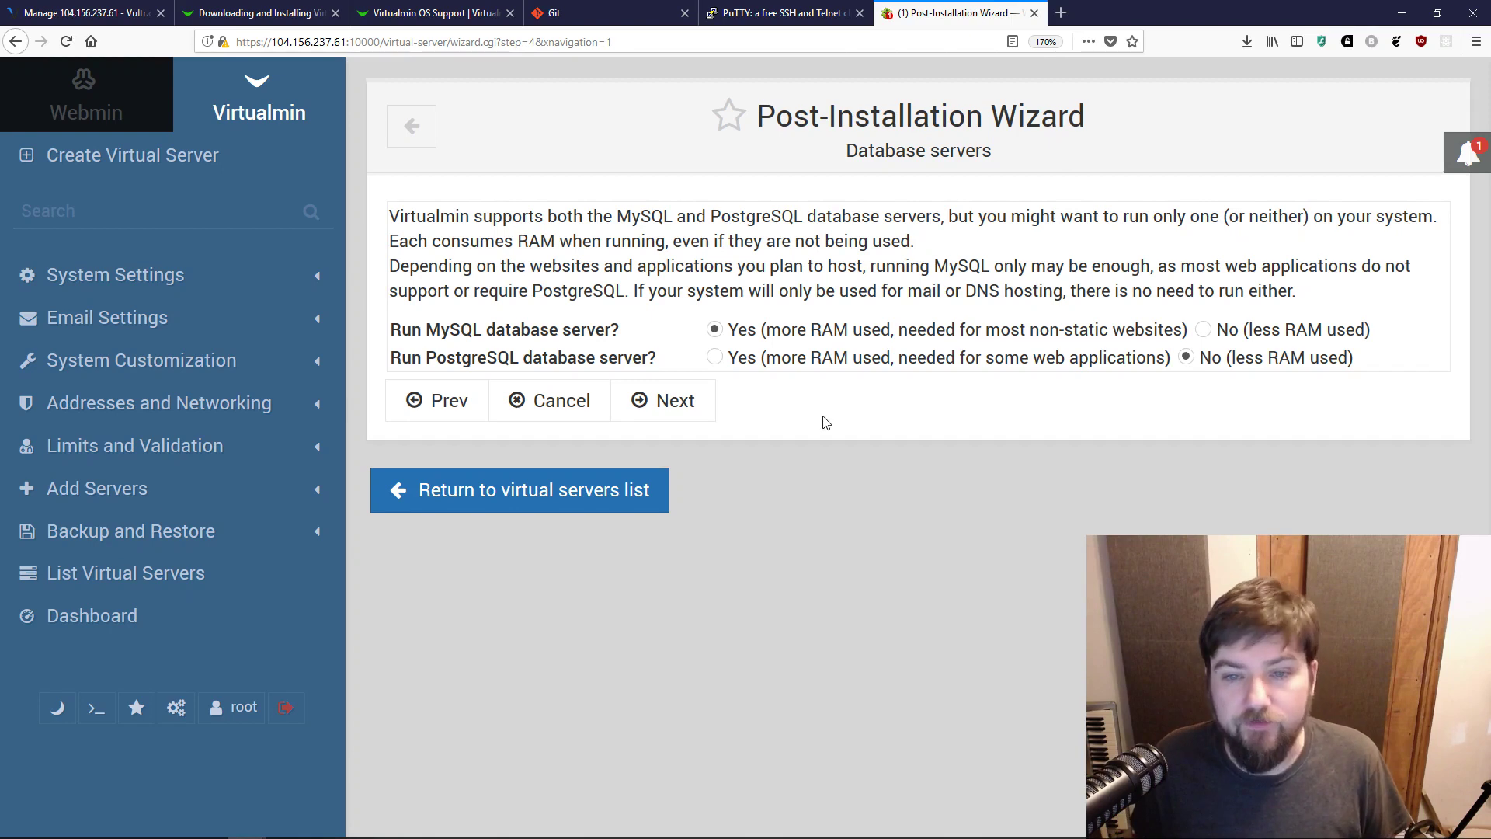
Step: Accept MySQL without PostgreSQL, keep the suggested MySQL password, and accept removal of the test database and anonymous MySQL user
left_click(673, 406)
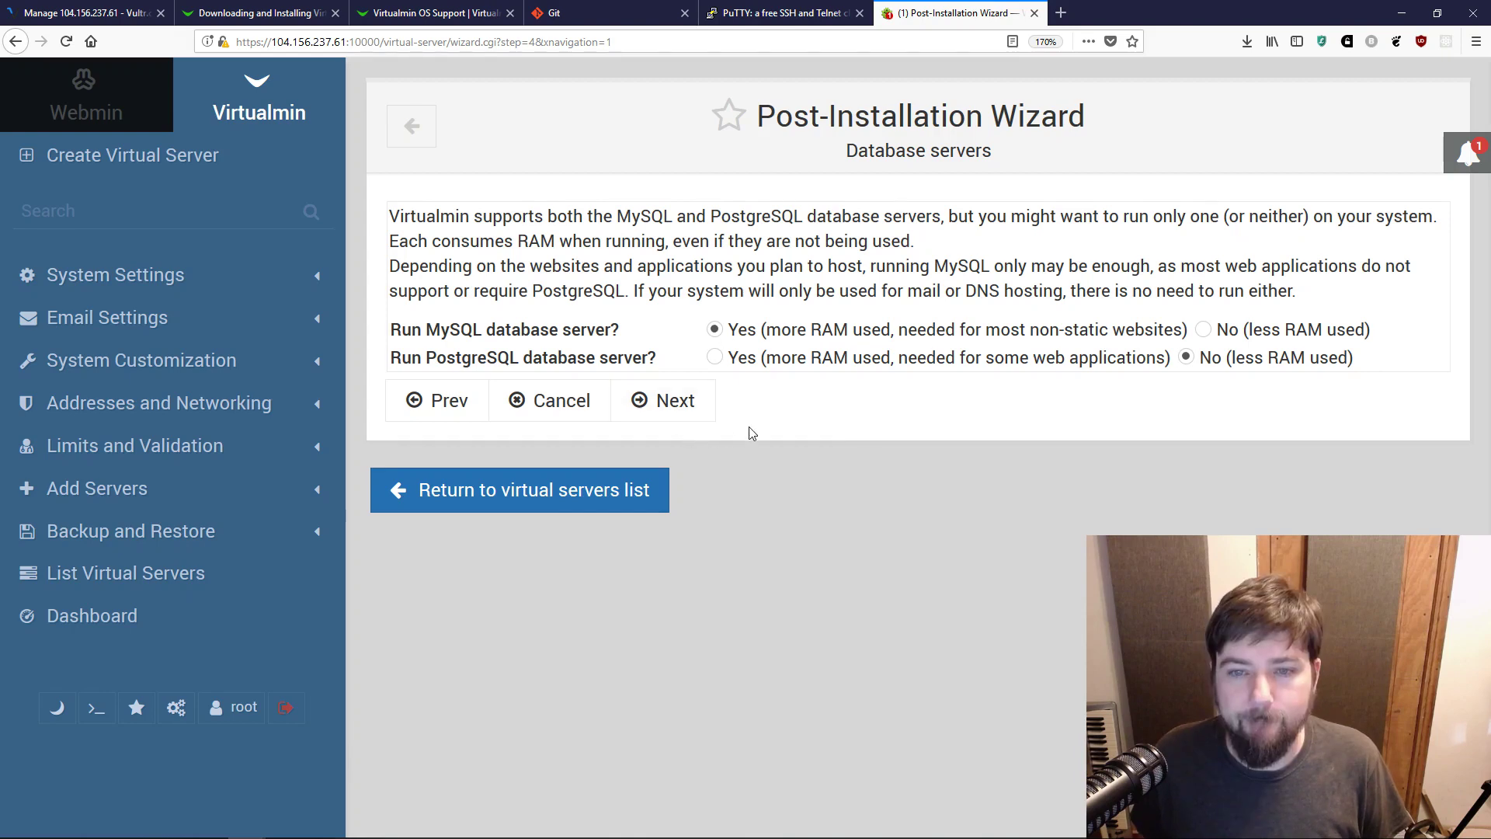
left_click(675, 402)
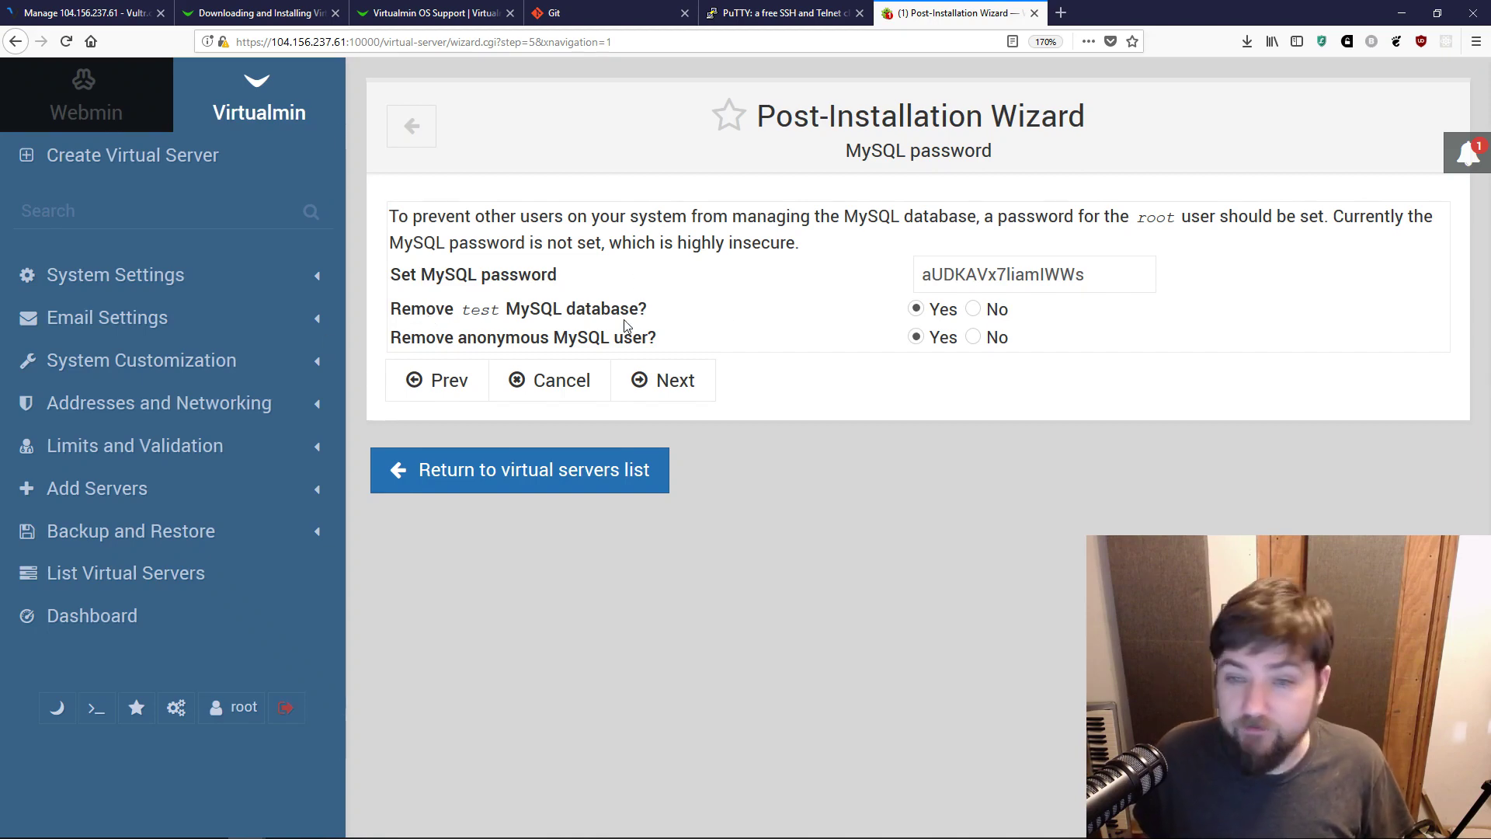
left_click(672, 388)
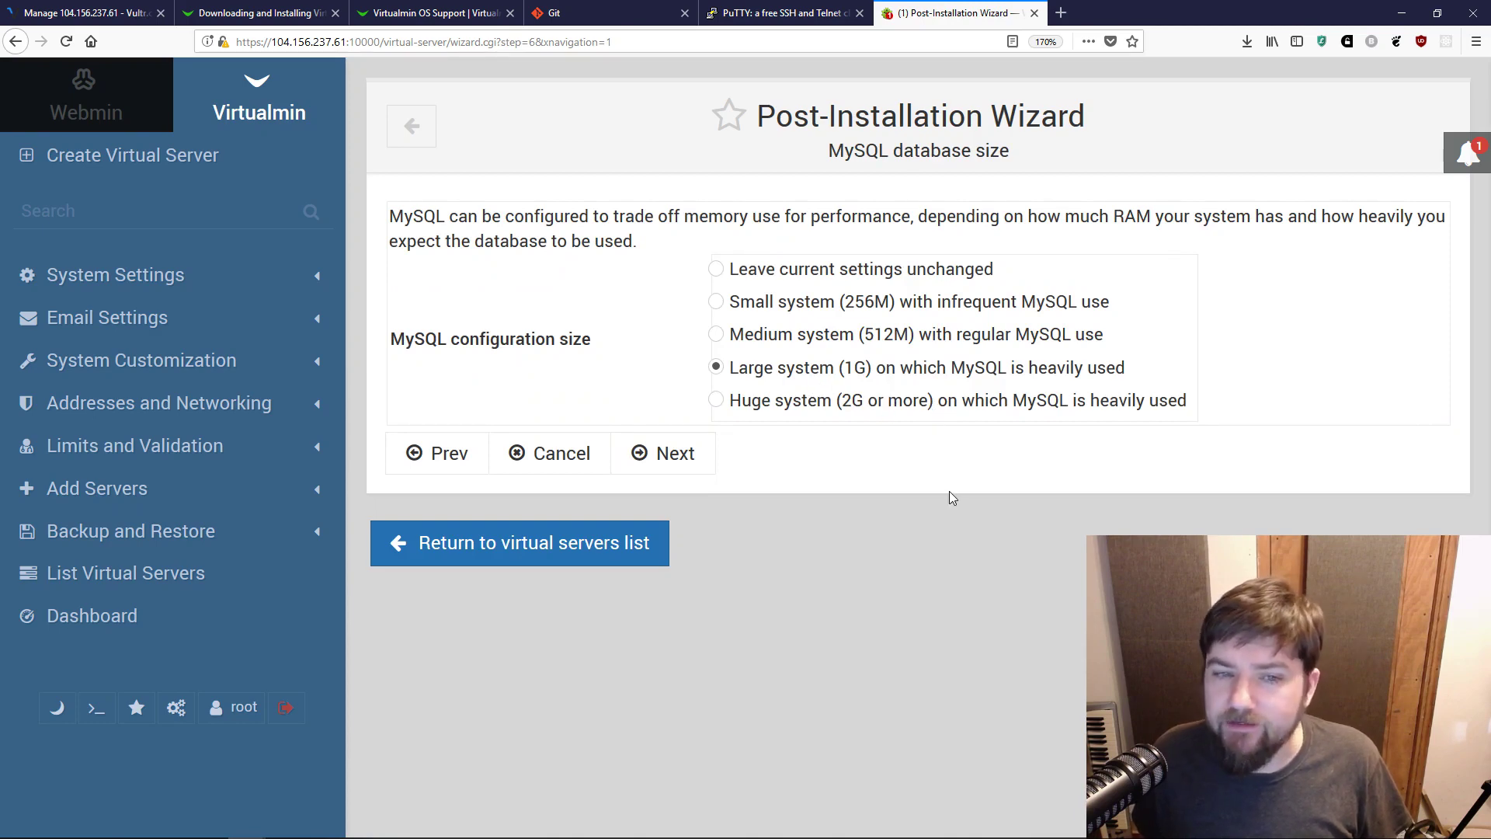
Step: Compare the MySQL configuration sizes and continue with "Large system (1G) on which MySQL is heavily used"
left_click(715, 334)
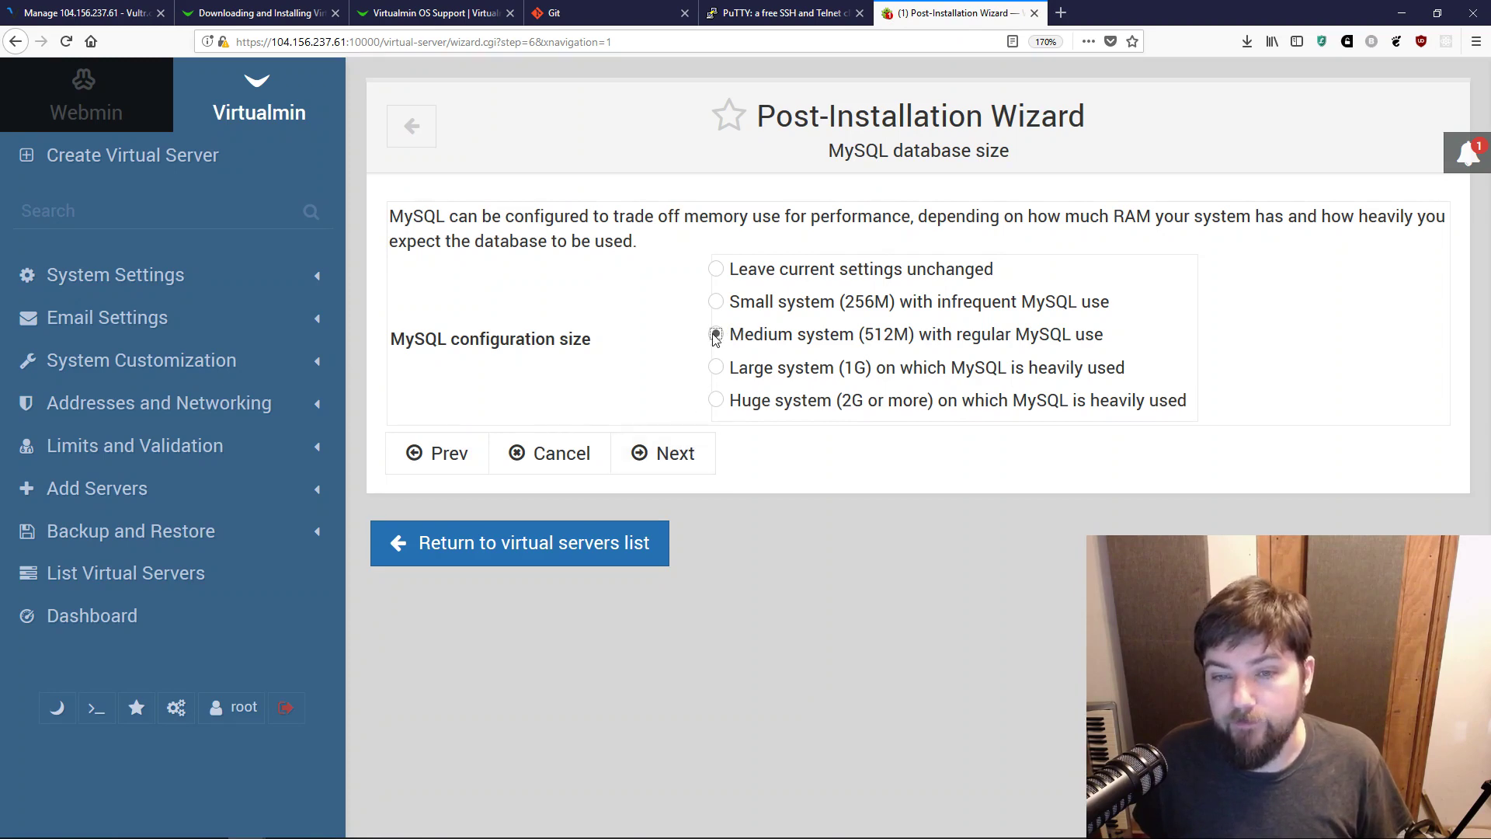
left_click(716, 402)
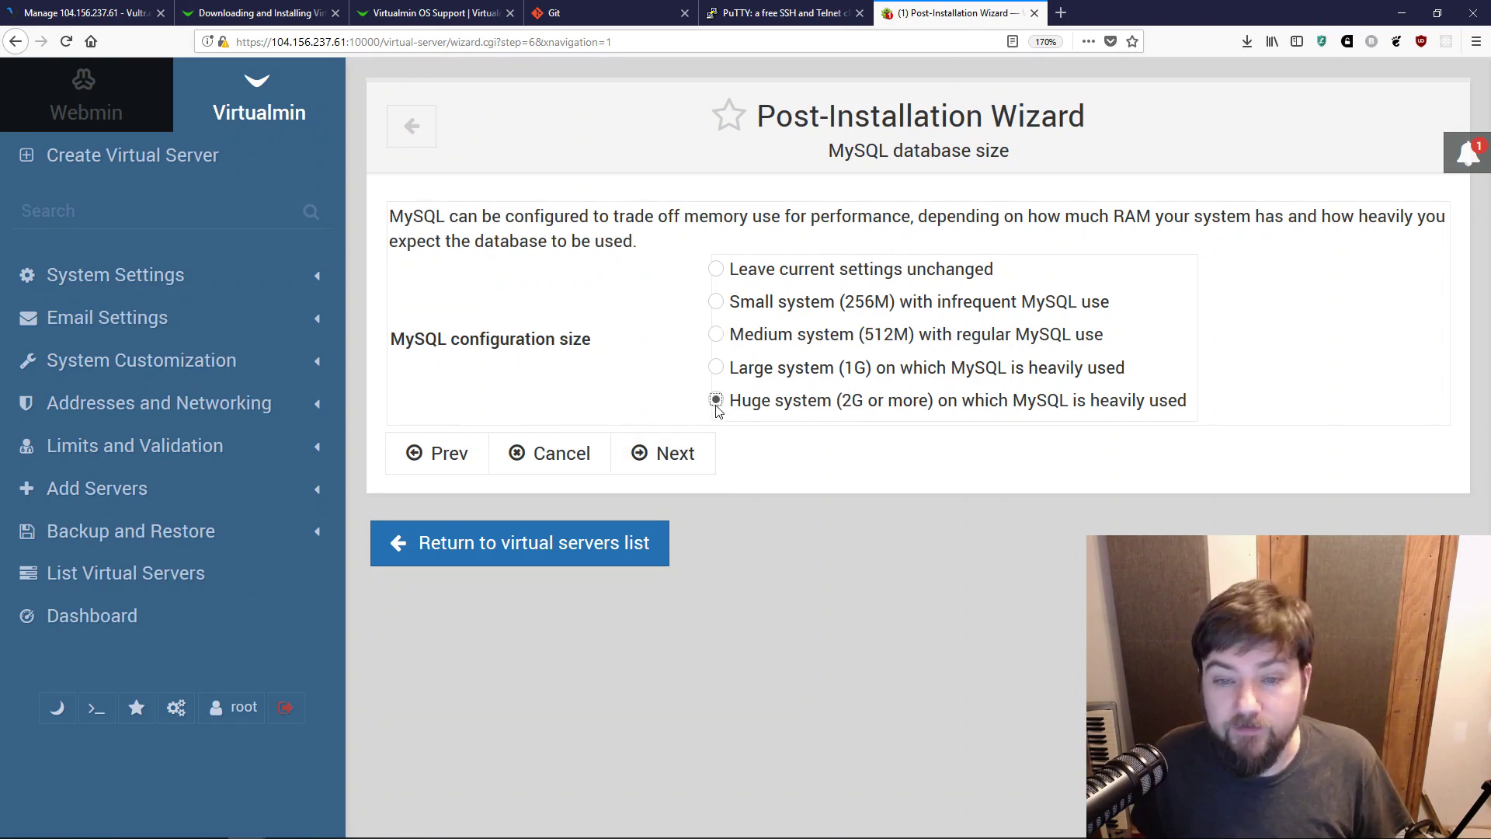
left_click(716, 368)
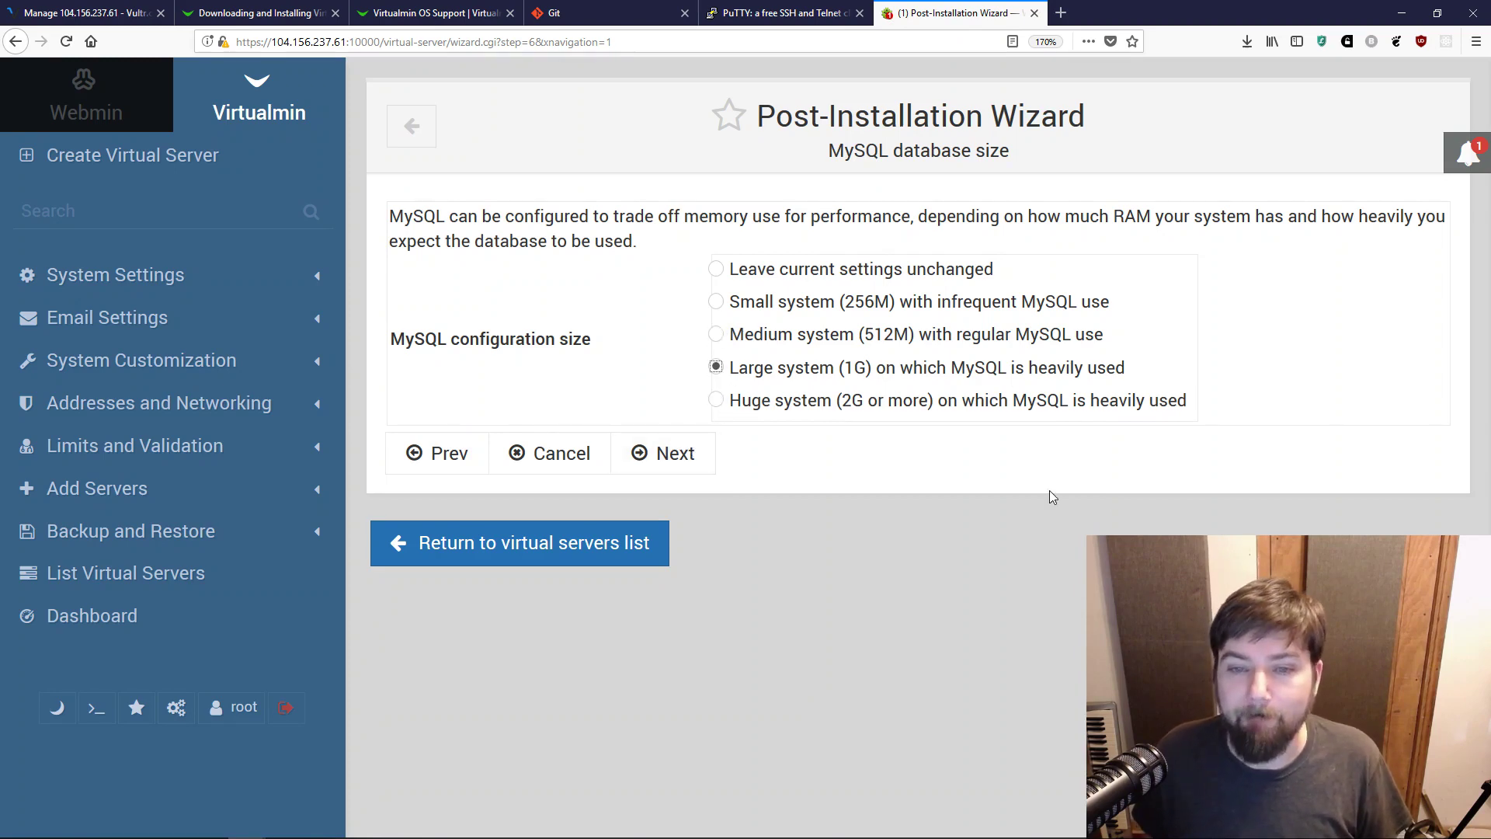
left_click(651, 454)
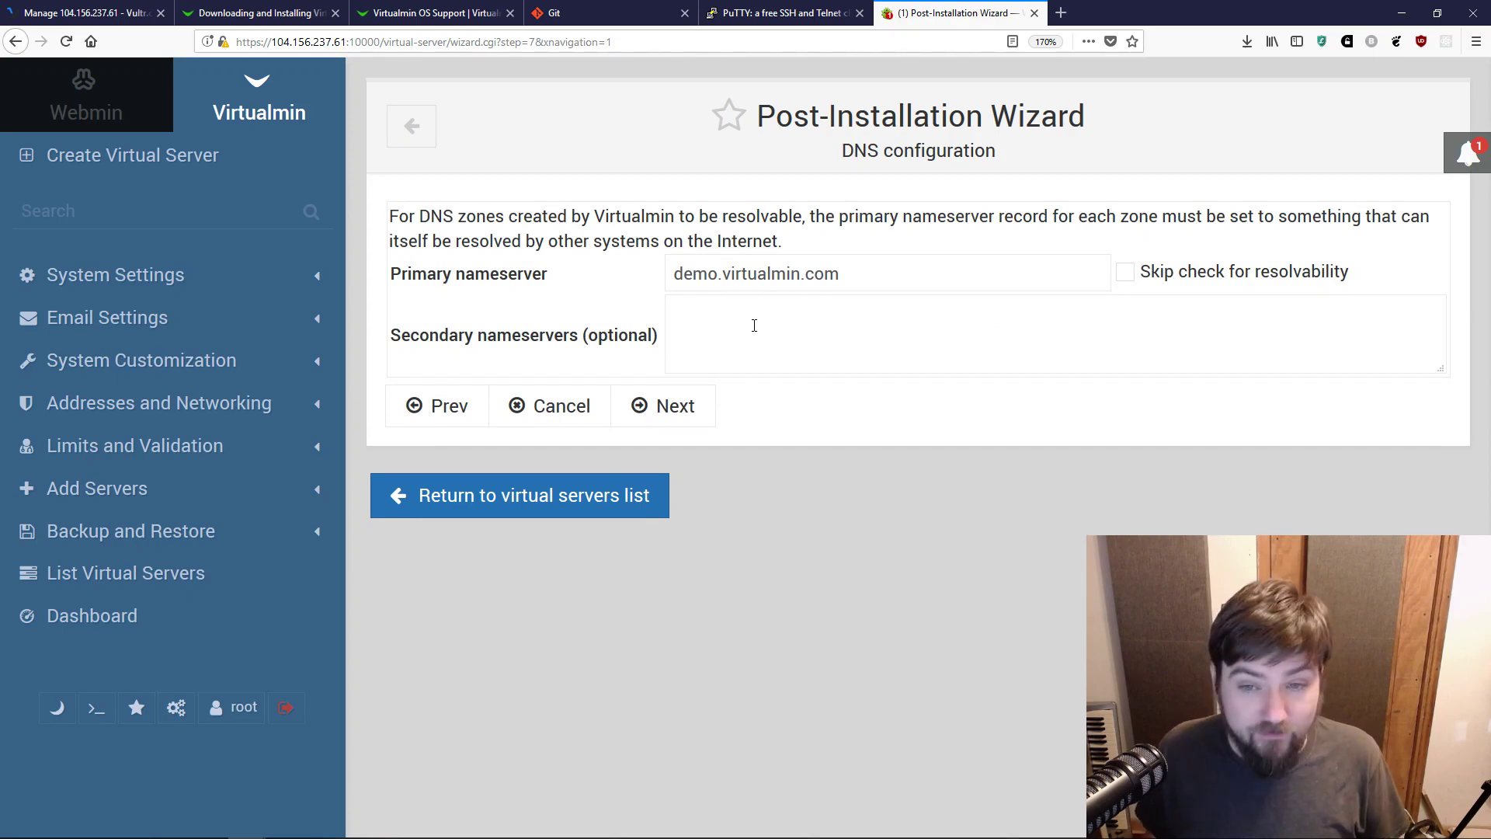
Step: Keep demo.virtualmin.com as the primary nameserver and enable skipping its resolvability check
left_click(755, 324)
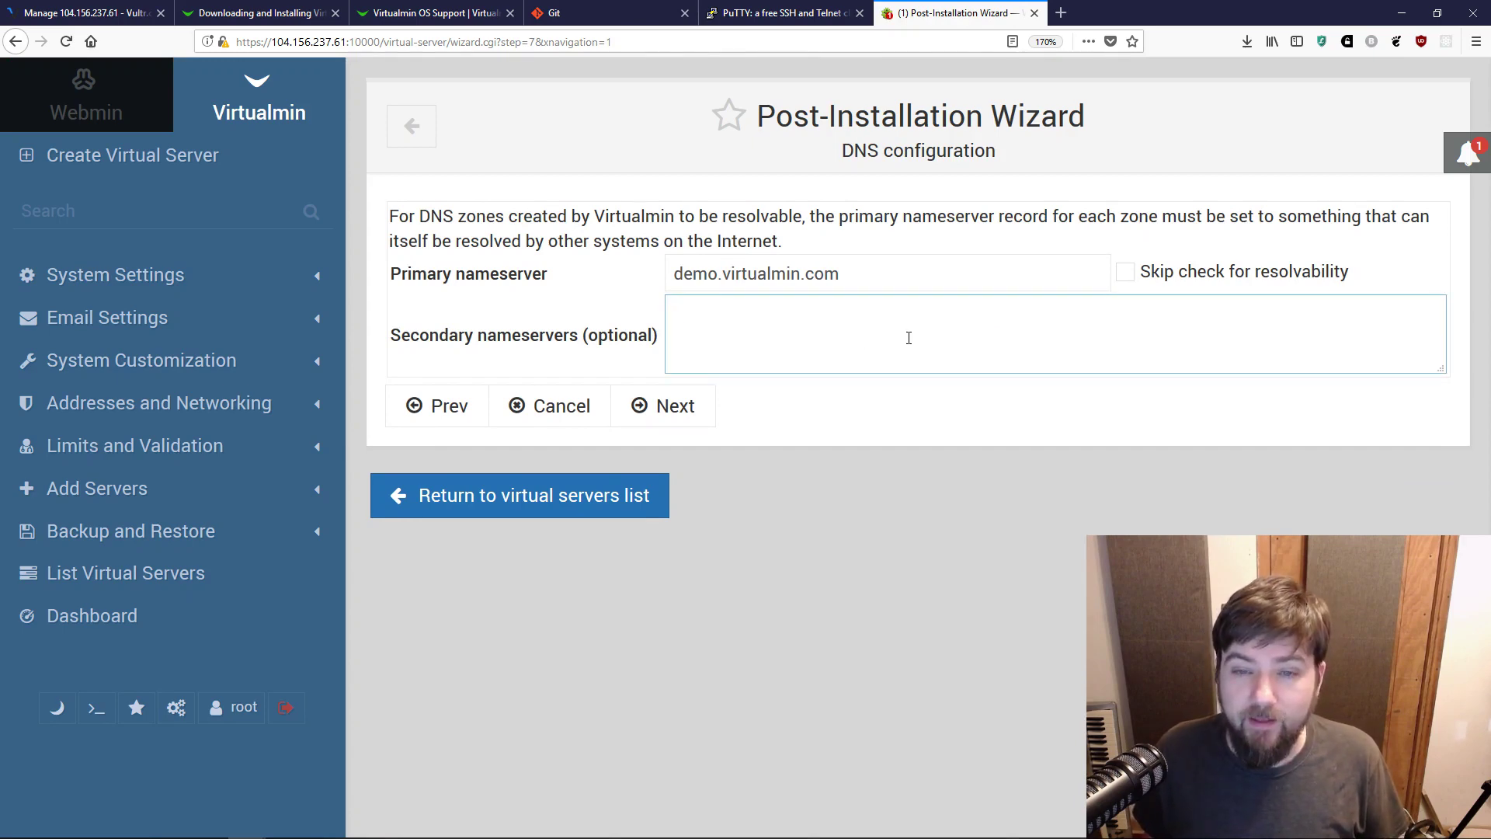
left_click_drag(846, 272, 667, 275)
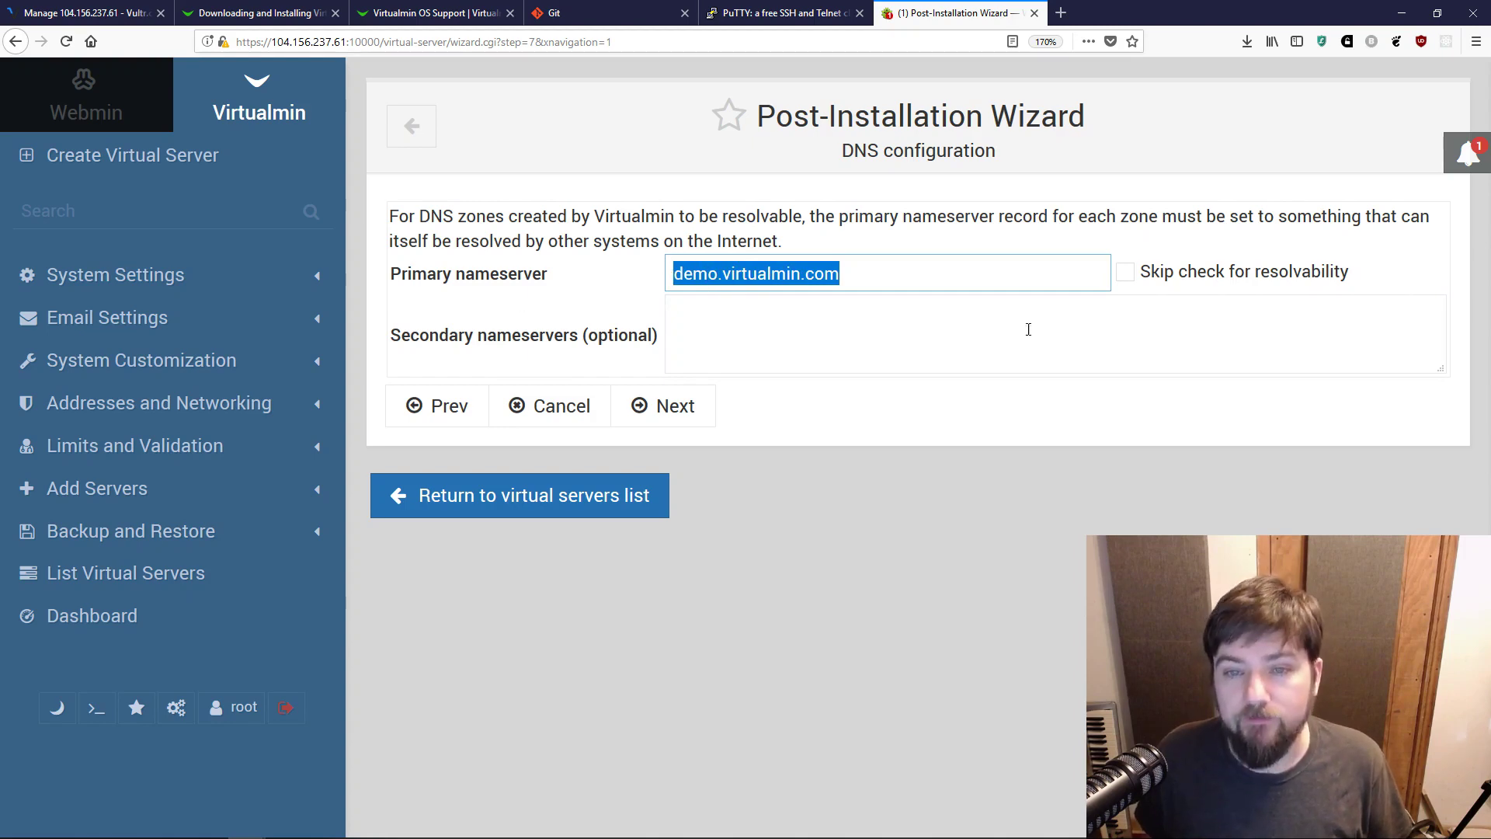
left_click(1125, 272)
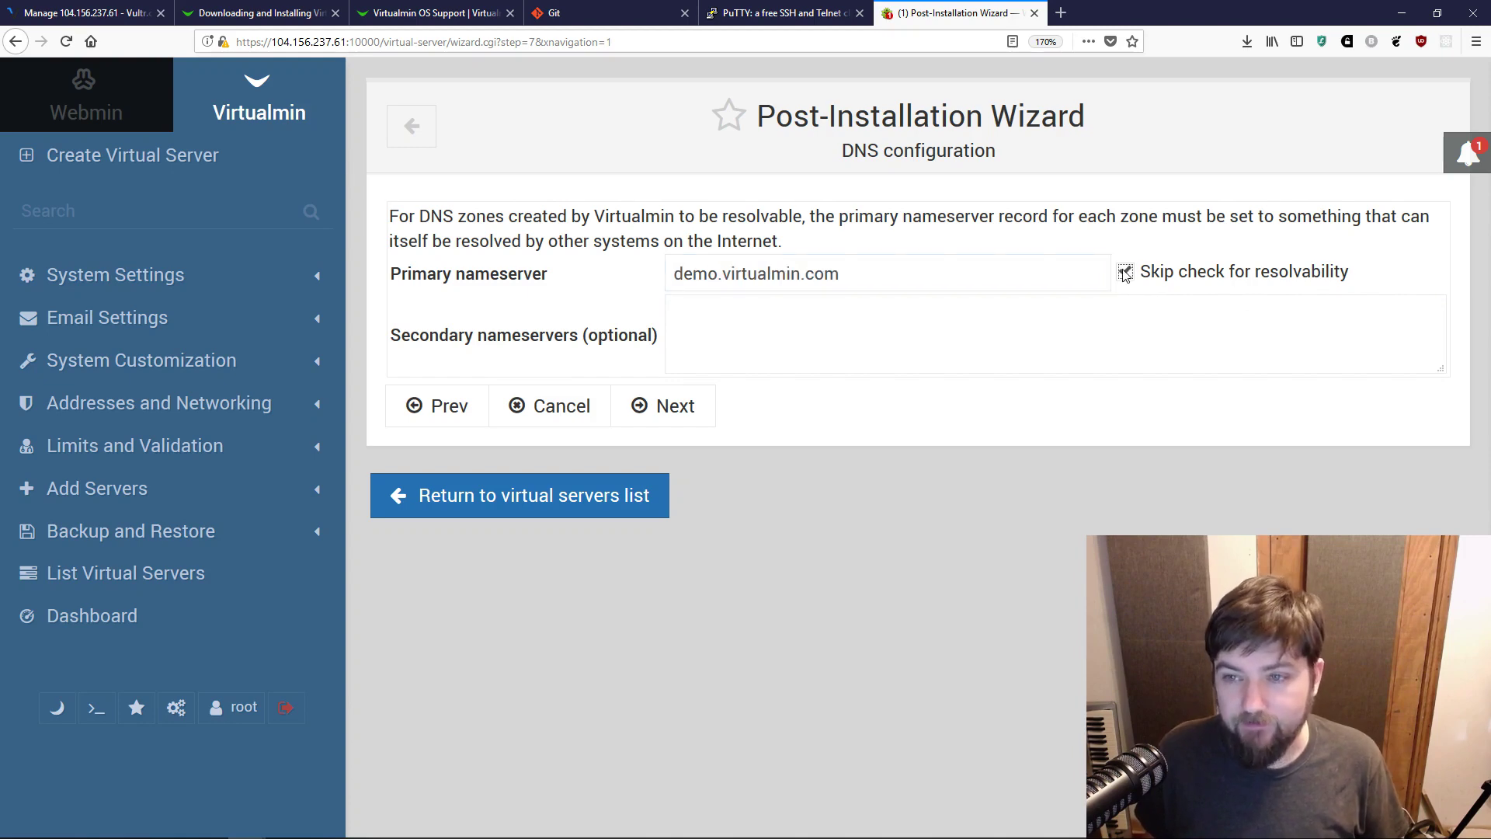
Step: Enter ns1.virtualmin.com and ns2.virtualmin.com on separate lines as the secondary nameservers
left_click(697, 346)
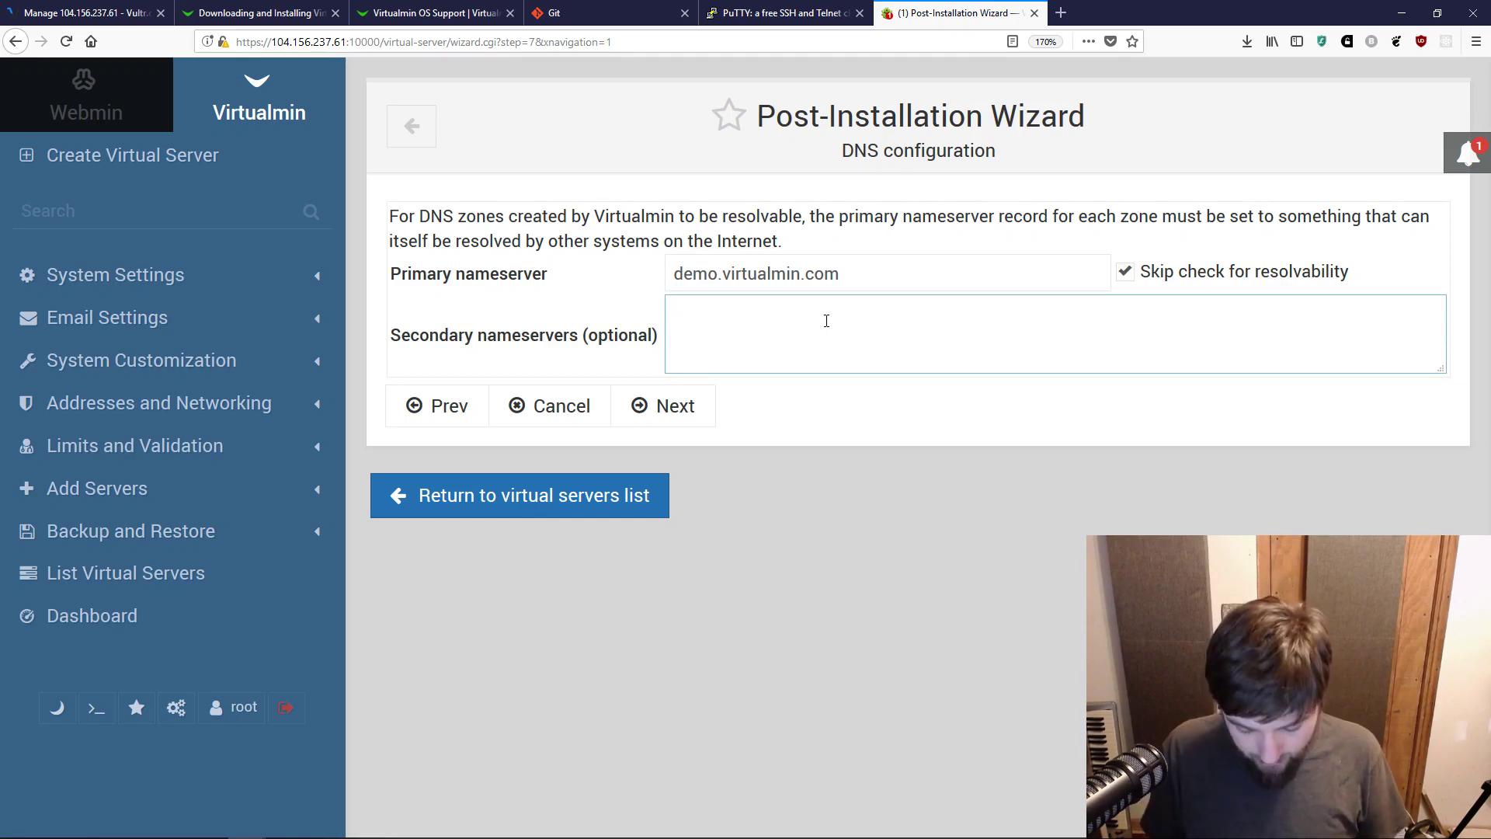
type("ns1.virtualmin.com")
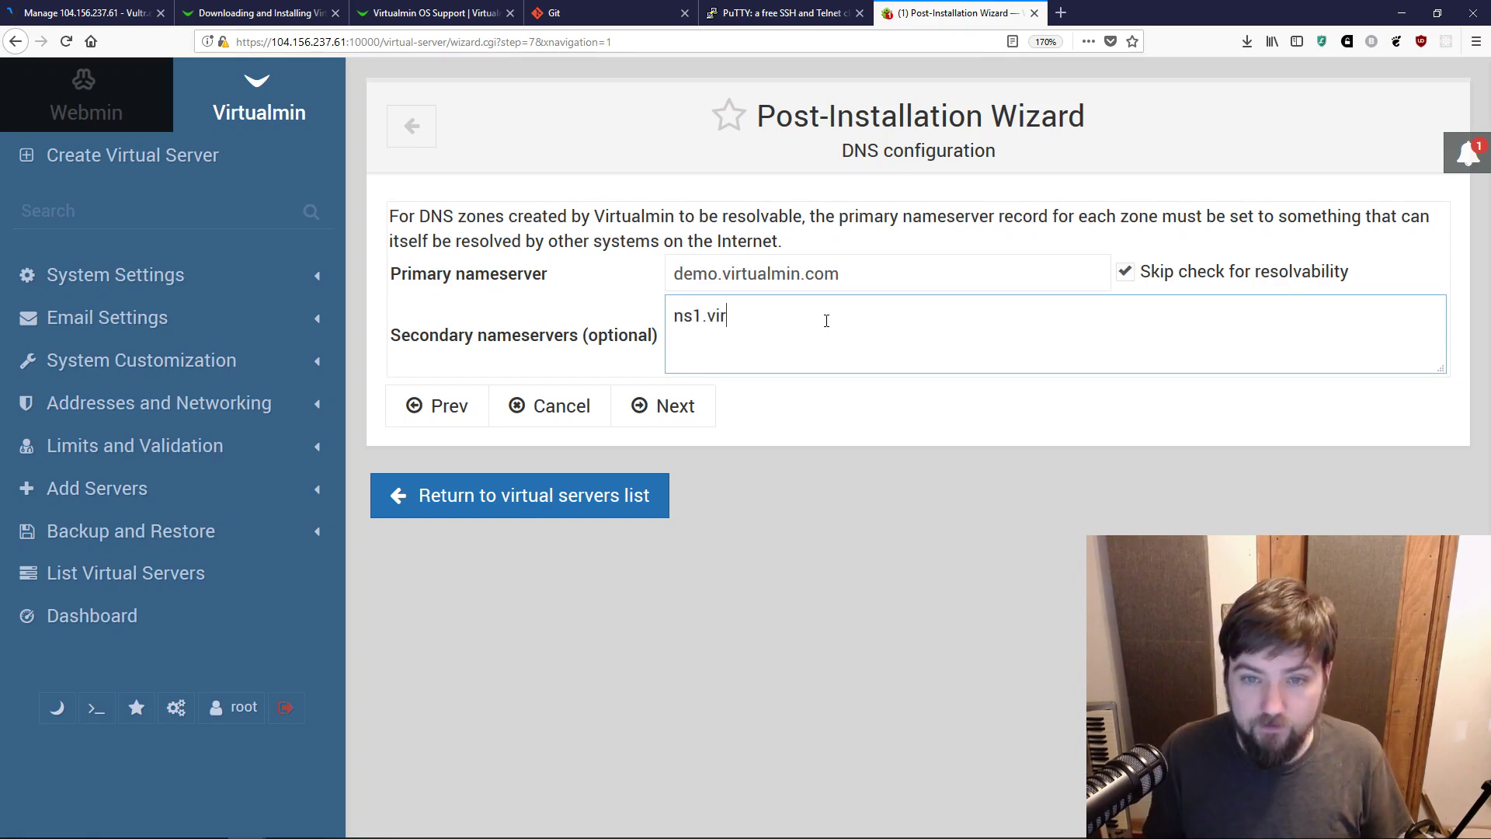
key("Tab")
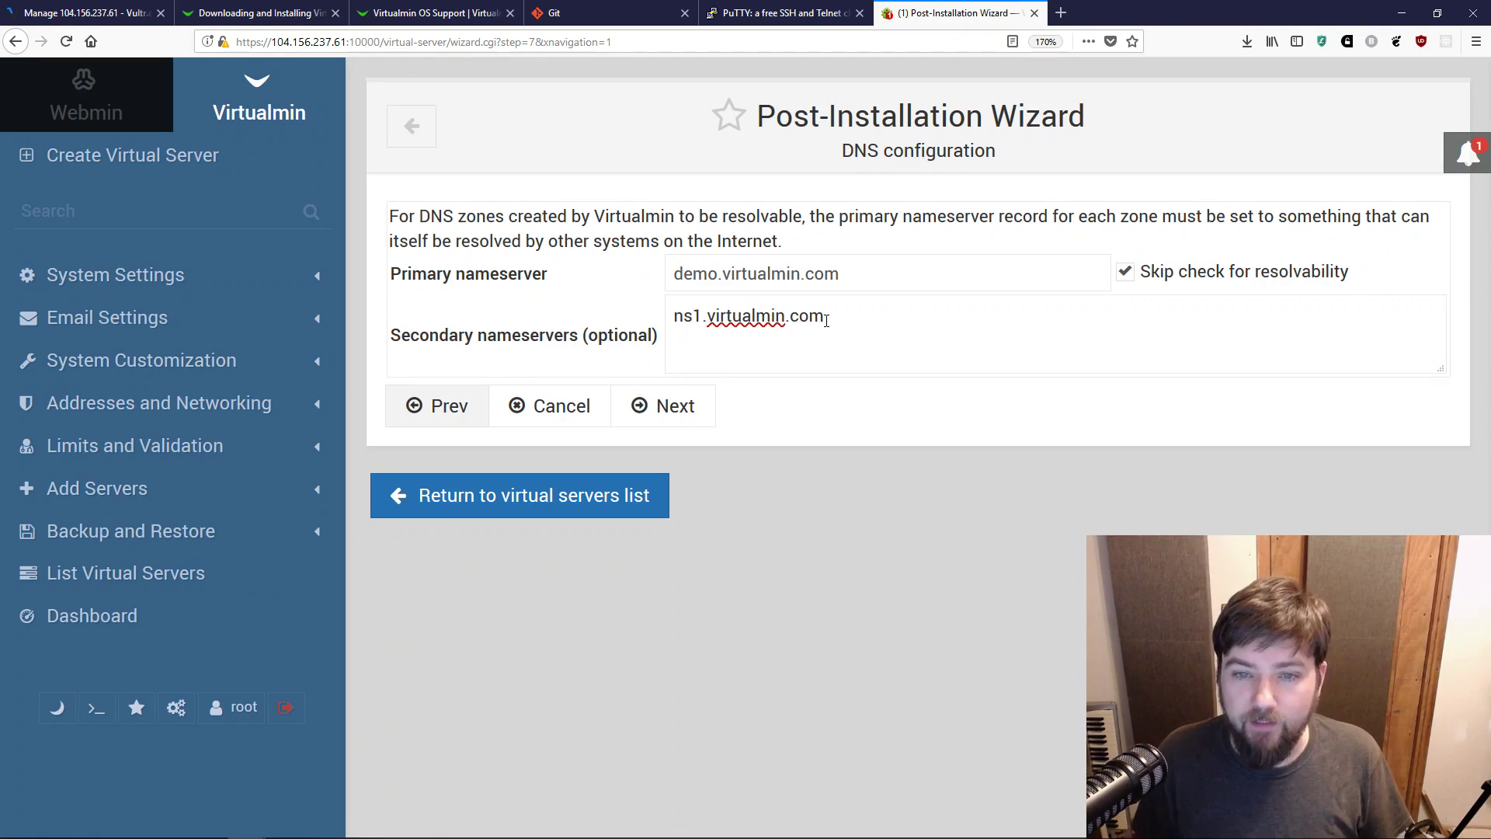
double_click(845, 319)
left_click(845, 318)
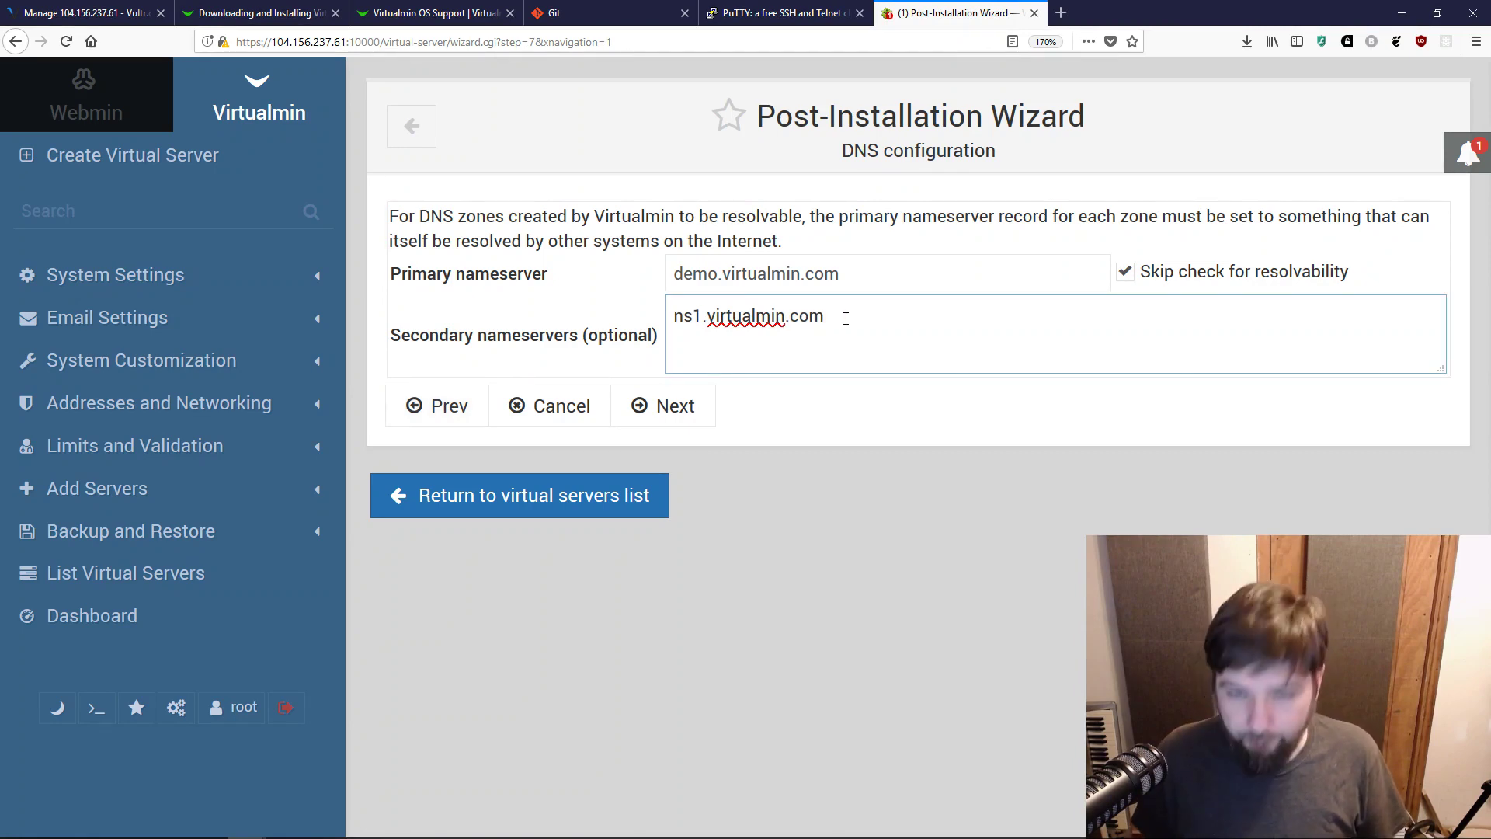
key("Return")
type("ns2.v")
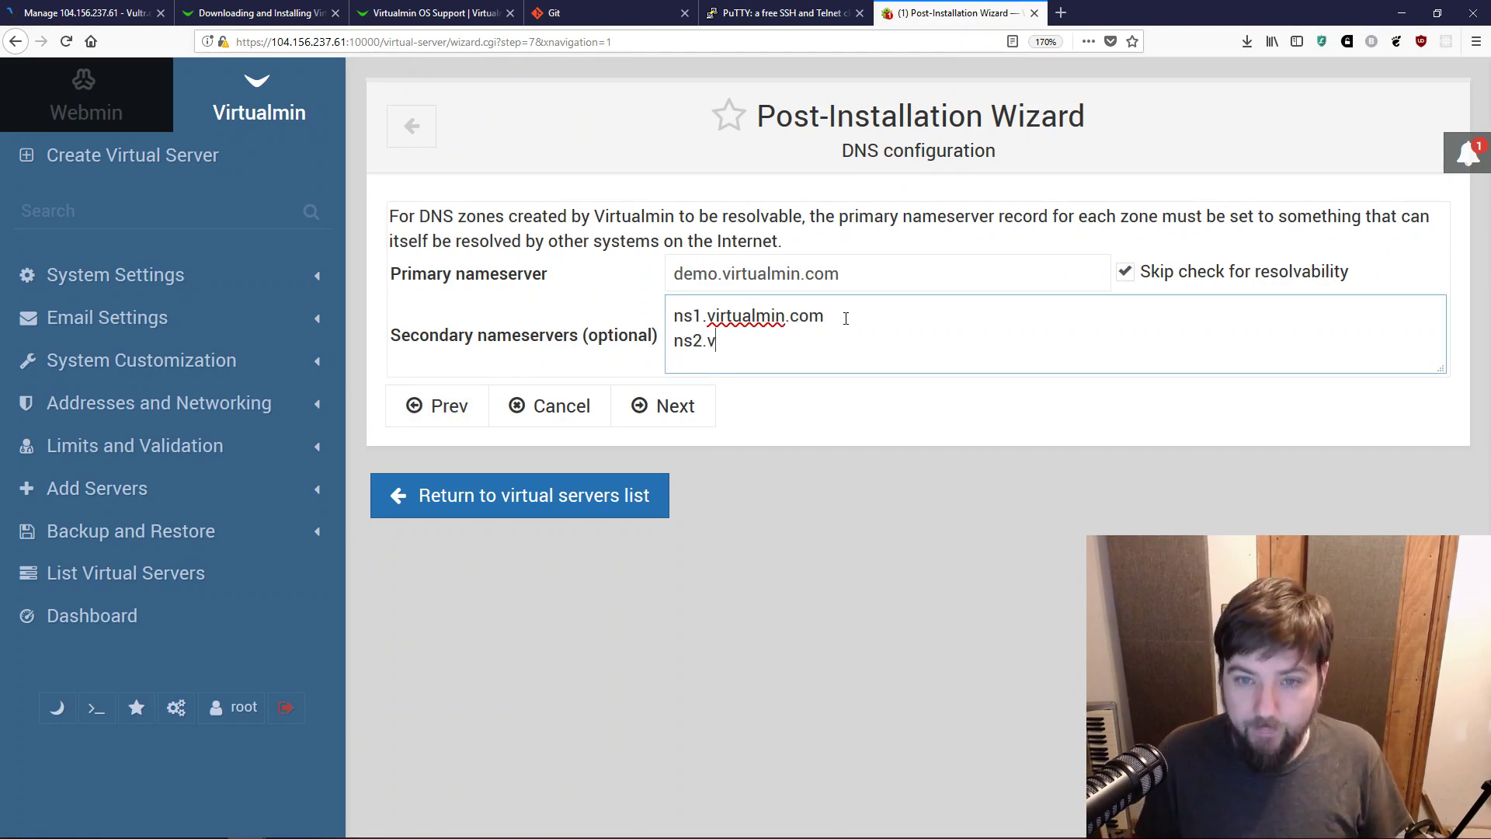
type("irtualmin.com")
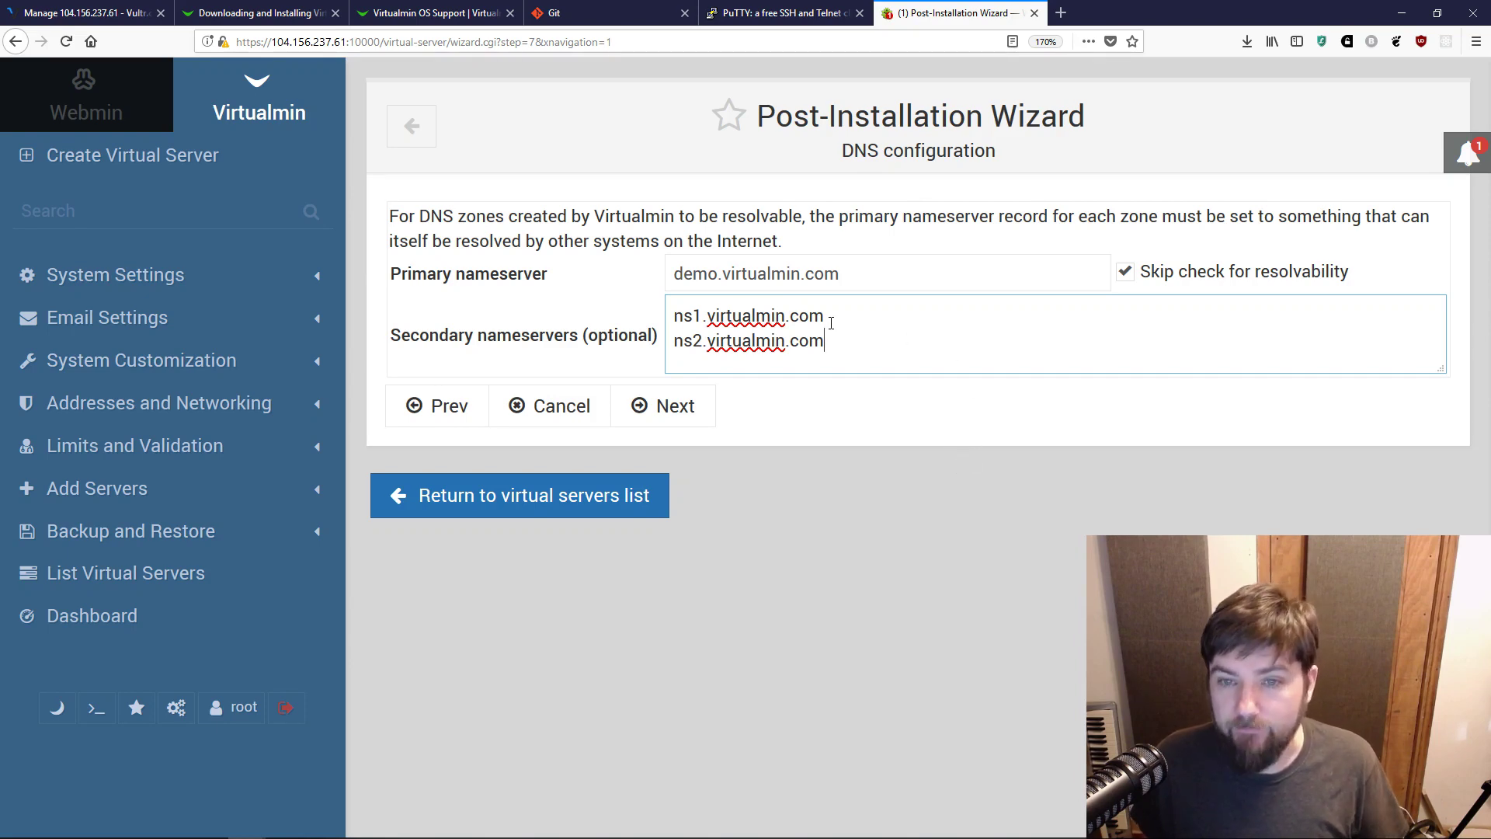
left_click_drag(854, 281, 661, 264)
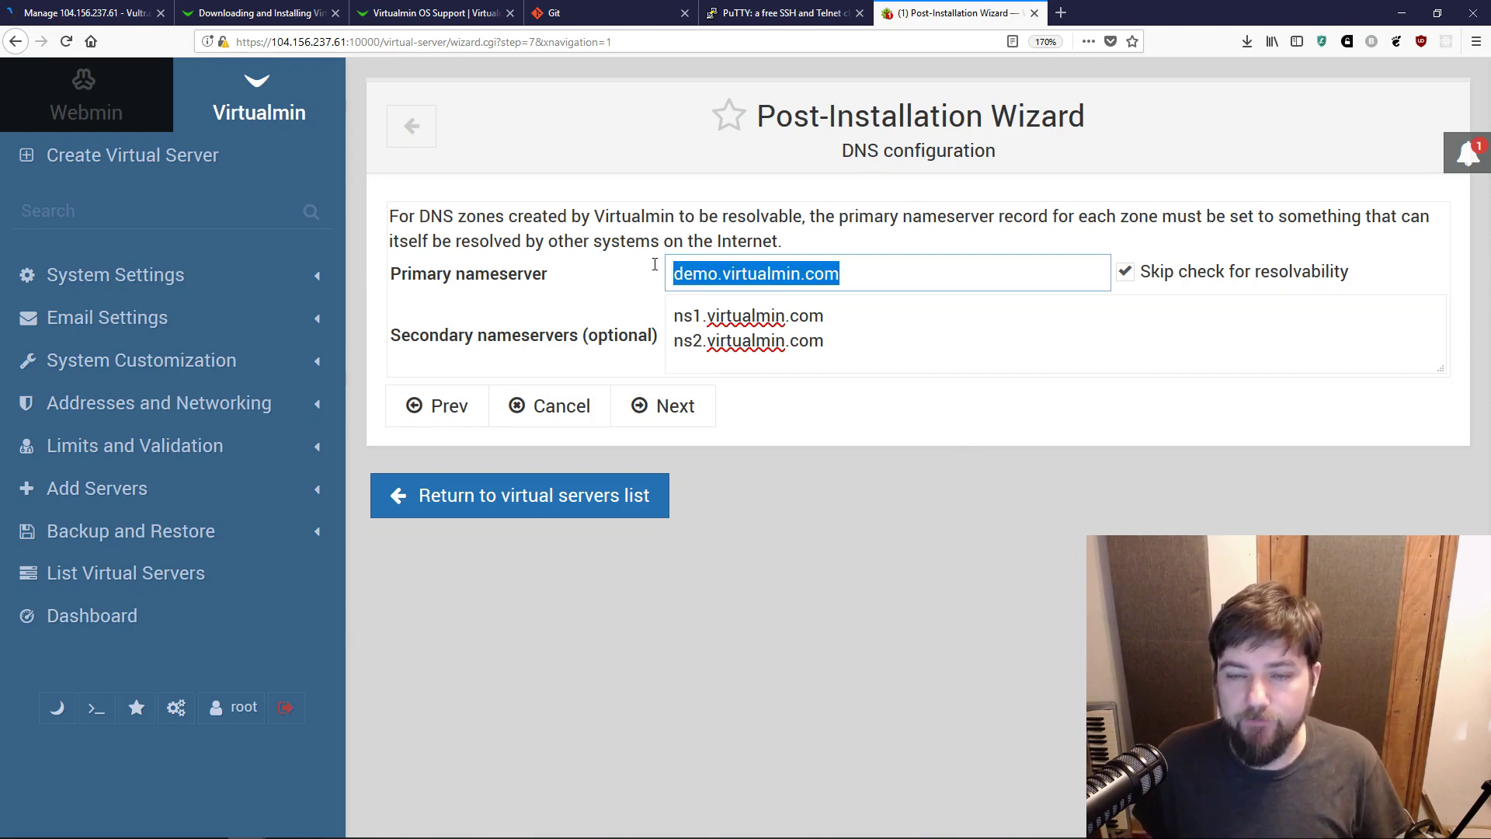
left_click(701, 265)
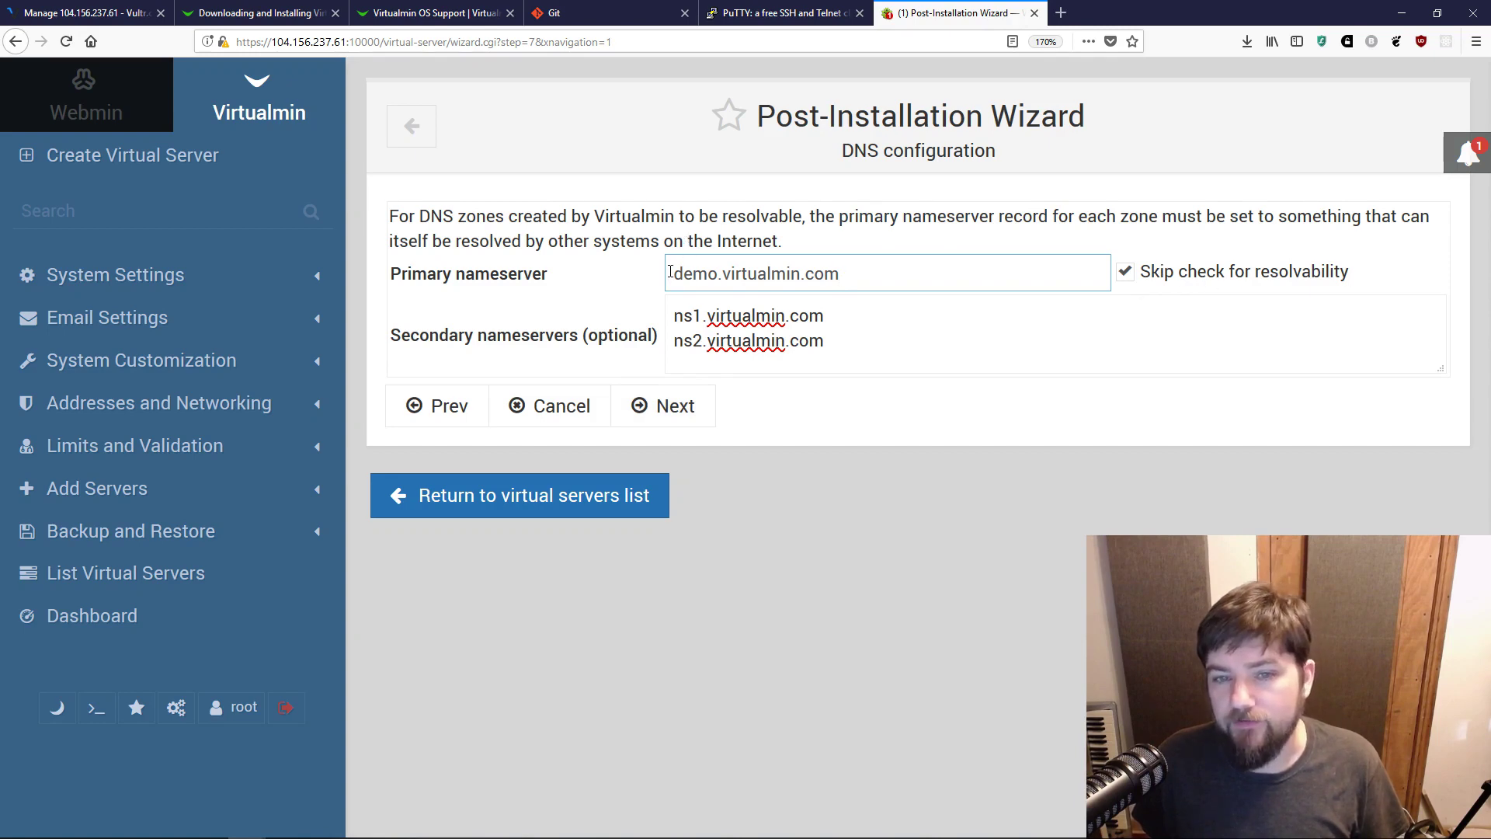
Step: Keep demo.virtualmin.com as the primary nameserver with the entered secondary nameservers and continue past the DNS configuration
left_click_drag(670, 272, 862, 273)
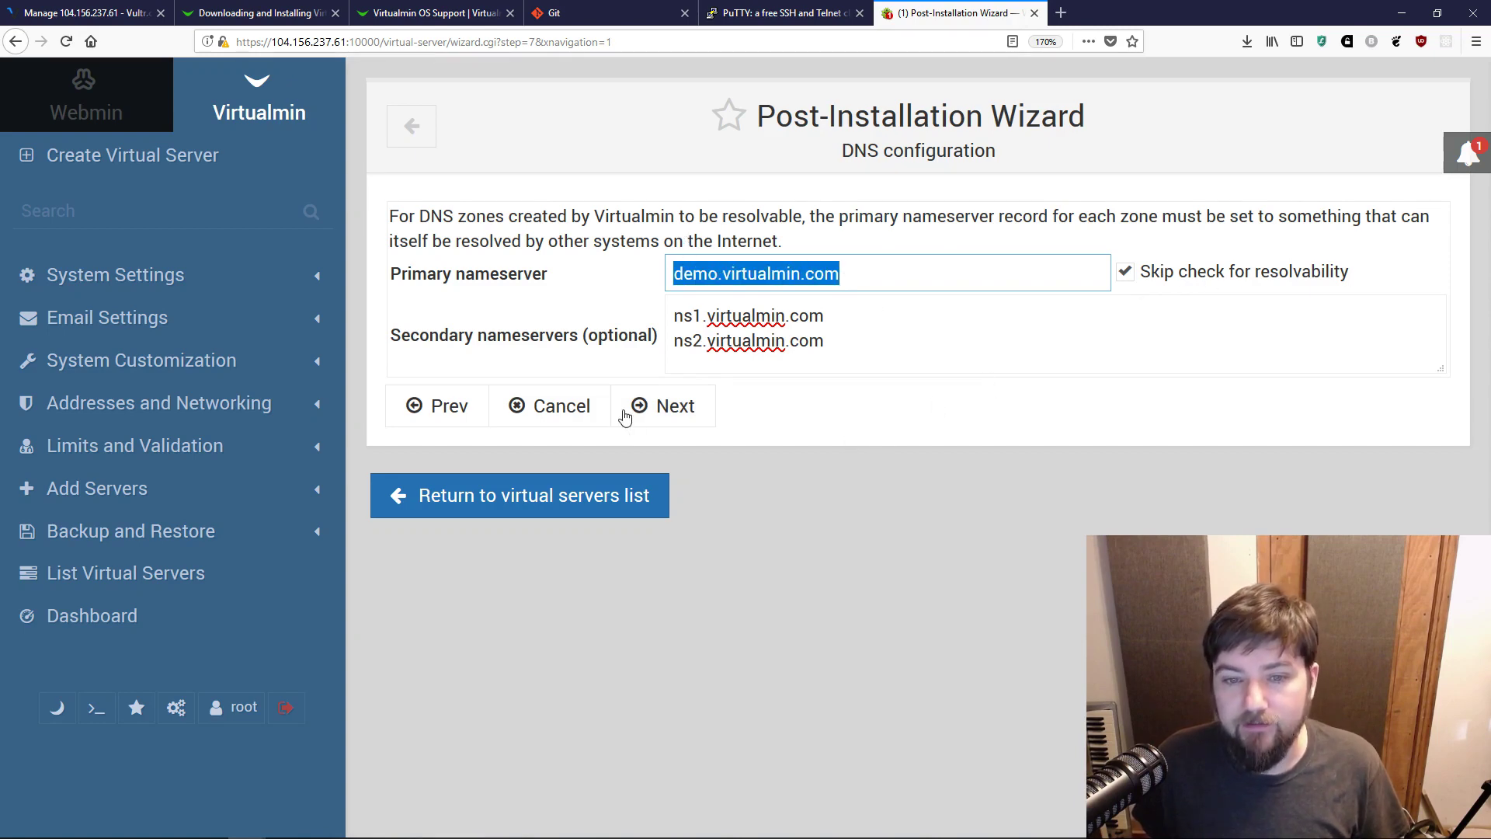
left_click(901, 277)
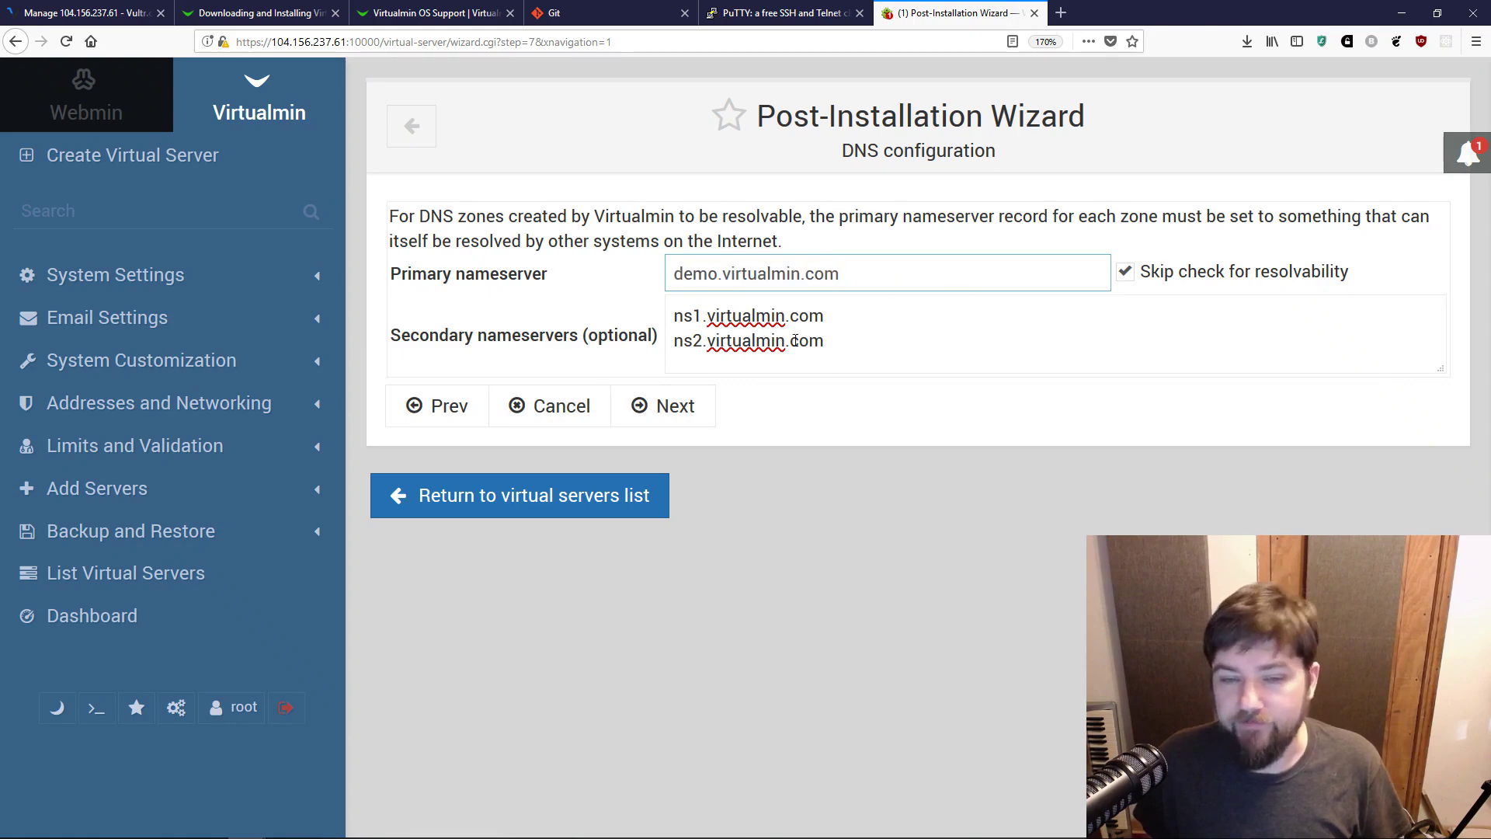
left_click(681, 417)
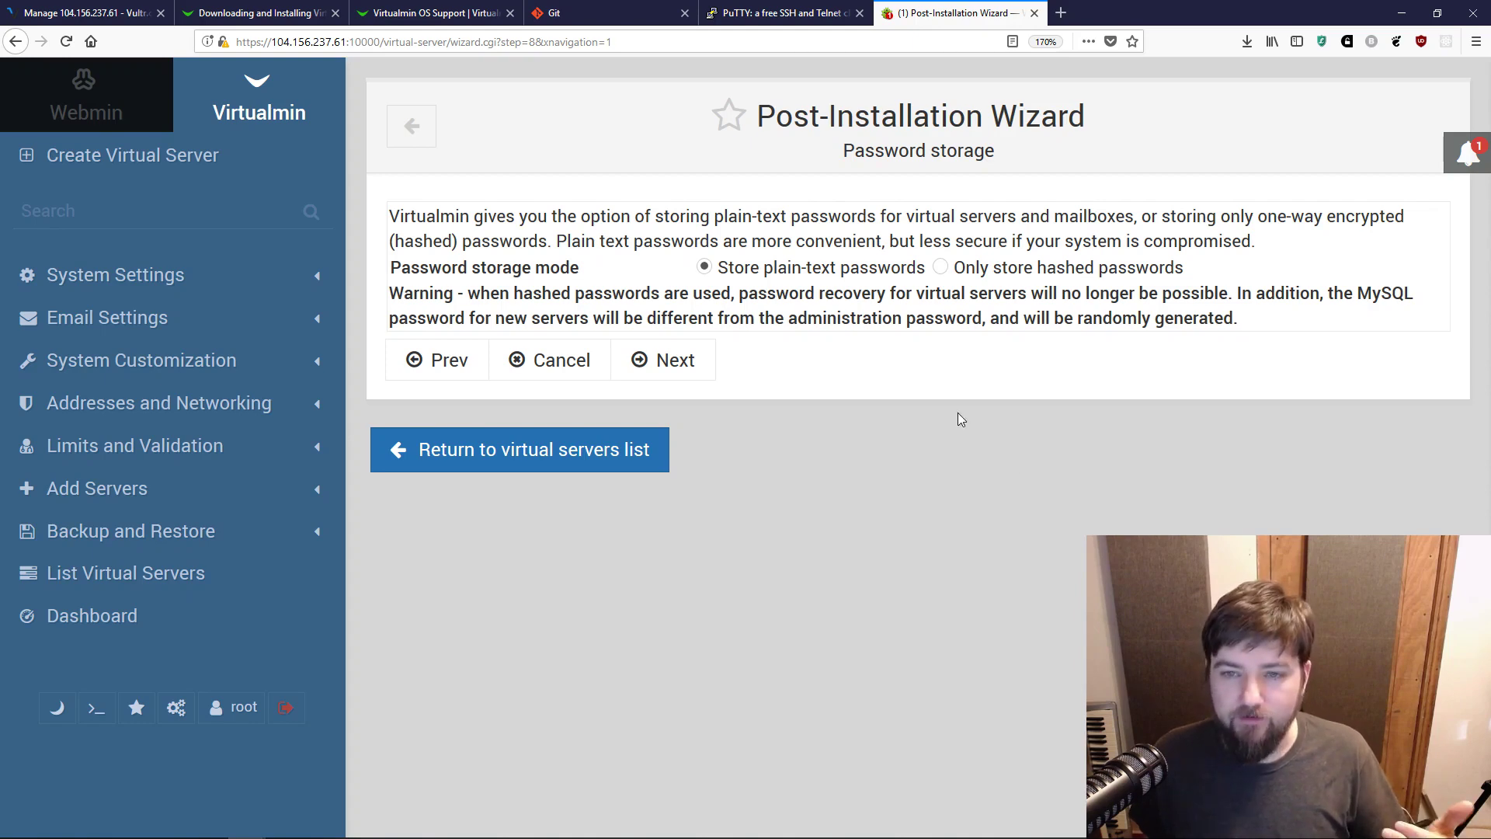
Step: Compare the two password storage modes and continue the wizard with "Only store hashed passwords"
left_click(942, 269)
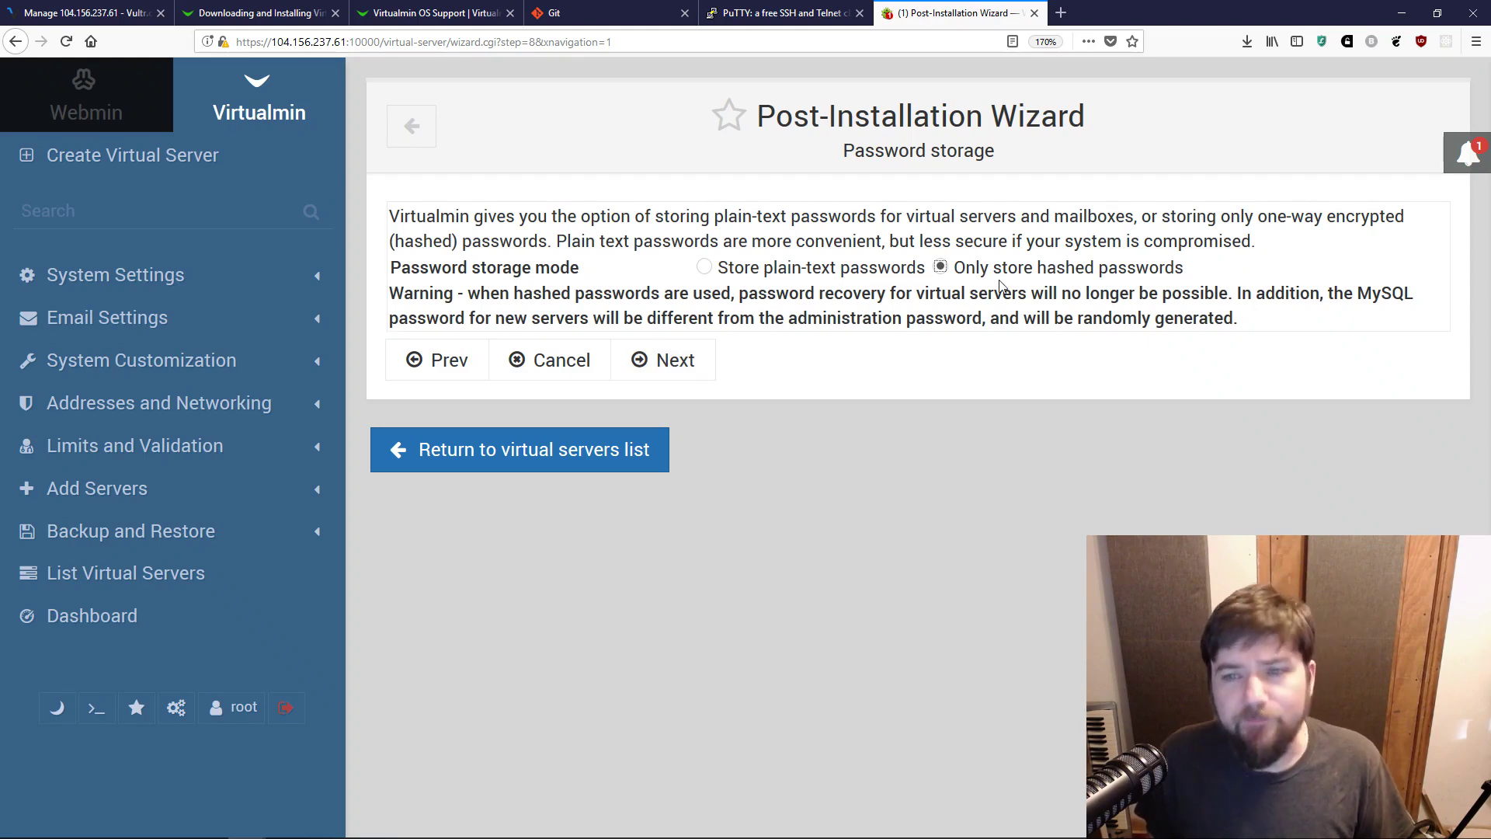
left_click(704, 268)
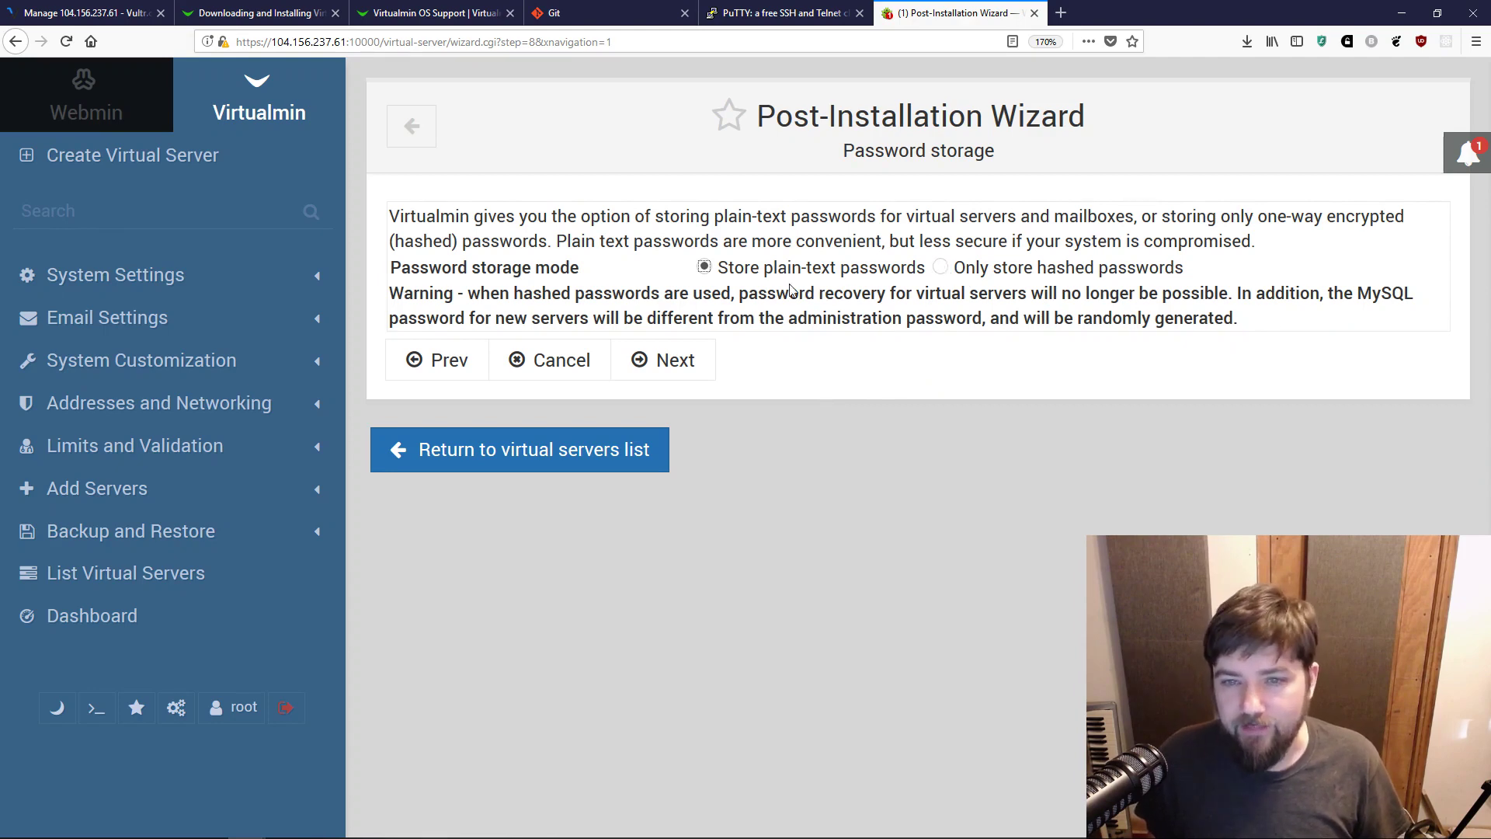
left_click(941, 268)
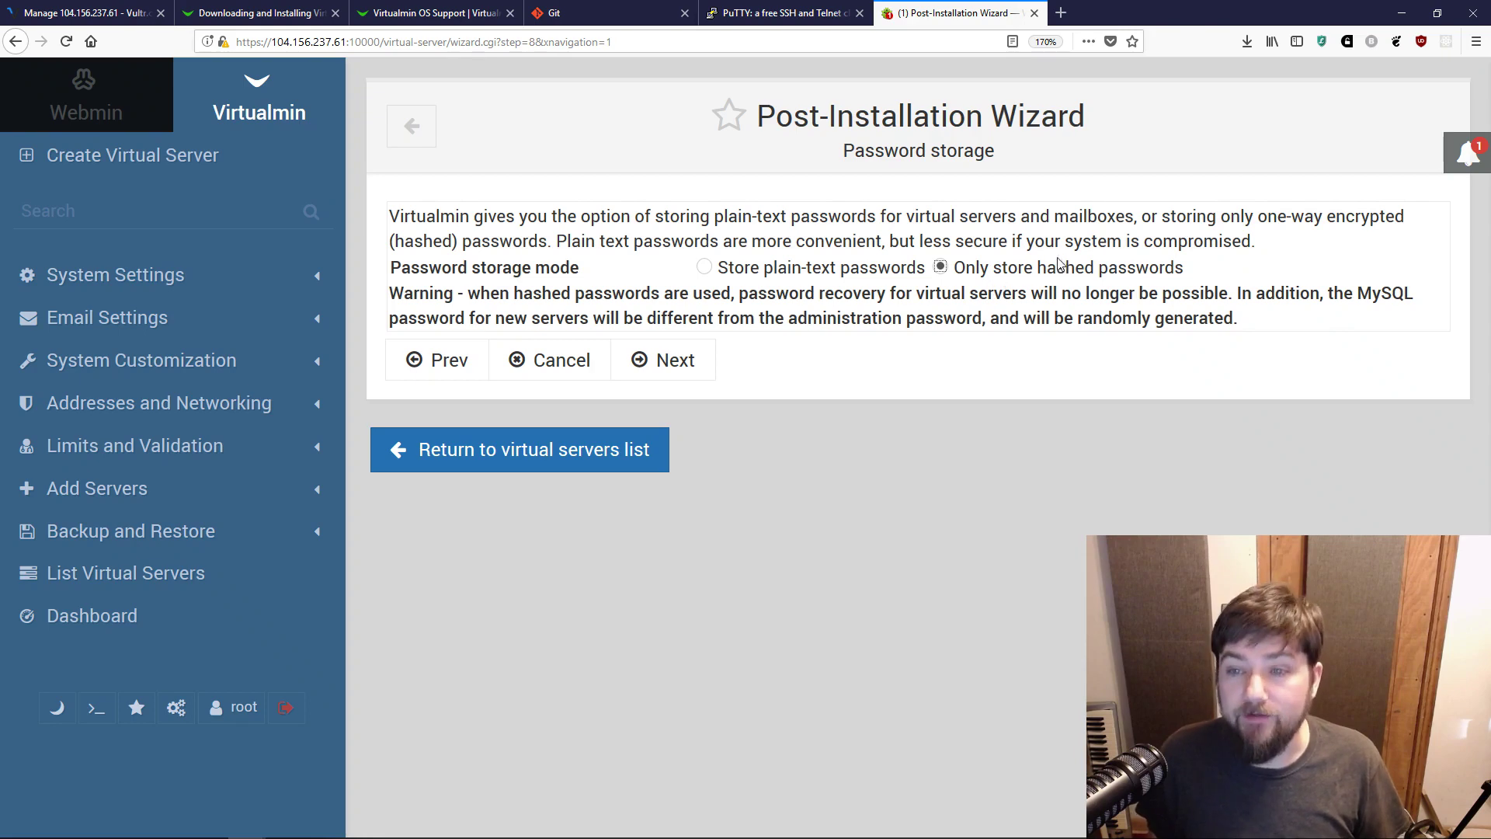
left_click_drag(1075, 269, 1194, 269)
left_click(1136, 278)
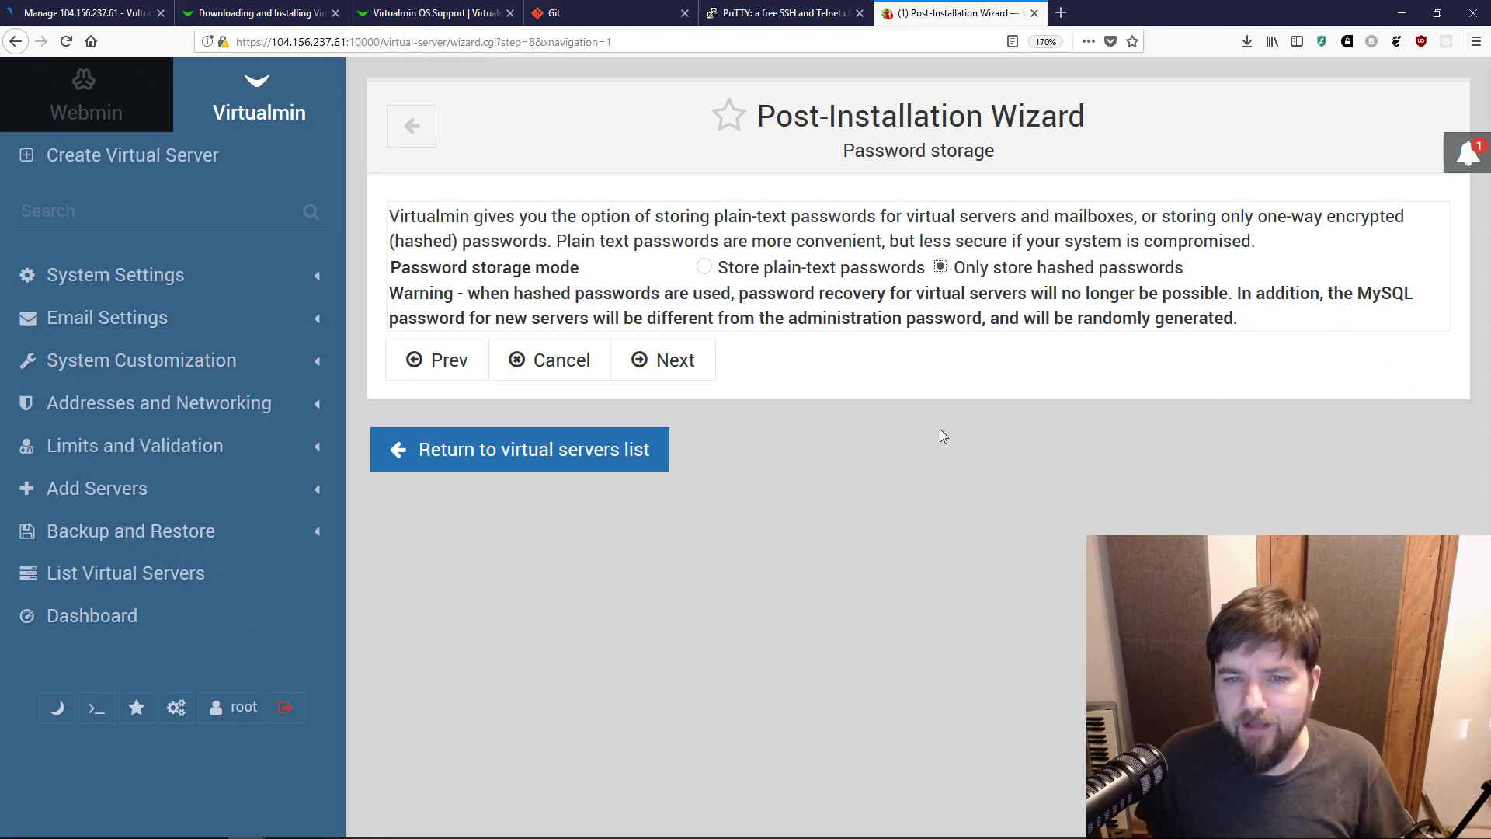
left_click(671, 362)
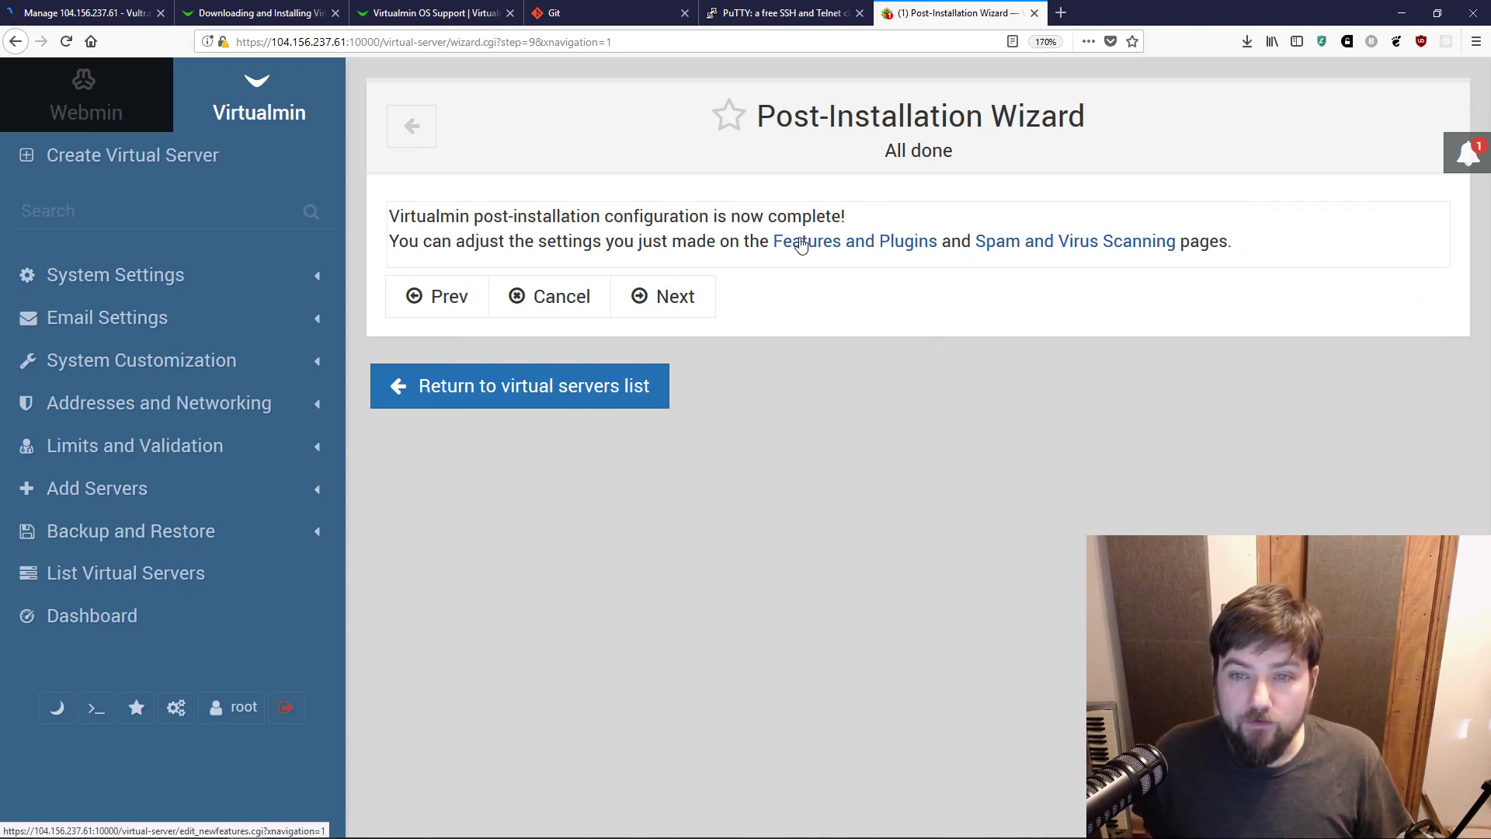
Step: Disable Spam filtering and Virus filtering in Features and Plugins and save the feature selection
left_click(839, 246)
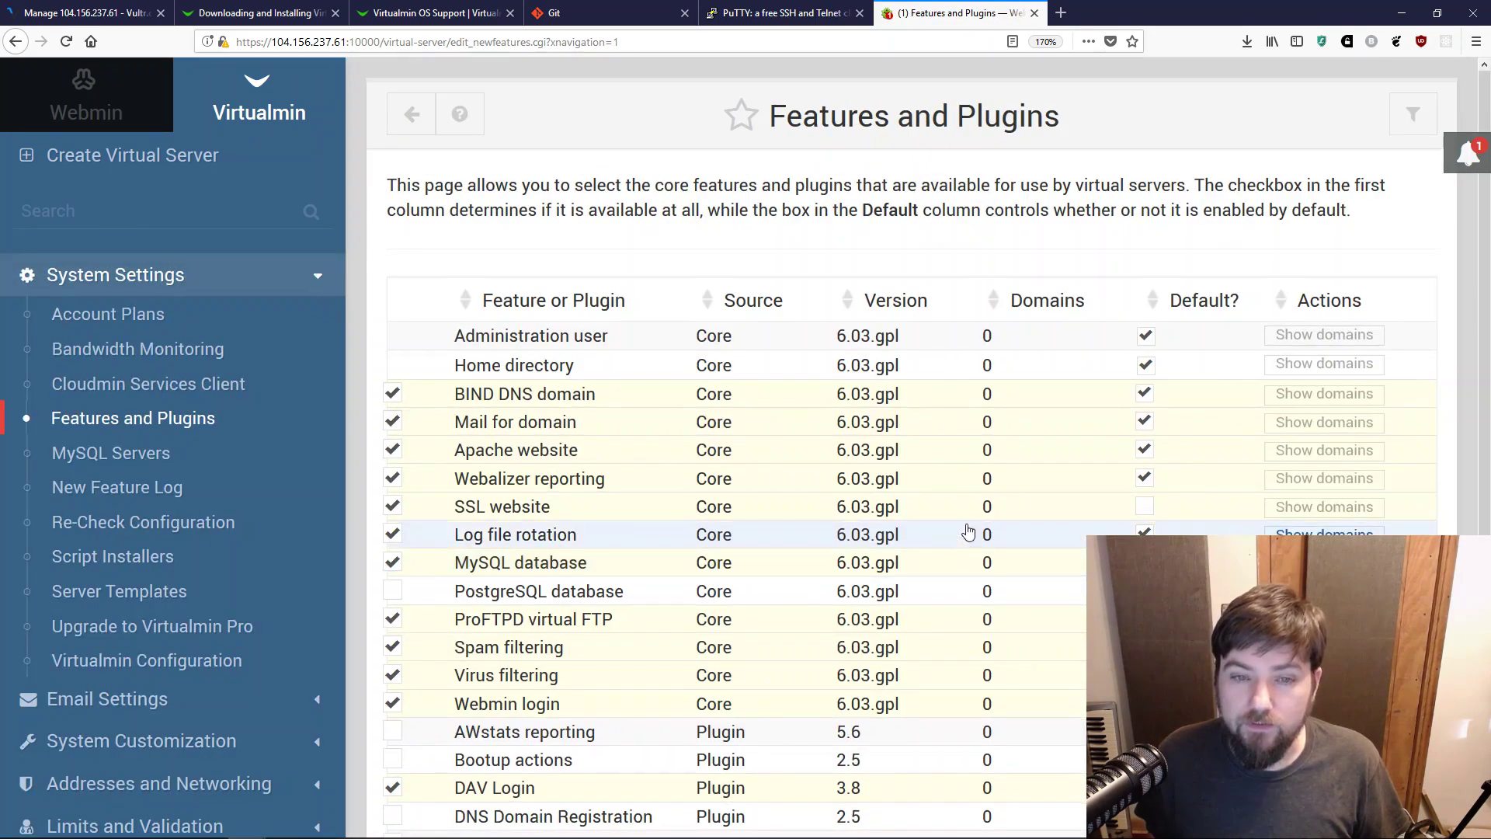
scroll(518, 801, "down", 4)
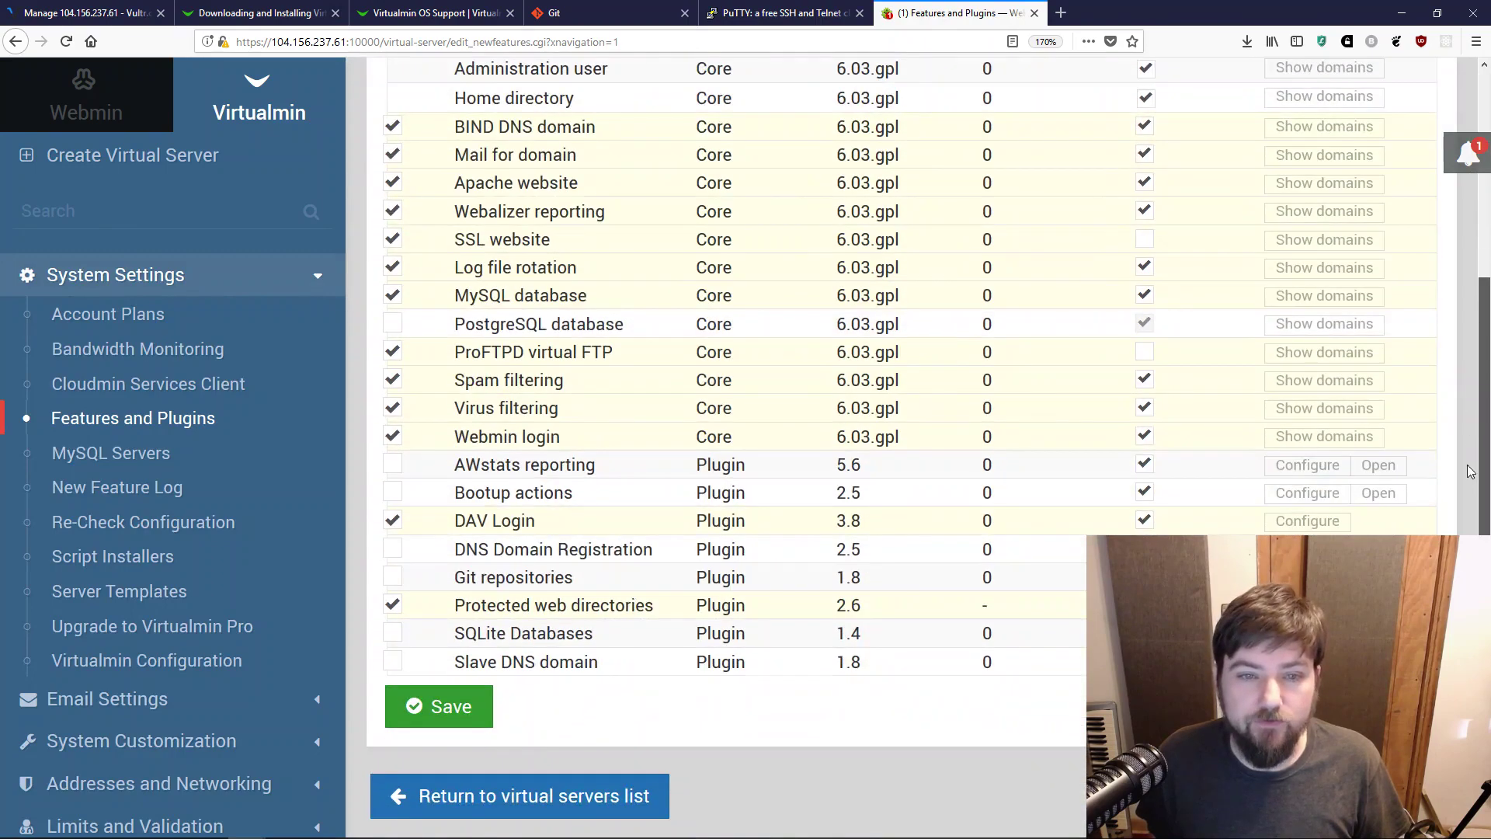
scroll(518, 802, "up", 2)
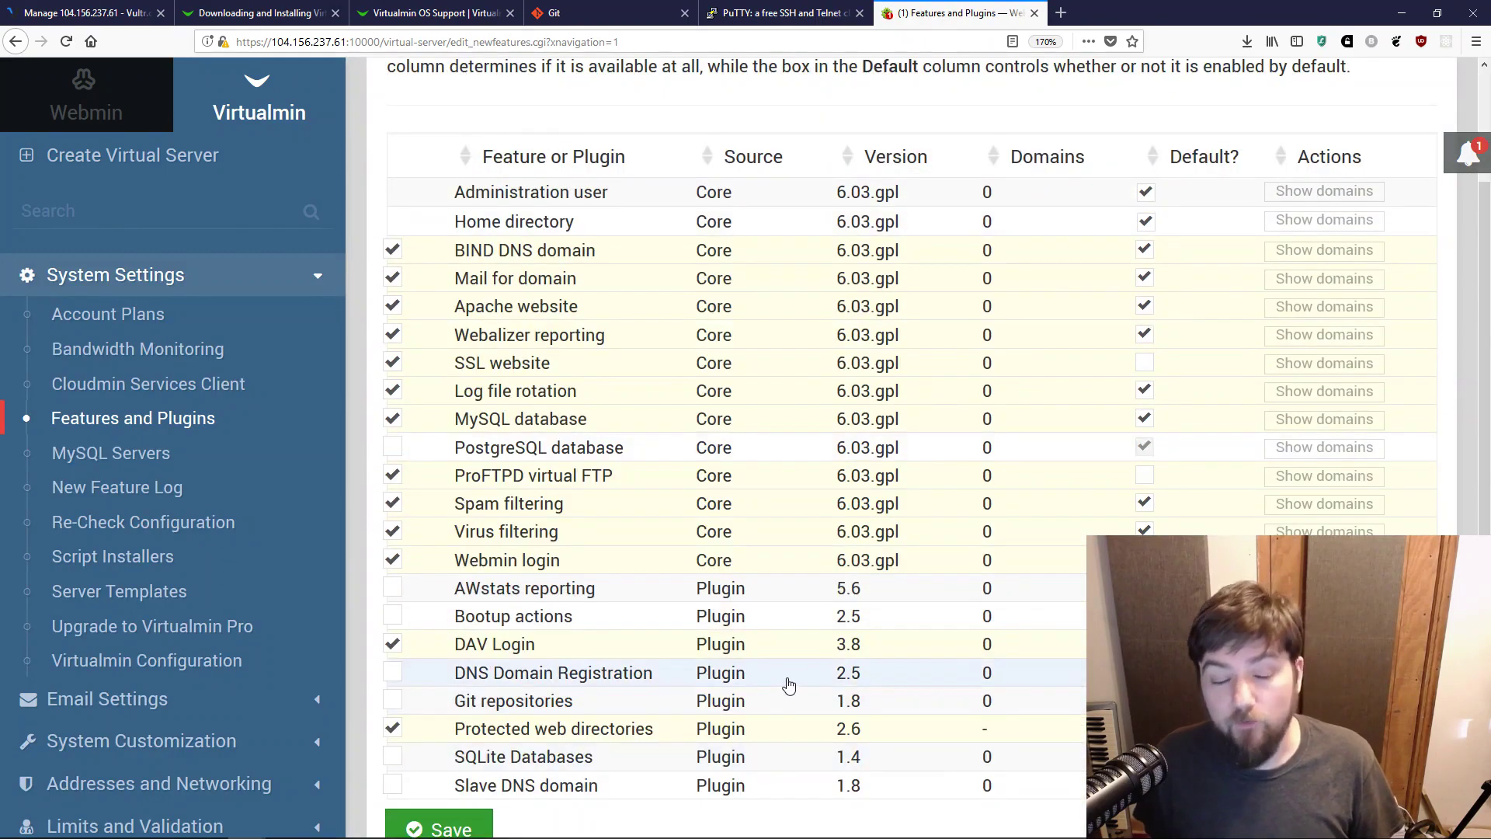
left_click(392, 504)
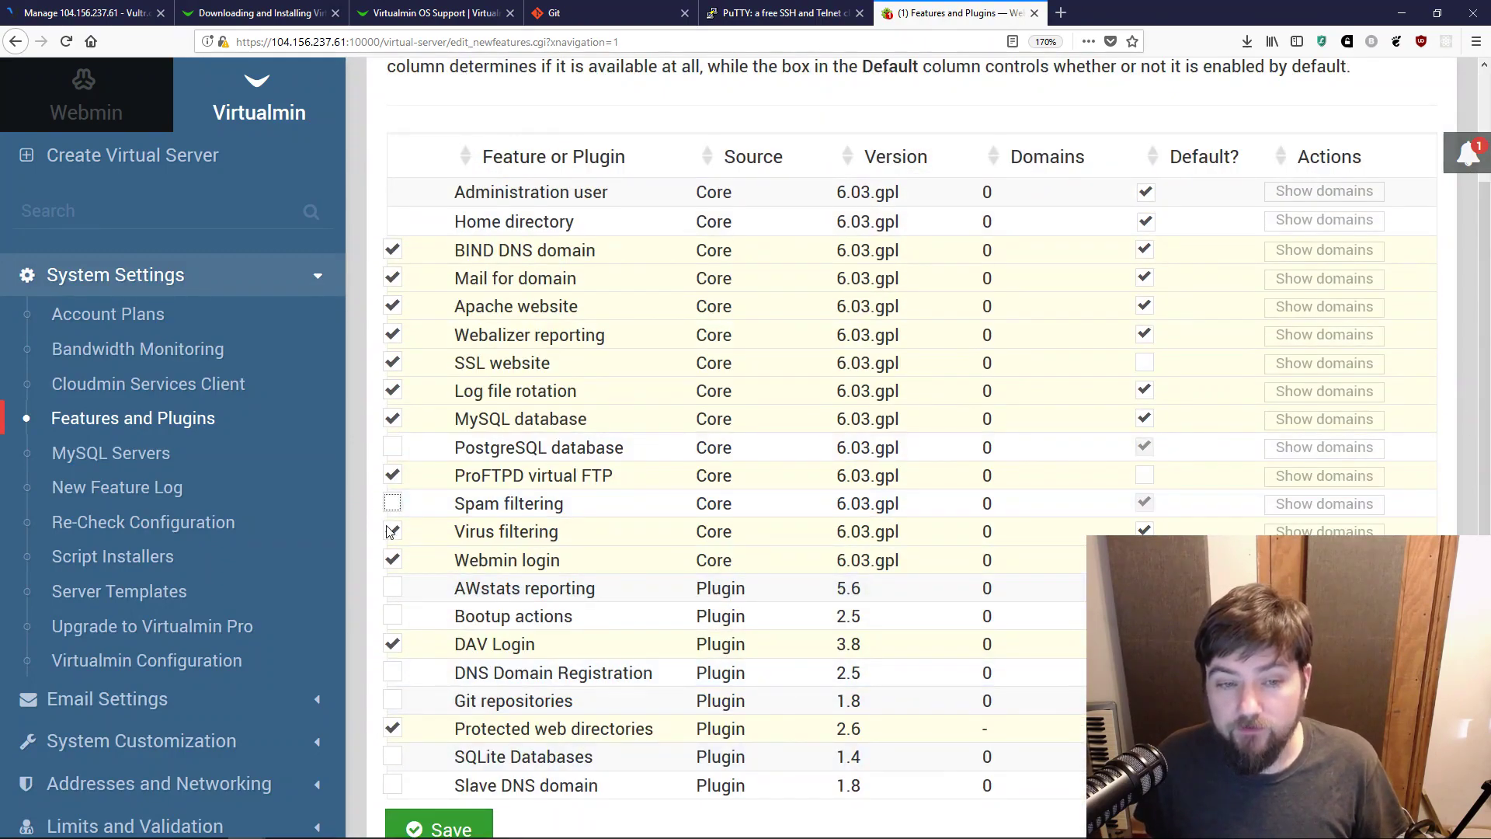
left_click(390, 533)
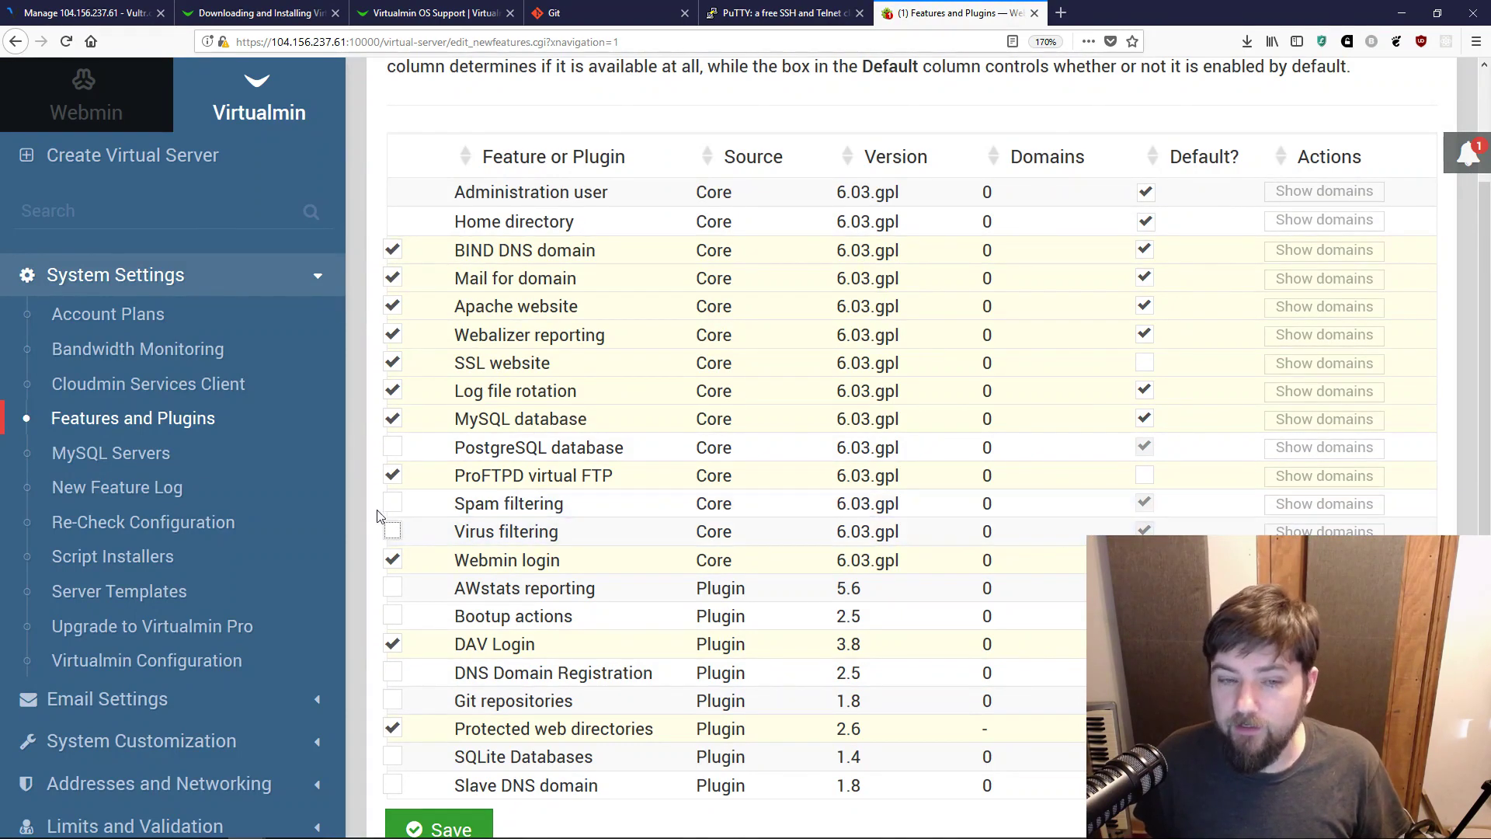
scroll(1479, 503, "down", 3)
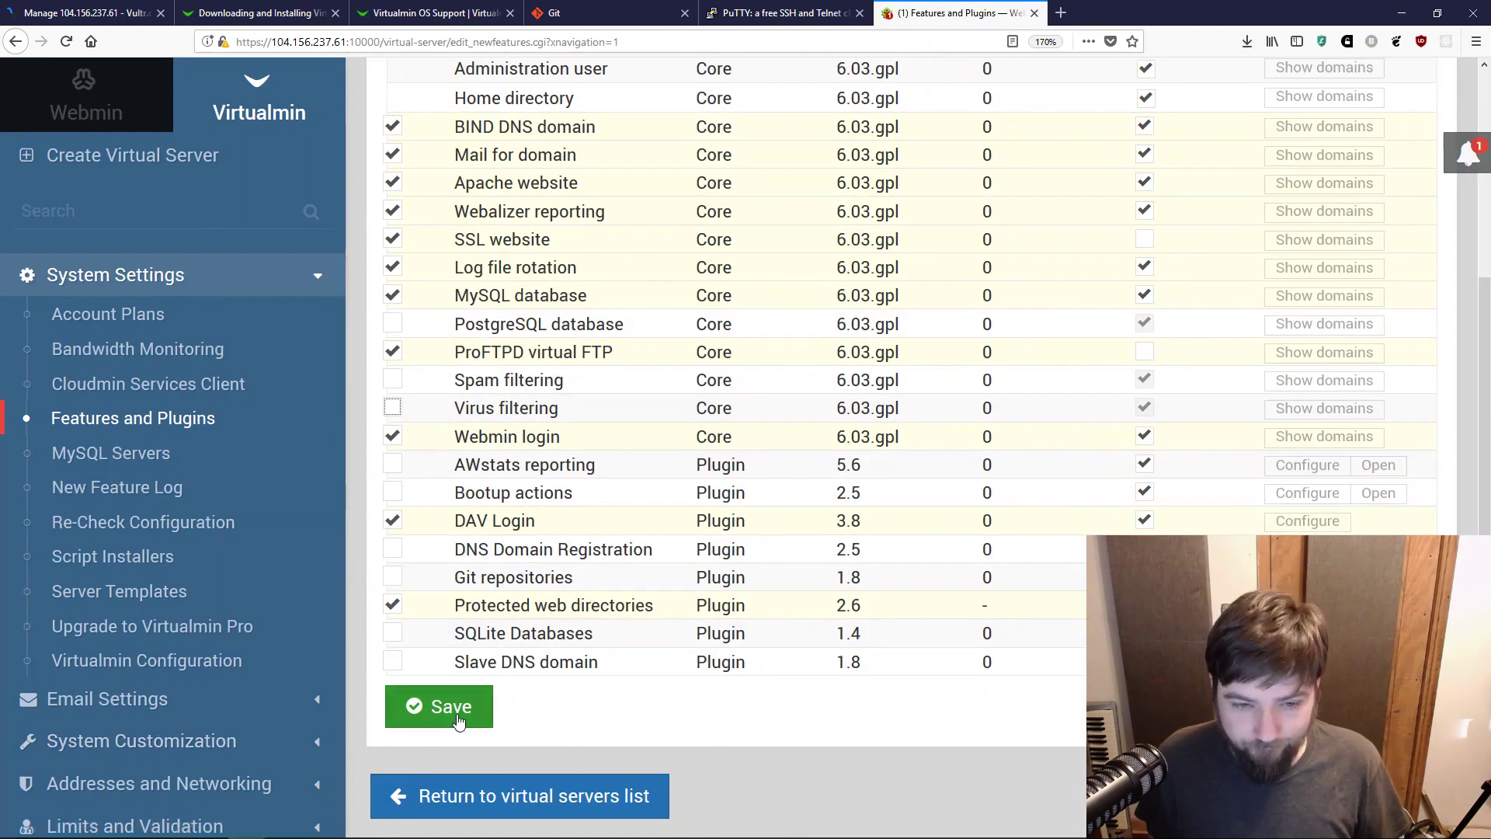
left_click(458, 721)
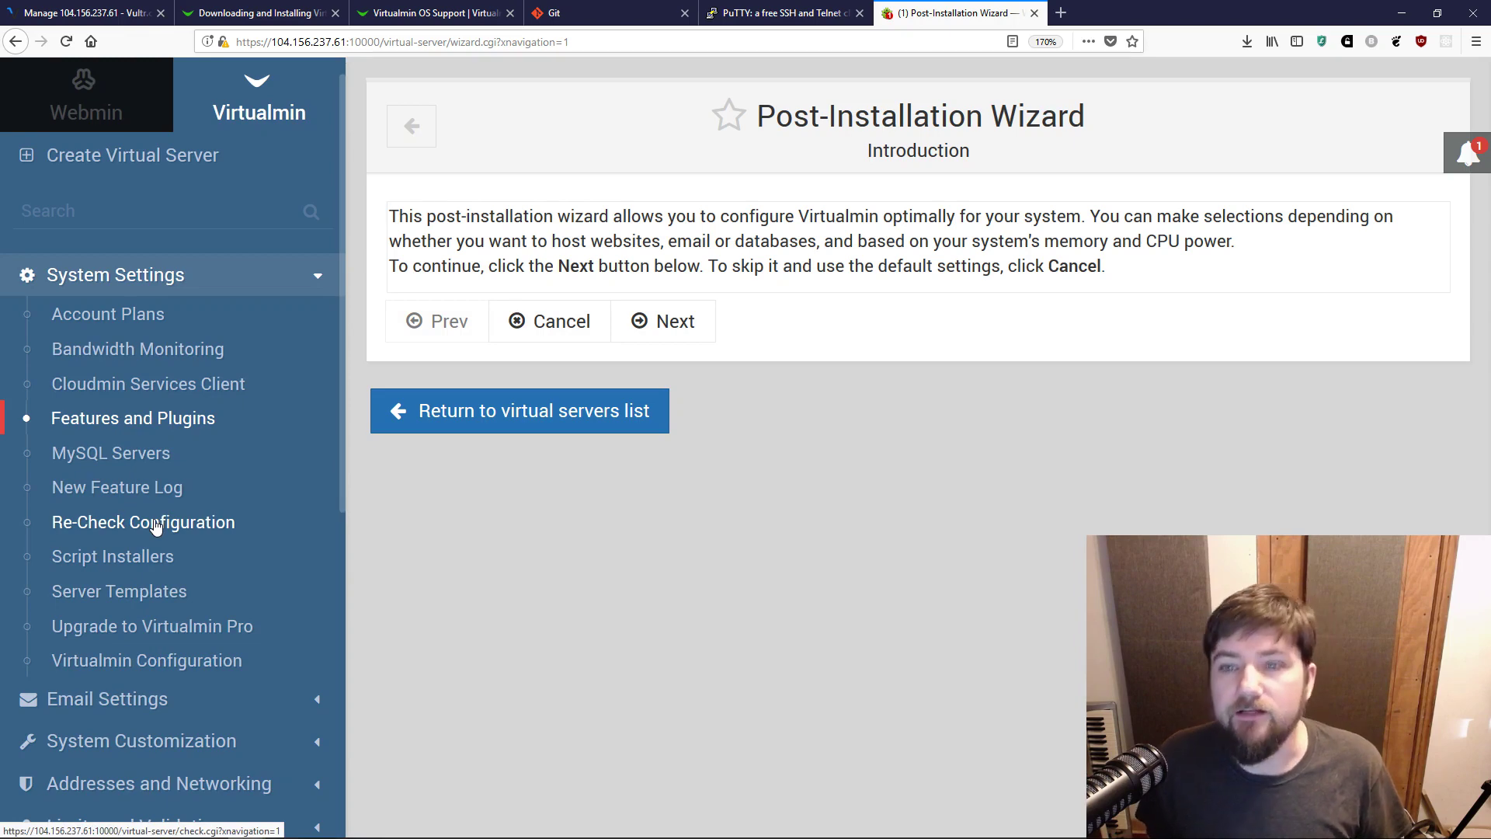
Step: Re-check the Virtualmin configuration and review the results, including the available PHP versions and the default IPv4 address for virtual servers
left_click(155, 526)
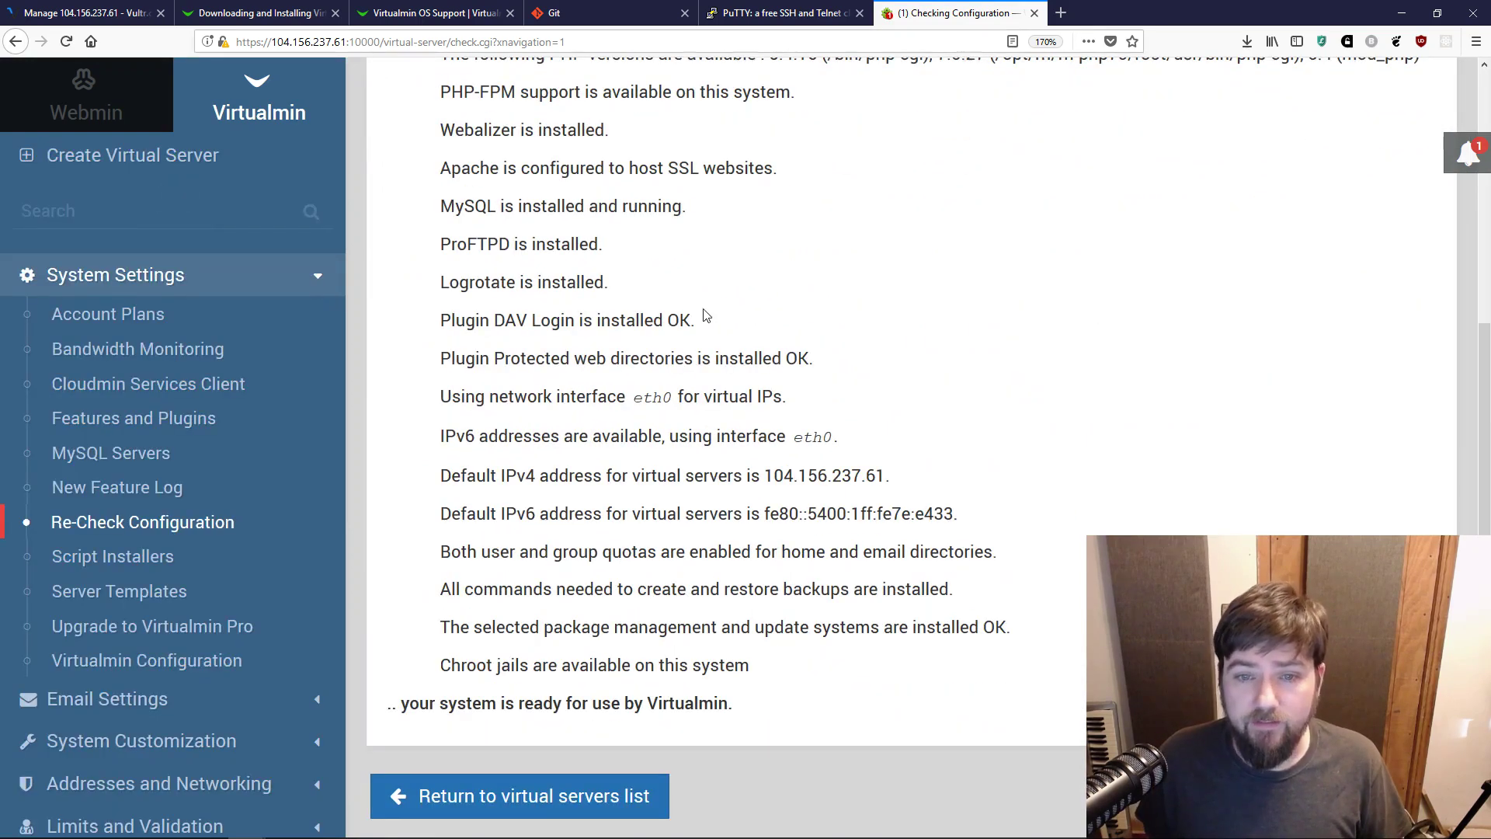
left_click_drag(1482, 371, 1487, 124)
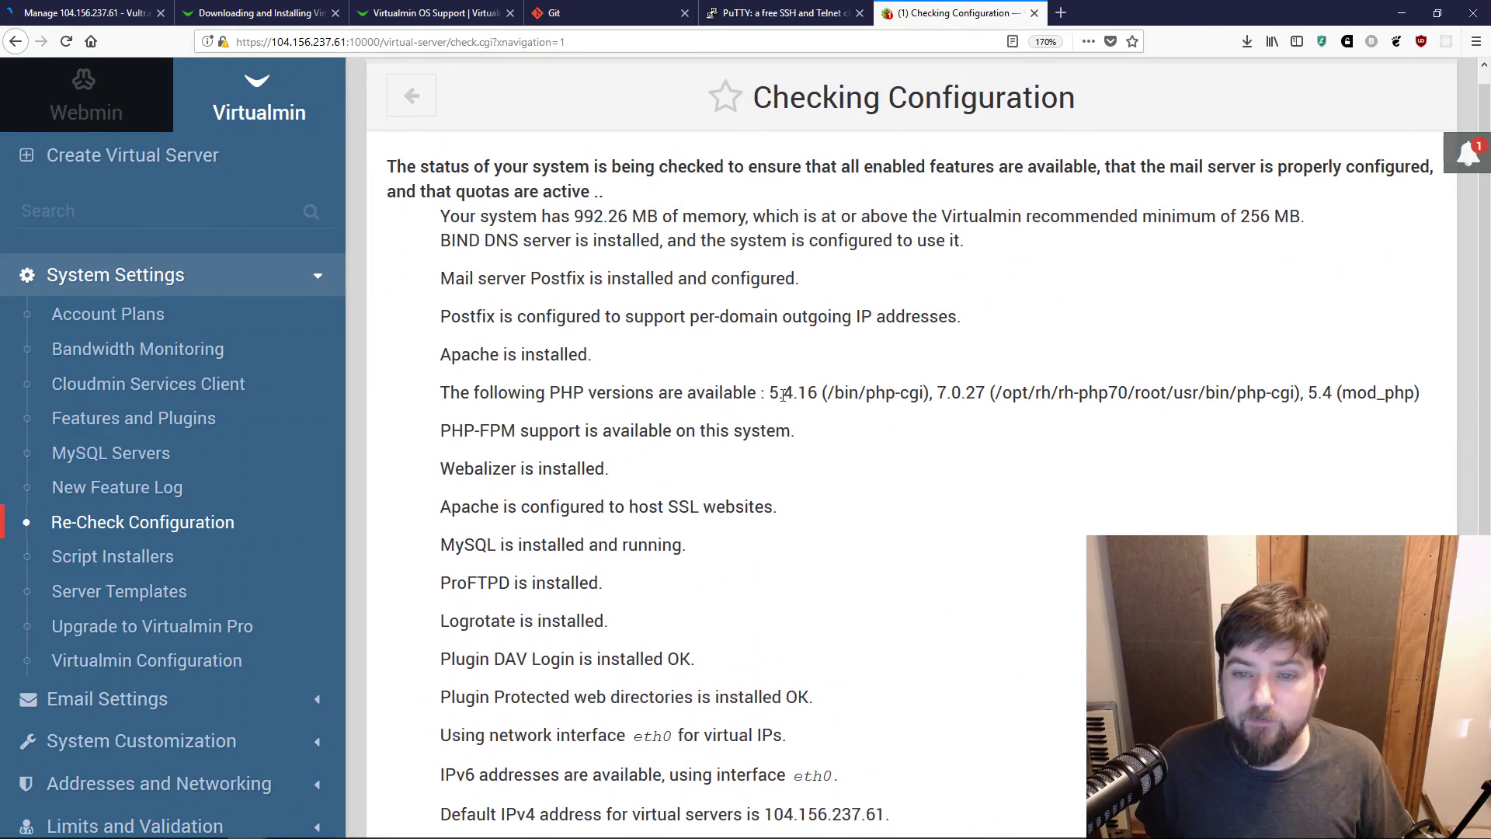
left_click_drag(1487, 372, 1486, 609)
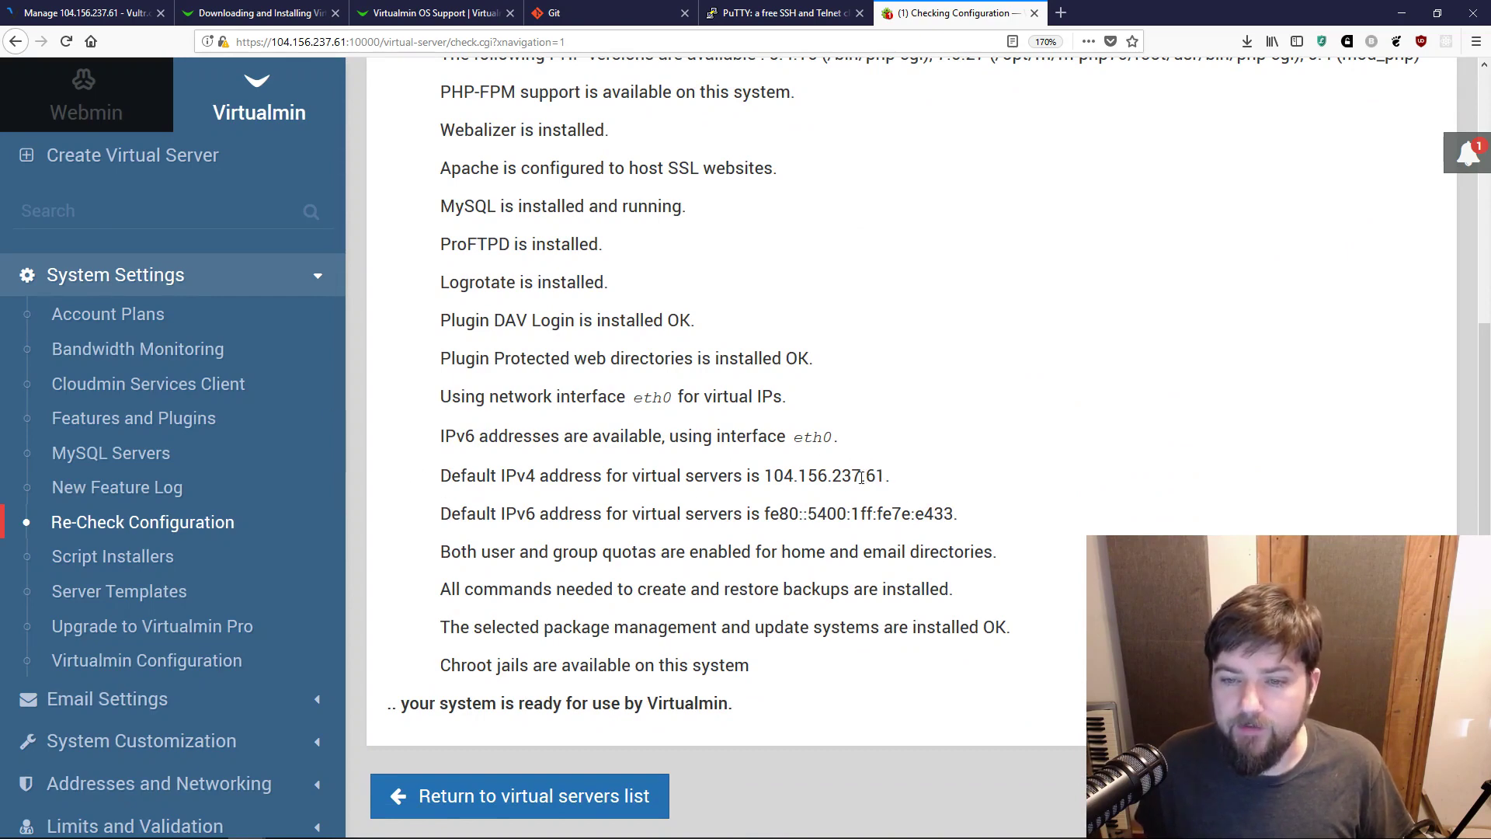
mouse_move(875, 477)
left_mouse_down()
mouse_move(760, 477)
mouse_move(884, 475)
left_mouse_up()
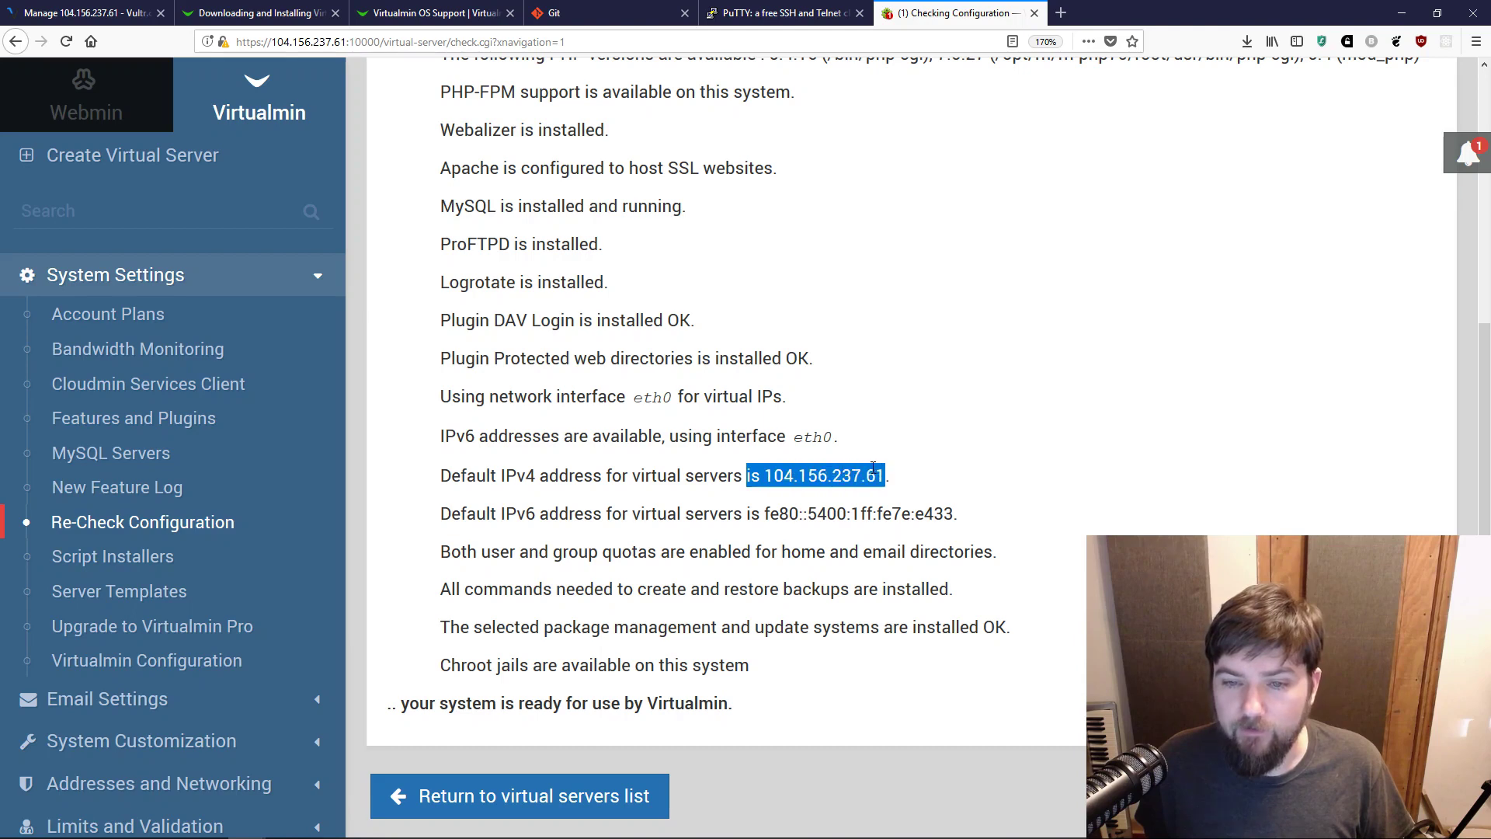
left_click(875, 466)
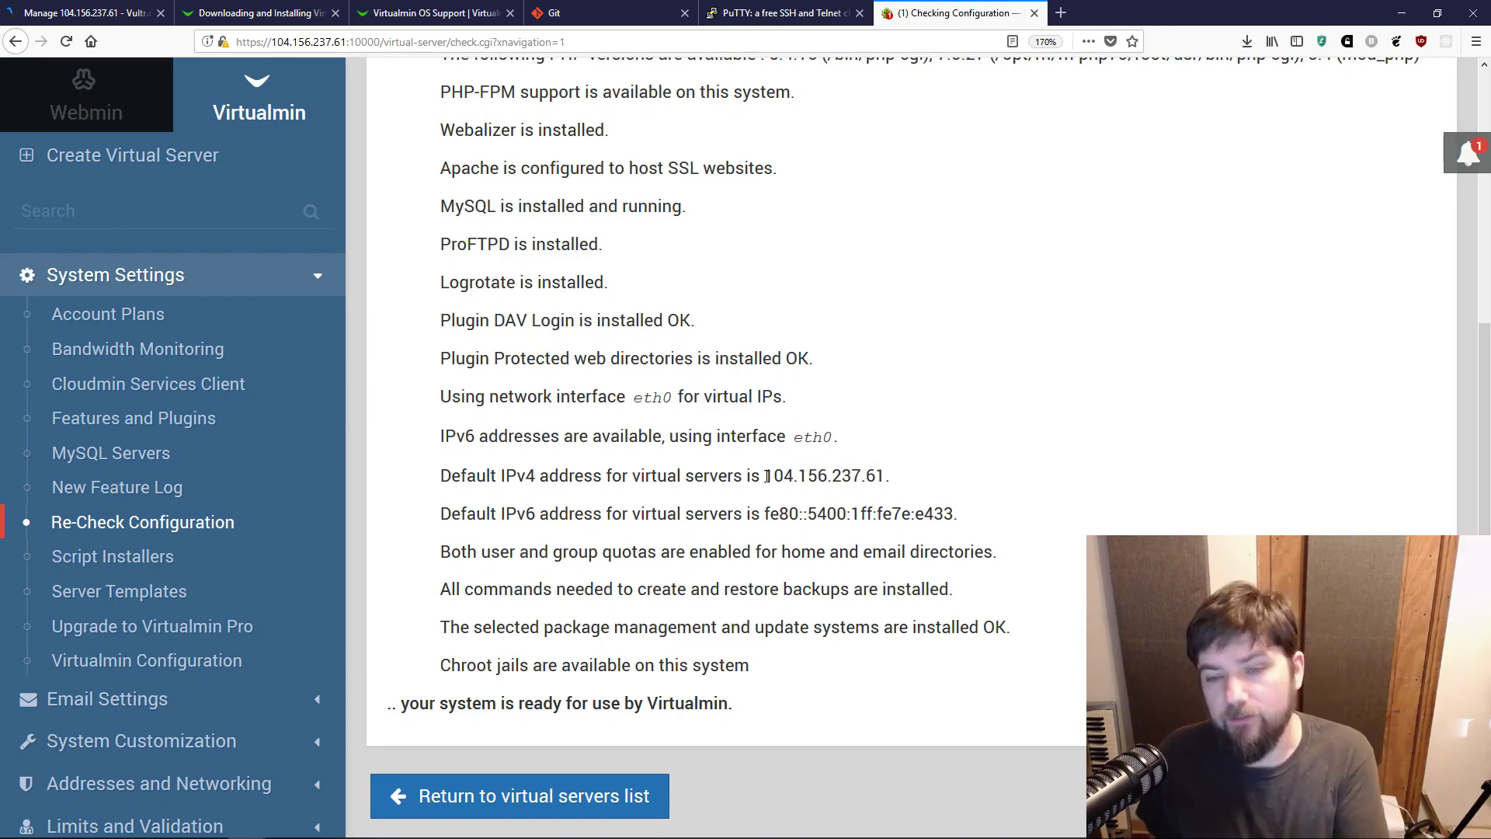
left_click_drag(765, 475, 884, 481)
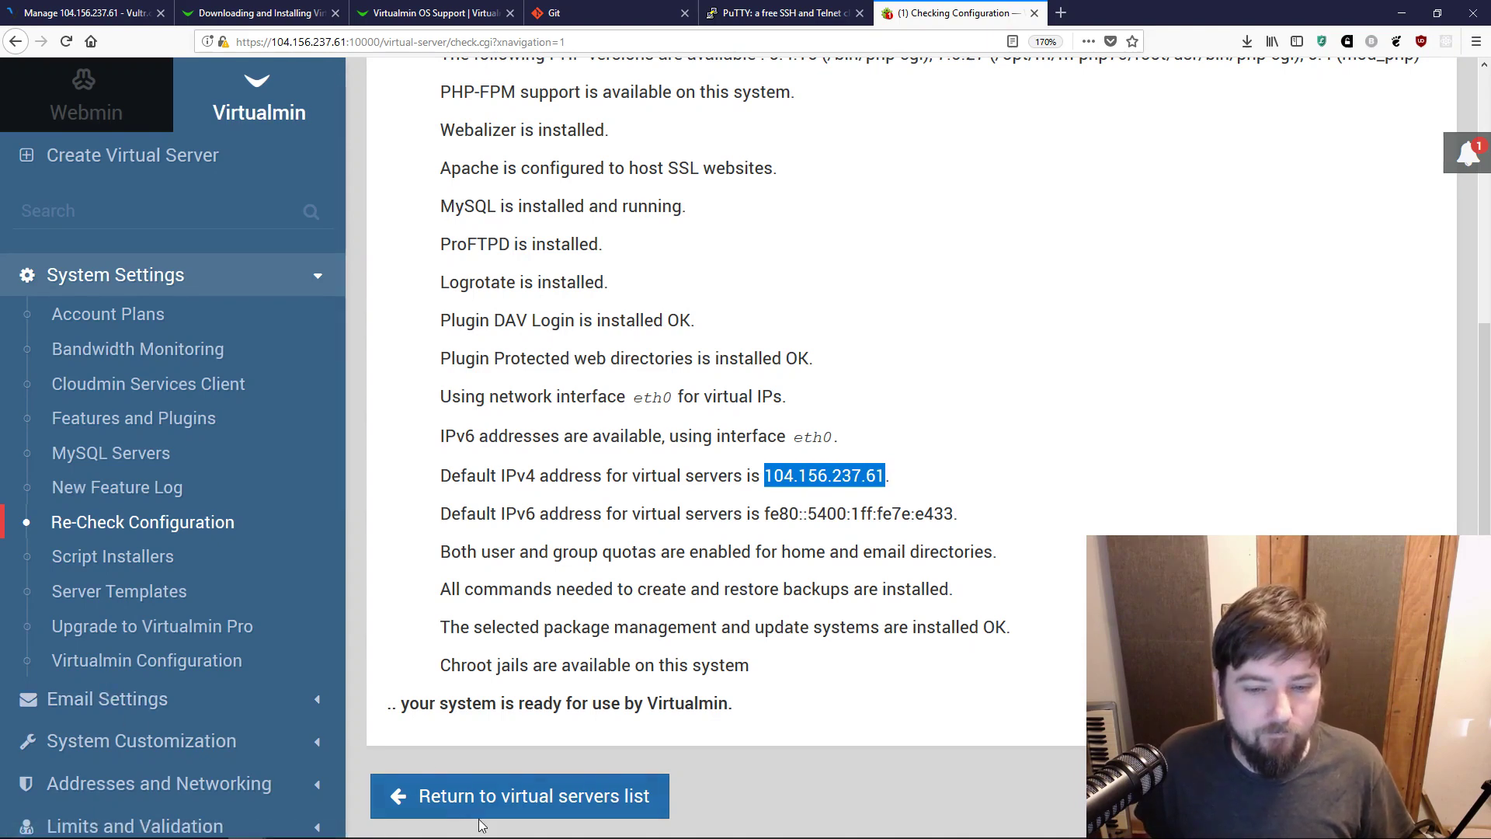
Step: Look over the Create Virtual Server form and the list of account plans in the system settings
left_click(317, 276)
left_click(212, 158)
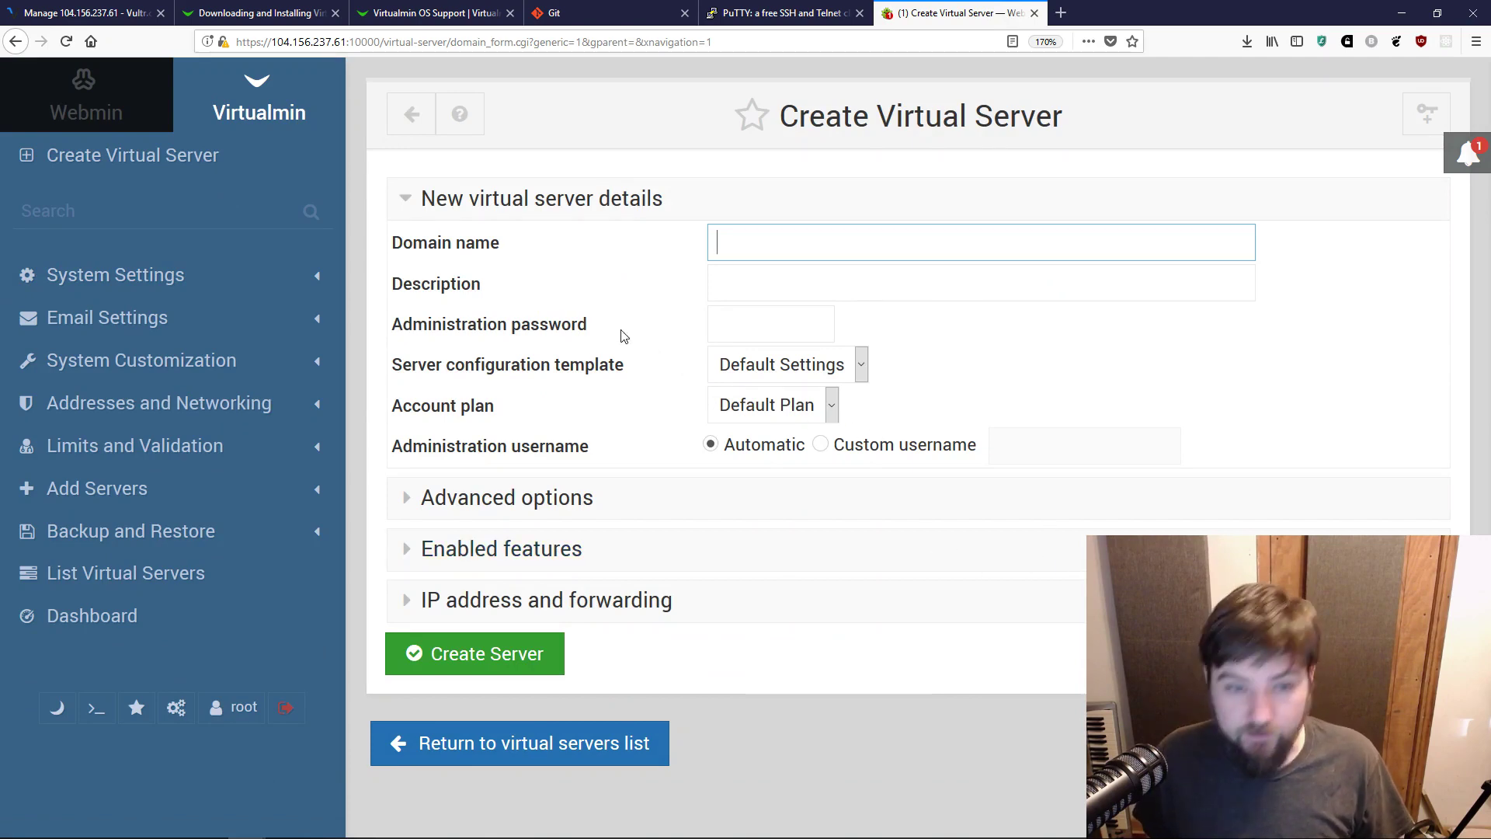
left_click(143, 279)
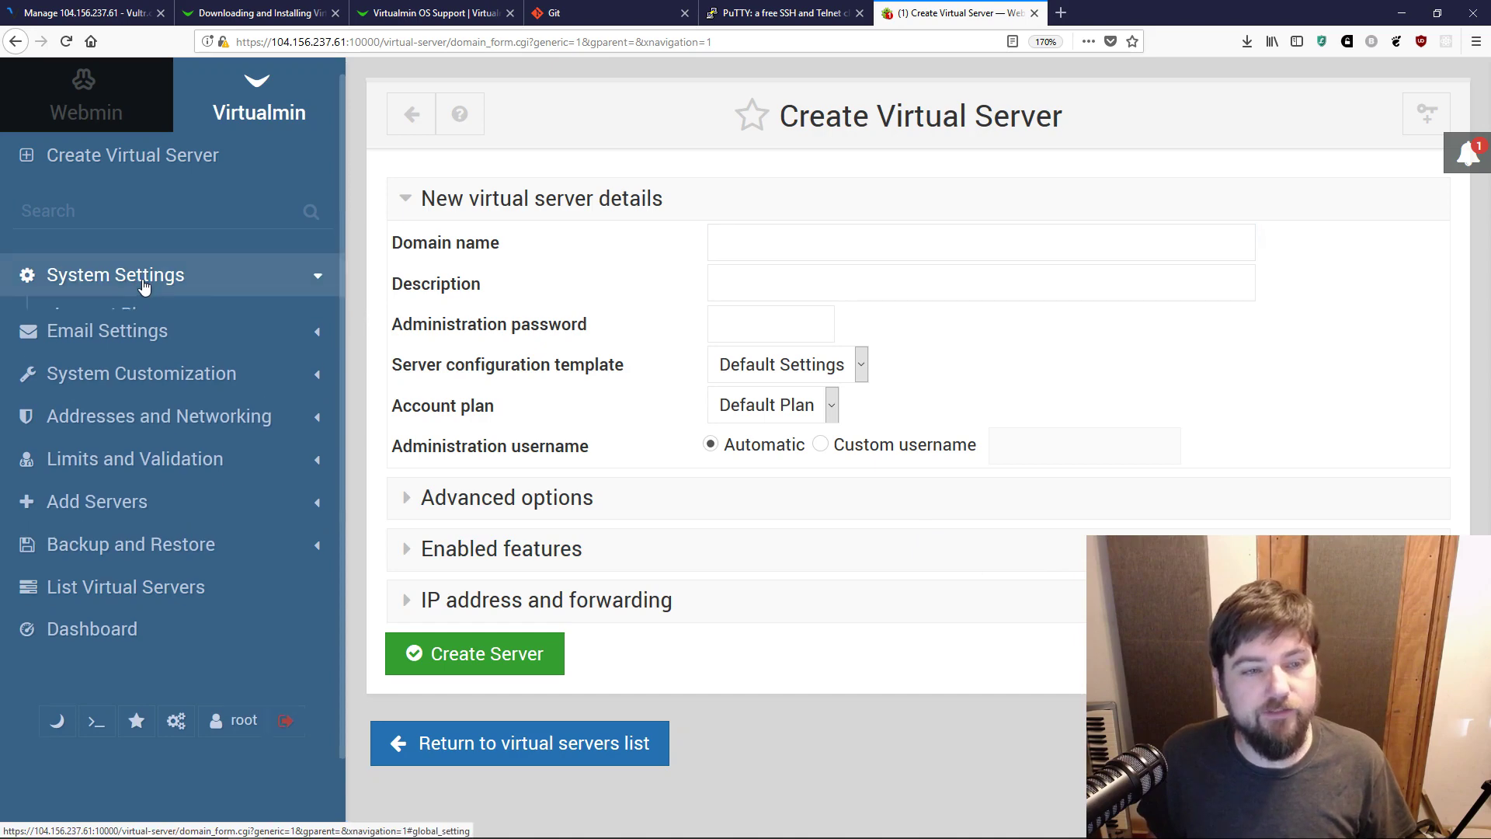
left_click(143, 312)
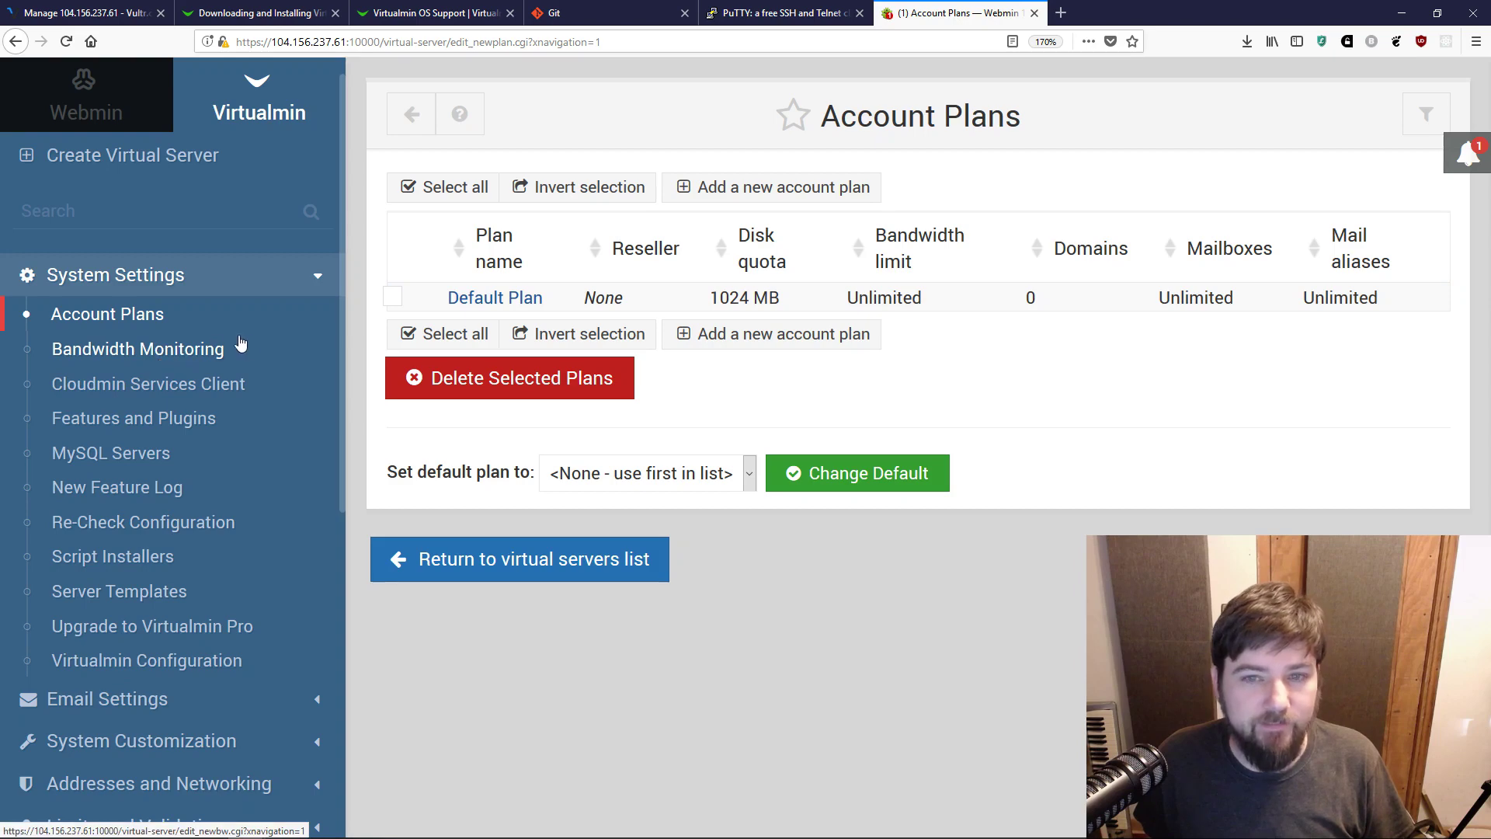
Step: Open the Default Settings server template, review its available sections and switch to the Mail for domain section
left_click(115, 593)
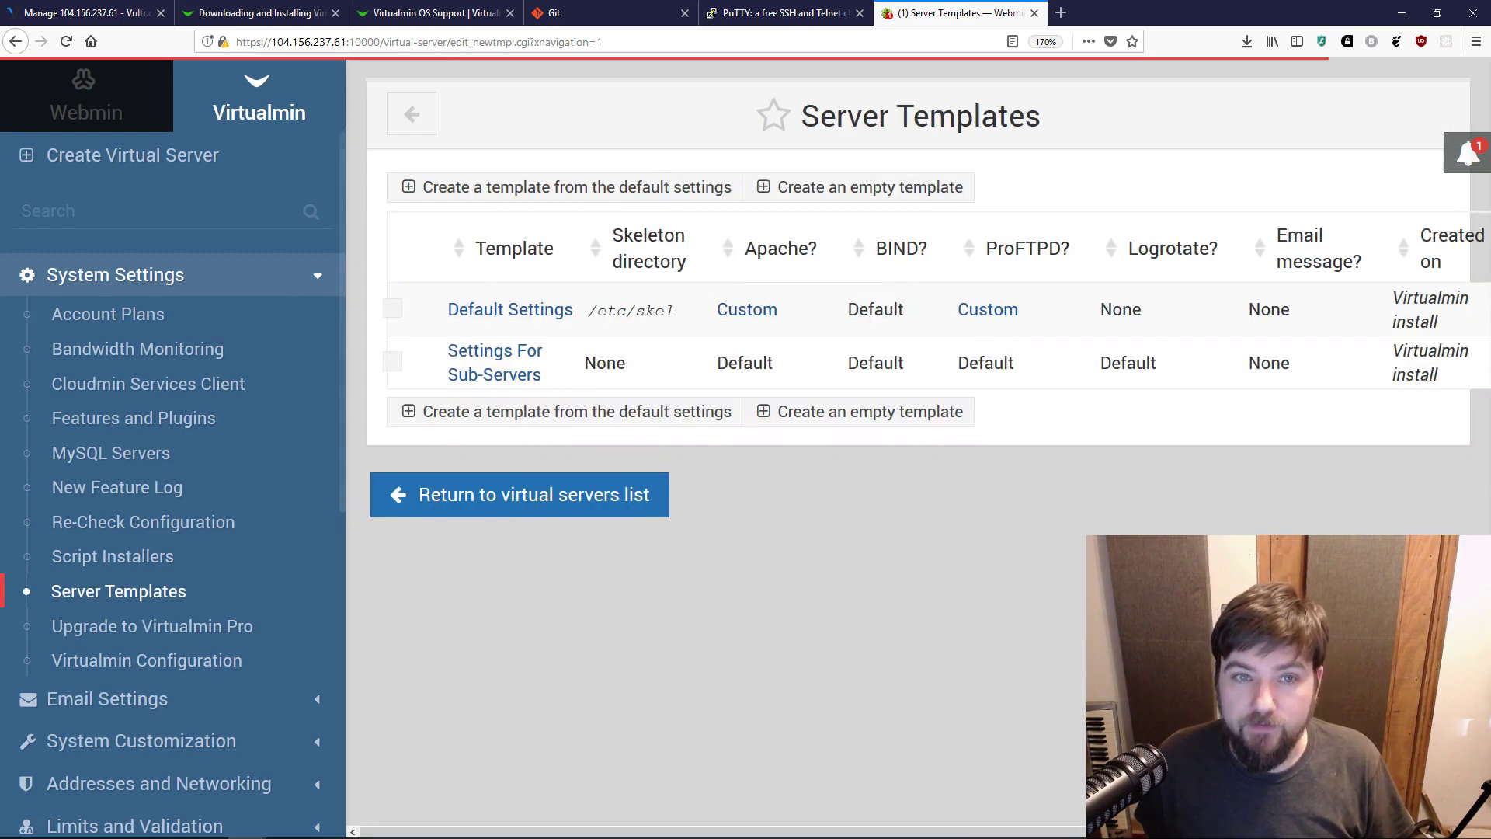
left_click(496, 310)
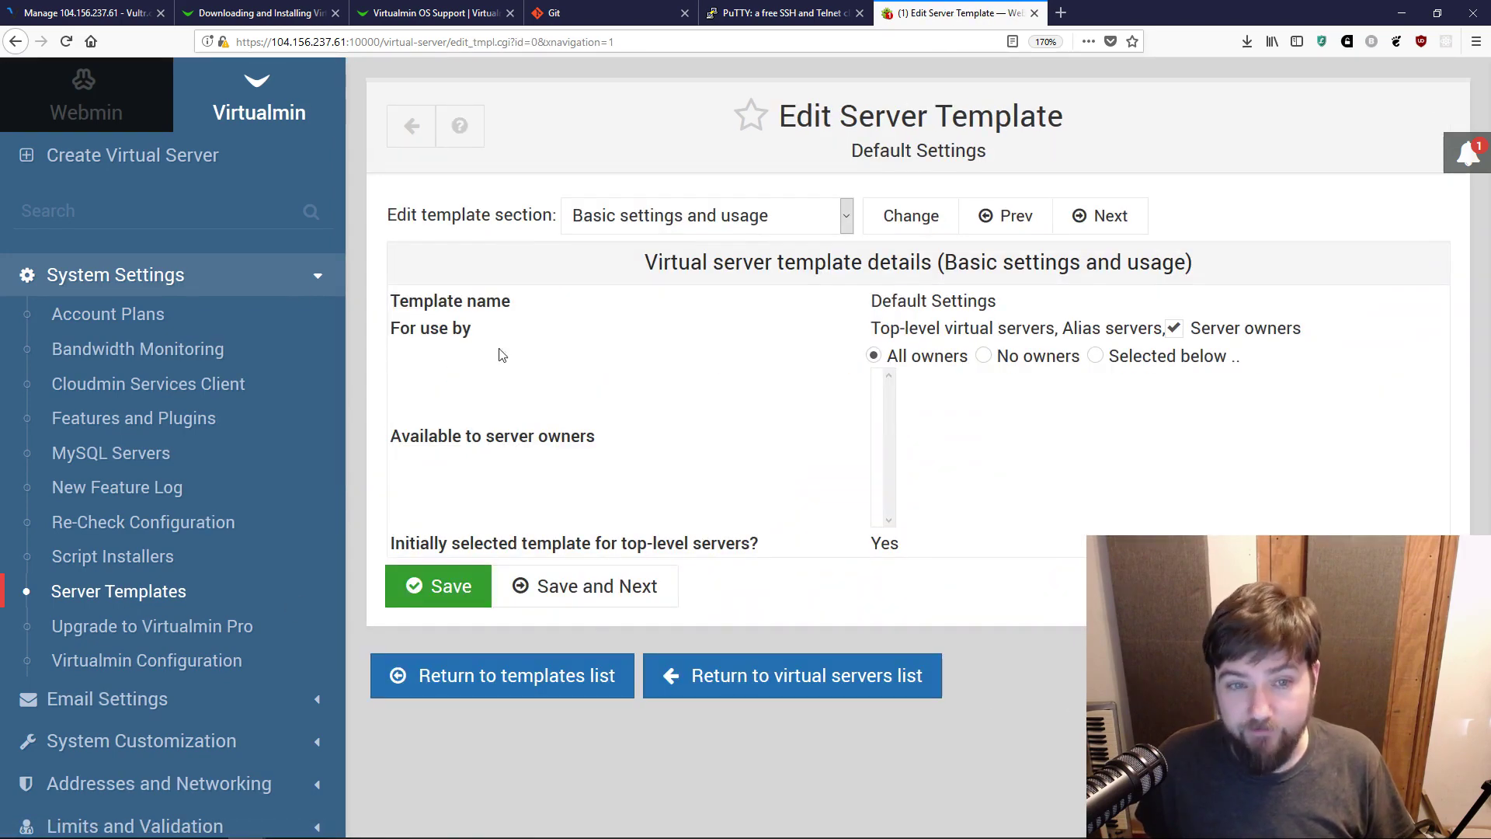
left_click(720, 220)
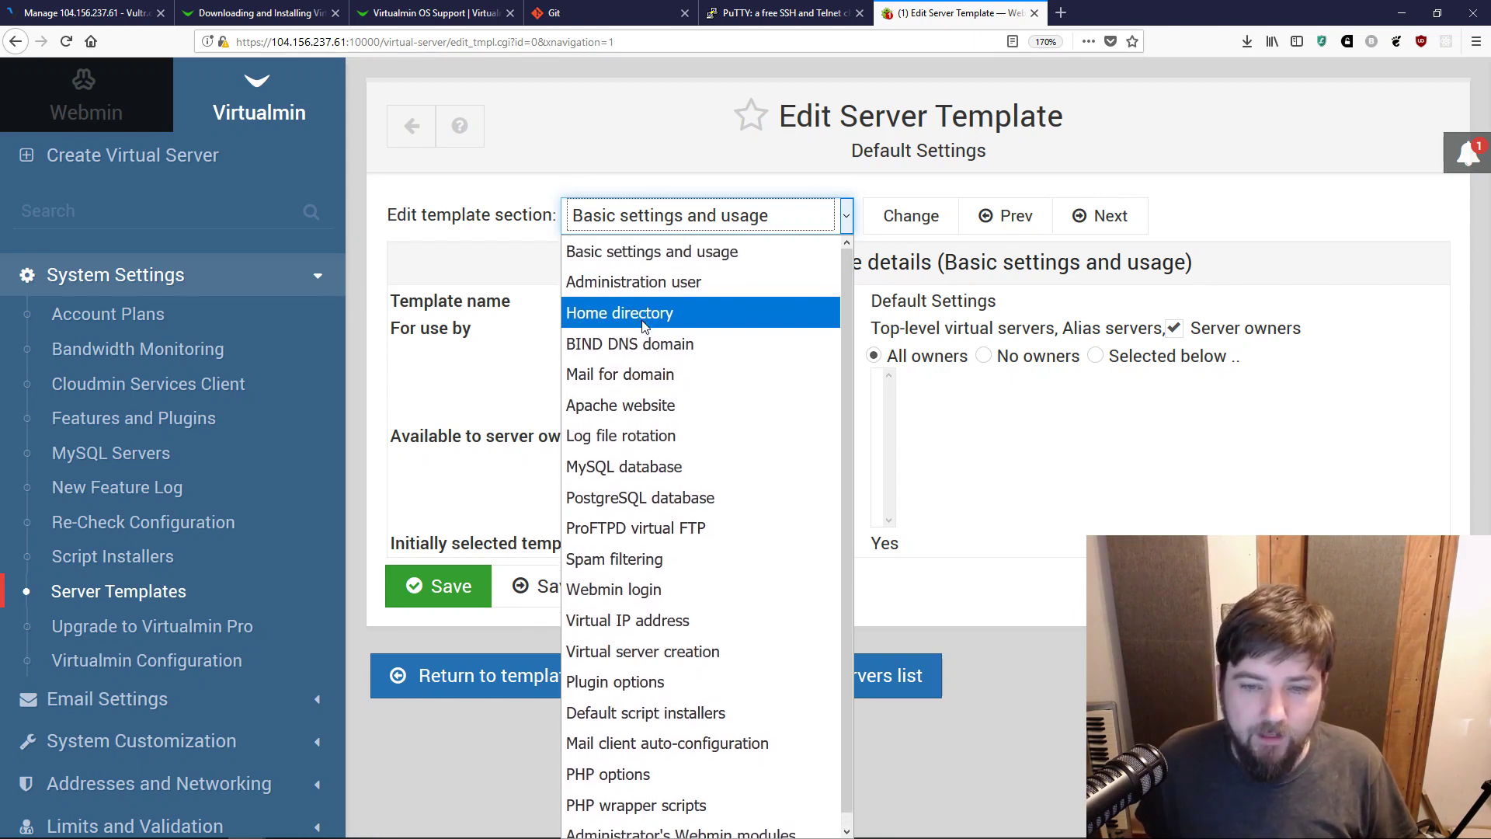
left_click_drag(851, 315, 844, 451)
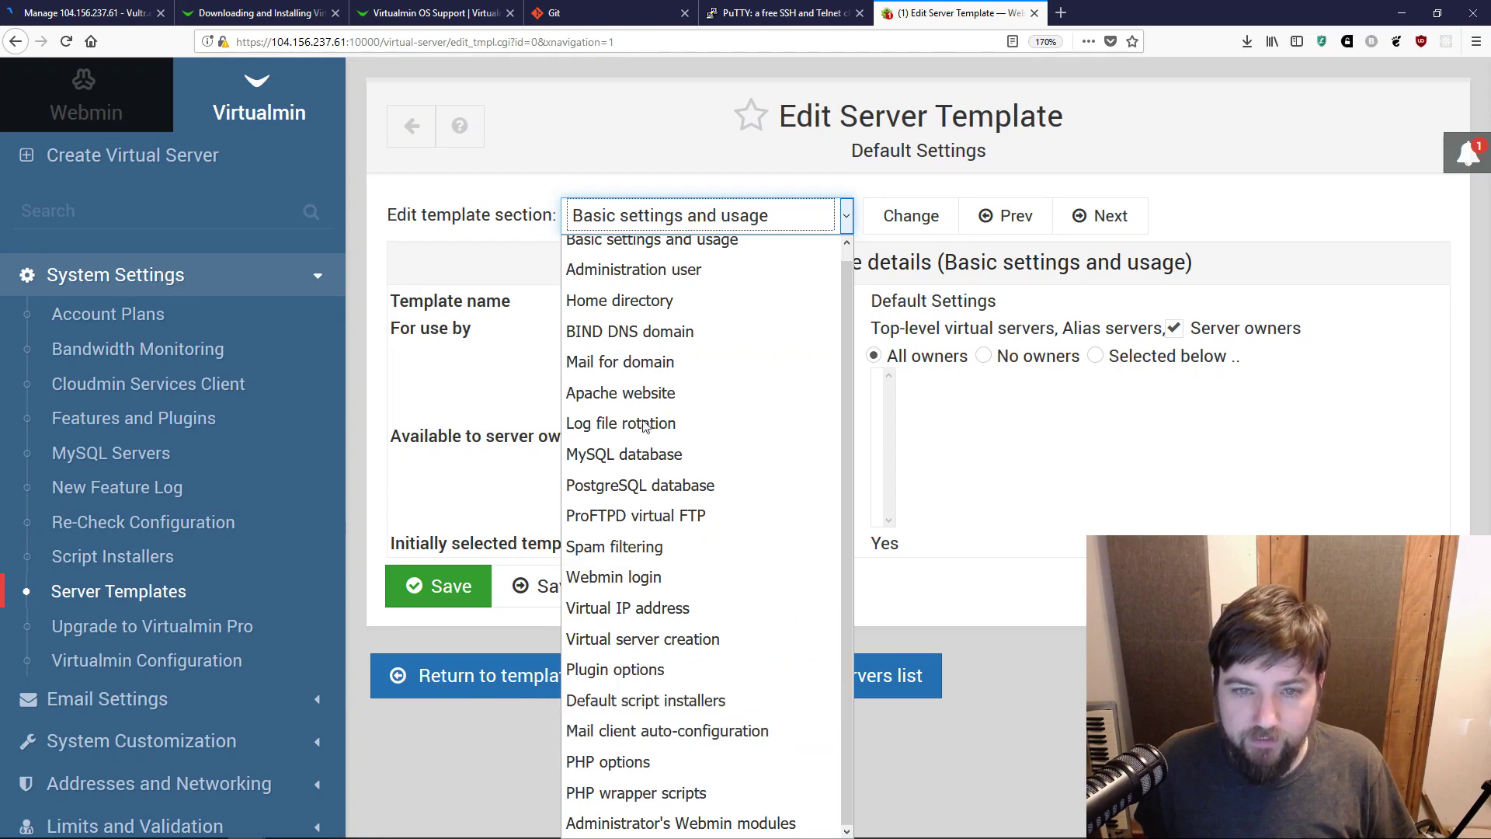
left_click(630, 365)
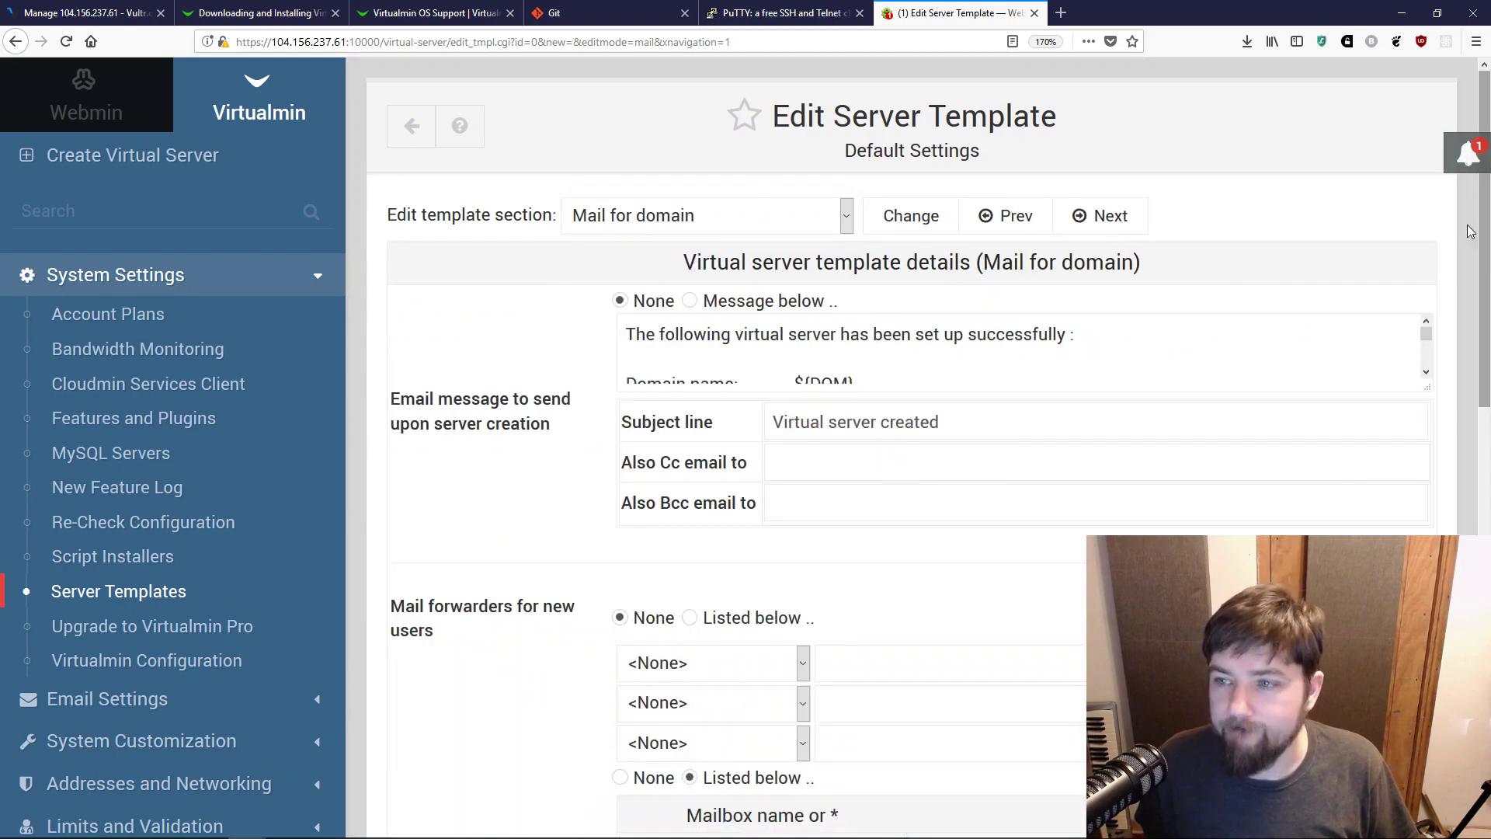
Step: Select username@domain as the template's format for usernames that include the domain
left_click_drag(1484, 229, 1476, 518)
scroll(602, 688, "down", 1)
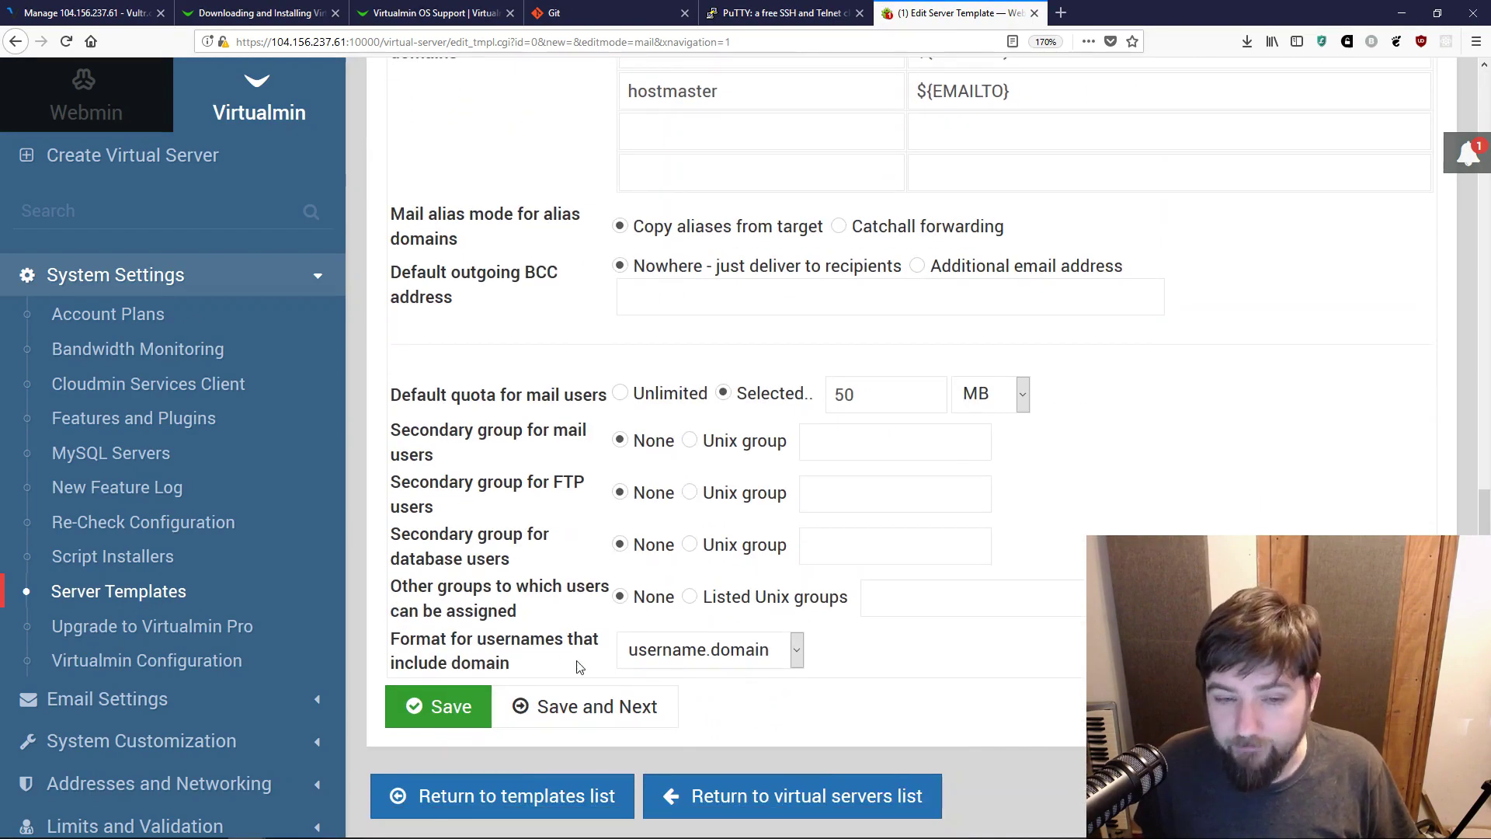
left_click(793, 650)
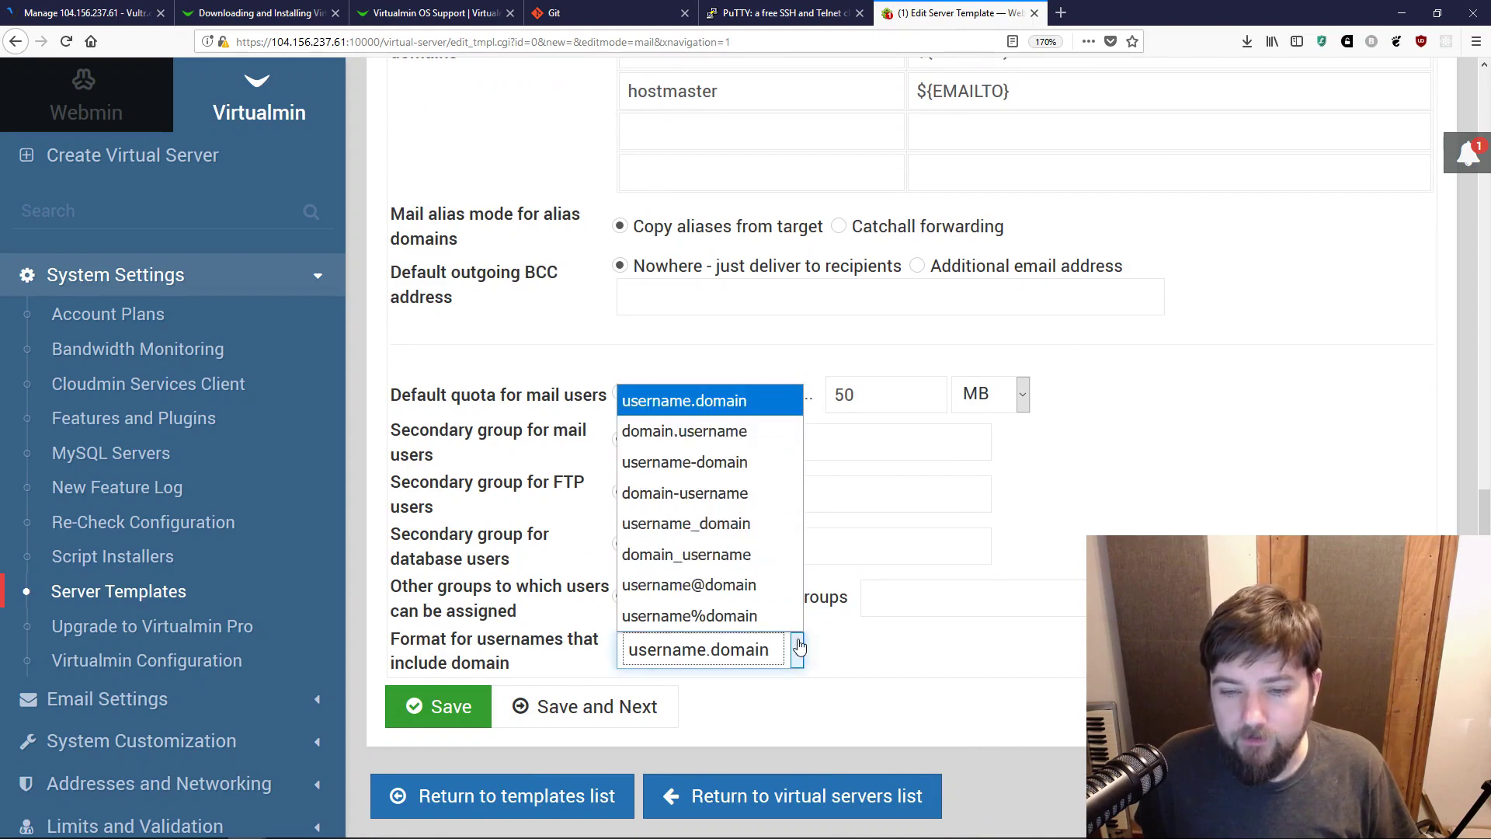
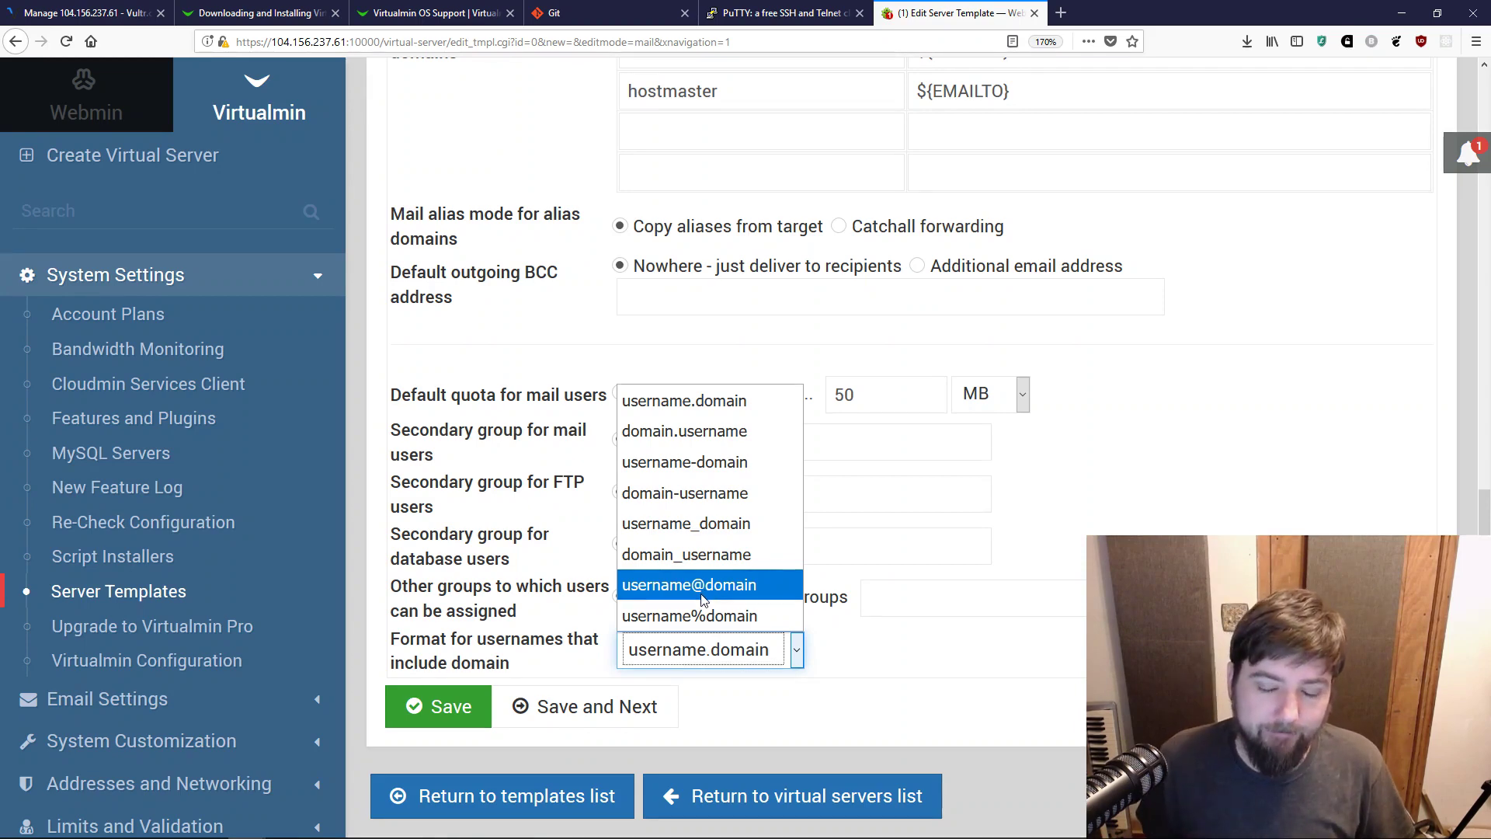
left_click(728, 594)
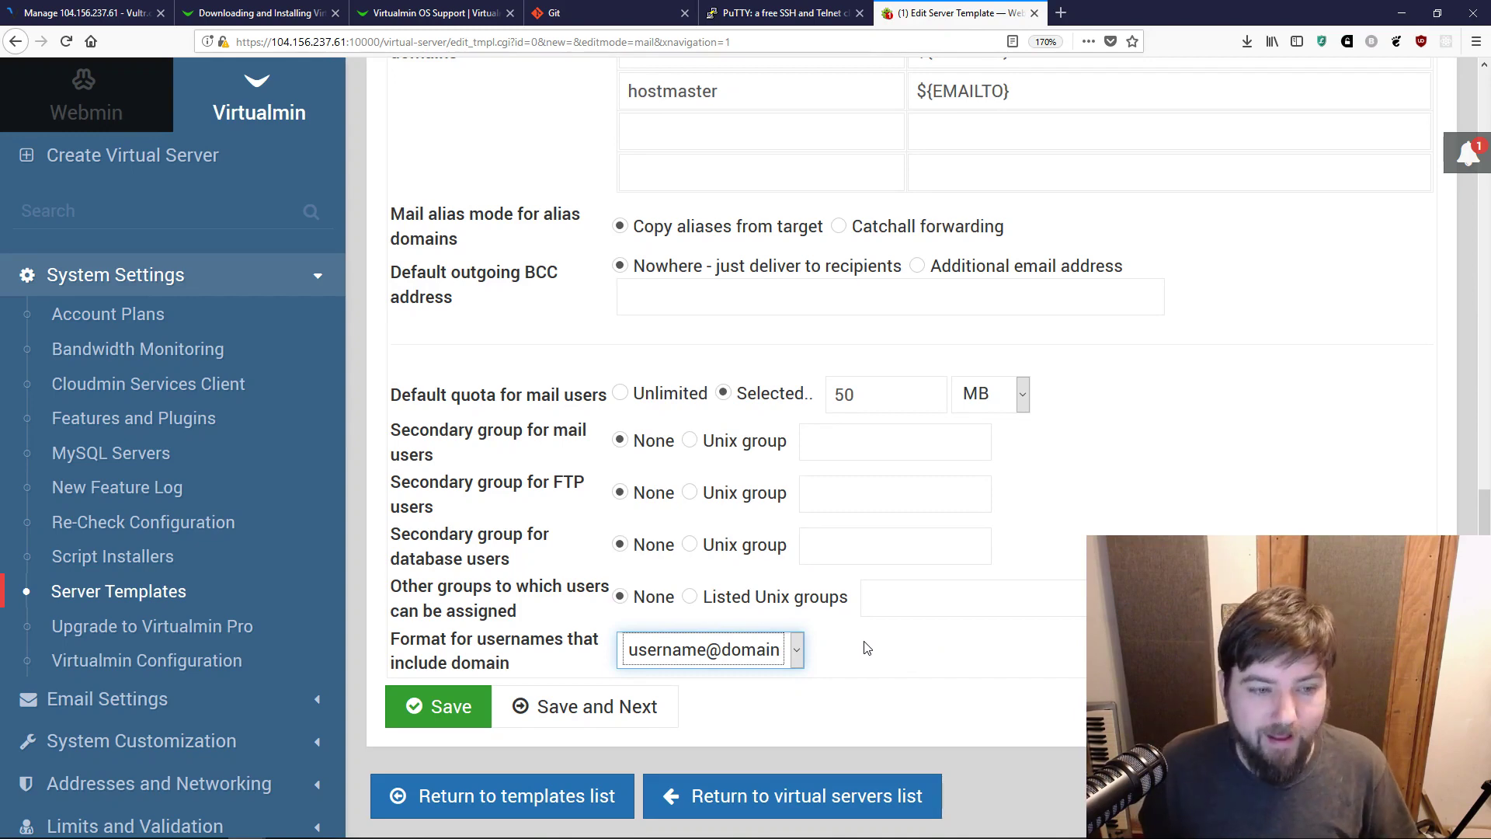
Step: Open the Virtualmin module configuration and read the help for the "Mail server to configure" setting
left_click(204, 664)
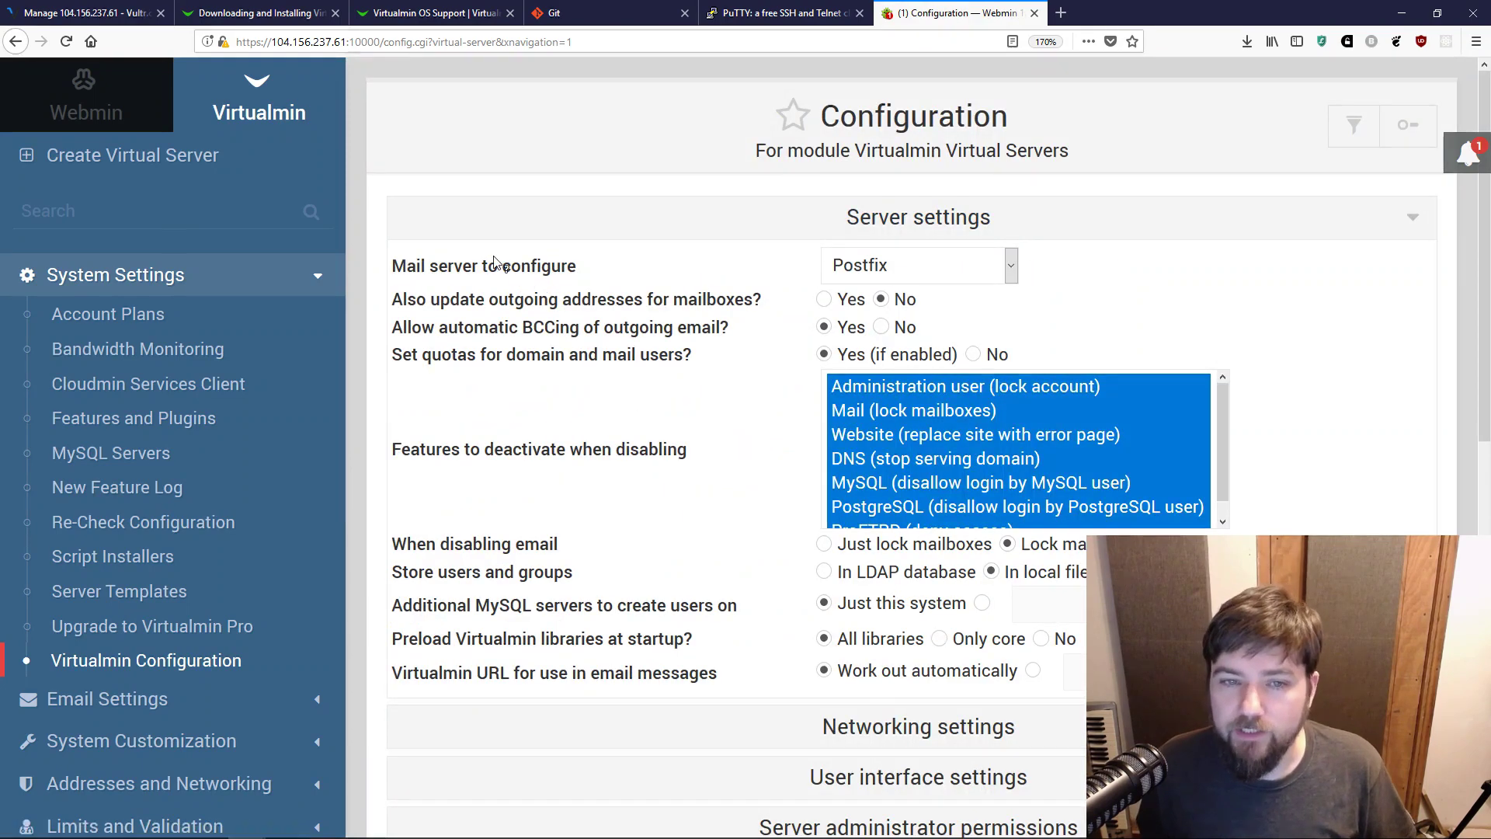
left_click(505, 274)
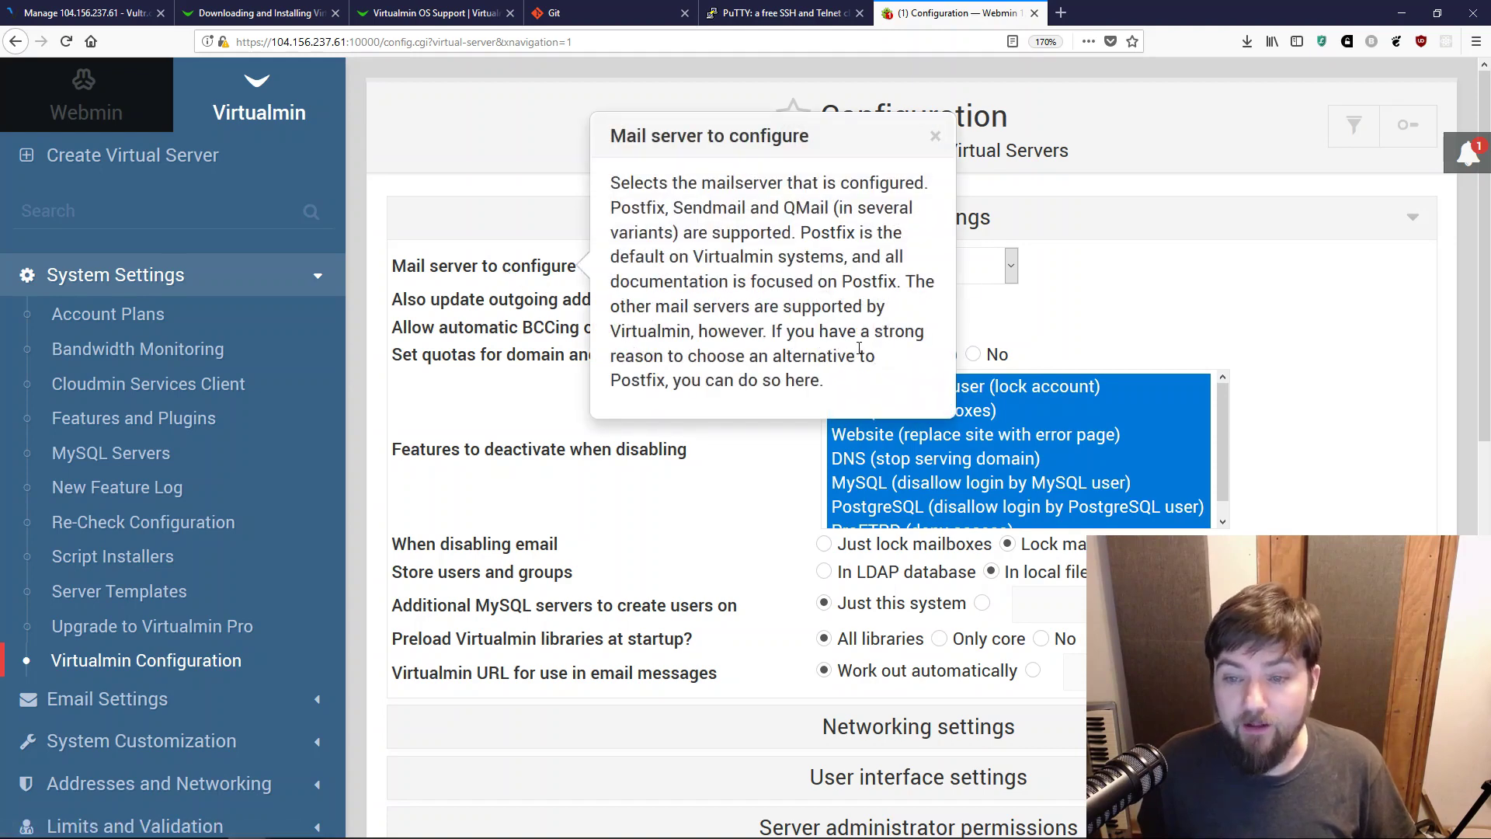
Step: Close the mail server help, then examine the User interface settings and the remaining sections of the Virtualmin module configuration
left_click(933, 138)
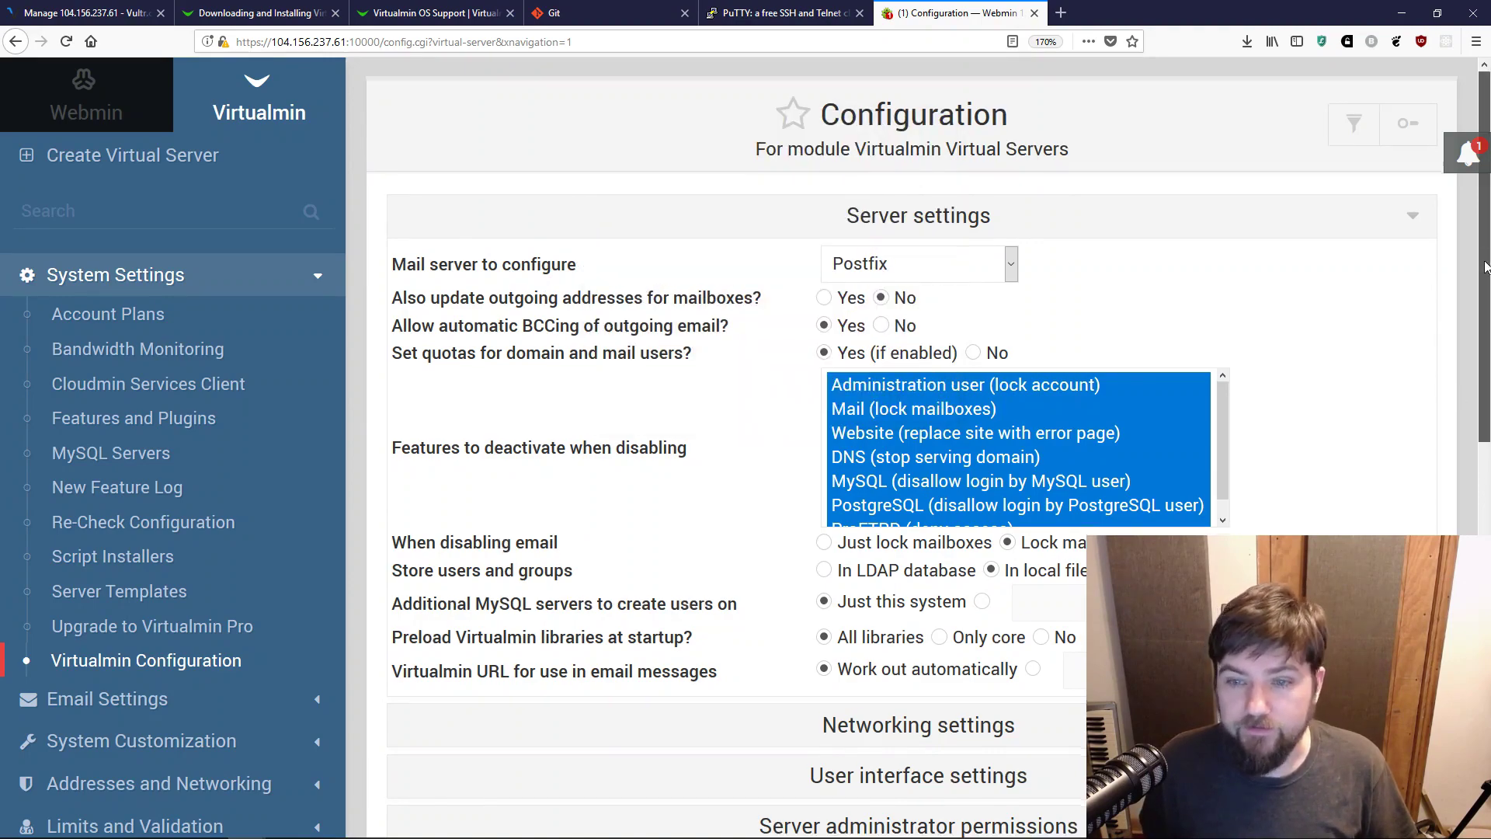
left_click_drag(1485, 266, 1446, 482)
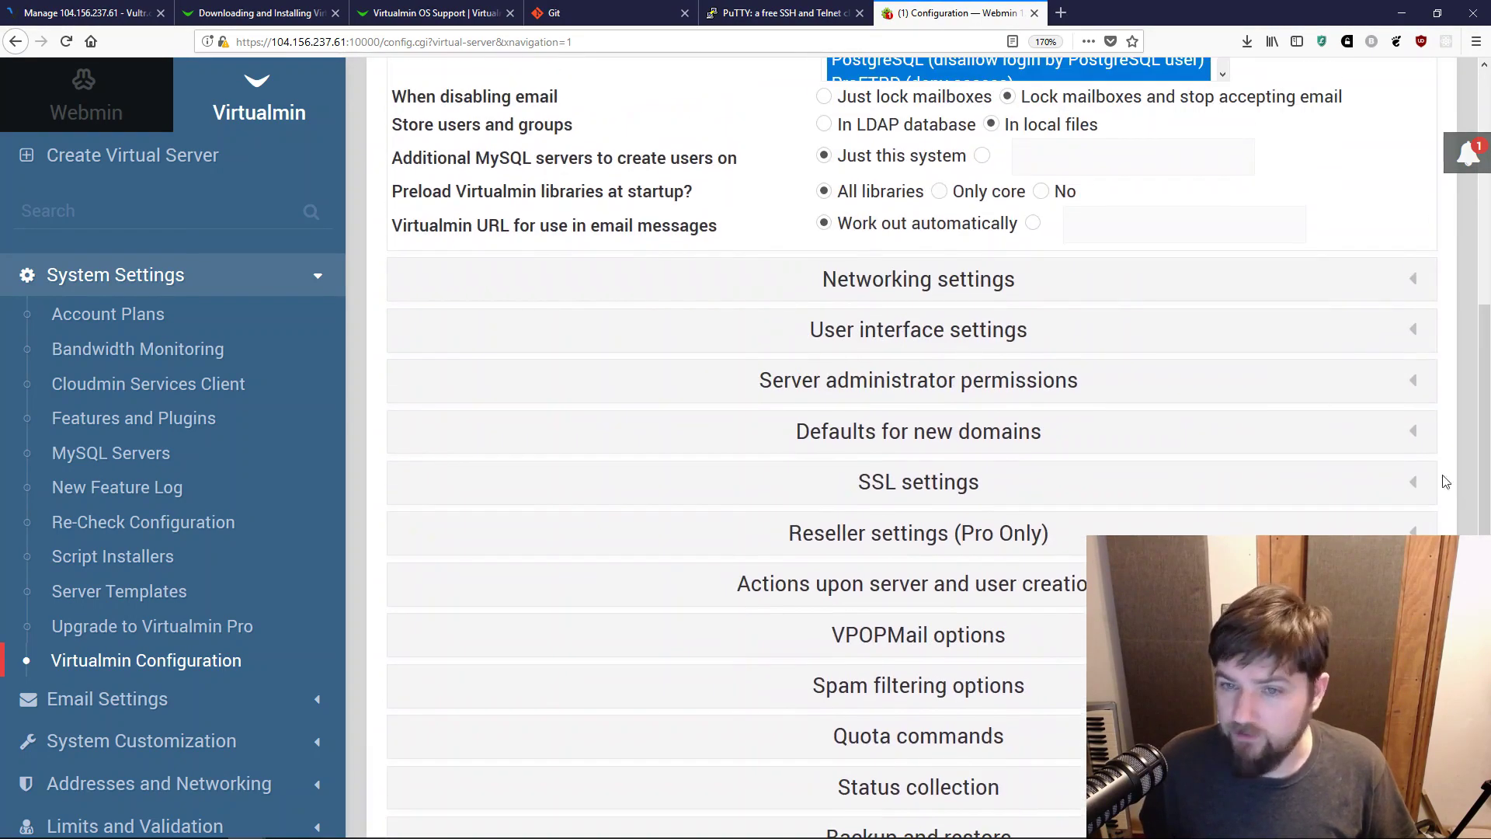
left_click(1414, 329)
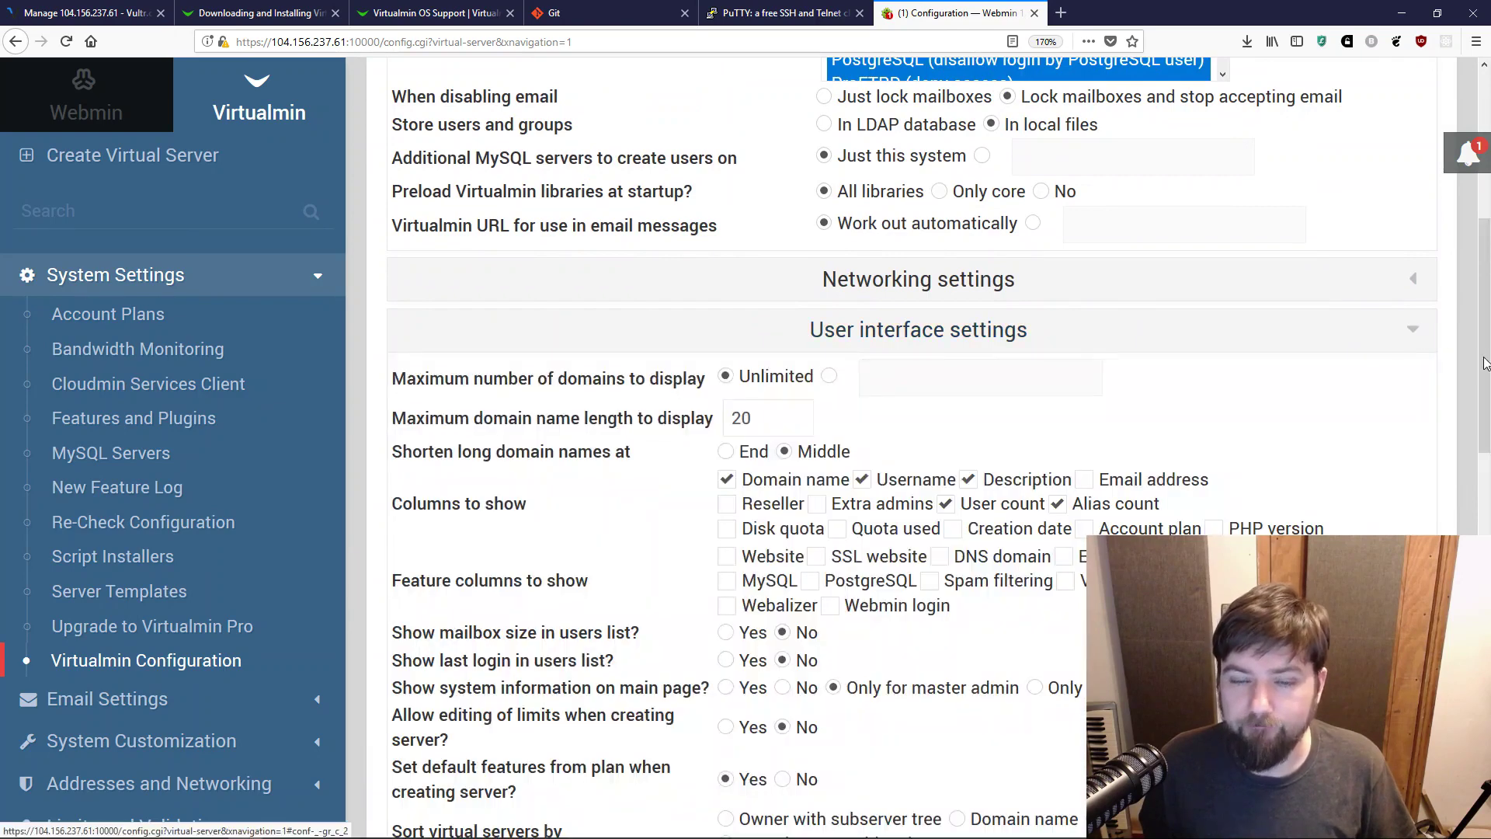
scroll(1456, 339, "down", 3)
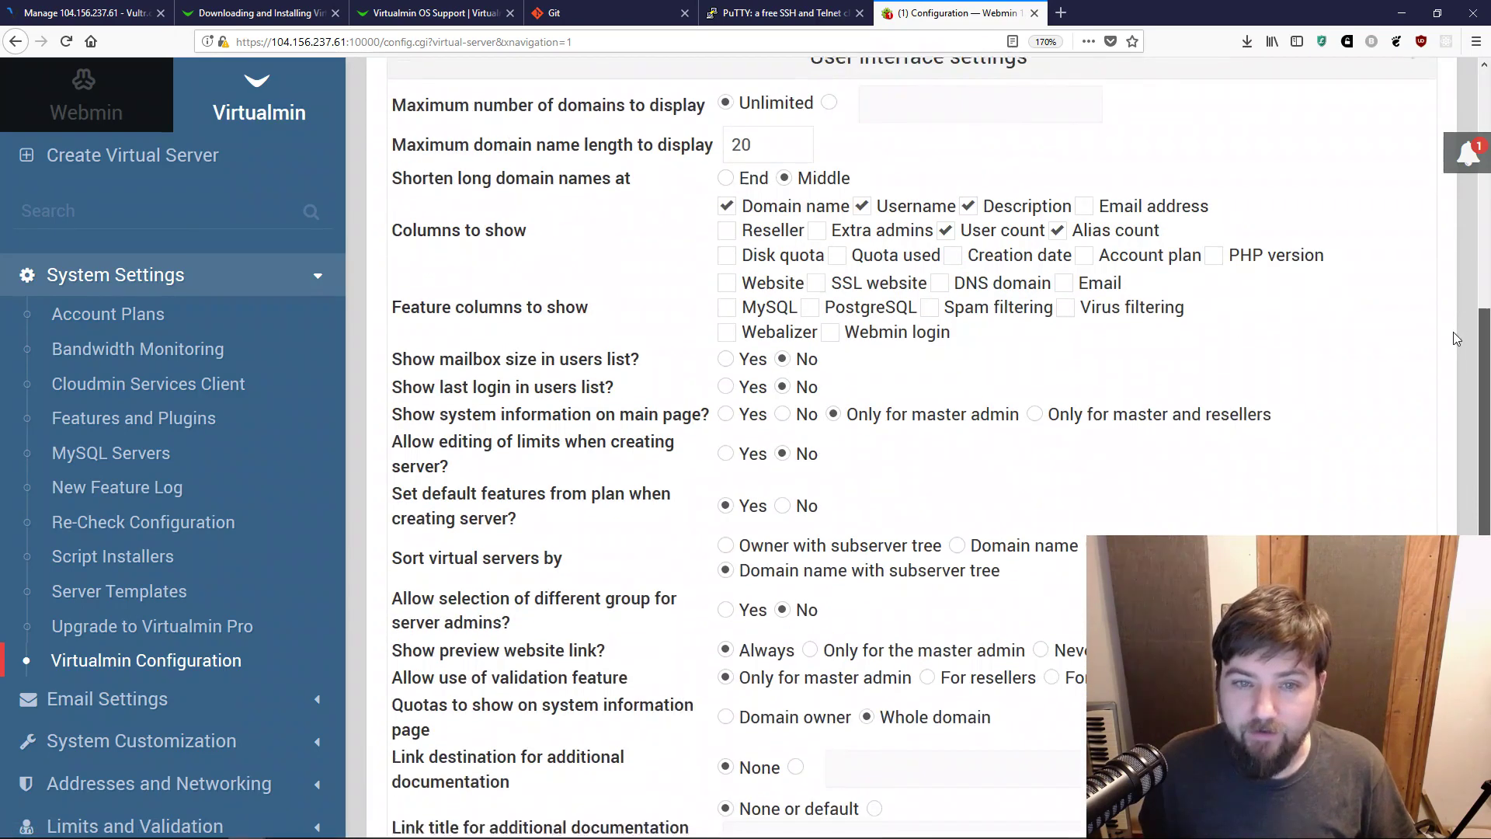
scroll(1454, 342, "down", 2)
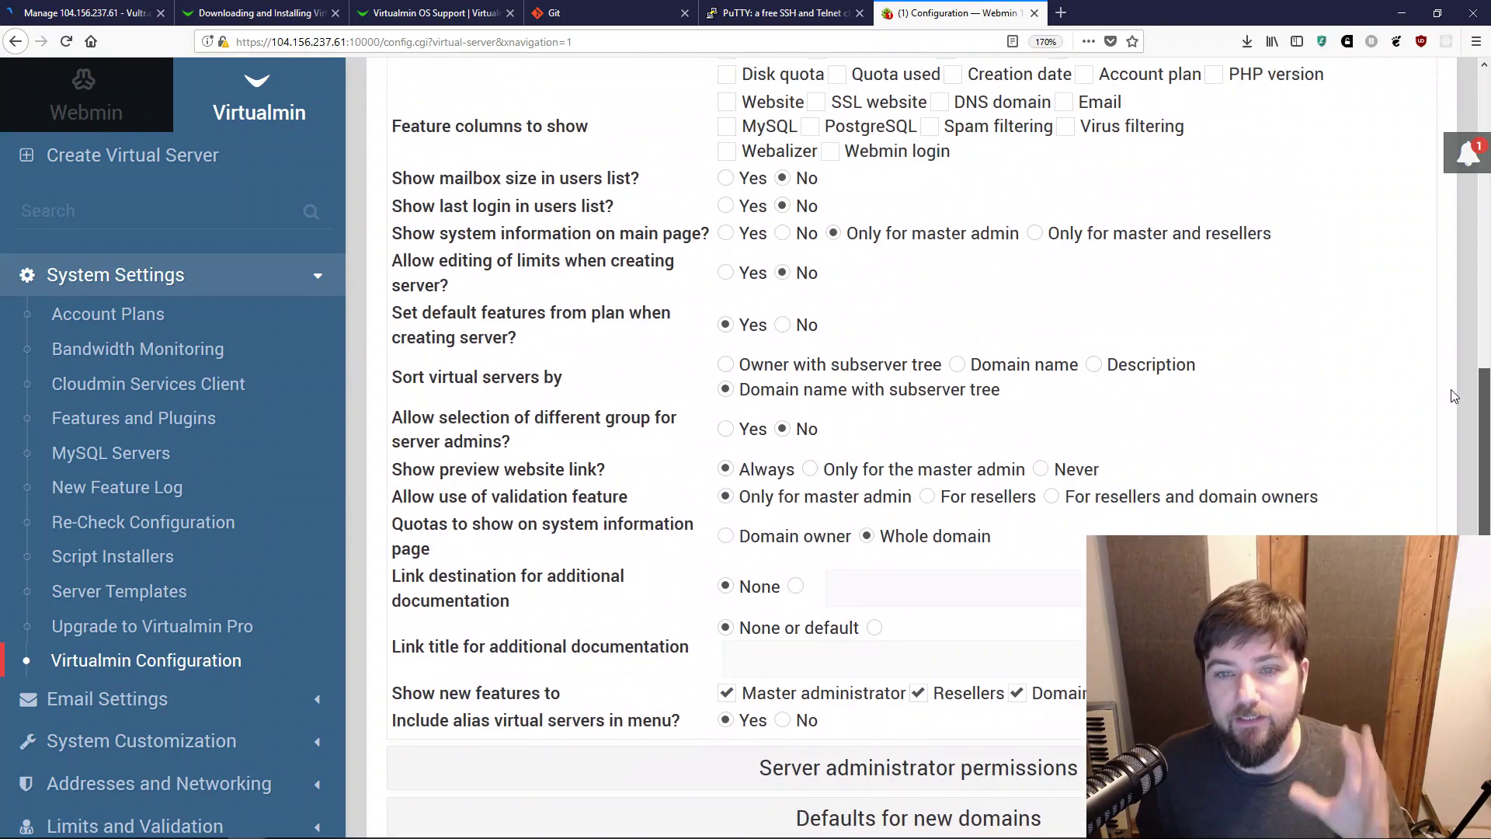
scroll(1454, 342, "up", 2)
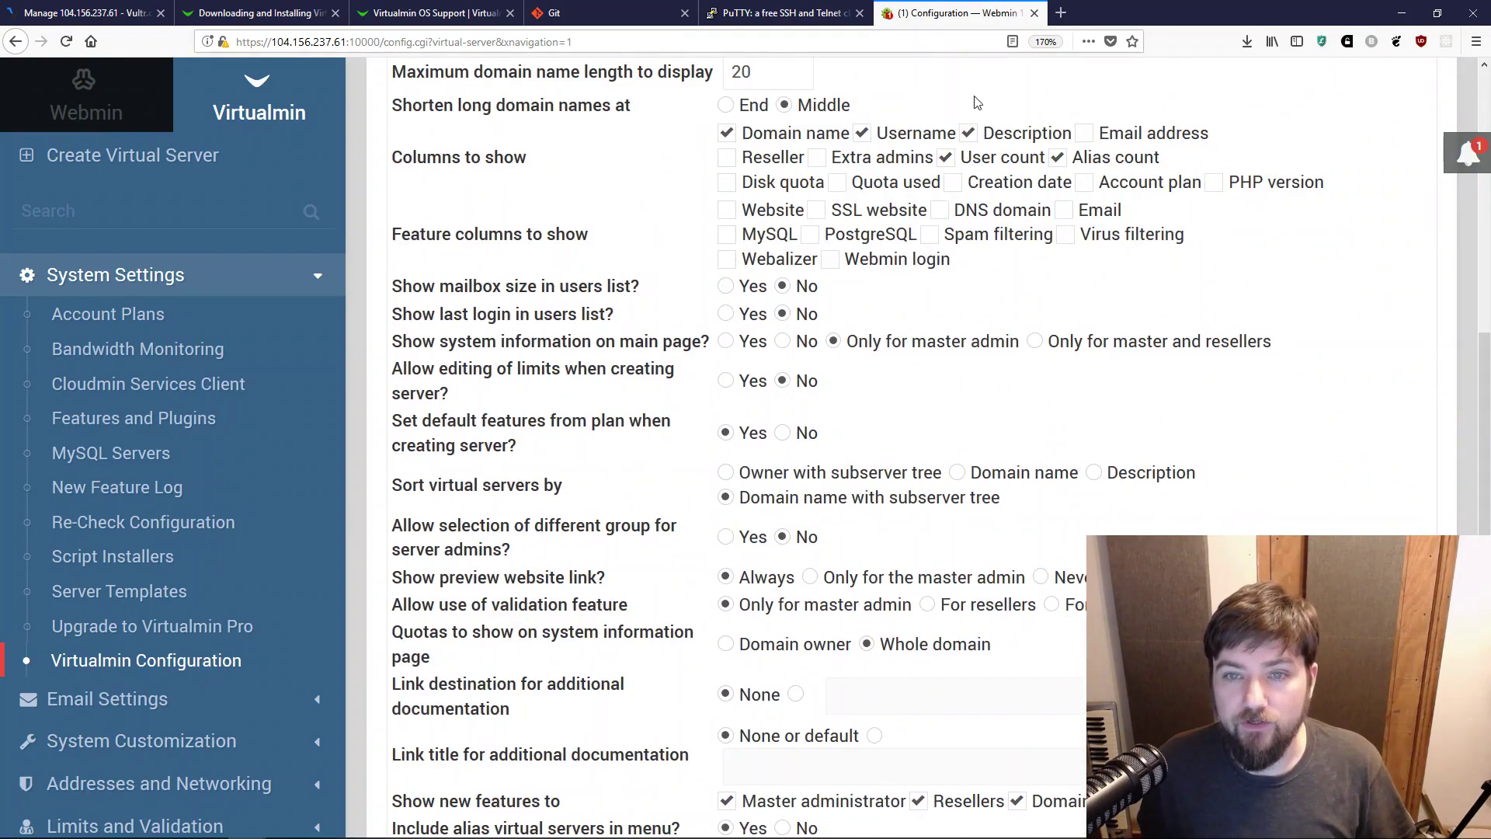
left_click_drag(1483, 457, 1484, 660)
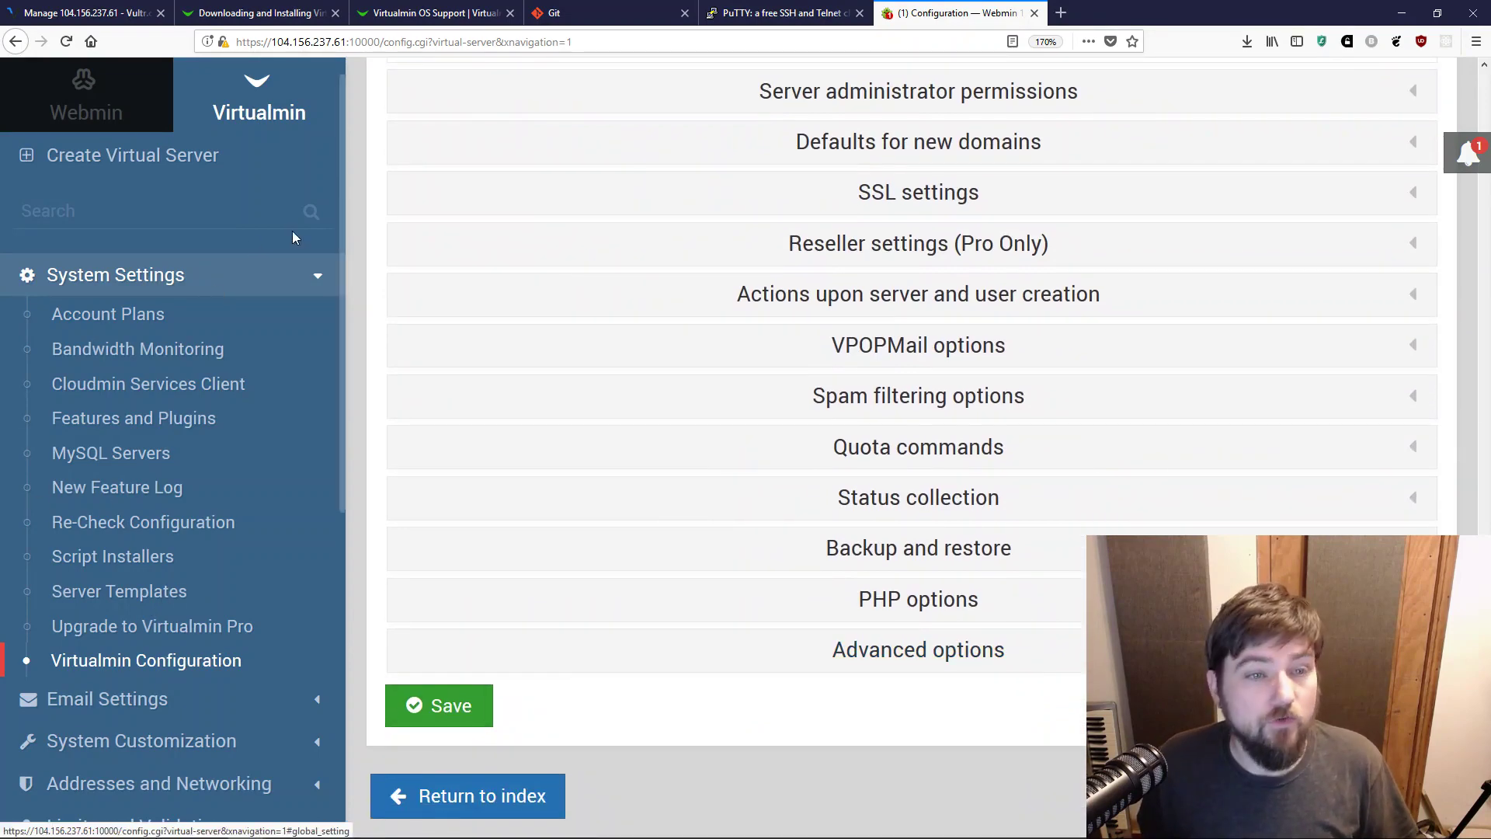
Step: Collapse the System Settings group and open the dashboard to view the system information
left_click(314, 277)
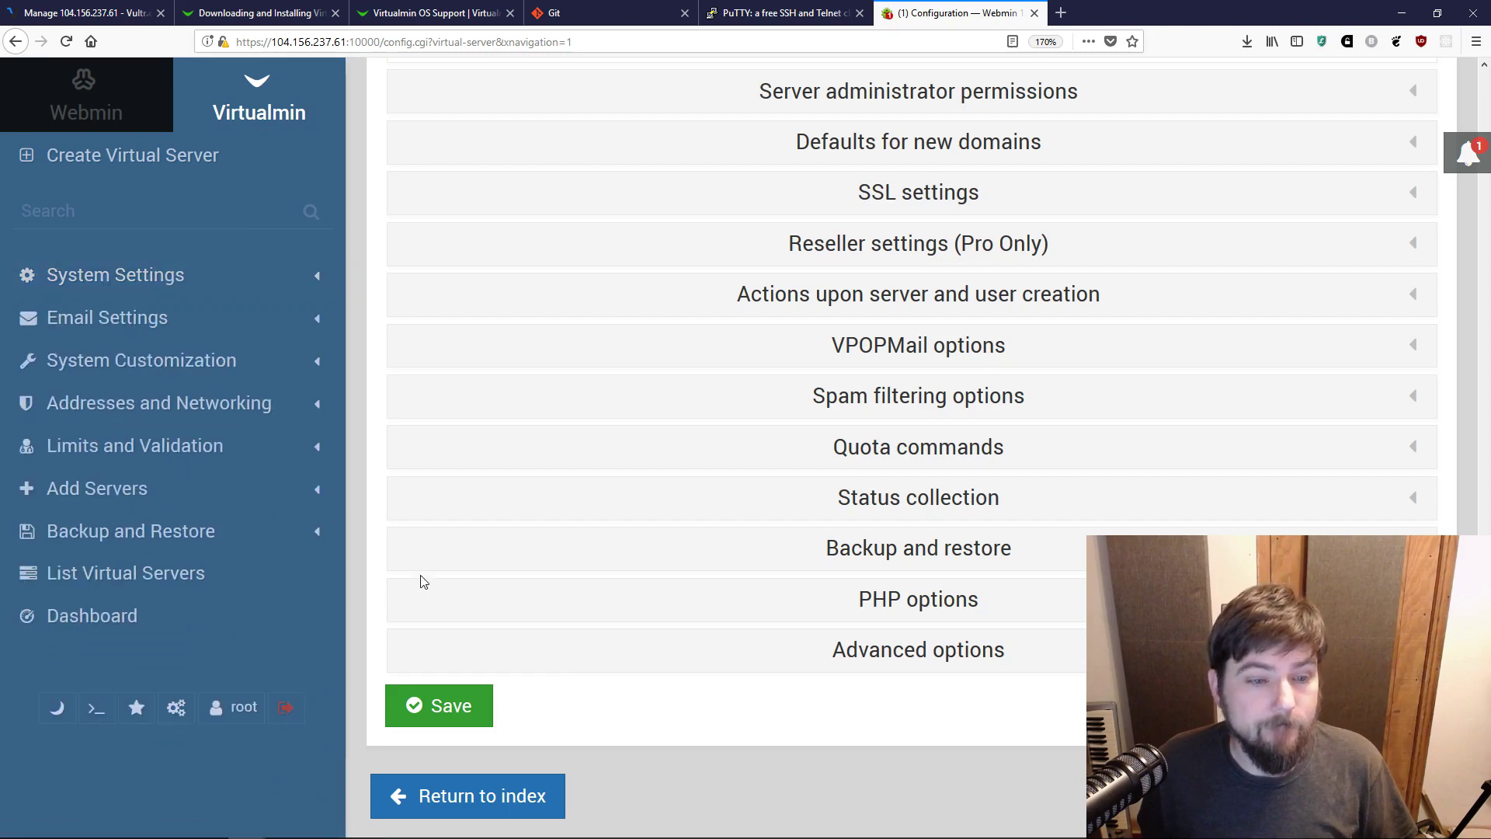
left_click(68, 616)
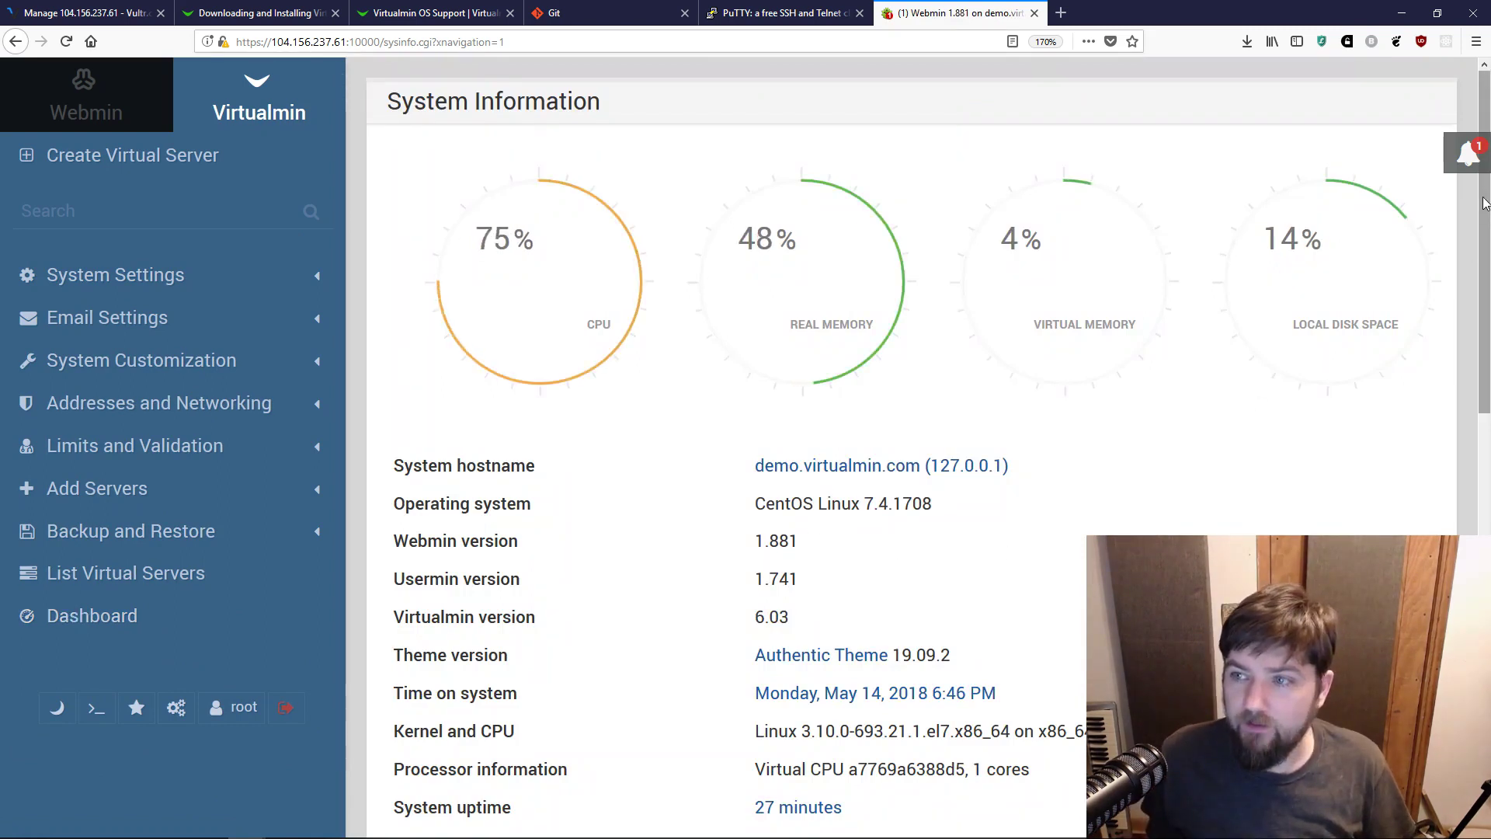
scroll(1484, 195, "down", 1)
scroll(1485, 196, "up", 1)
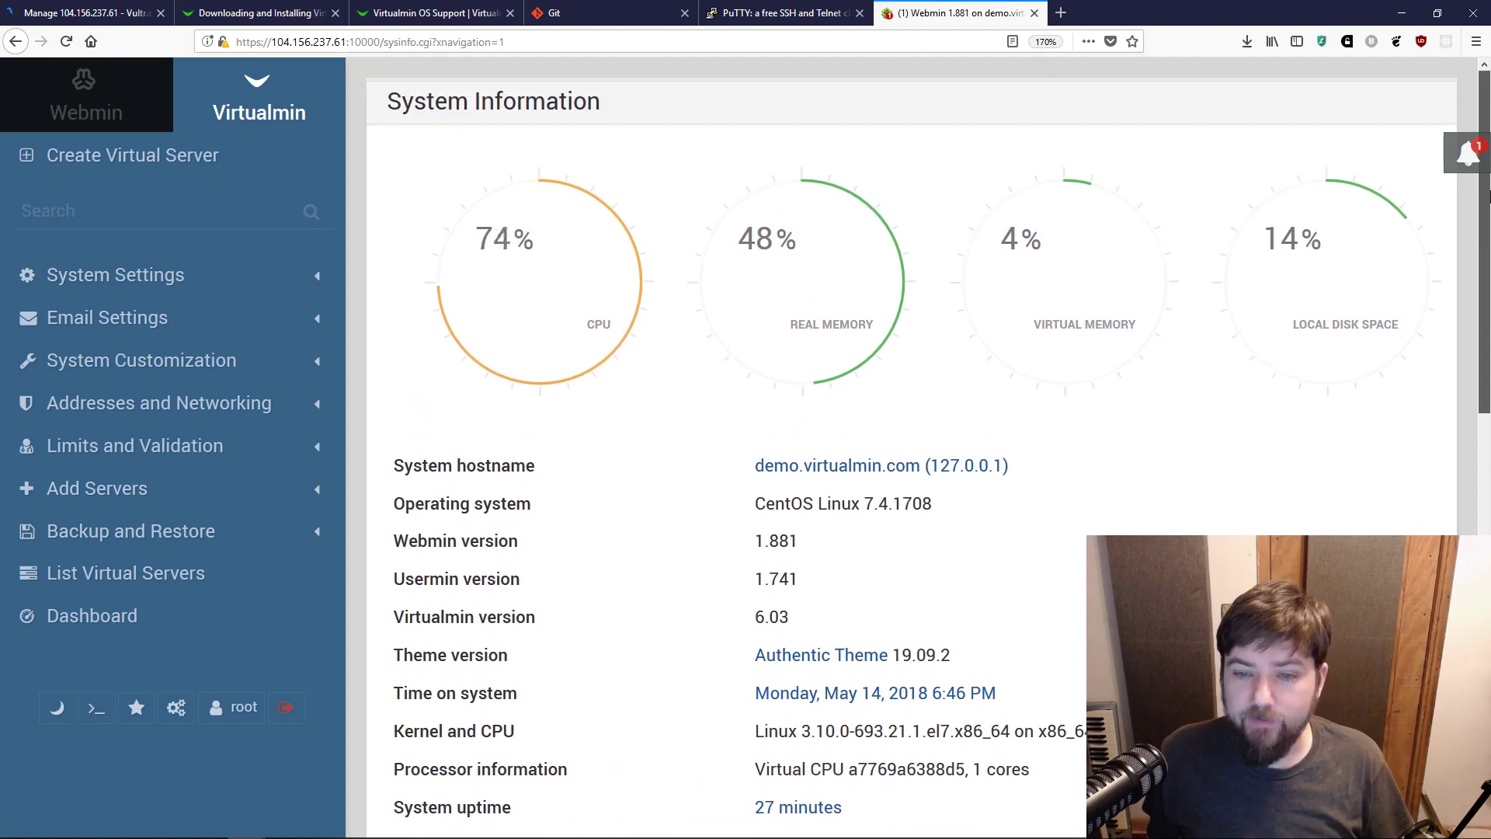
Step: Open the available package updates from the Packages Update notification and submit all the preselected packages for updating
left_click(1463, 153)
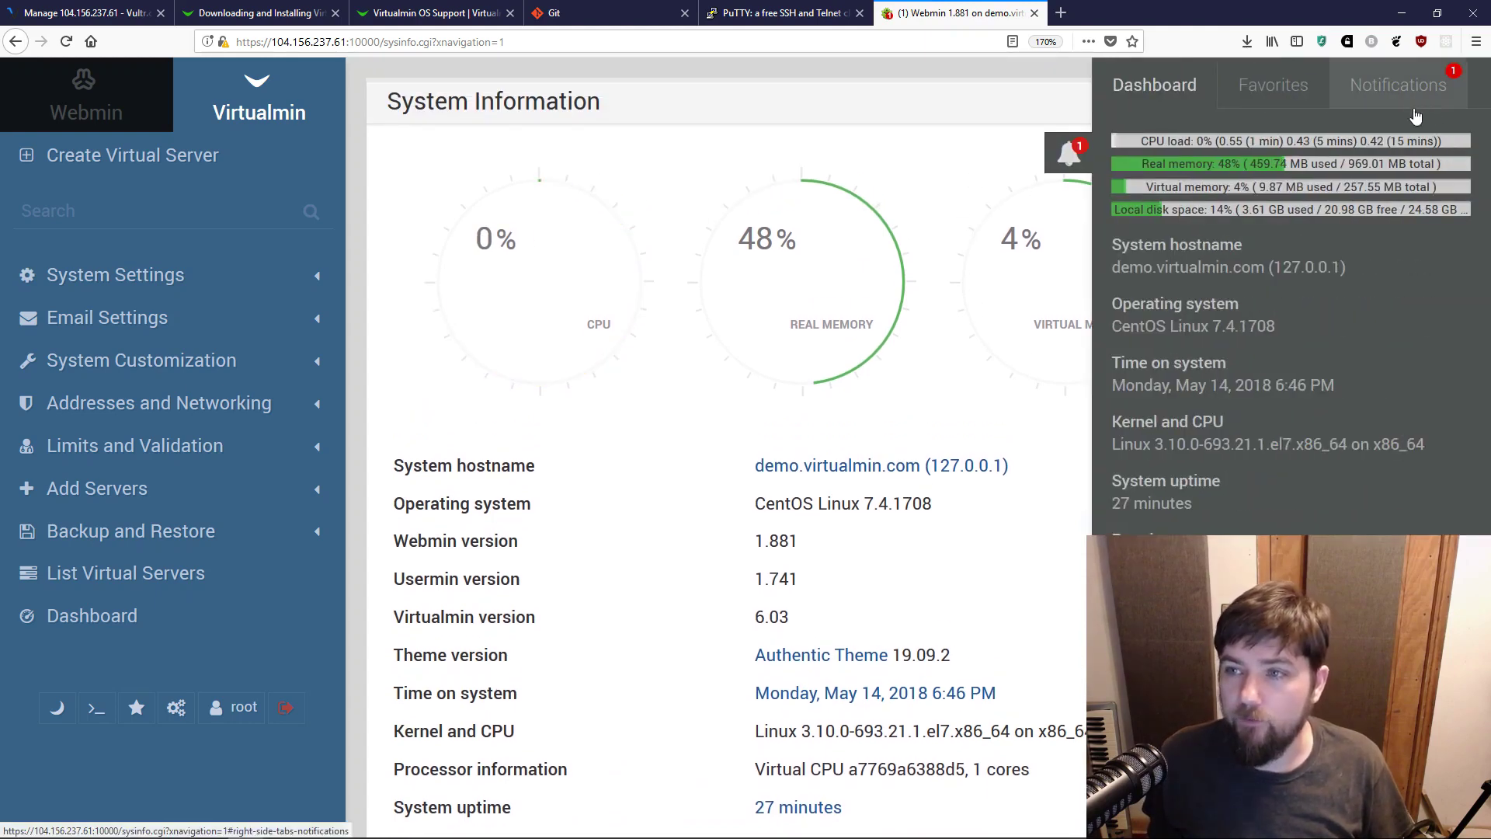
left_click(1414, 95)
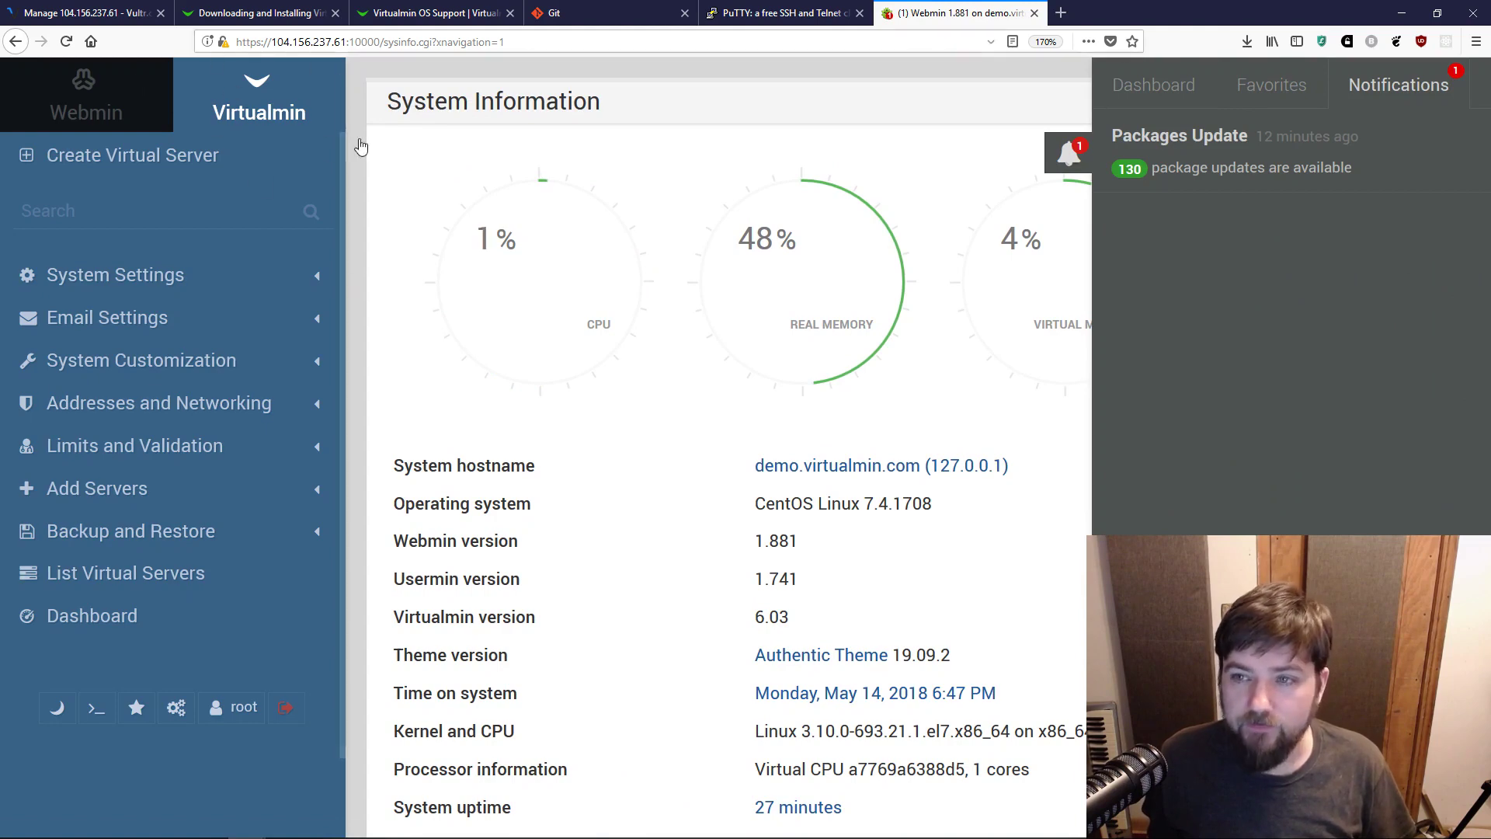
left_click(1217, 169)
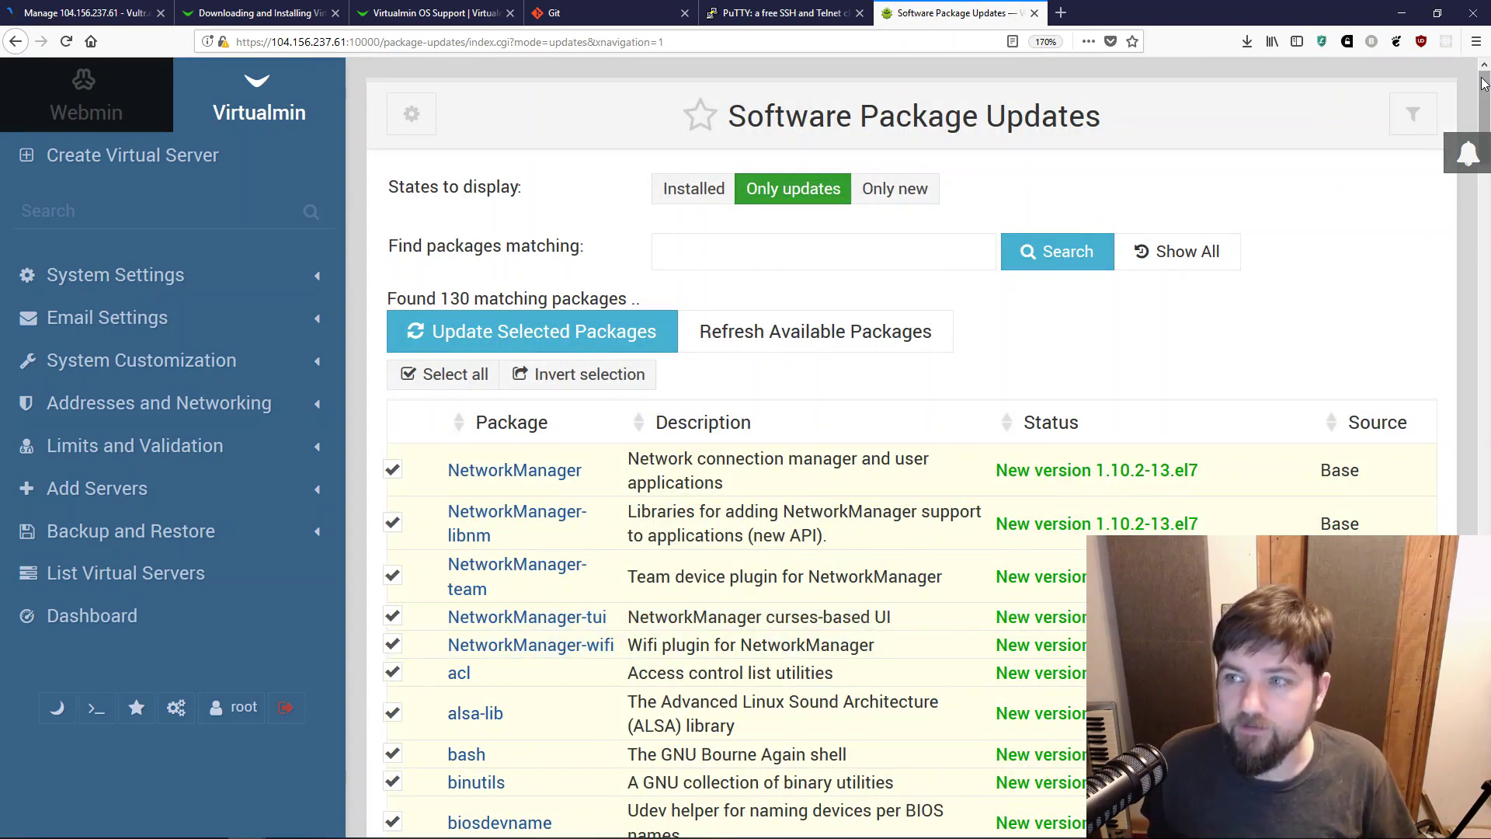
left_click_drag(1483, 93, 1479, 800)
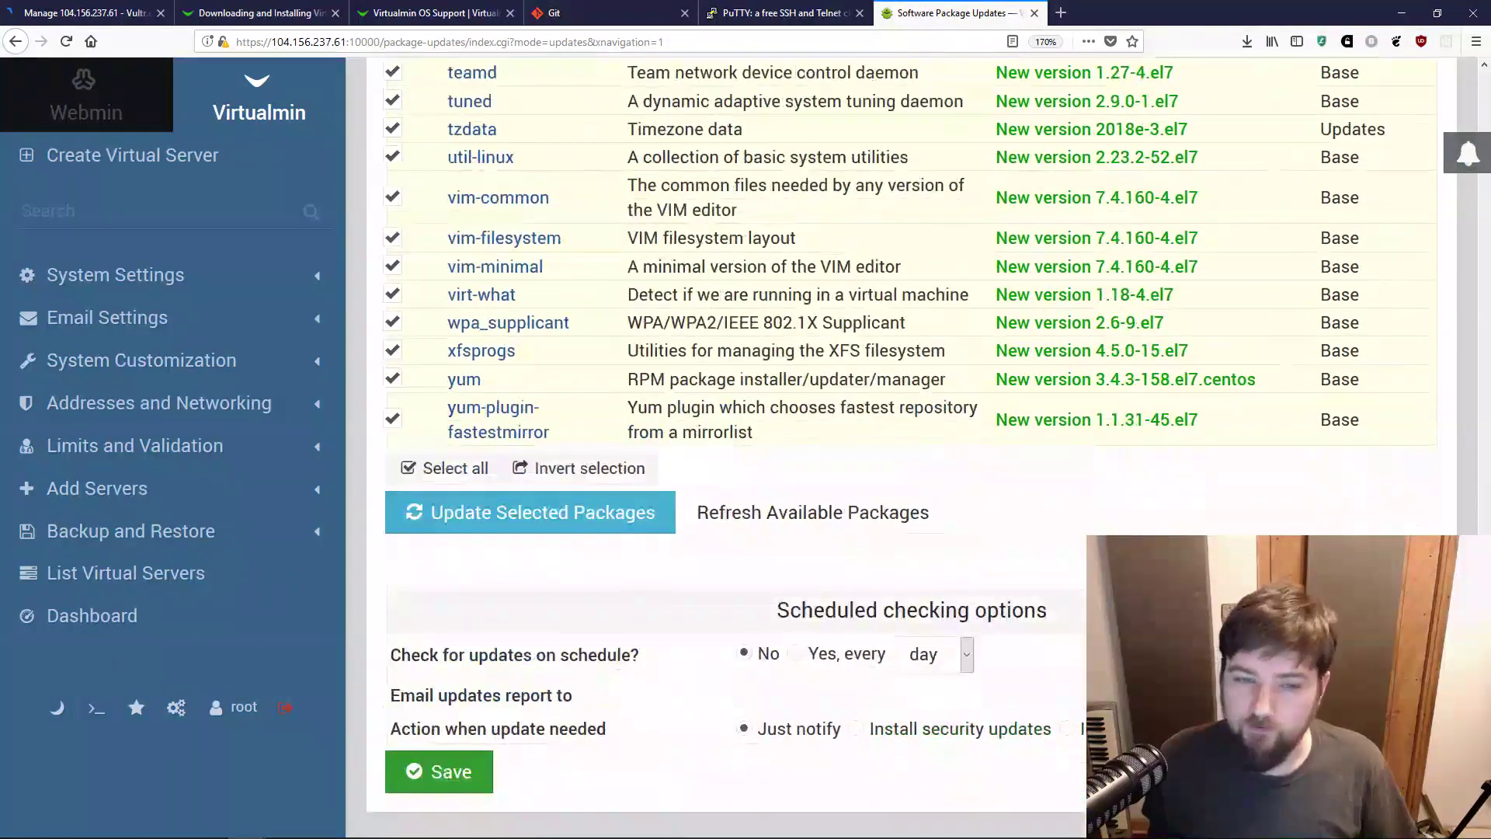
left_click(522, 524)
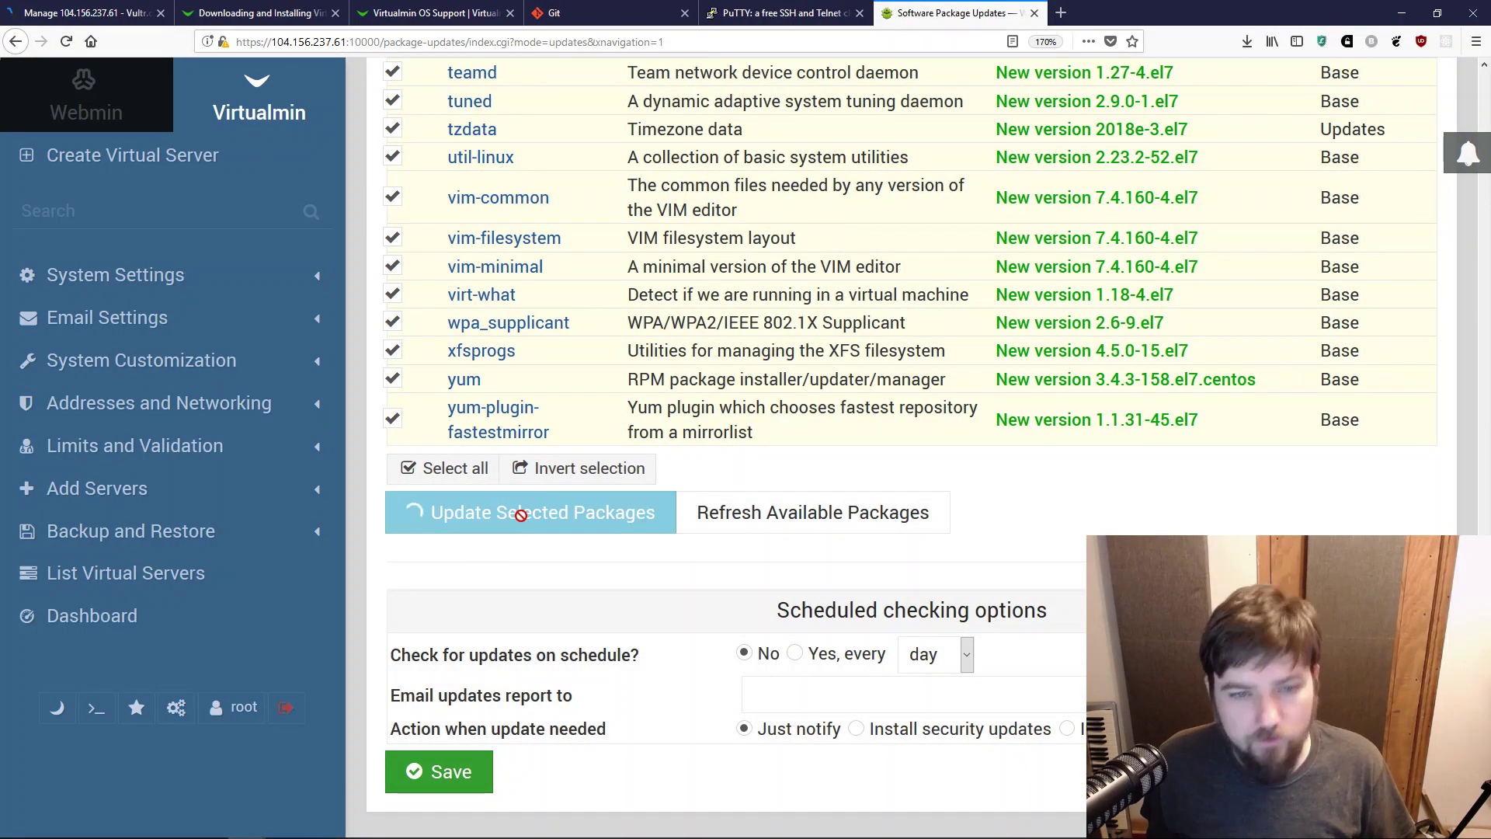